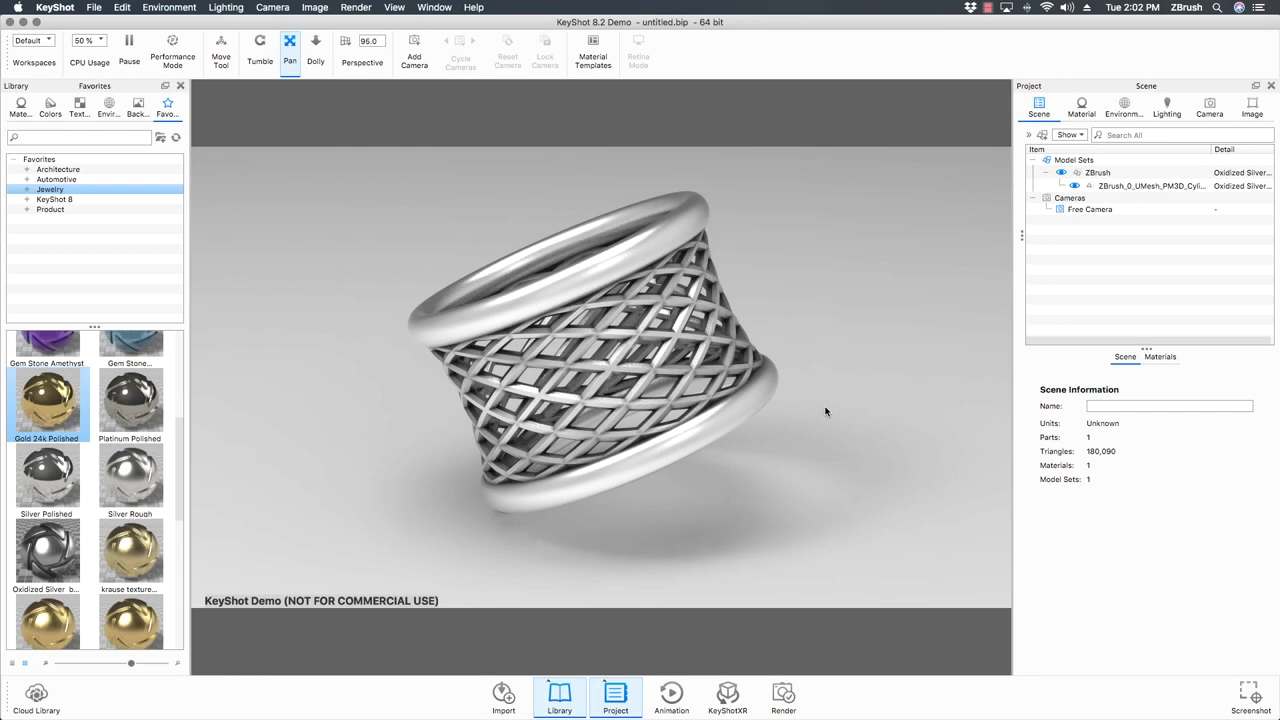
Step: Compare the rendered lattice ring in KeyShot with its model in ZBrush from several viewing angles
{"action": "left_click_drag", "start_coordinate": [819, 430], "coordinate": [848, 444]}
{"action": "left_click", "coordinate": [260, 45]}
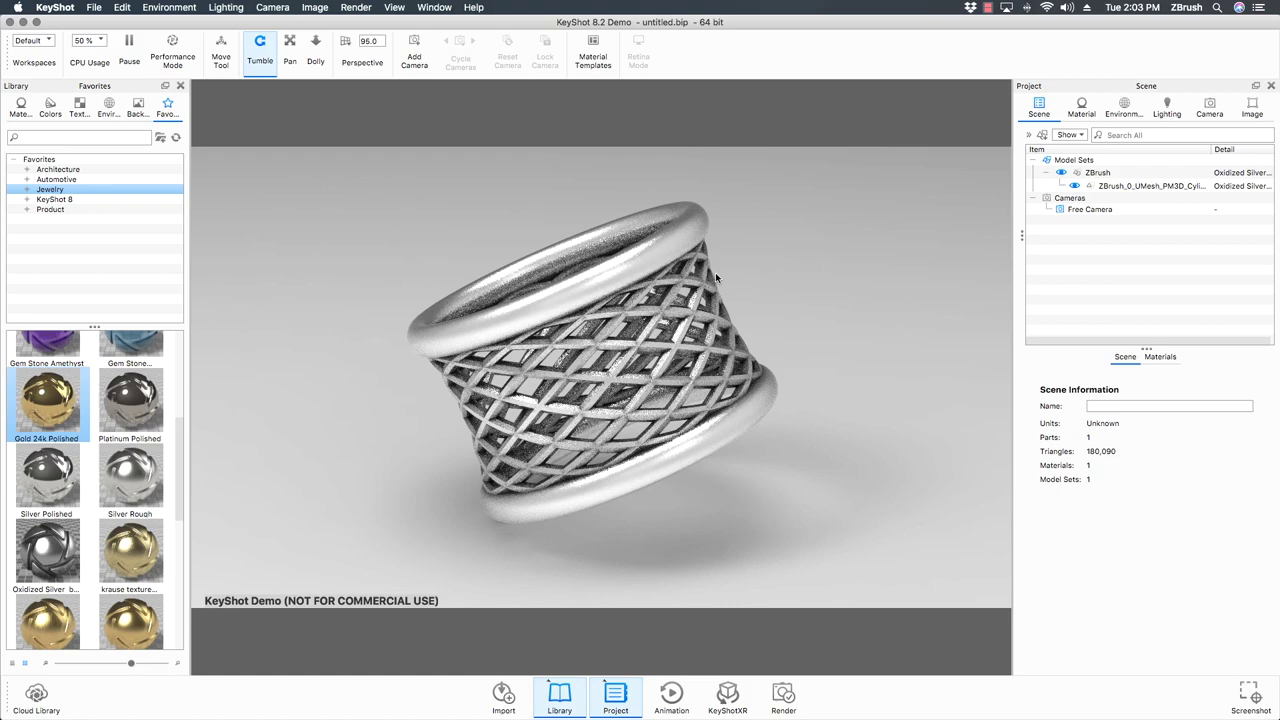
{"action": "key", "text": "super+Tab"}
{"action": "key", "text": "super+Tab"}
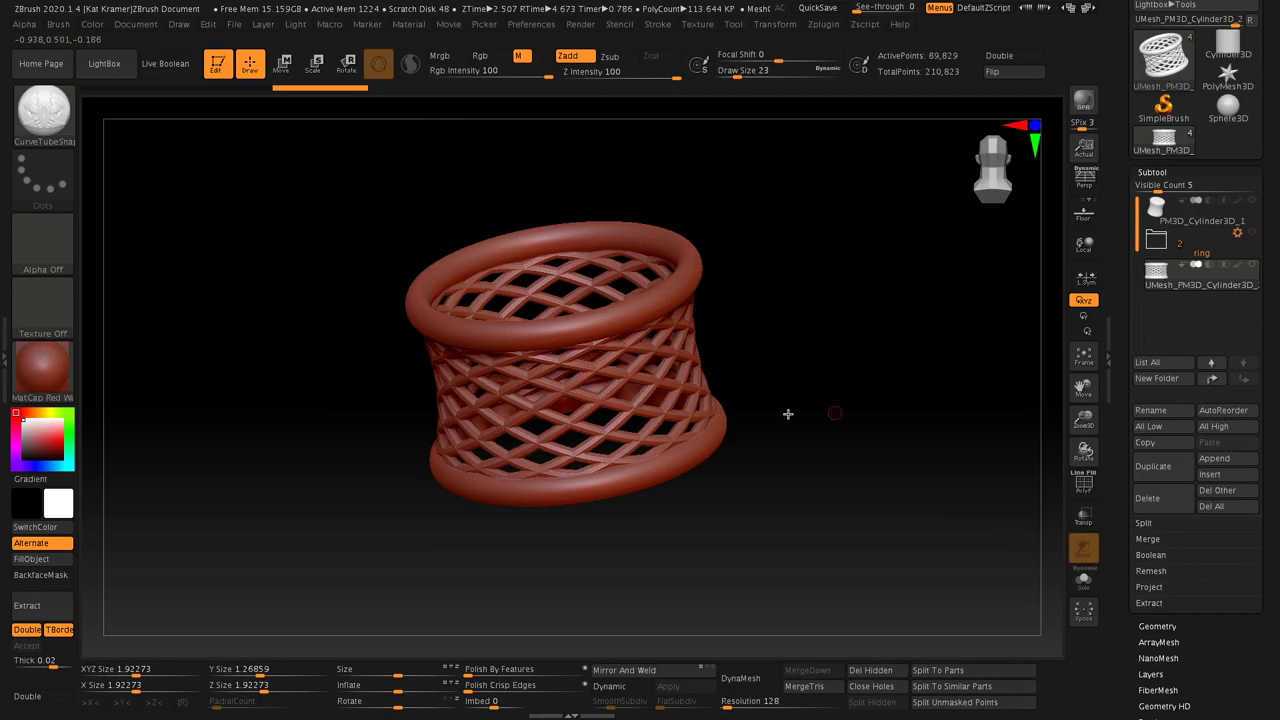
{"action": "left_click_drag", "start_coordinate": [837, 436], "coordinate": [846, 386]}
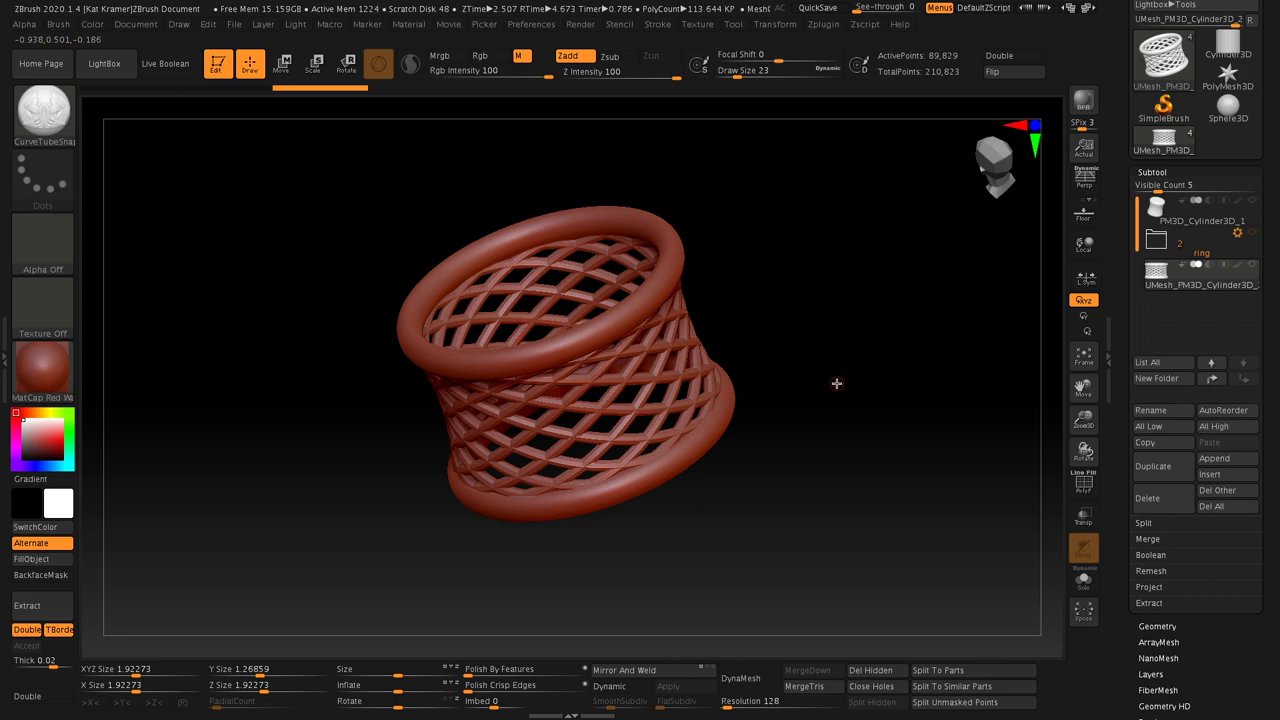
{"action": "key", "text": "super+Tab"}
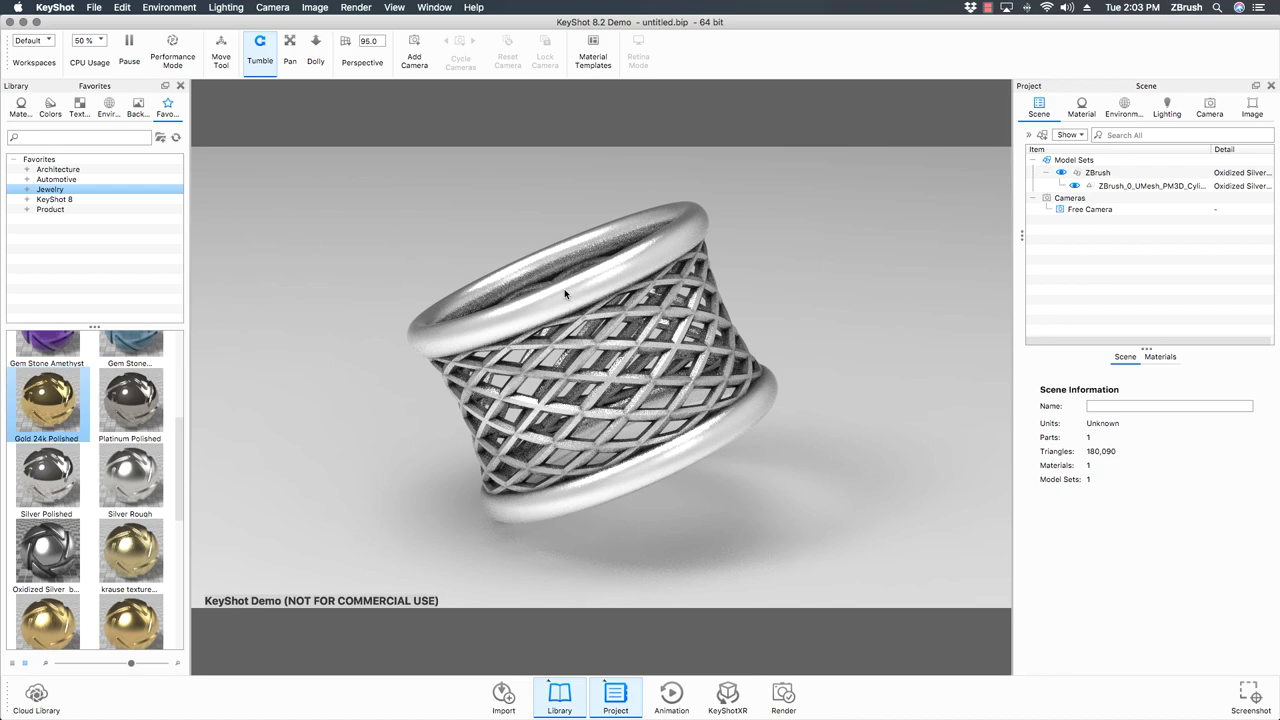
{"action": "key", "text": "super+Tab"}
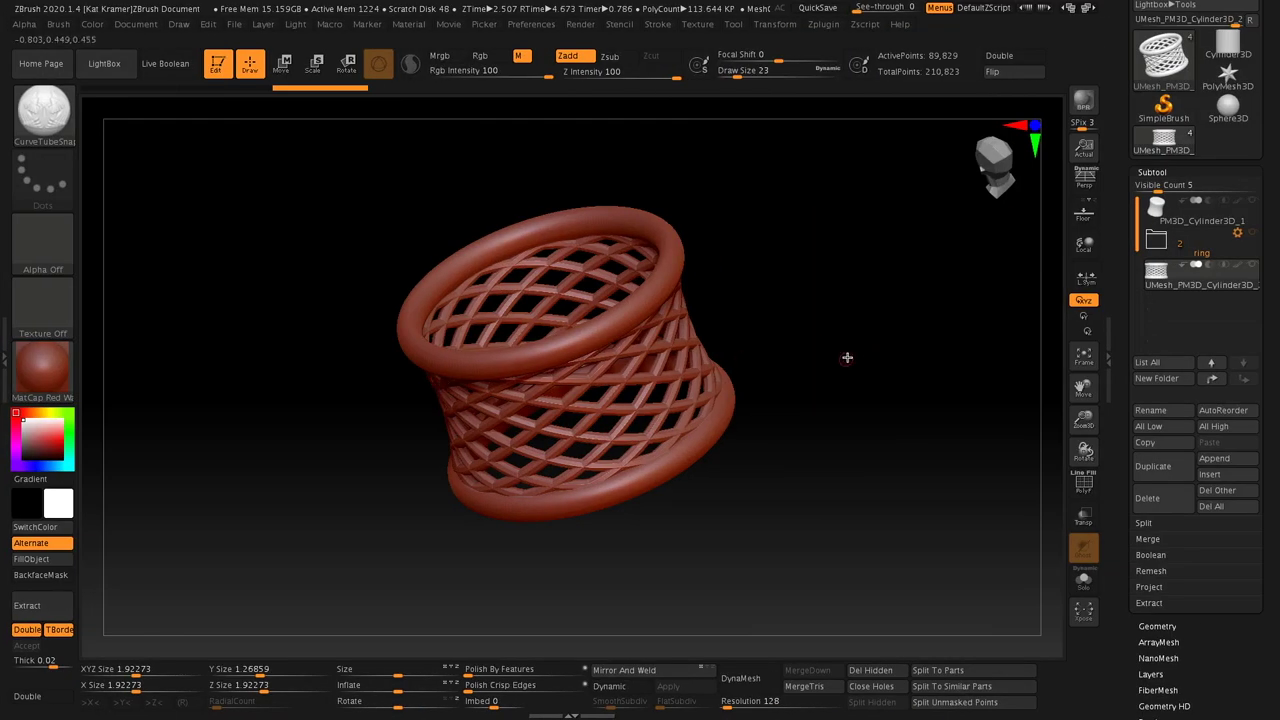
{"action": "left_click_drag", "start_coordinate": [823, 403], "coordinate": [822, 343]}
Step: Select the PM3D_Cylinder3D_1 subtool and inspect the solid base shape, finishing in a straight front view
{"action": "left_click", "coordinate": [1200, 212]}
{"action": "left_click_drag", "start_coordinate": [871, 323], "coordinate": [883, 303]}
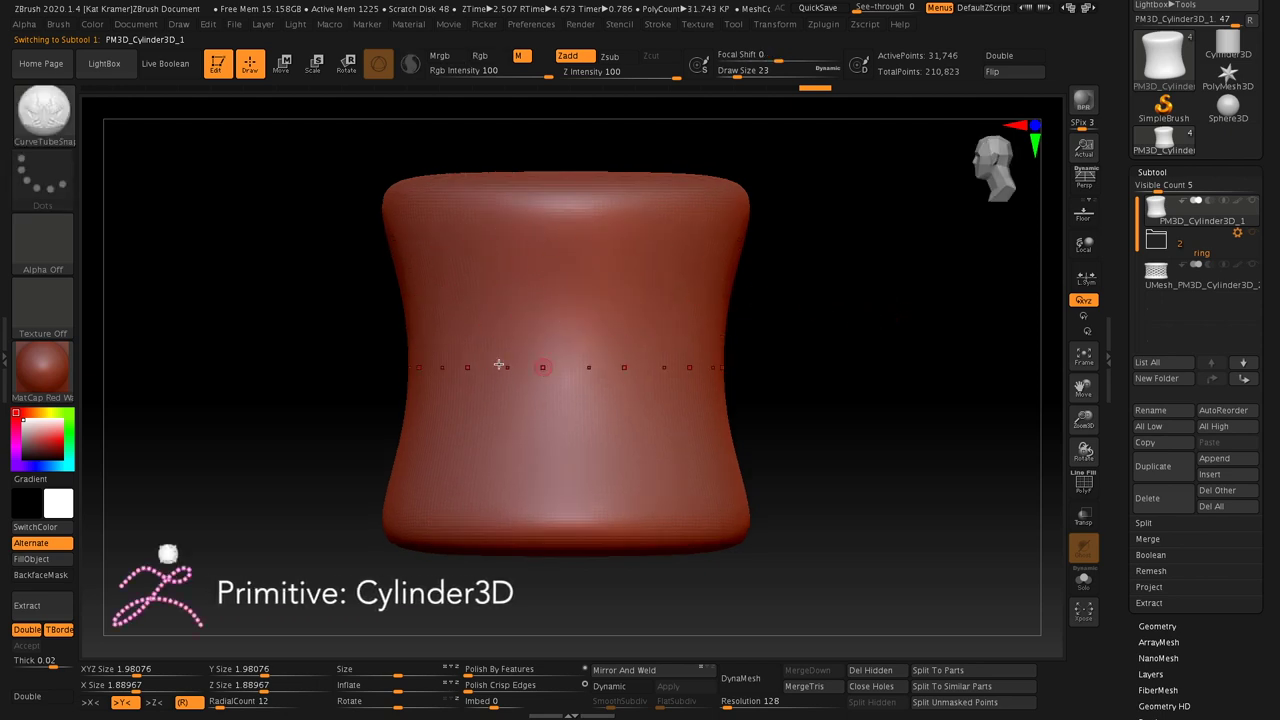
{"action": "left_click_drag", "start_coordinate": [817, 320], "coordinate": [852, 350]}
{"action": "left_click_drag", "start_coordinate": [737, 403], "coordinate": [600, 363]}
{"action": "left_click_drag", "start_coordinate": [761, 376], "coordinate": [689, 274], "text": "shift"}
Step: Select the lattice ring subtool and compare it with and without the base cylinder visible
{"action": "left_click", "coordinate": [1222, 273]}
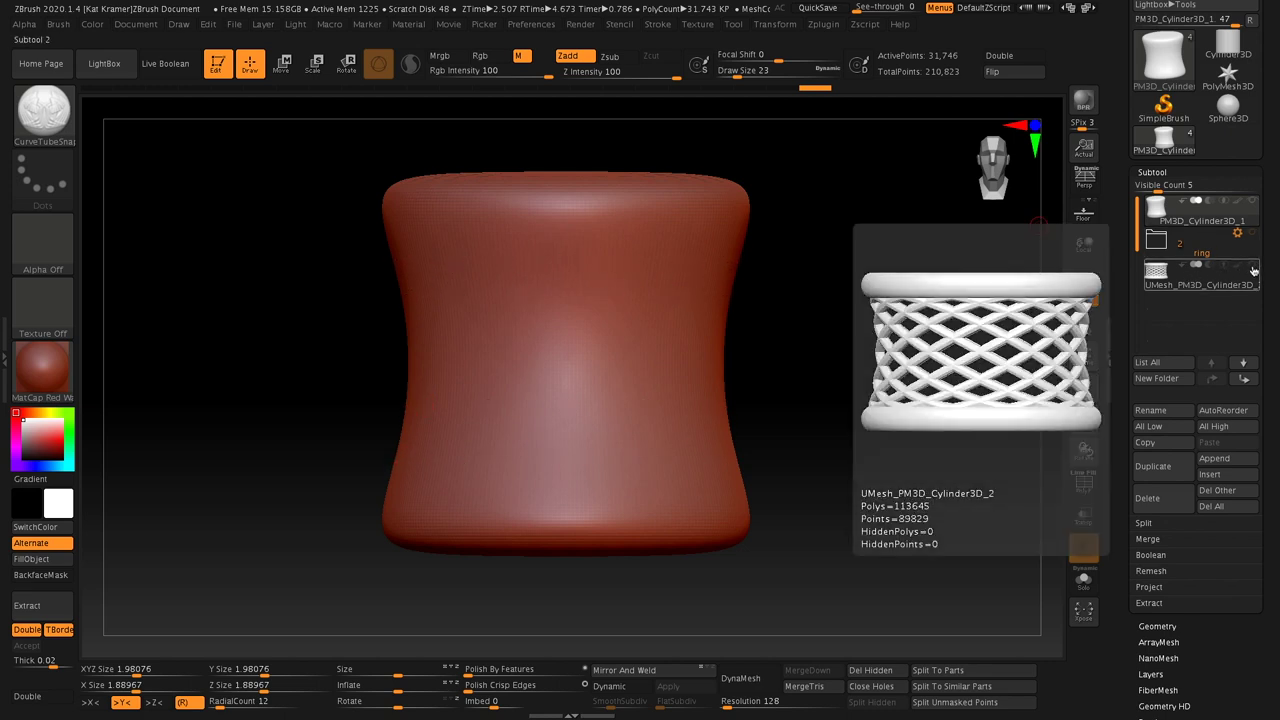
{"action": "left_click", "coordinate": [1251, 266]}
{"action": "left_click", "coordinate": [1240, 250]}
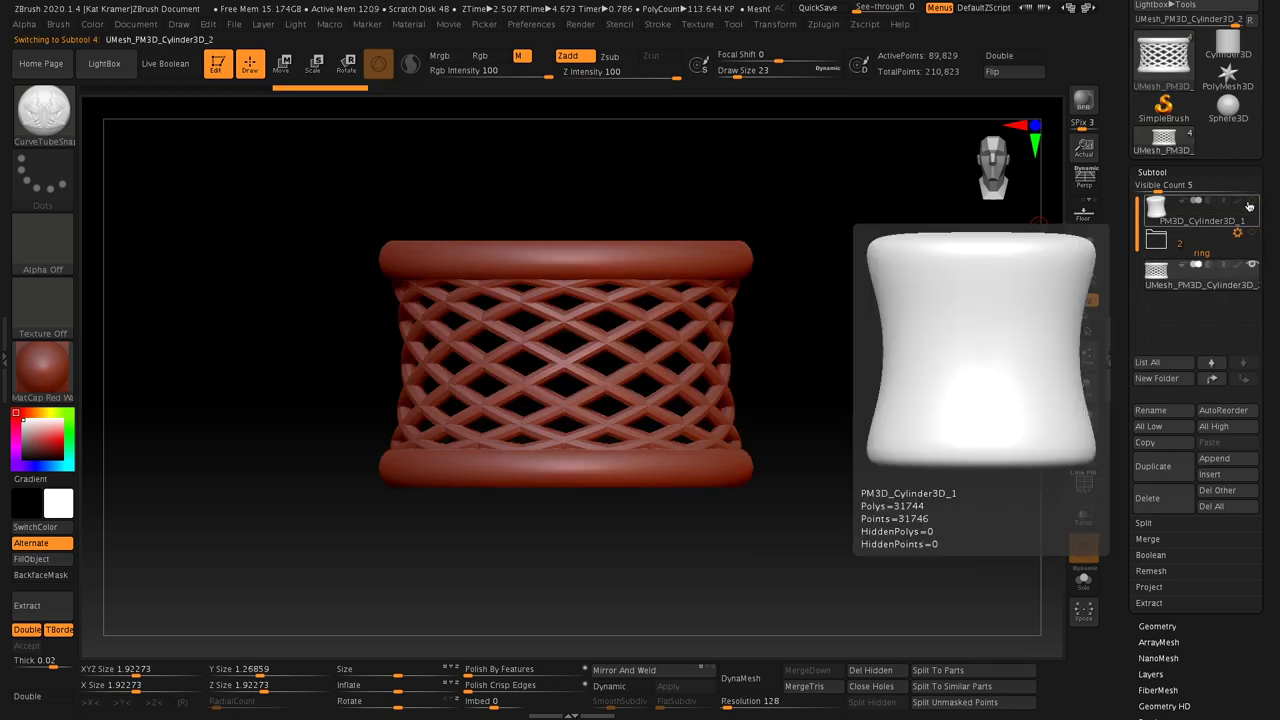
{"action": "left_click", "coordinate": [1252, 201]}
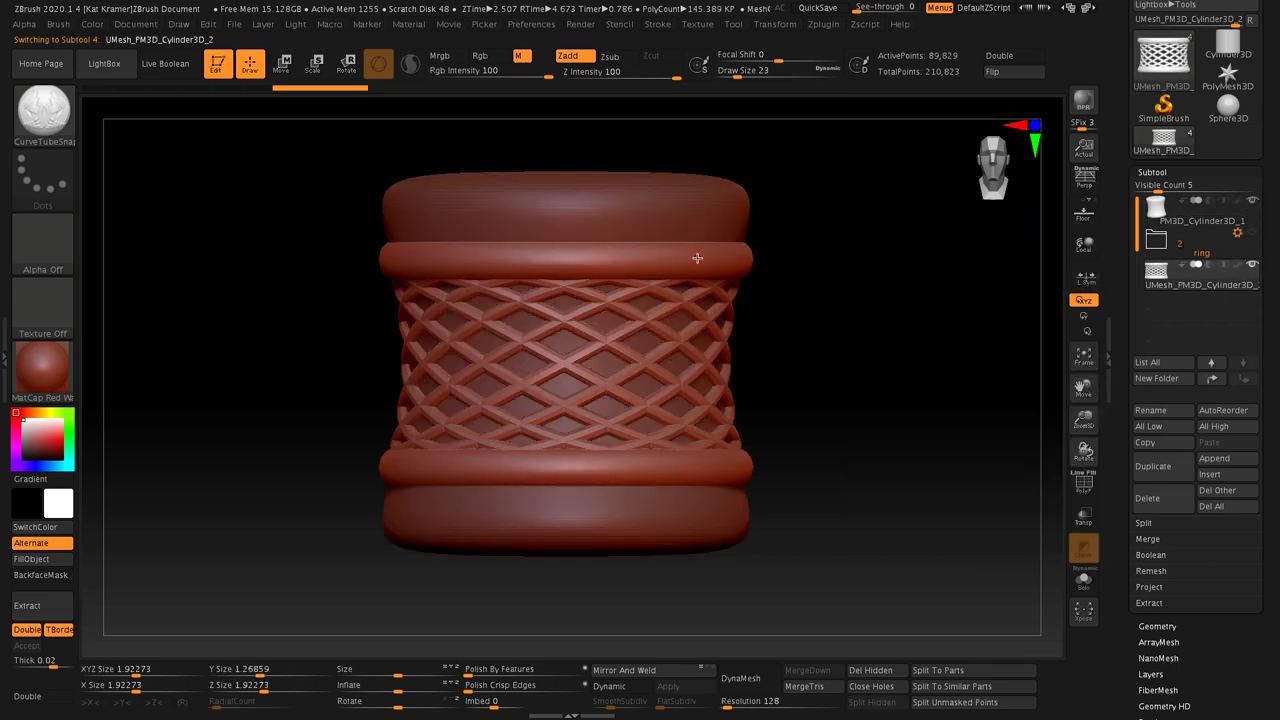
{"action": "left_click", "coordinate": [1252, 201]}
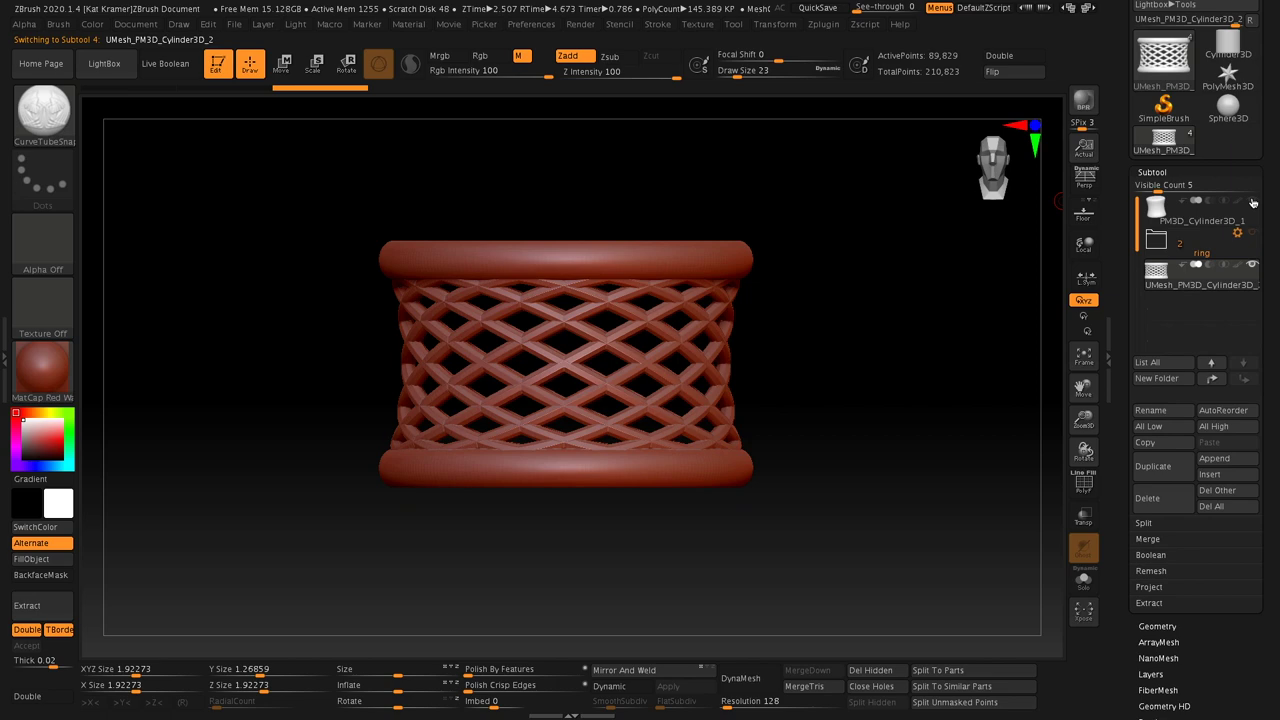
{"action": "left_click_drag", "start_coordinate": [848, 226], "coordinate": [843, 286]}
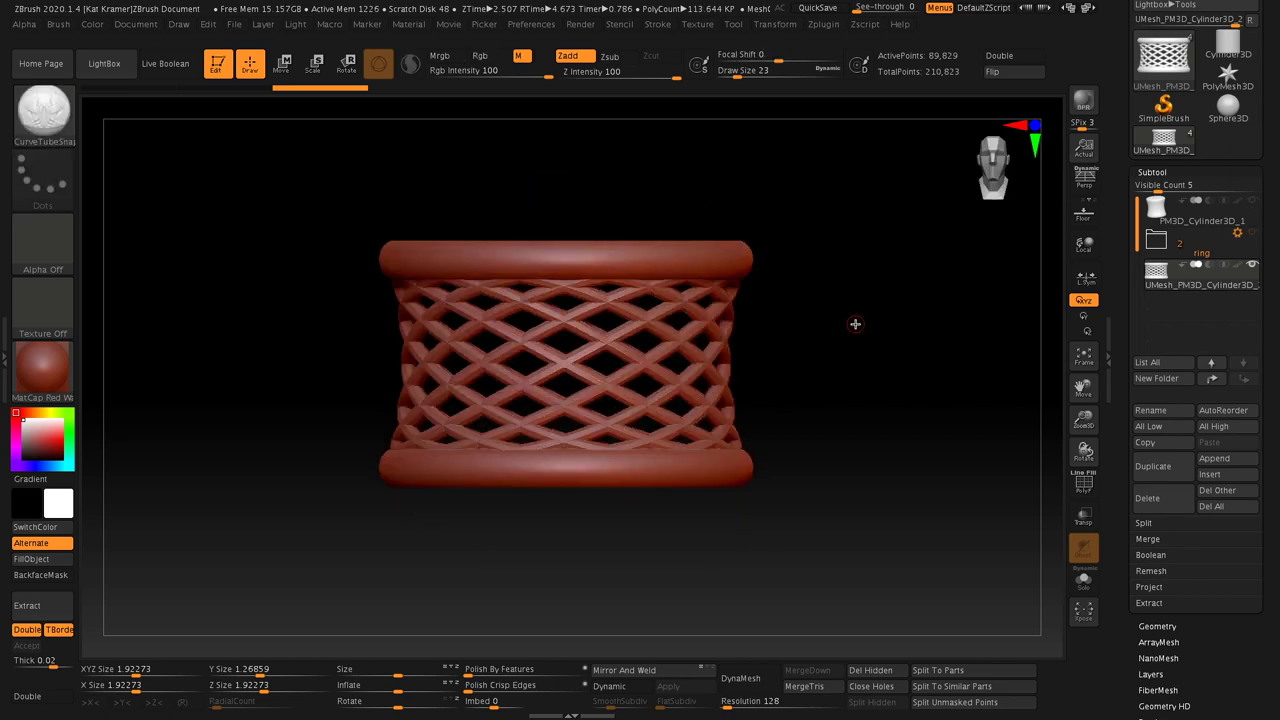
Step: Switch from the ring to the SimpleBrush tool and clear the canvas
{"action": "left_click_drag", "start_coordinate": [1273, 170], "coordinate": [1271, 309]}
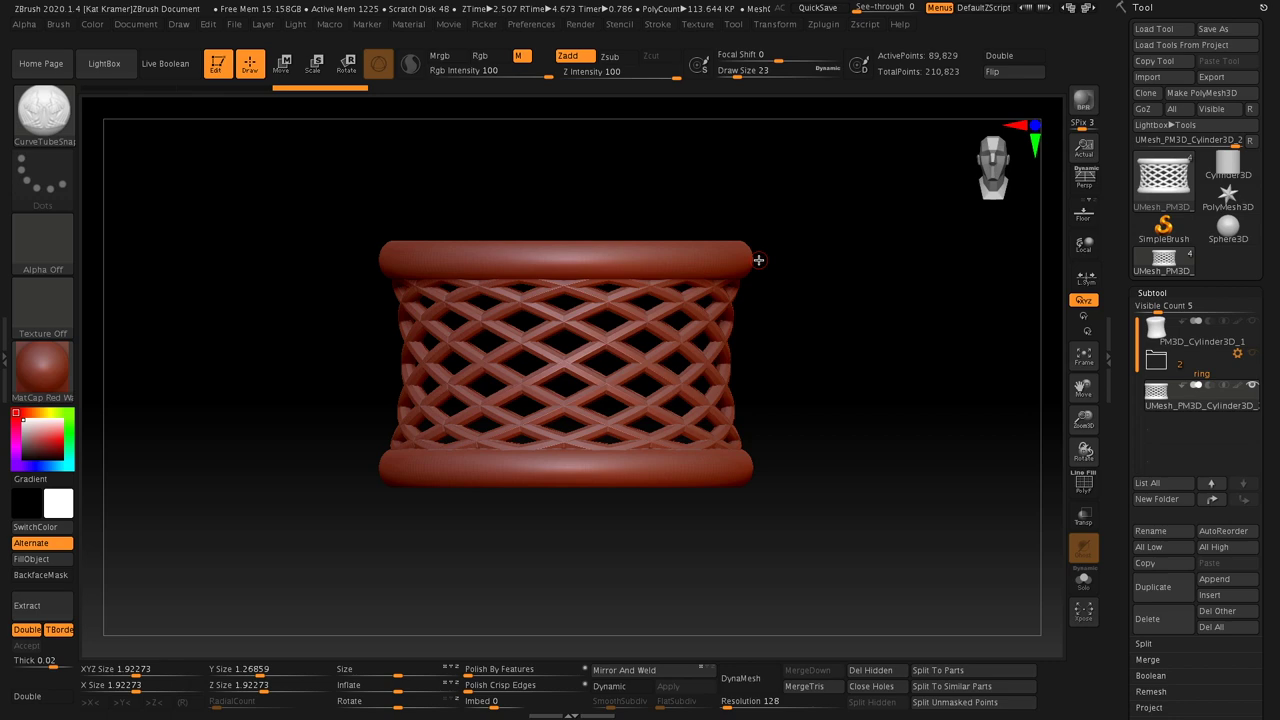
{"action": "mouse_move", "coordinate": [1230, 157]}
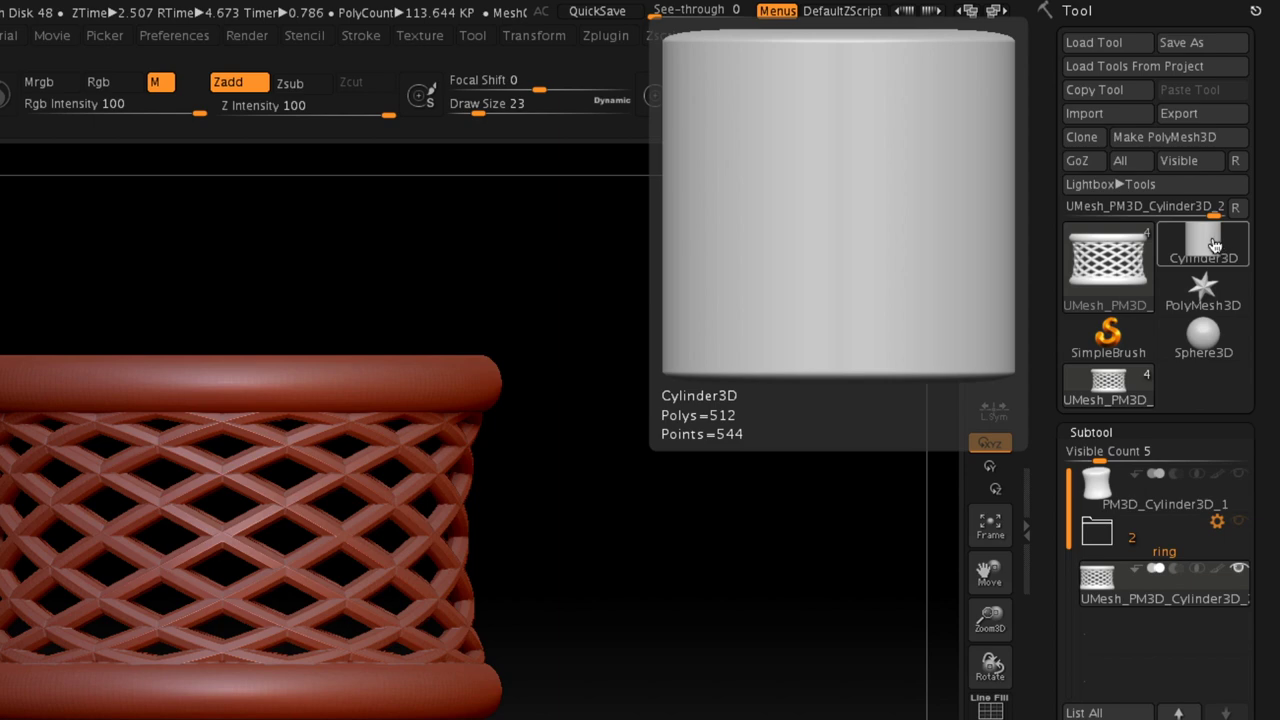
{"action": "left_click", "coordinate": [1213, 245]}
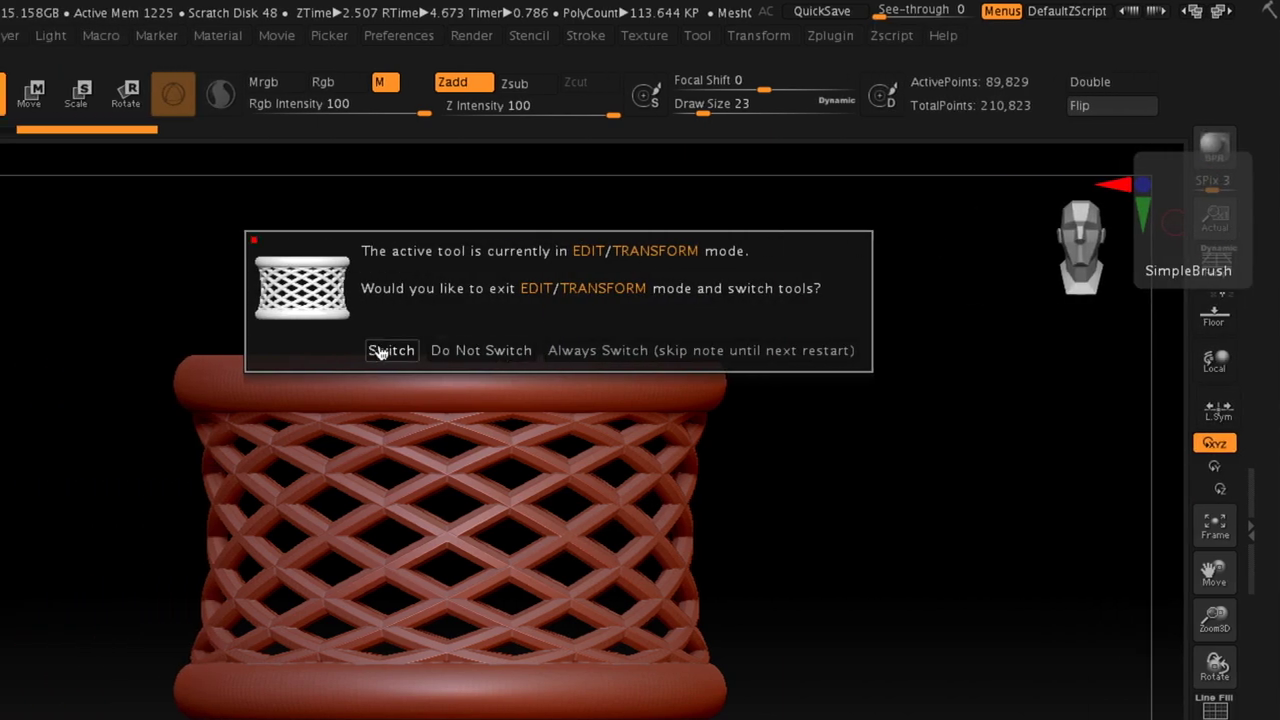
{"action": "left_click", "coordinate": [390, 350]}
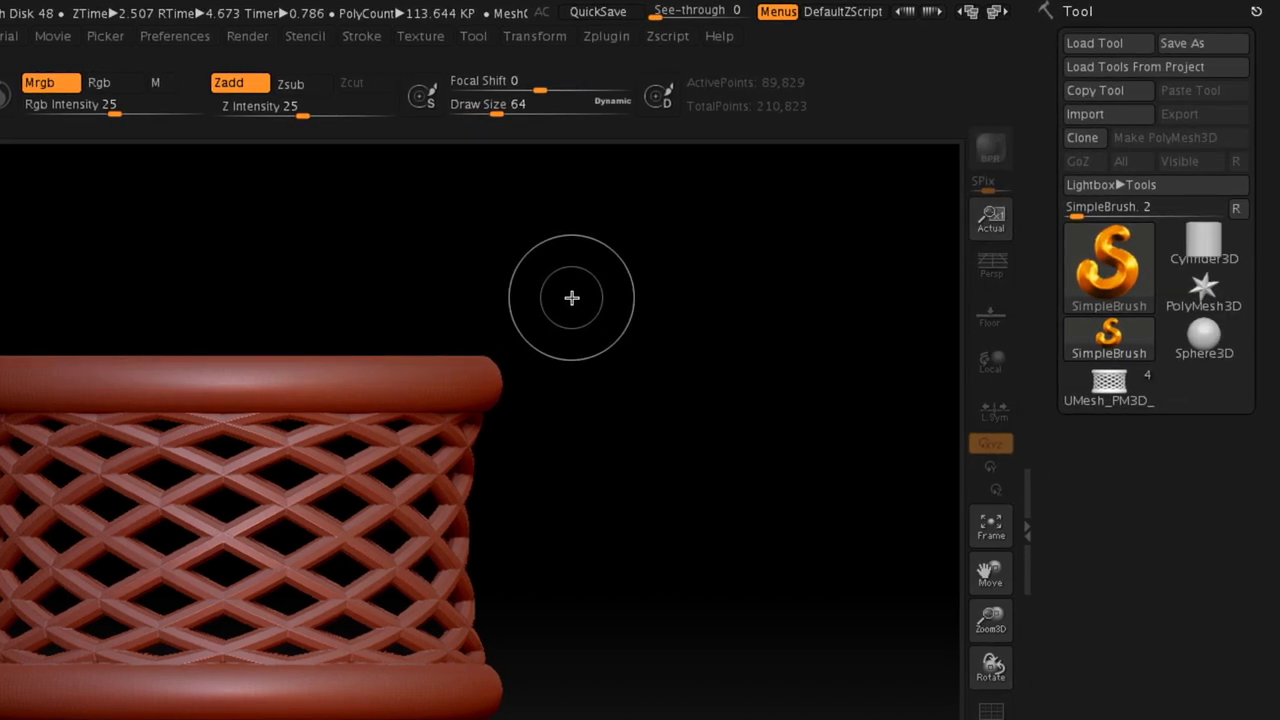
{"action": "key", "text": "ctrl+n"}
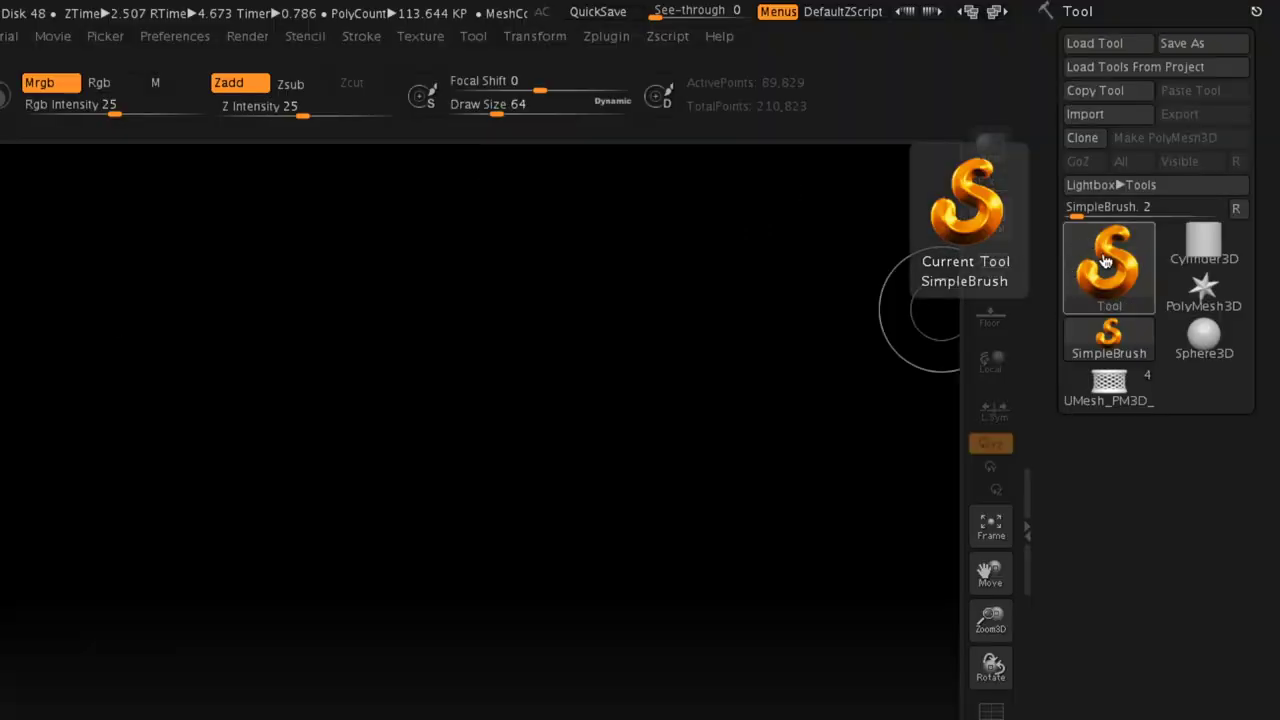
Step: Draw a Cylinder3D primitive on the empty canvas and enter Edit mode
{"action": "mouse_move", "coordinate": [1203, 238]}
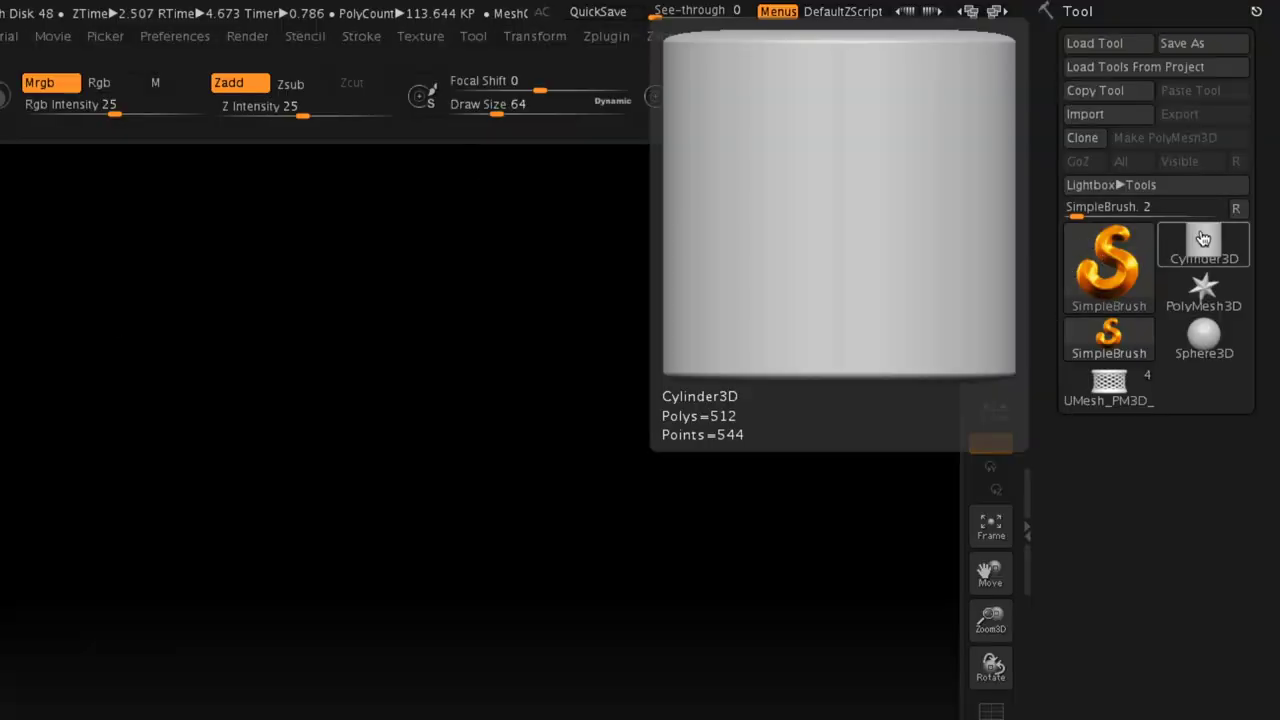
{"action": "mouse_move", "coordinate": [1130, 275]}
{"action": "left_click", "coordinate": [1203, 240]}
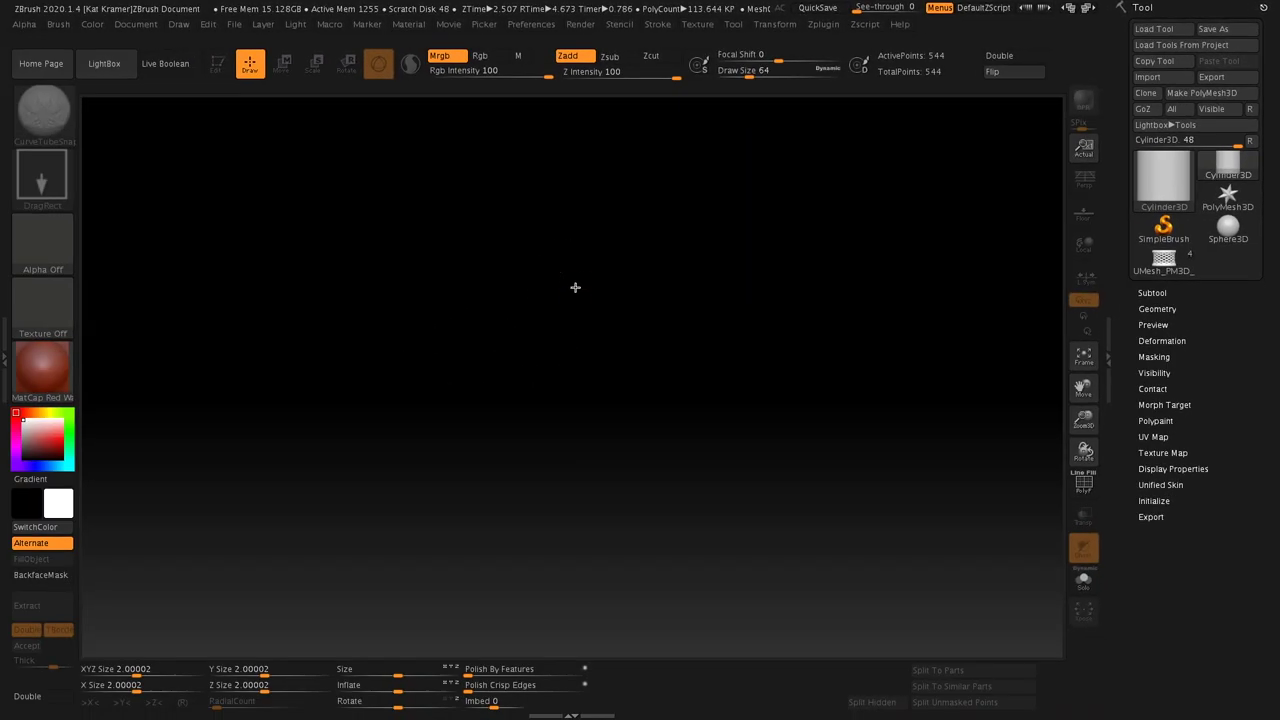
{"action": "left_click_drag", "start_coordinate": [242, 421], "coordinate": [242, 684]}
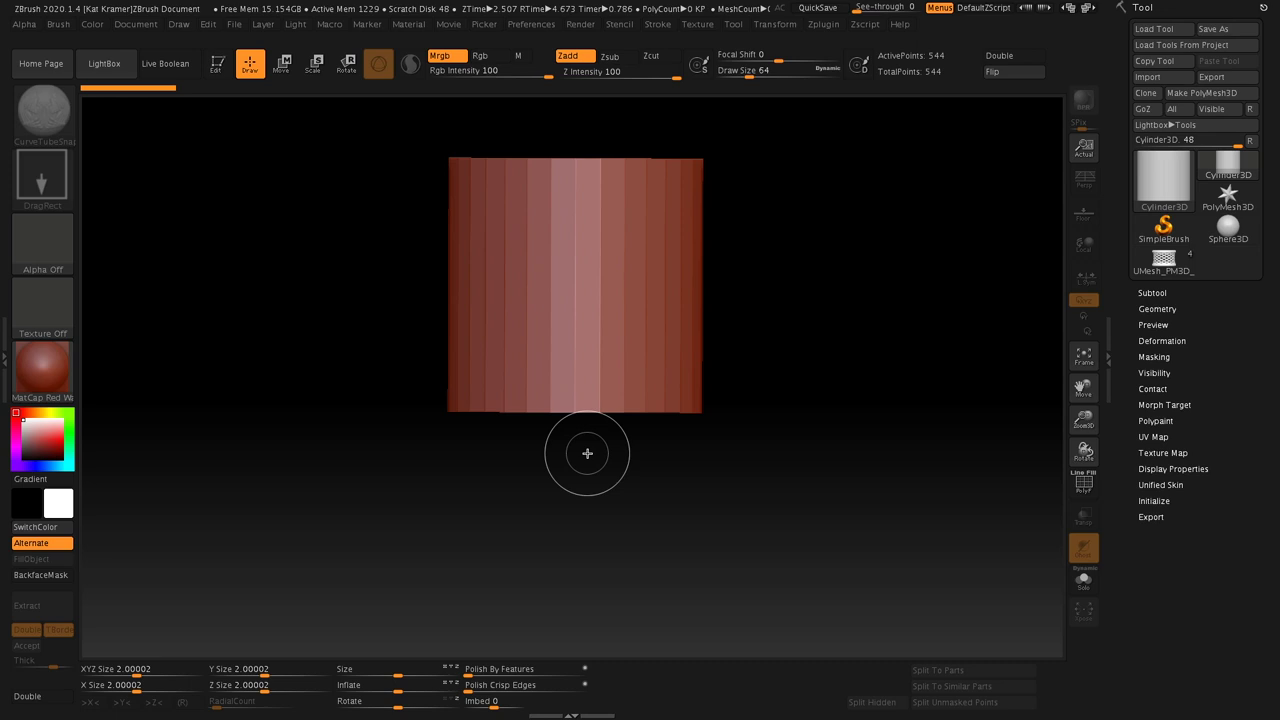
{"action": "key", "text": "t"}
{"action": "left_click_drag", "start_coordinate": [786, 337], "coordinate": [790, 365], "text": "alt"}
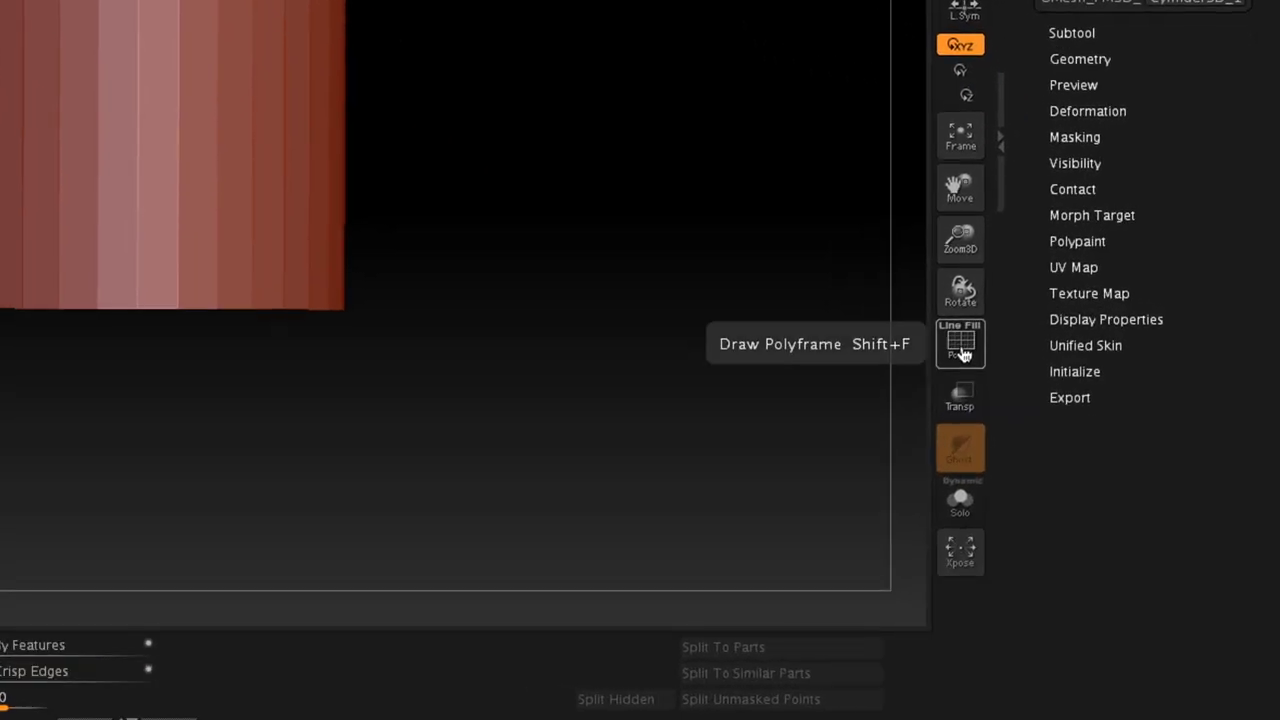
Step: Turn on the polyframe and compare the cylinder with and without its wireframe
{"action": "left_click", "coordinate": [963, 352]}
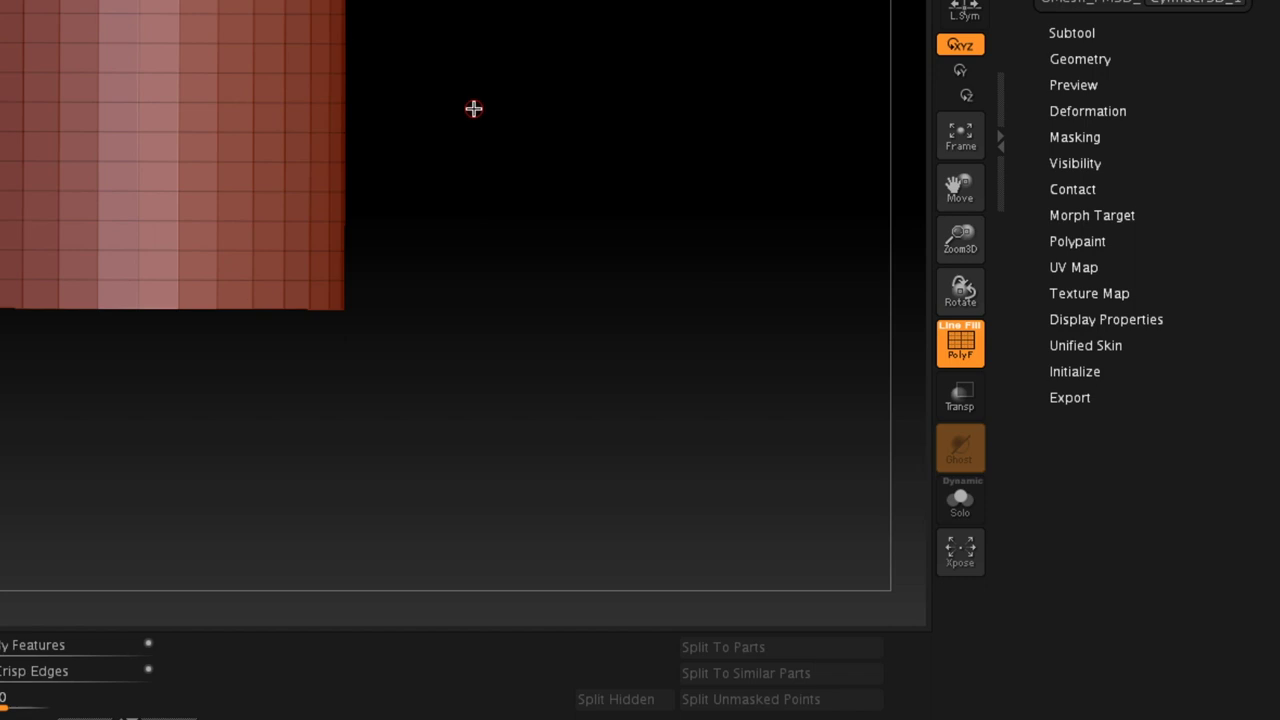
{"action": "left_click_drag", "start_coordinate": [447, 62], "coordinate": [651, 63], "text": "alt"}
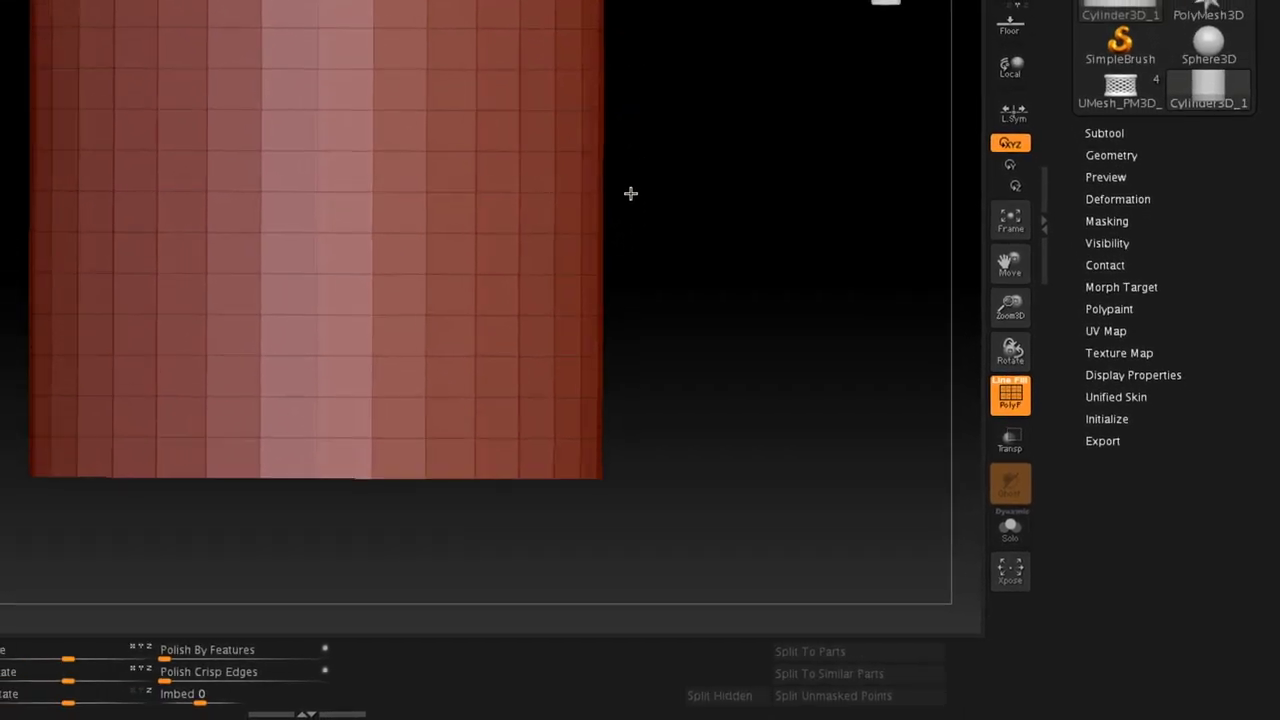
{"action": "left_click_drag", "start_coordinate": [720, 131], "coordinate": [726, 177], "text": "alt"}
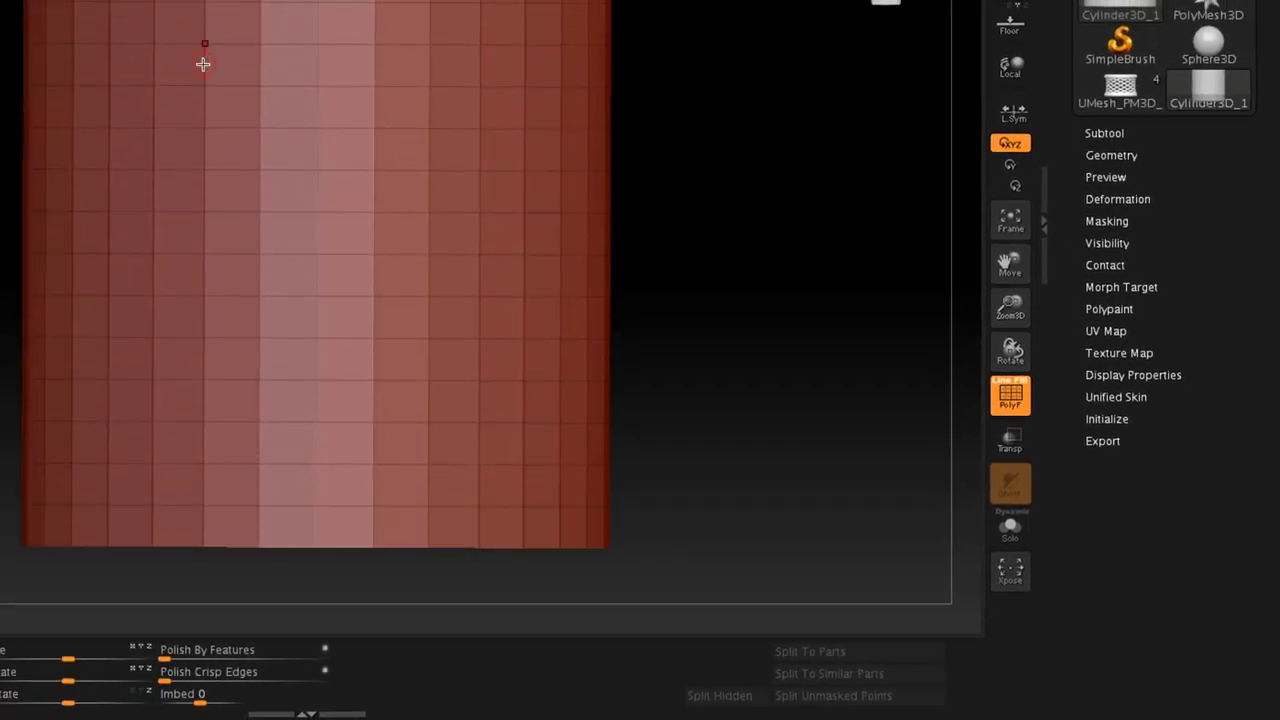
{"action": "left_click", "coordinate": [1010, 397]}
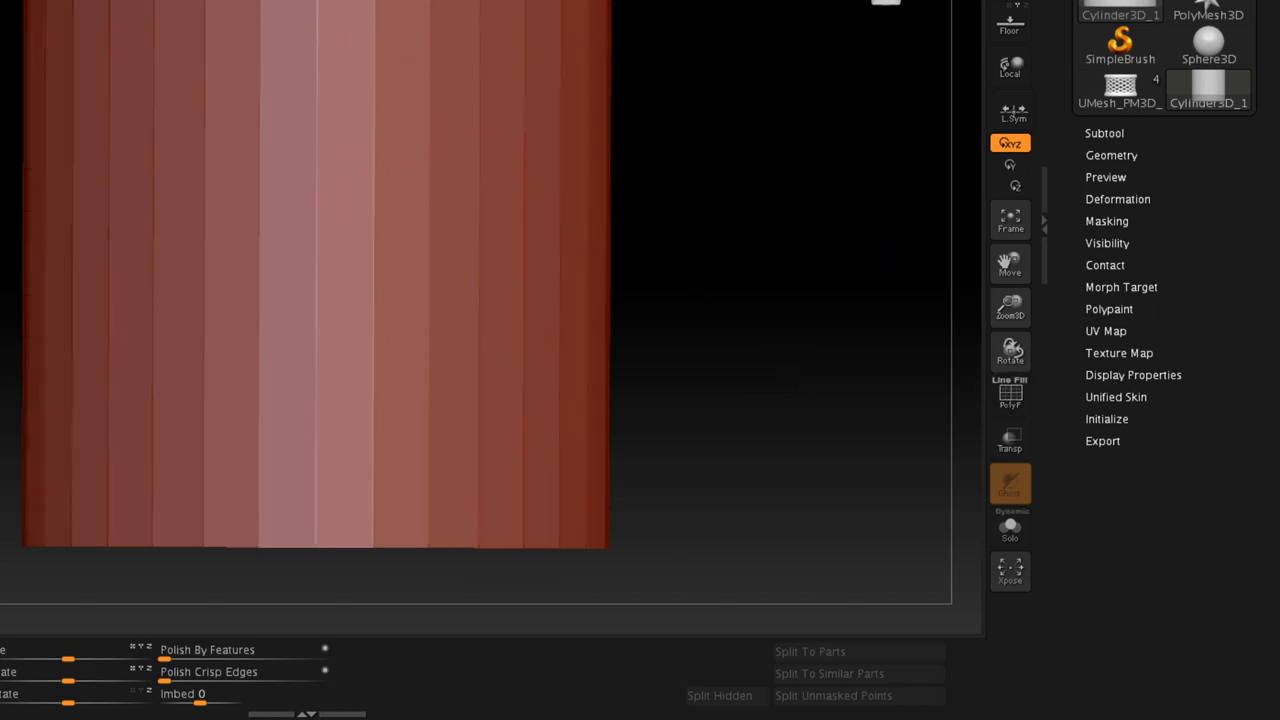
{"action": "left_click", "coordinate": [1008, 396]}
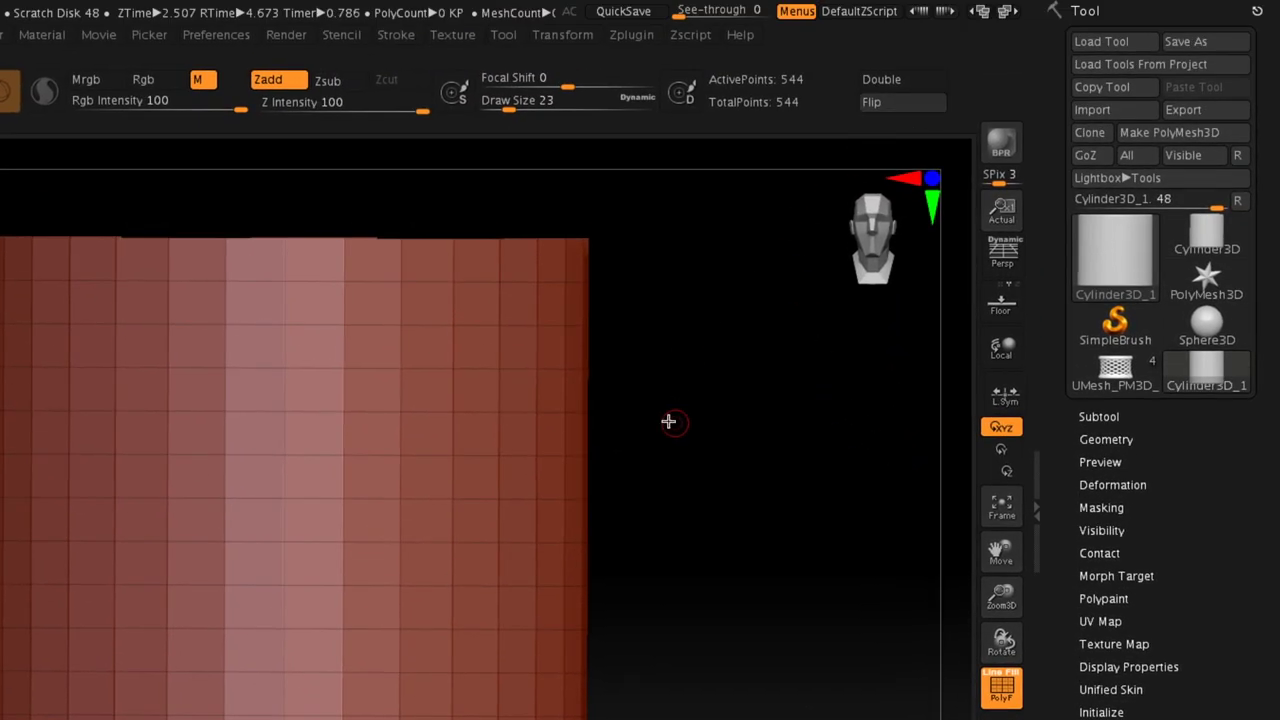
Step: Convert the cylinder primitive into an editable PolyMesh3D and inspect its top and side topology
{"action": "left_click", "coordinate": [1181, 137]}
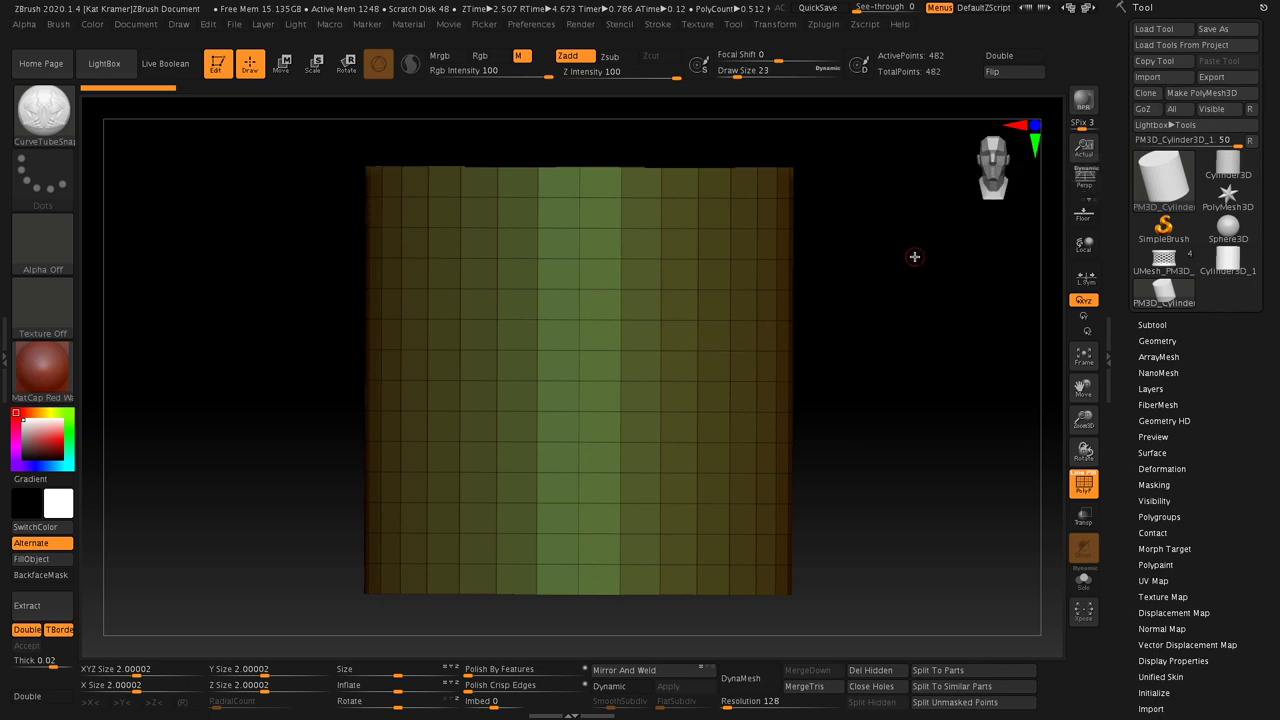
{"action": "left_click_drag", "start_coordinate": [914, 254], "coordinate": [920, 289]}
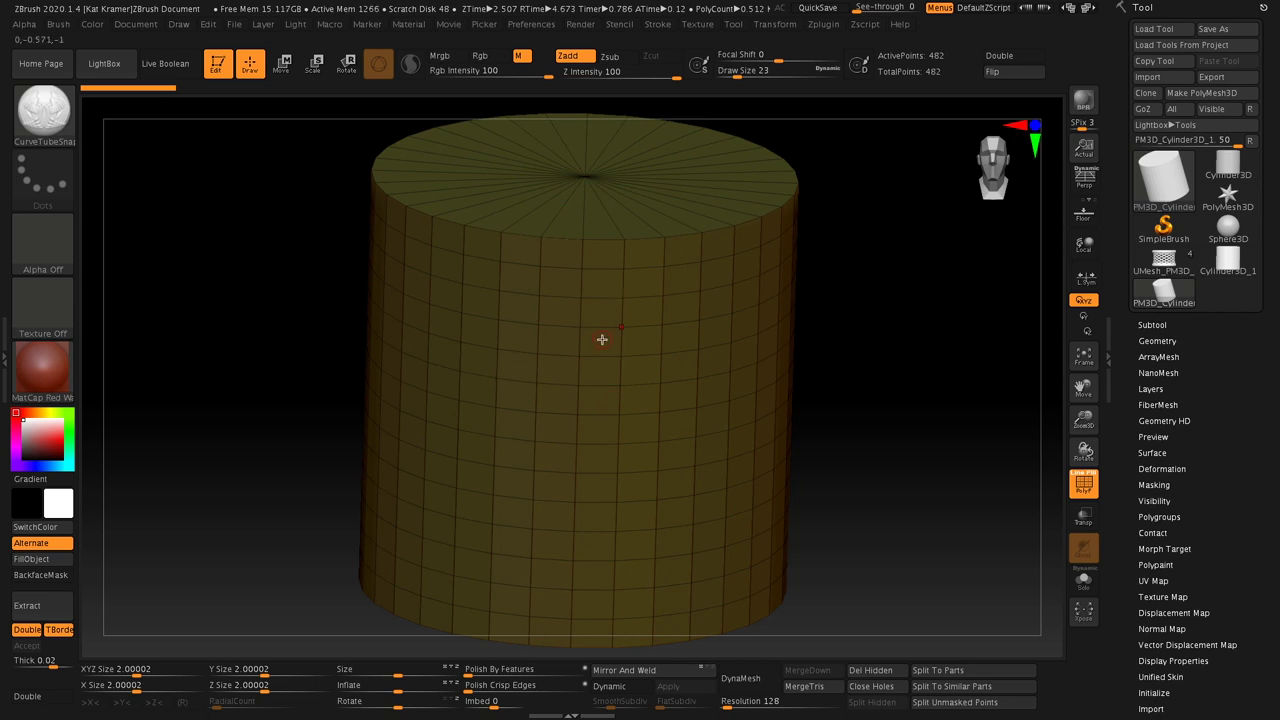
{"action": "key", "text": "p"}
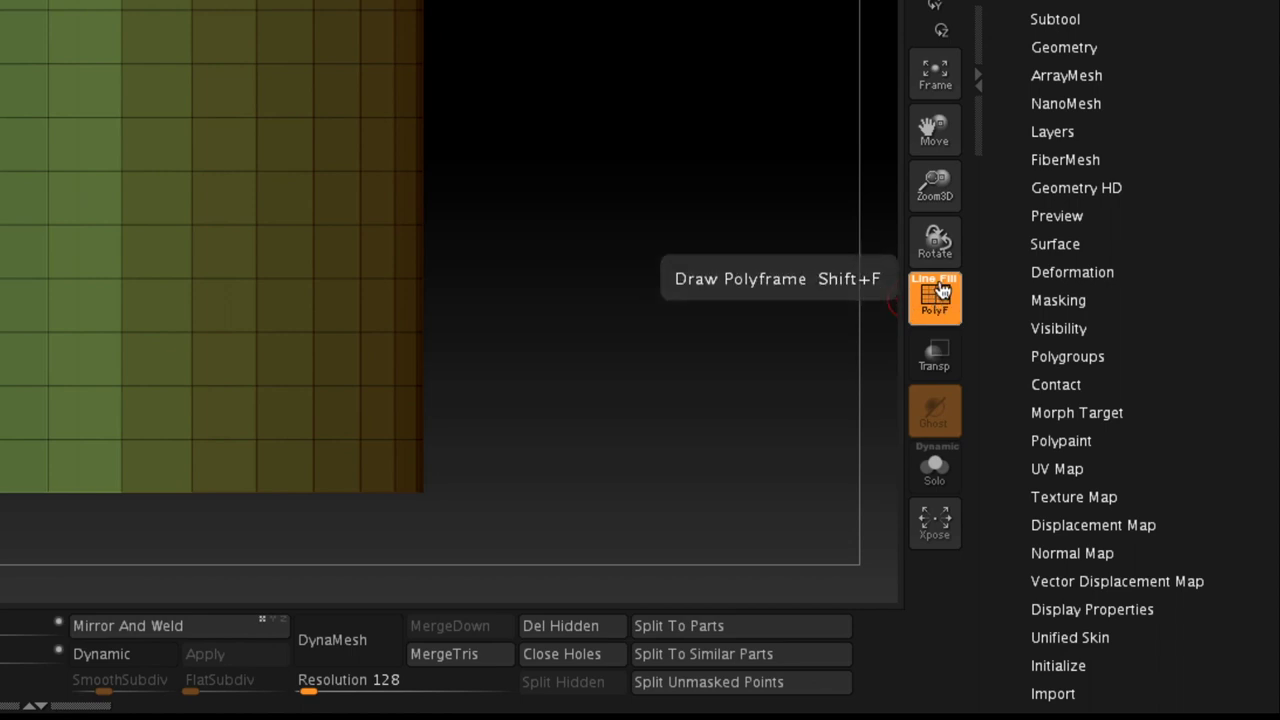
Step: Toggle the polyframe's fill off and on, and hide the polyframe
{"action": "left_click", "coordinate": [949, 285]}
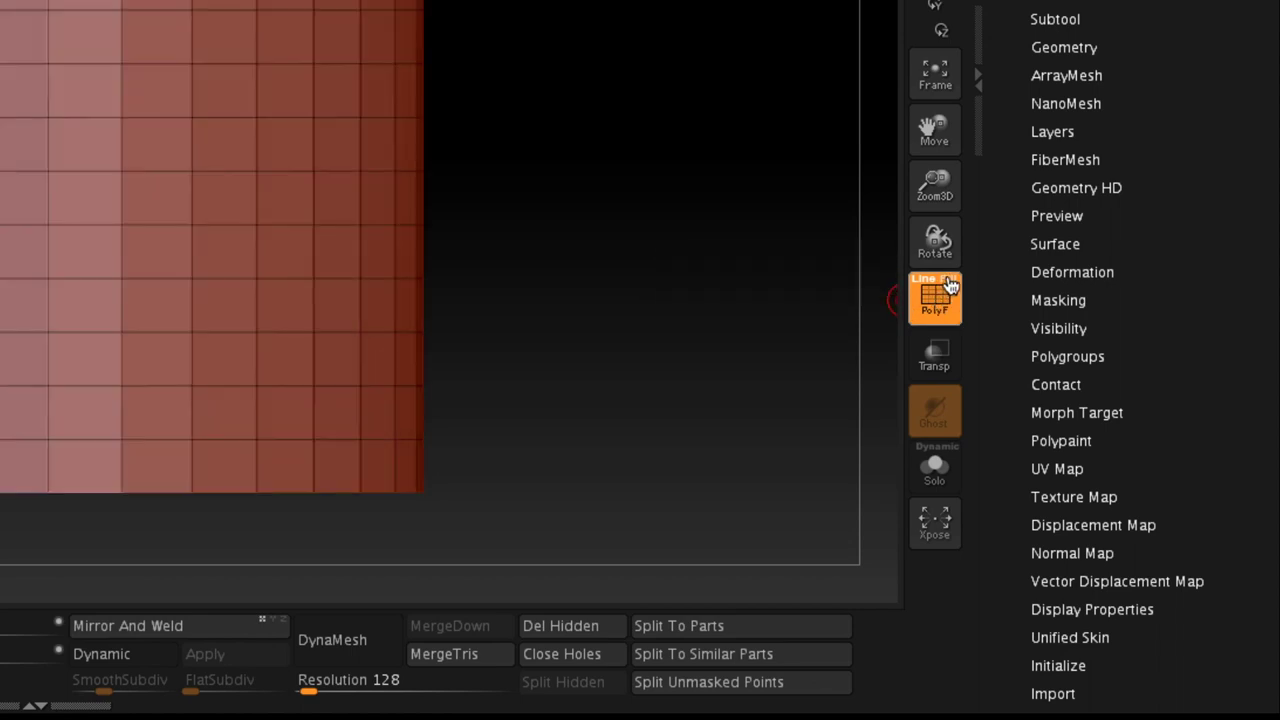
{"action": "left_click", "coordinate": [950, 287]}
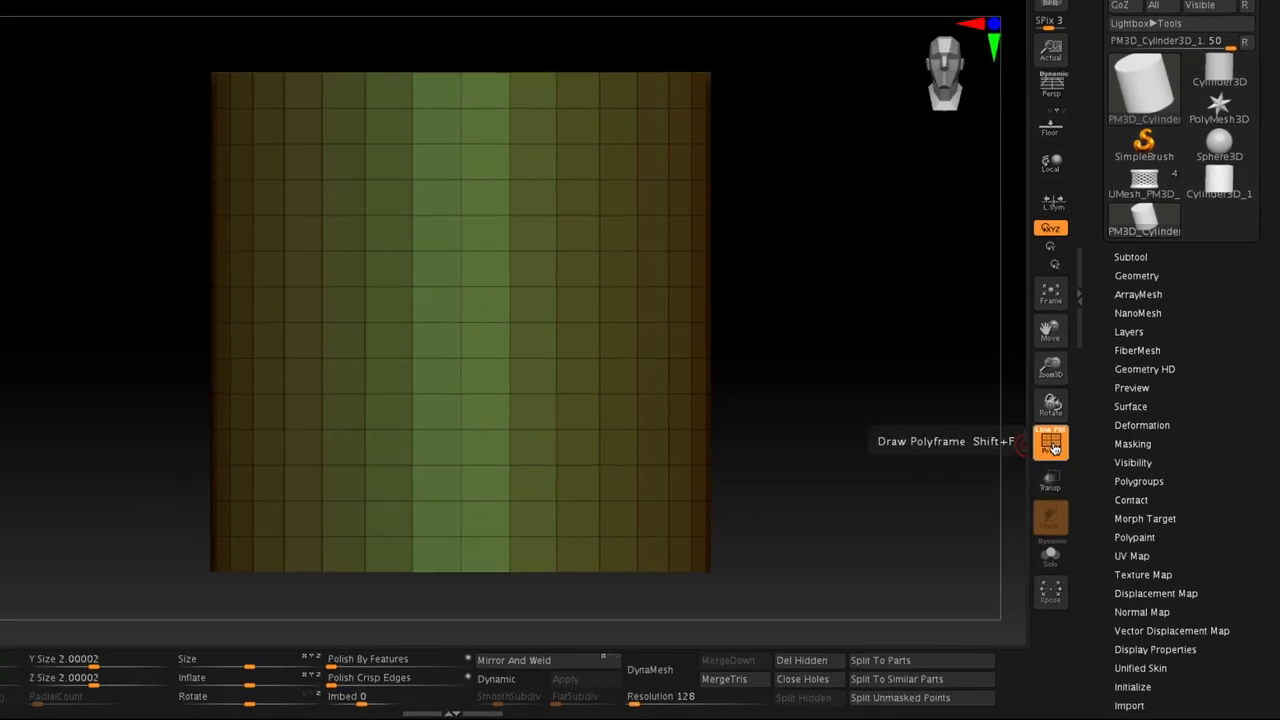
{"action": "left_click", "coordinate": [935, 297]}
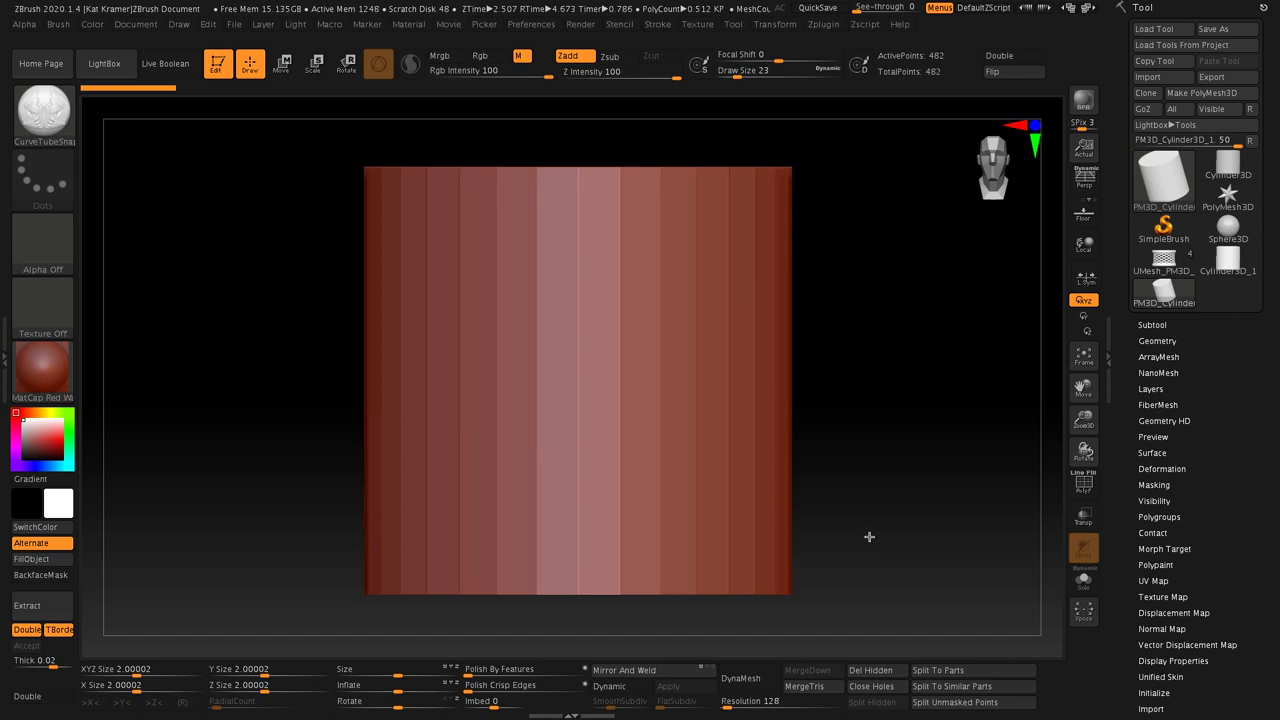
Step: Show the floor grid beneath the cylinder
{"action": "left_click_drag", "start_coordinate": [870, 537], "coordinate": [828, 508], "text": "alt"}
{"action": "left_click_drag", "start_coordinate": [808, 451], "coordinate": [780, 366]}
{"action": "left_click_drag", "start_coordinate": [834, 437], "coordinate": [834, 410], "text": "shift"}
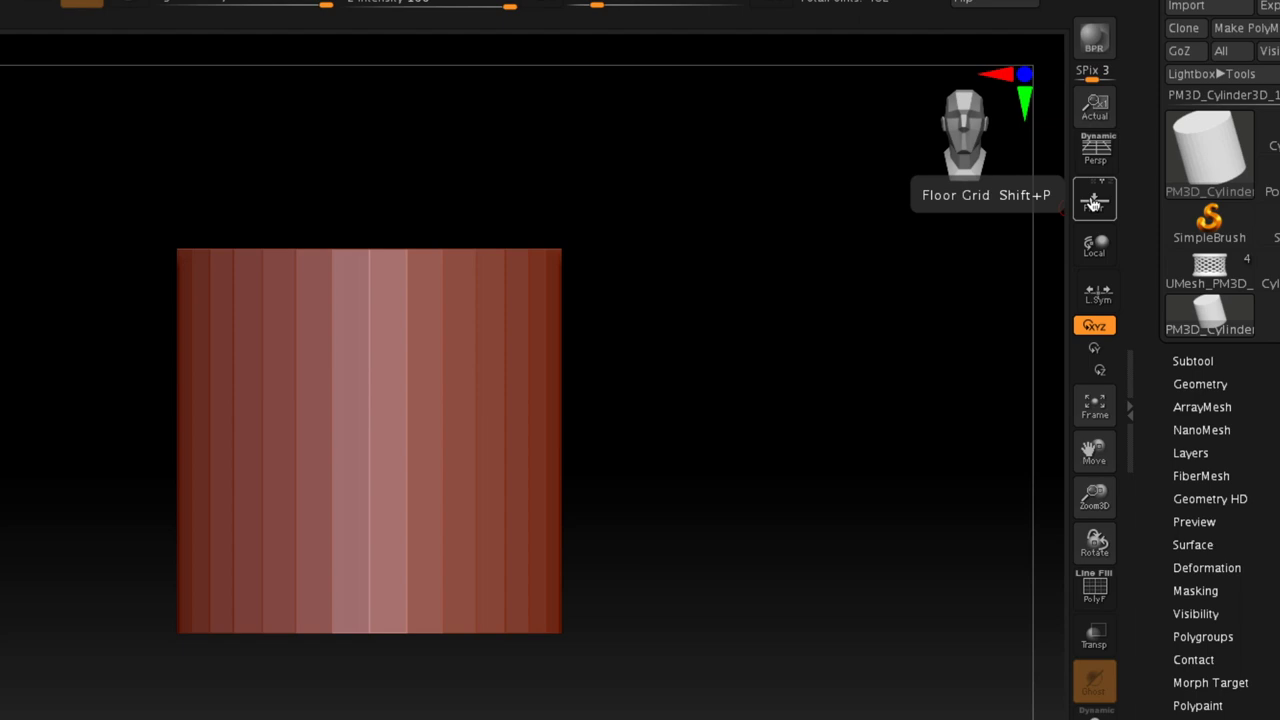
{"action": "left_click", "coordinate": [1094, 203]}
{"action": "left_click_drag", "start_coordinate": [692, 366], "coordinate": [646, 349]}
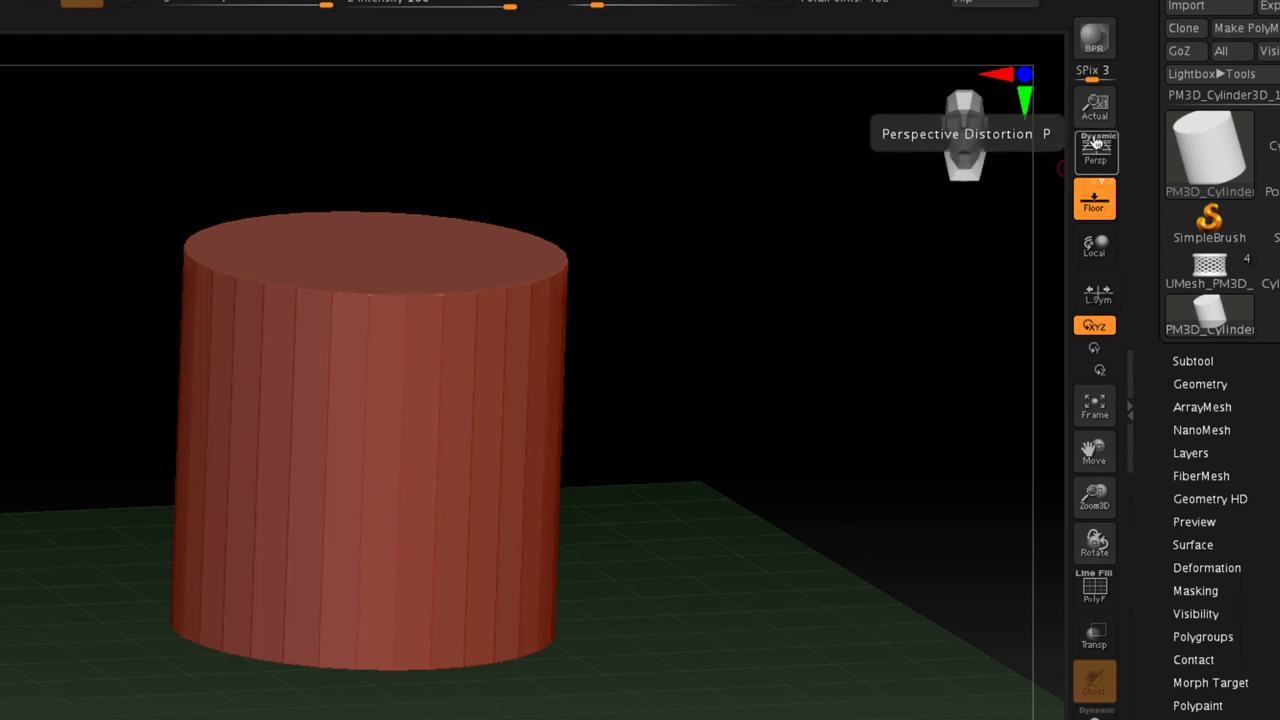
Step: Examine the cylinder from several angles with the Move gizmo shown on it, and return to Draw mode
{"action": "left_click_drag", "start_coordinate": [875, 509], "coordinate": [819, 538]}
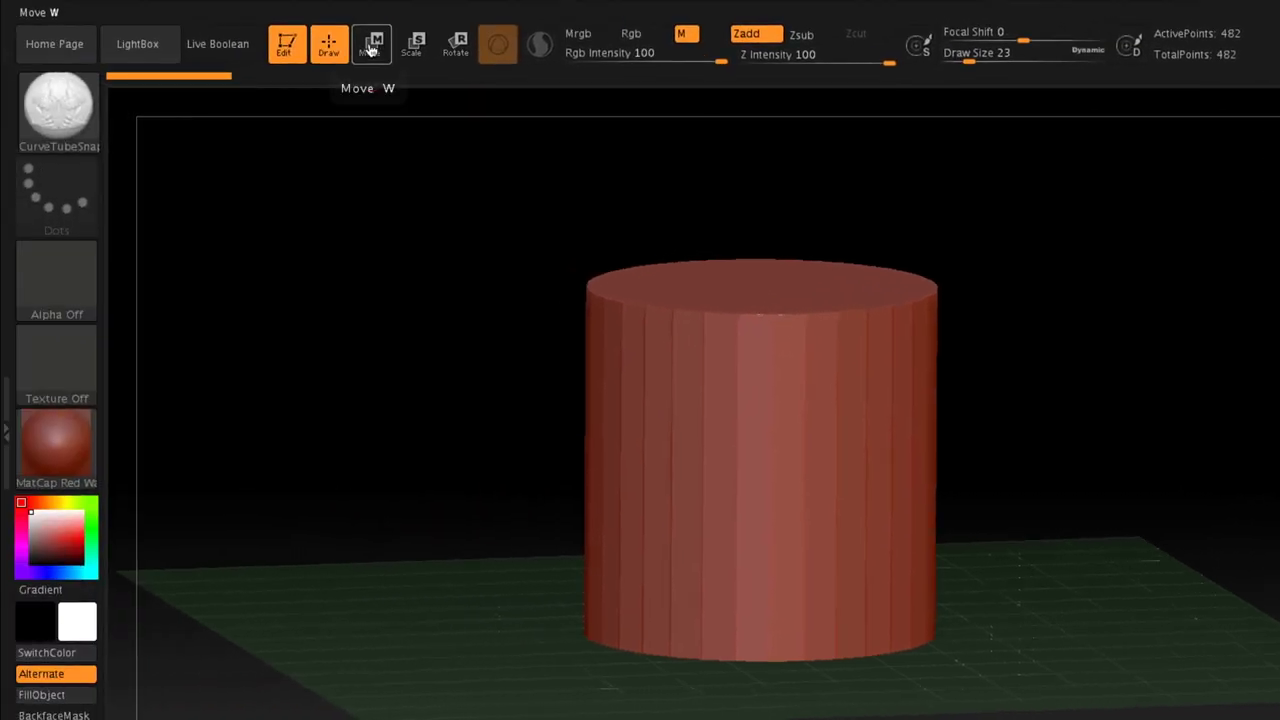
{"action": "left_click", "coordinate": [18, 4]}
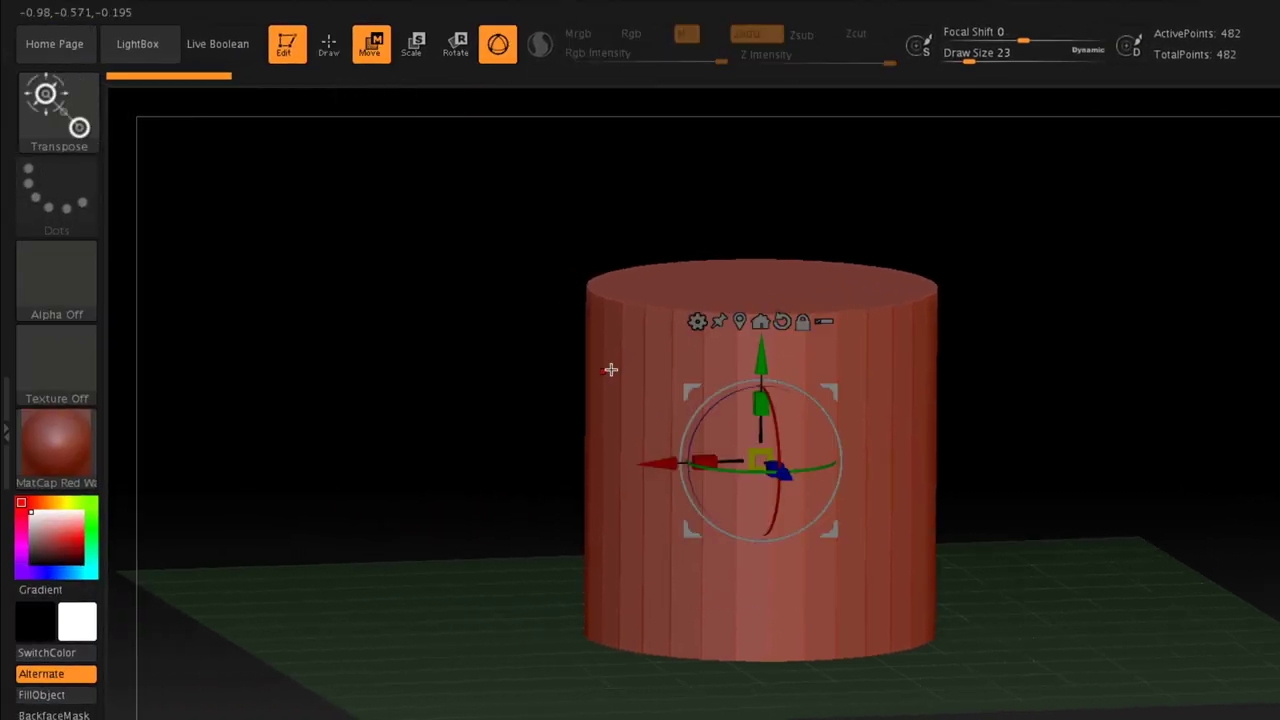
{"action": "left_click_drag", "start_coordinate": [1023, 360], "coordinate": [966, 371]}
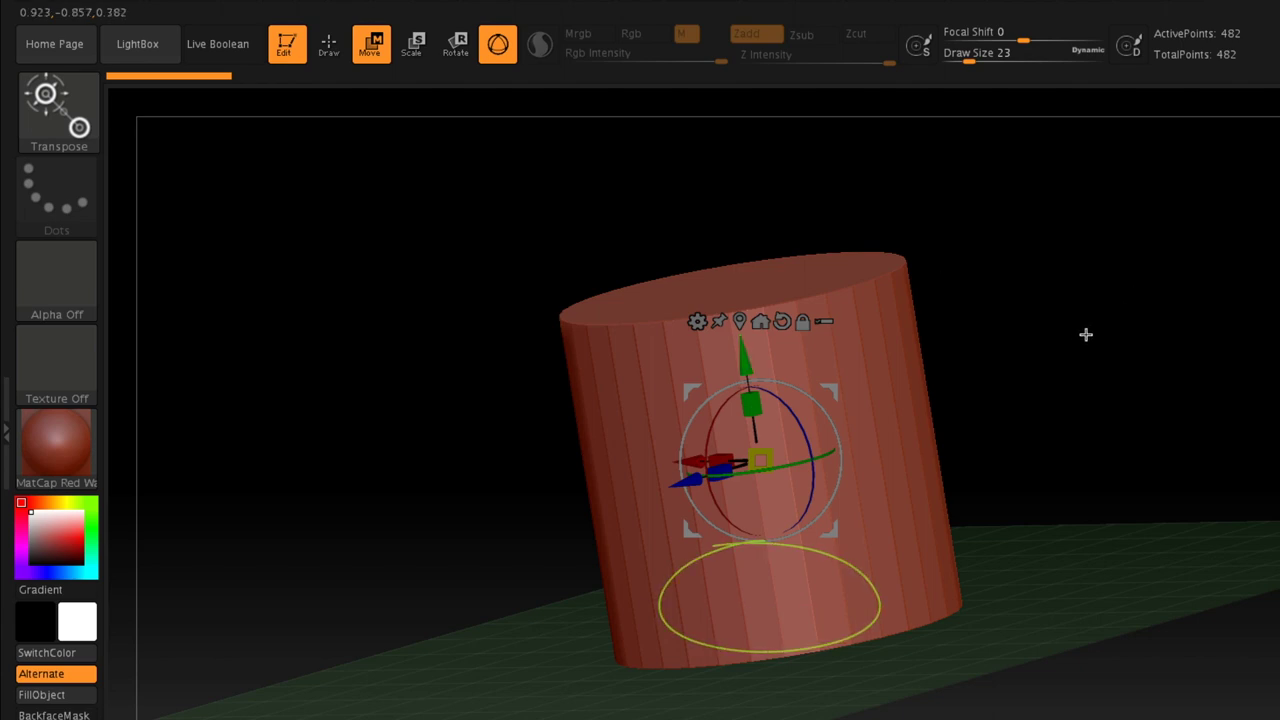
{"action": "left_click_drag", "start_coordinate": [1063, 346], "coordinate": [1108, 341]}
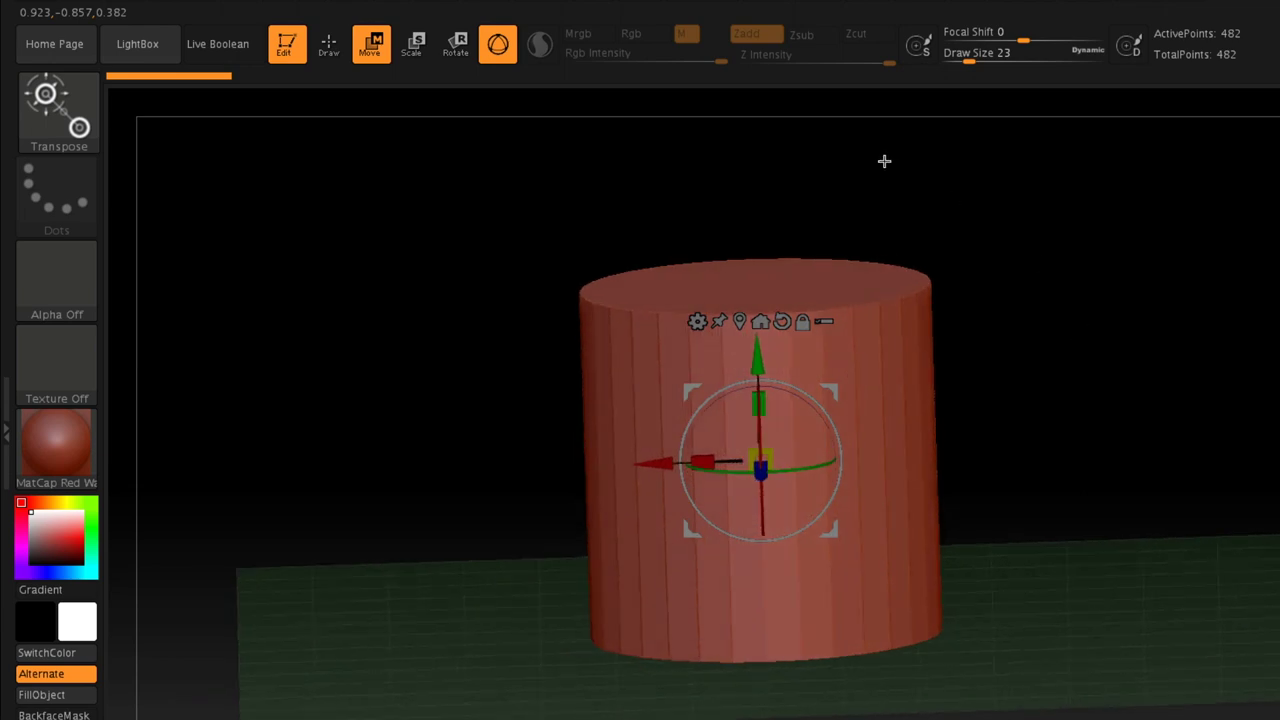
{"action": "left_click", "coordinate": [328, 44]}
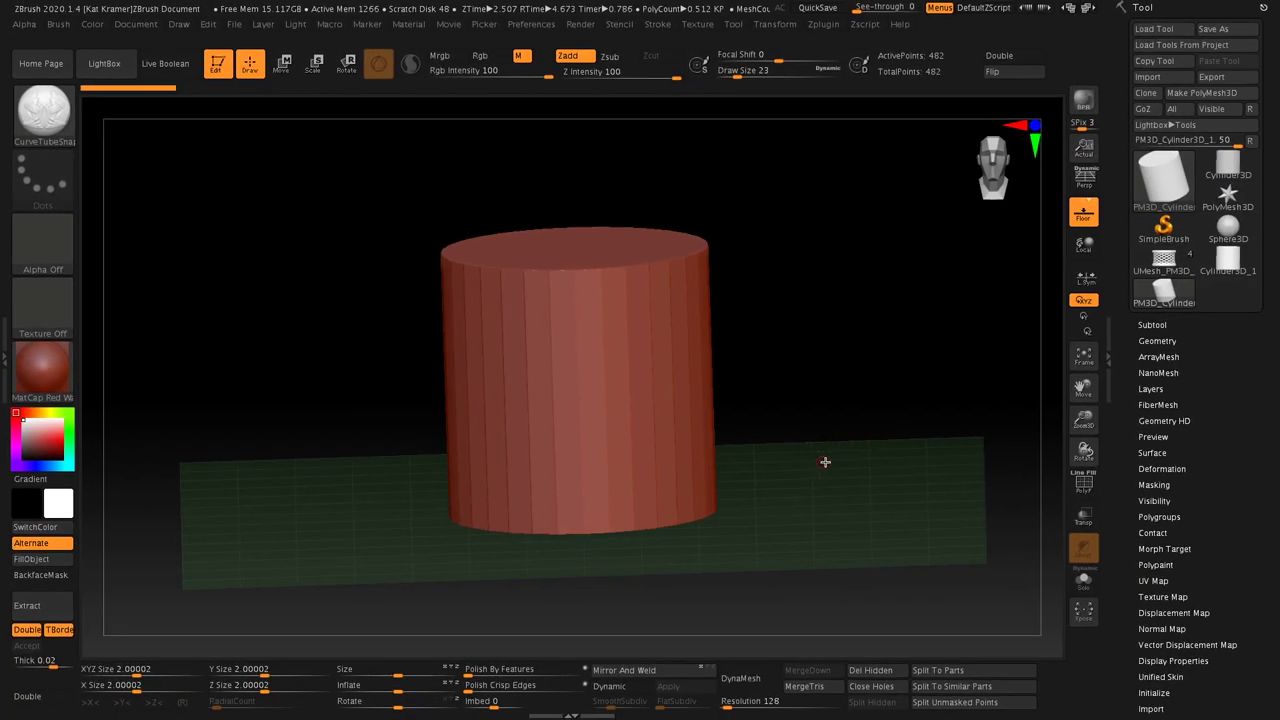
Step: Show the cylinder's polyframe with only the wireframe lines and no polygroup fill
{"action": "left_click_drag", "start_coordinate": [825, 461], "coordinate": [838, 443]}
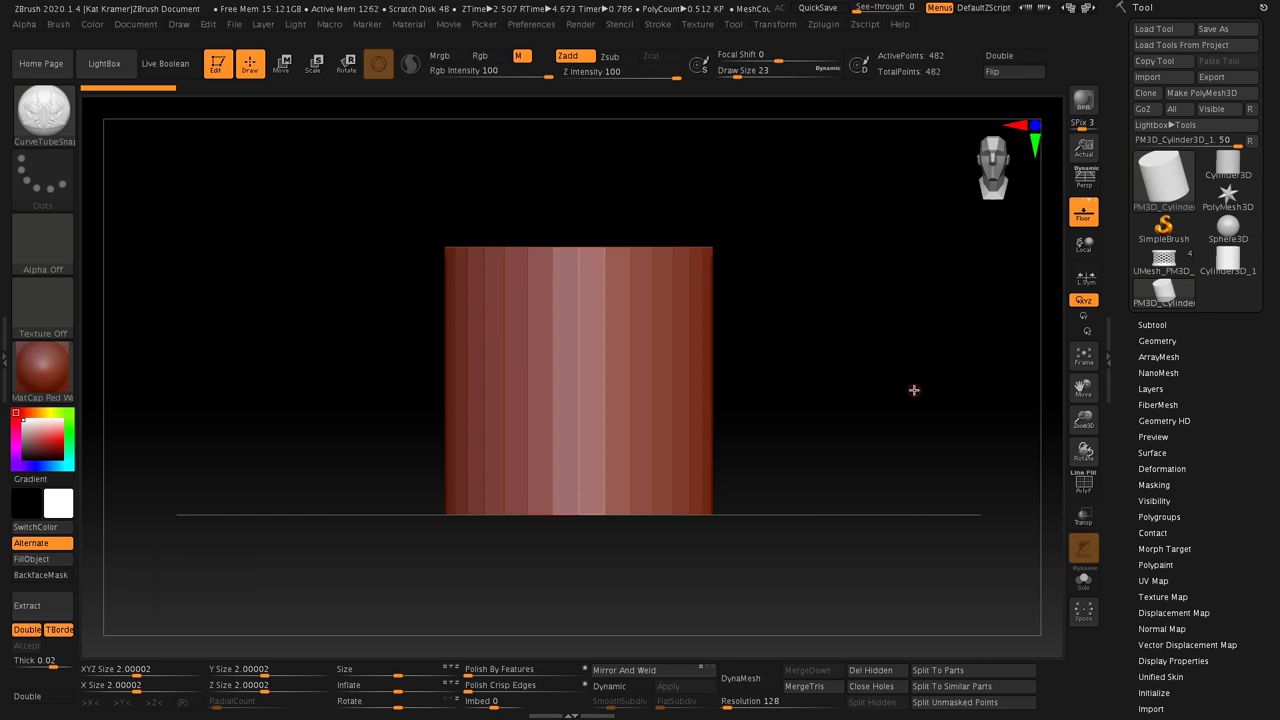
{"action": "left_click_drag", "start_coordinate": [857, 246], "coordinate": [862, 398]}
{"action": "left_click_drag", "start_coordinate": [874, 487], "coordinate": [869, 367]}
{"action": "mouse_move", "coordinate": [869, 367]}
{"action": "left_mouse_down"}
{"action": "mouse_move", "coordinate": [869, 343]}
{"action": "mouse_move", "coordinate": [866, 371]}
{"action": "mouse_move", "coordinate": [866, 348]}
{"action": "mouse_move", "coordinate": [871, 357]}
{"action": "left_mouse_up"}
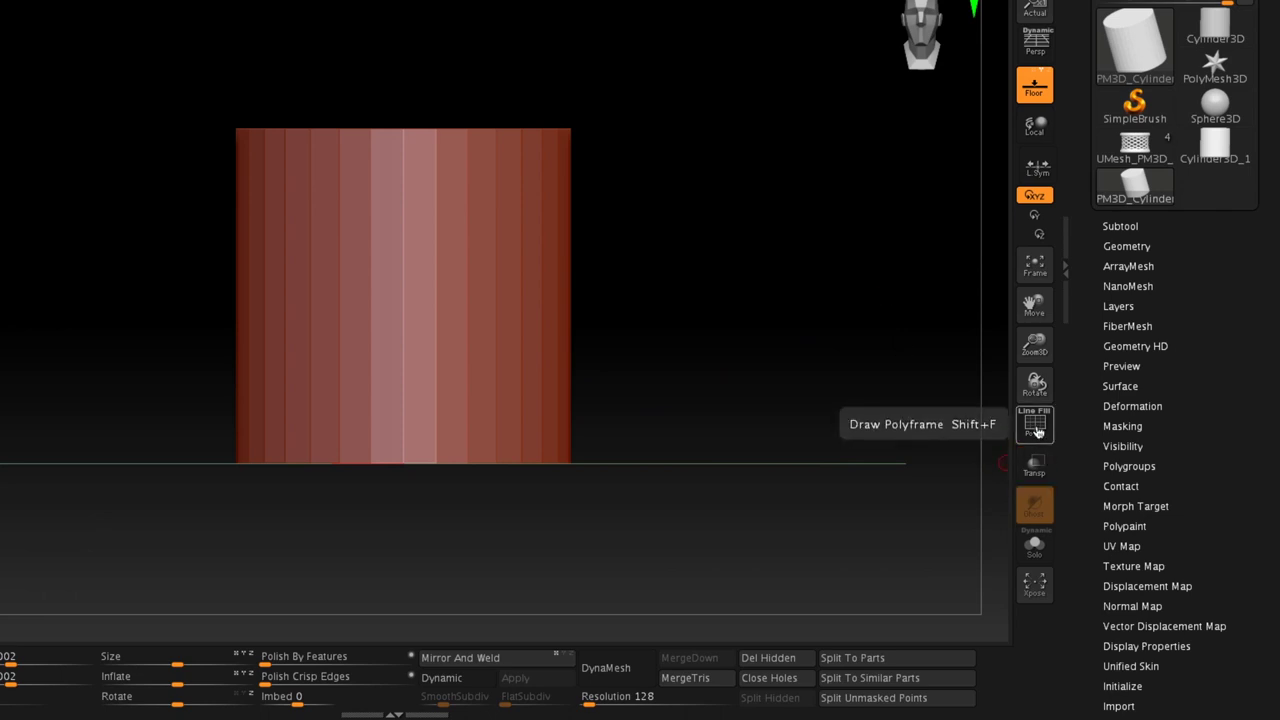
{"action": "left_click", "coordinate": [1040, 430]}
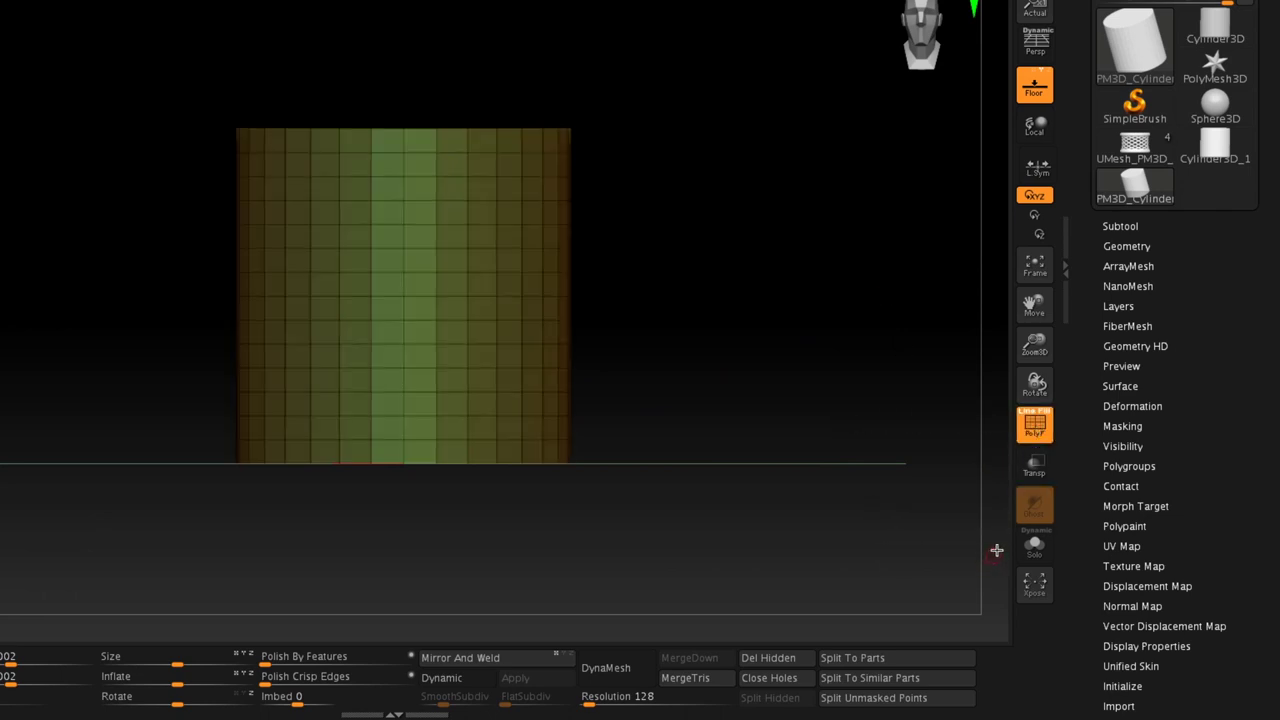
{"action": "left_click", "coordinate": [1047, 413]}
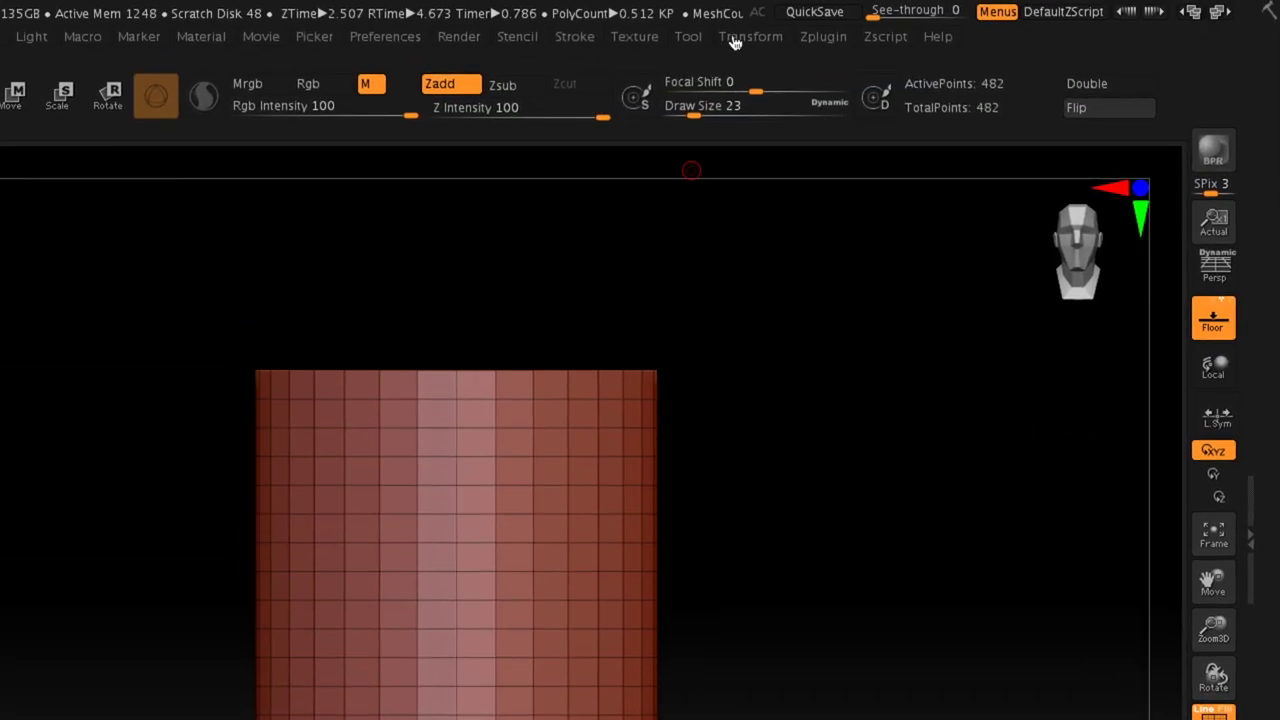
Step: Activate symmetry on the Y axis only, with X symmetry off
{"action": "left_click", "coordinate": [748, 37]}
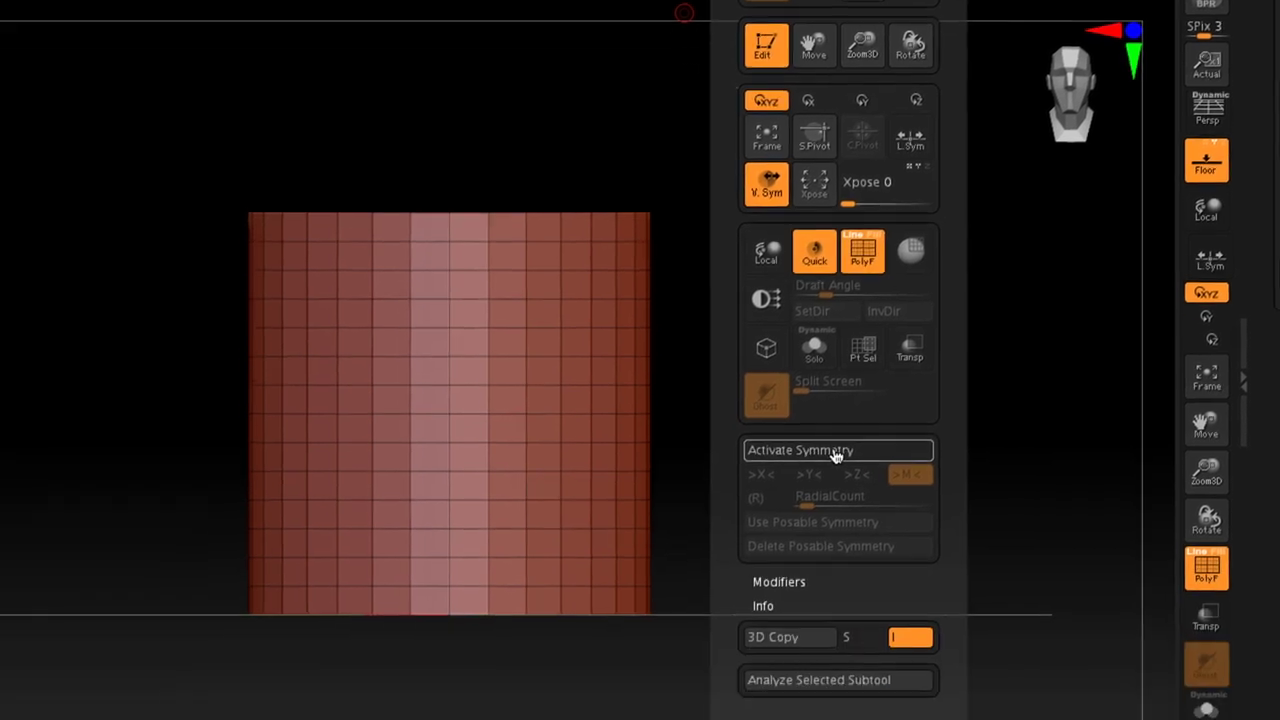
{"action": "left_click", "coordinate": [765, 564]}
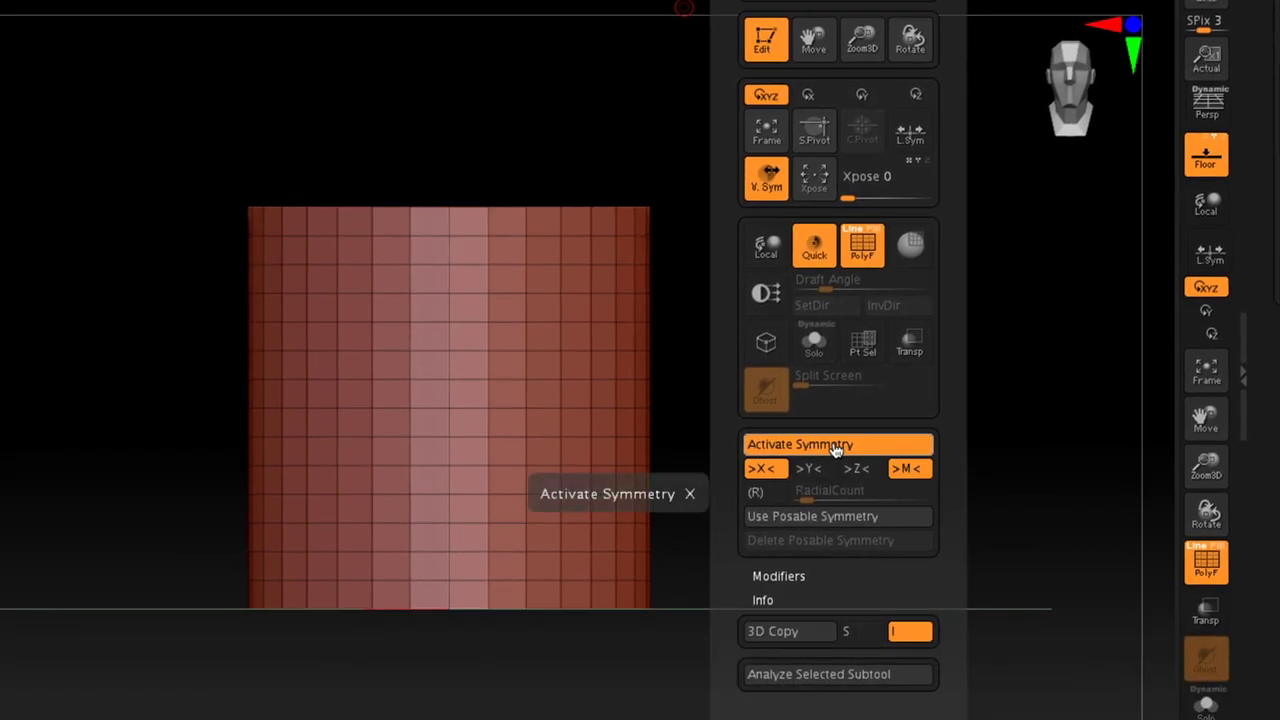
{"action": "left_click", "coordinate": [763, 472]}
{"action": "left_click", "coordinate": [812, 470]}
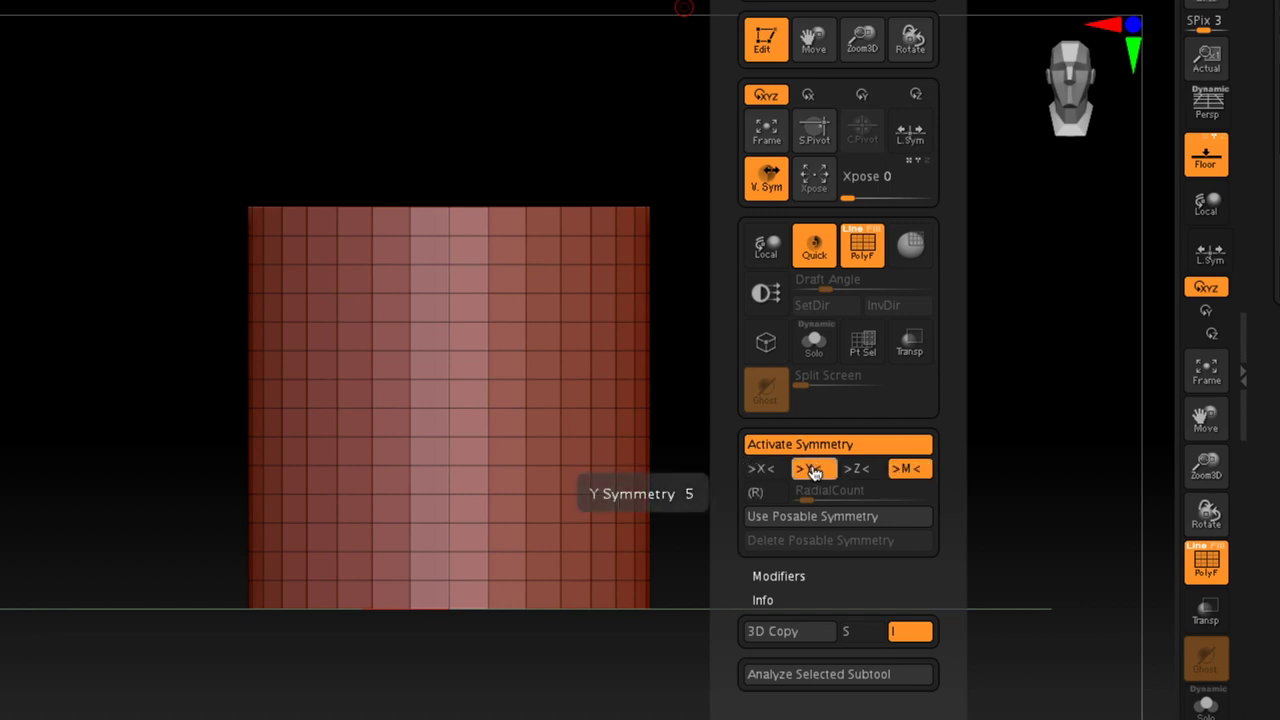
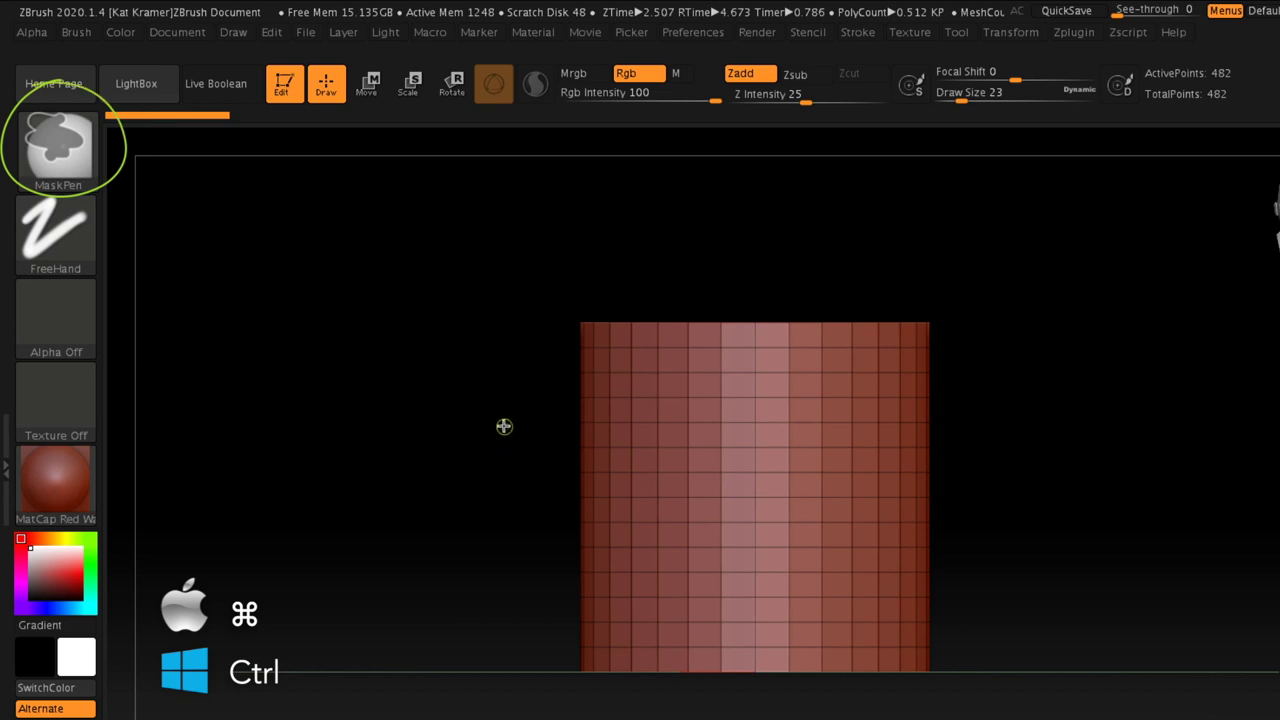
Step: Mask a horizontal band around the cylinder's middle, and clear the mask
{"action": "mouse_move", "coordinate": [505, 424]}
{"action": "left_mouse_down", "text": "ctrl"}
{"action": "mouse_move", "coordinate": [566, 478]}
{"action": "mouse_move", "coordinate": [843, 528]}
{"action": "mouse_move", "coordinate": [1008, 536]}
{"action": "mouse_move", "coordinate": [1023, 551]}
{"action": "left_mouse_up", "text": "ctrl"}
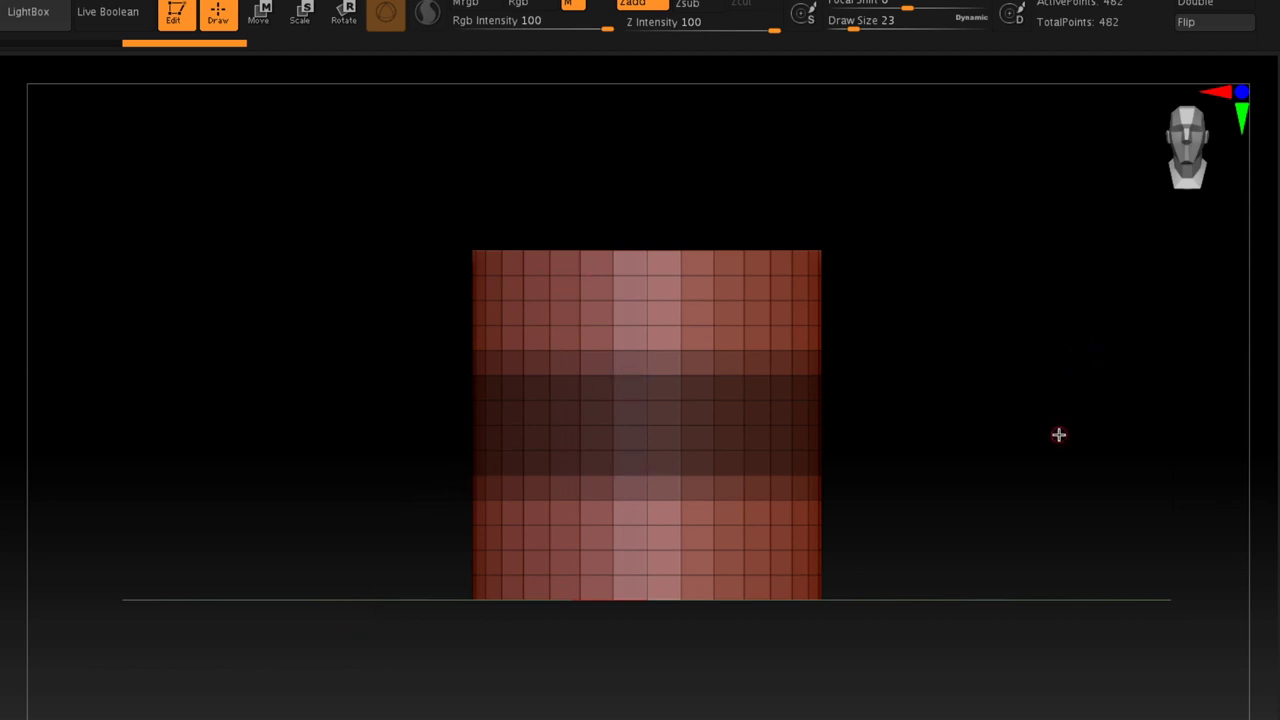
{"action": "key", "text": "ctrl"}
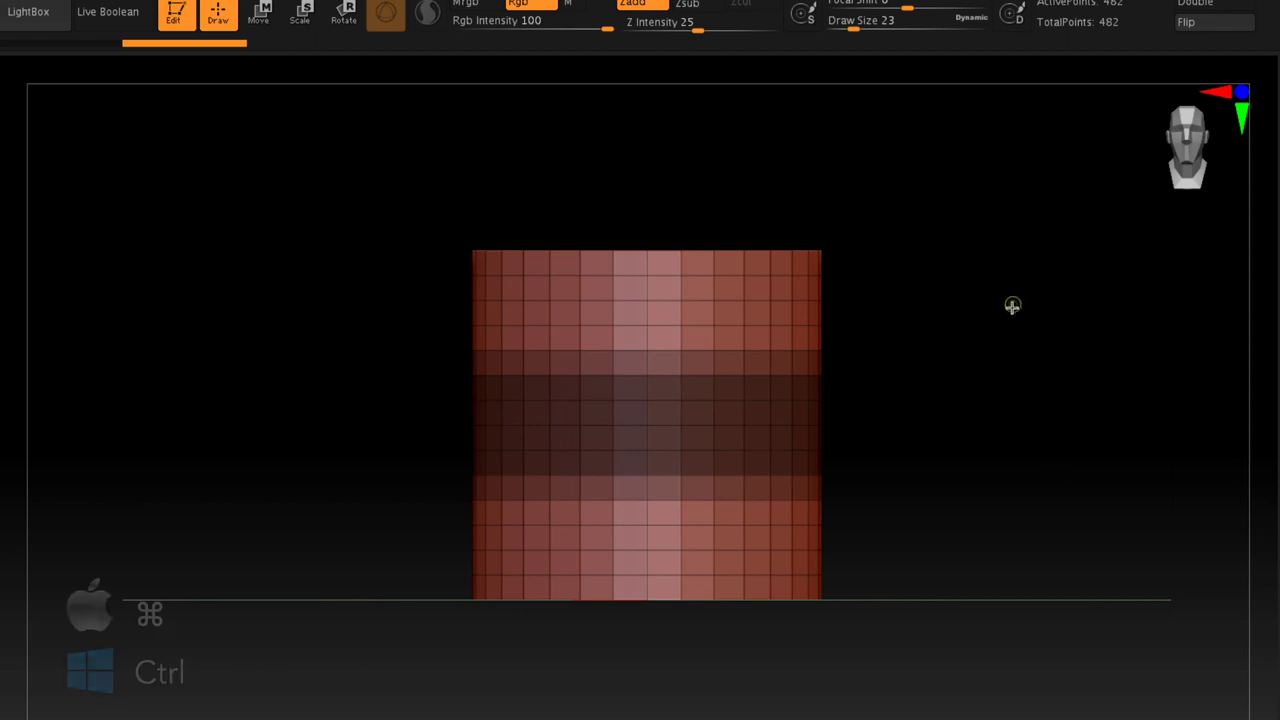
{"action": "left_click_drag", "start_coordinate": [981, 221], "coordinate": [1077, 357], "text": "ctrl"}
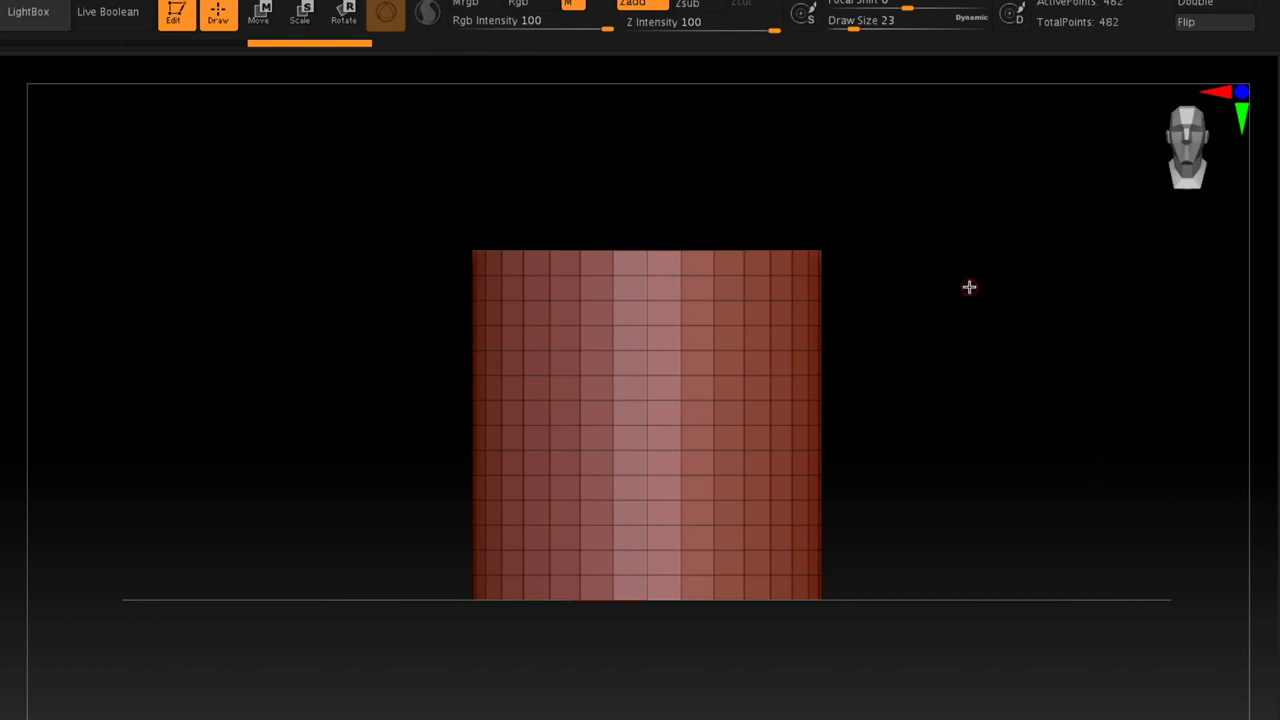
Step: Mask the cylinder's upper part with its mirrored lower part, leaving the middle band free, and blur the mask twice
{"action": "key", "text": "ctrl"}
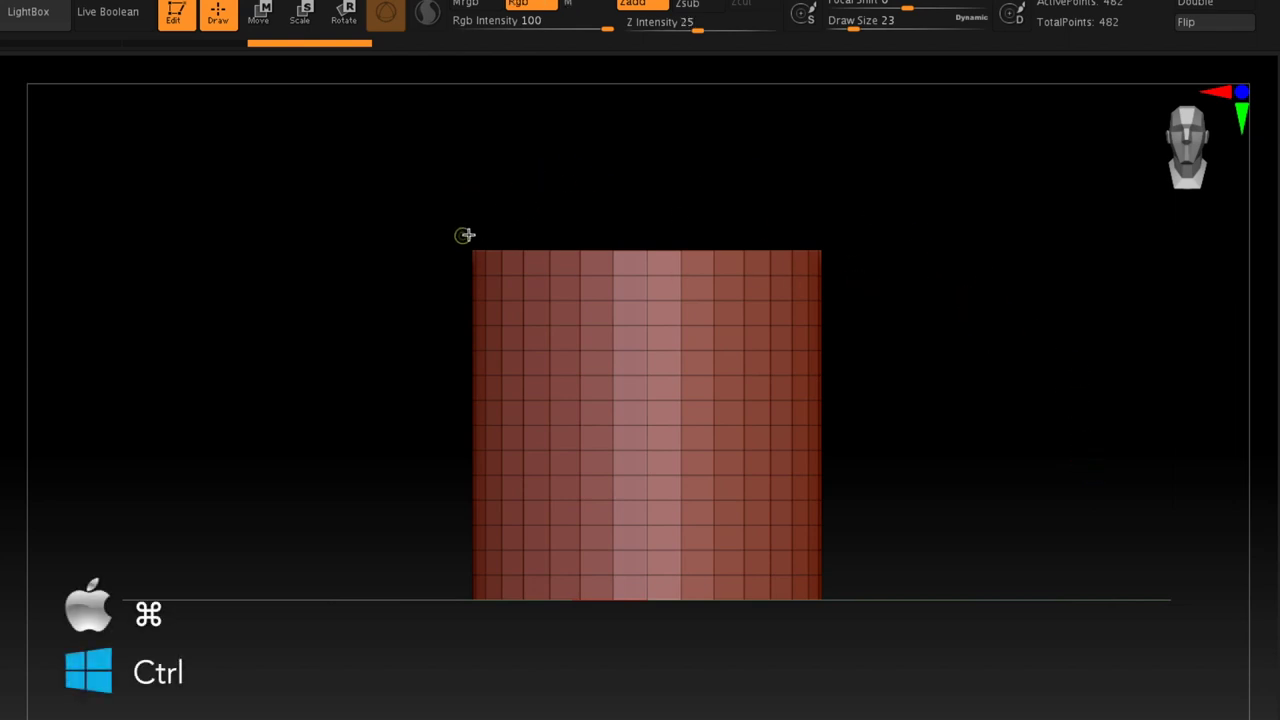
{"action": "mouse_move", "coordinate": [351, 160]}
{"action": "left_mouse_down", "text": "ctrl"}
{"action": "mouse_move", "coordinate": [829, 286]}
{"action": "mouse_move", "coordinate": [917, 320]}
{"action": "mouse_move", "coordinate": [932, 364]}
{"action": "left_mouse_up", "text": "ctrl"}
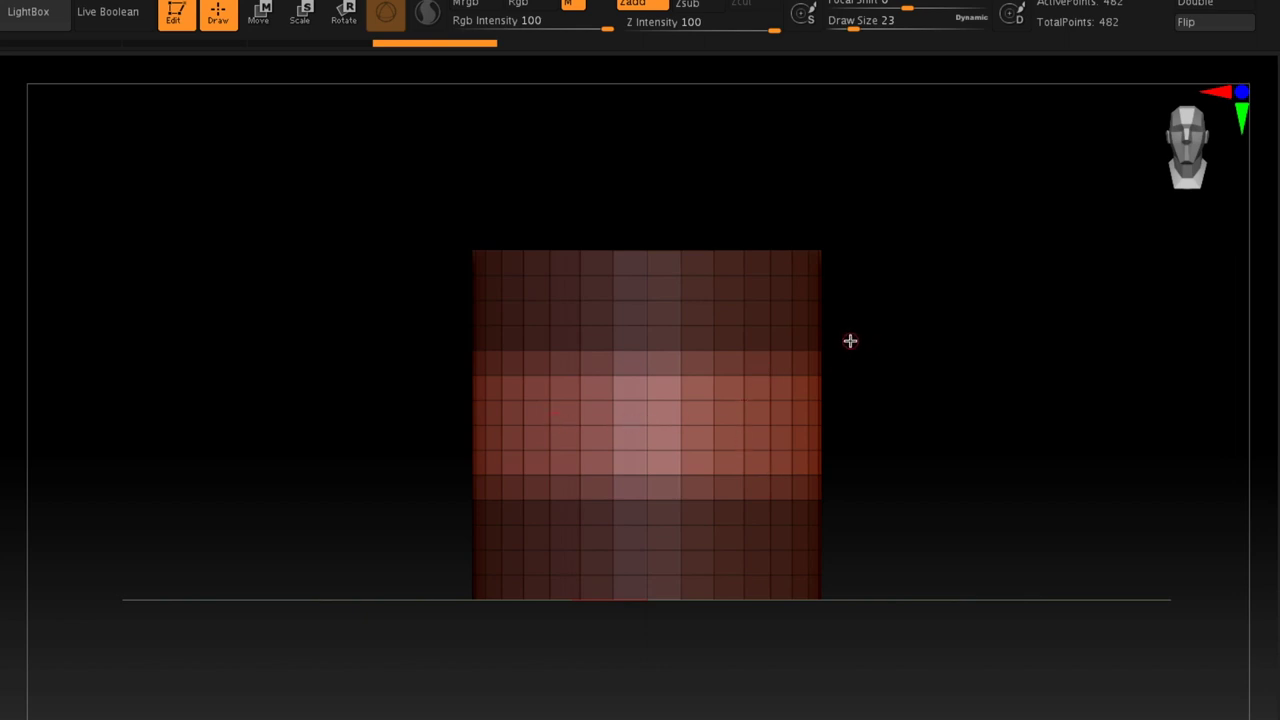
{"action": "key", "text": "ctrl"}
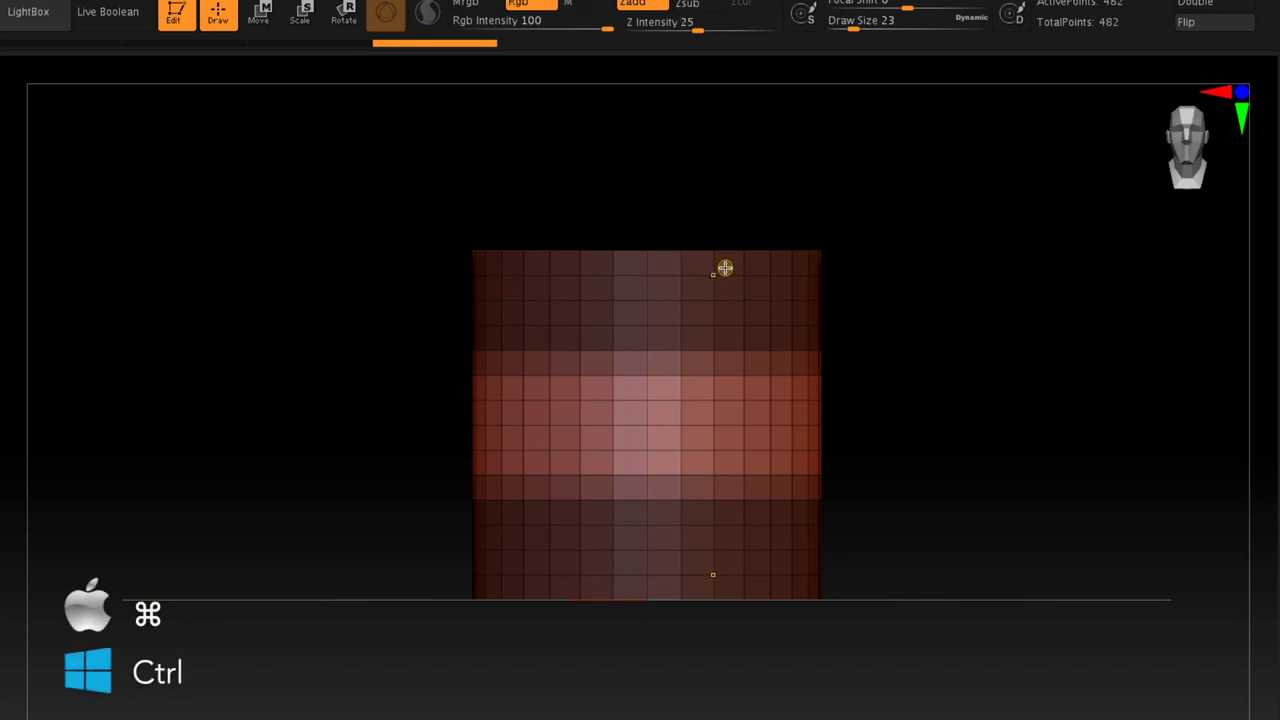
{"action": "left_click", "coordinate": [724, 298], "text": "ctrl"}
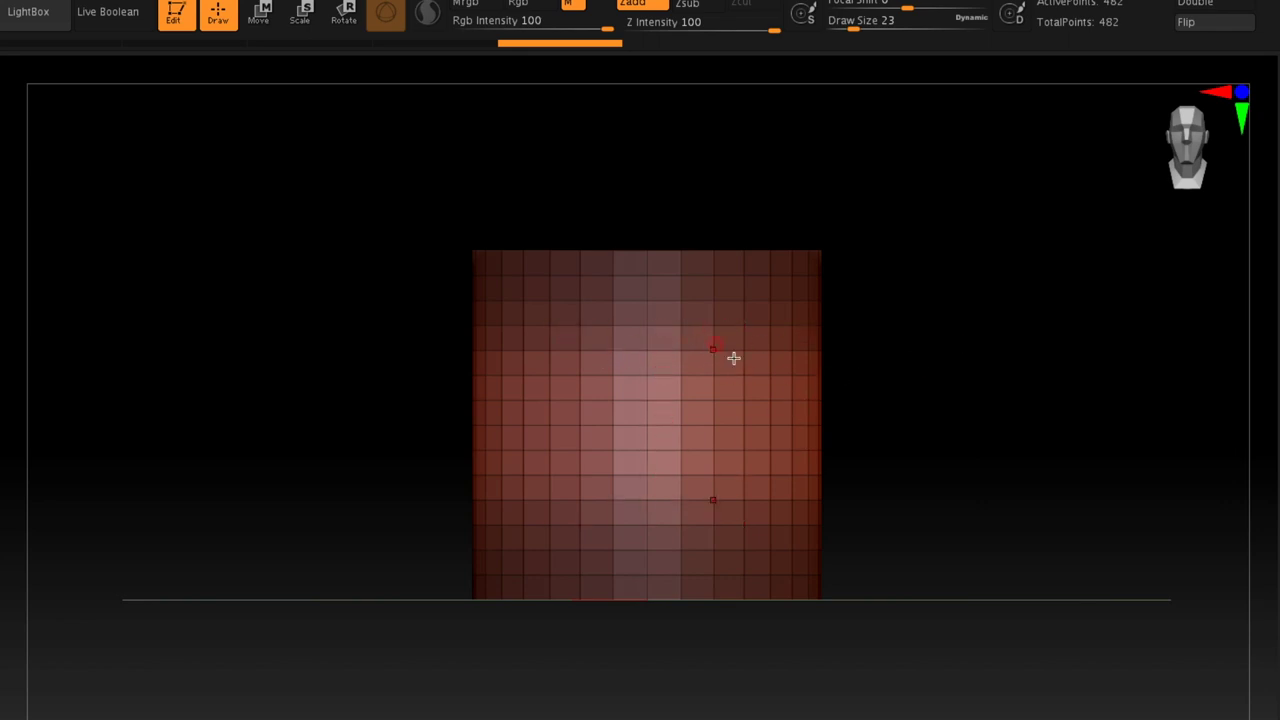
{"action": "left_click", "coordinate": [733, 306], "text": "ctrl"}
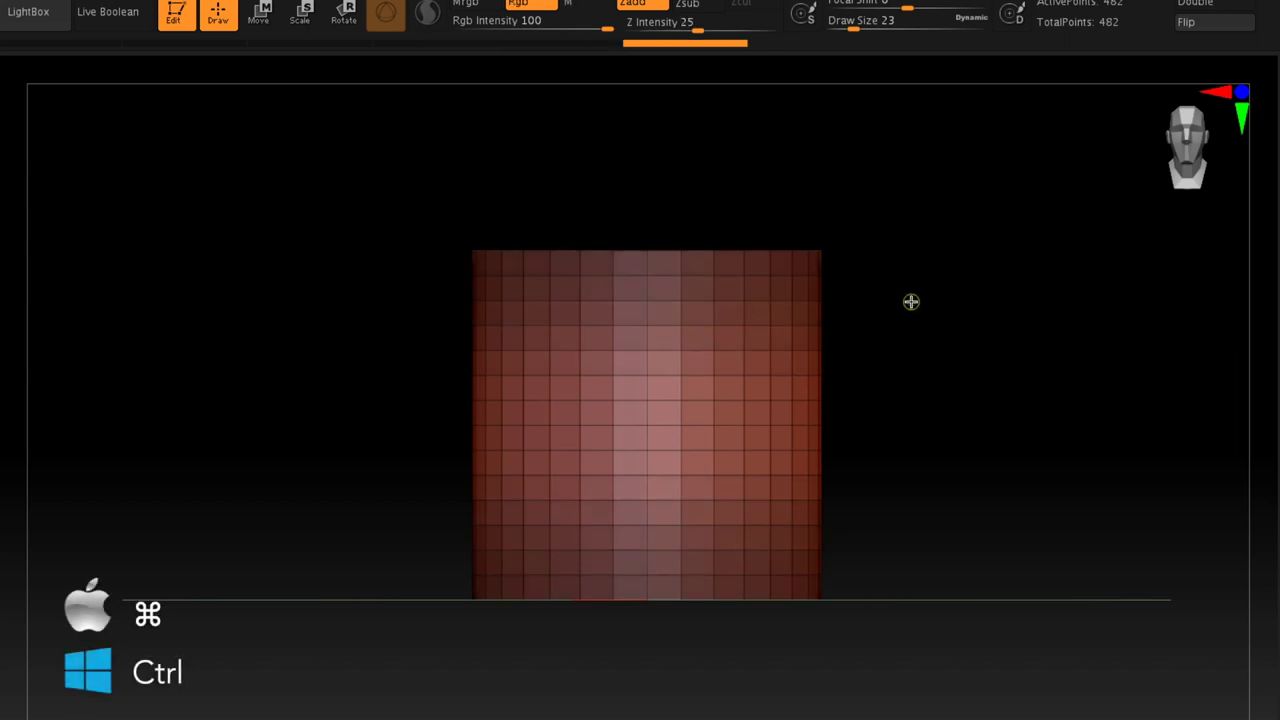
{"action": "key", "text": "ctrl"}
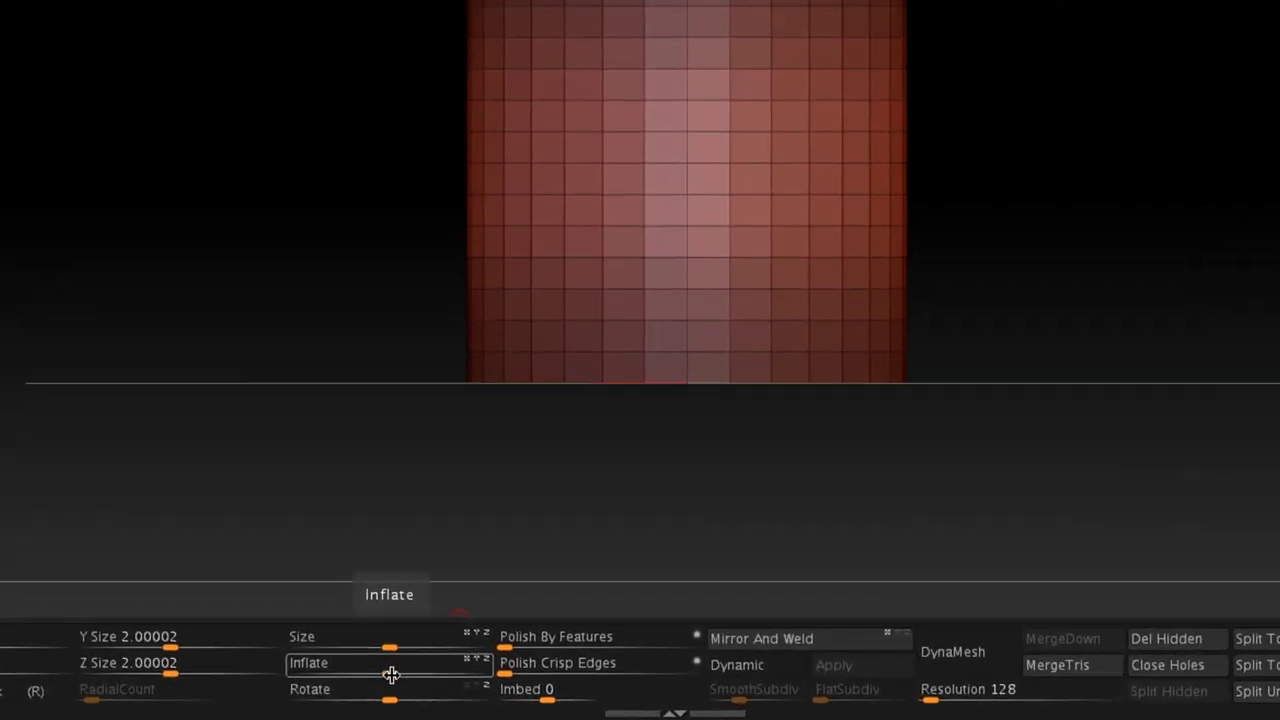
Step: Narrow the cylinder's unmasked middle with a negative Inflate deformation, and open the full set of Deformation options
{"action": "mouse_move", "coordinate": [391, 675]}
{"action": "left_mouse_down"}
{"action": "mouse_move", "coordinate": [260, 689]}
{"action": "mouse_move", "coordinate": [270, 670]}
{"action": "left_mouse_up"}
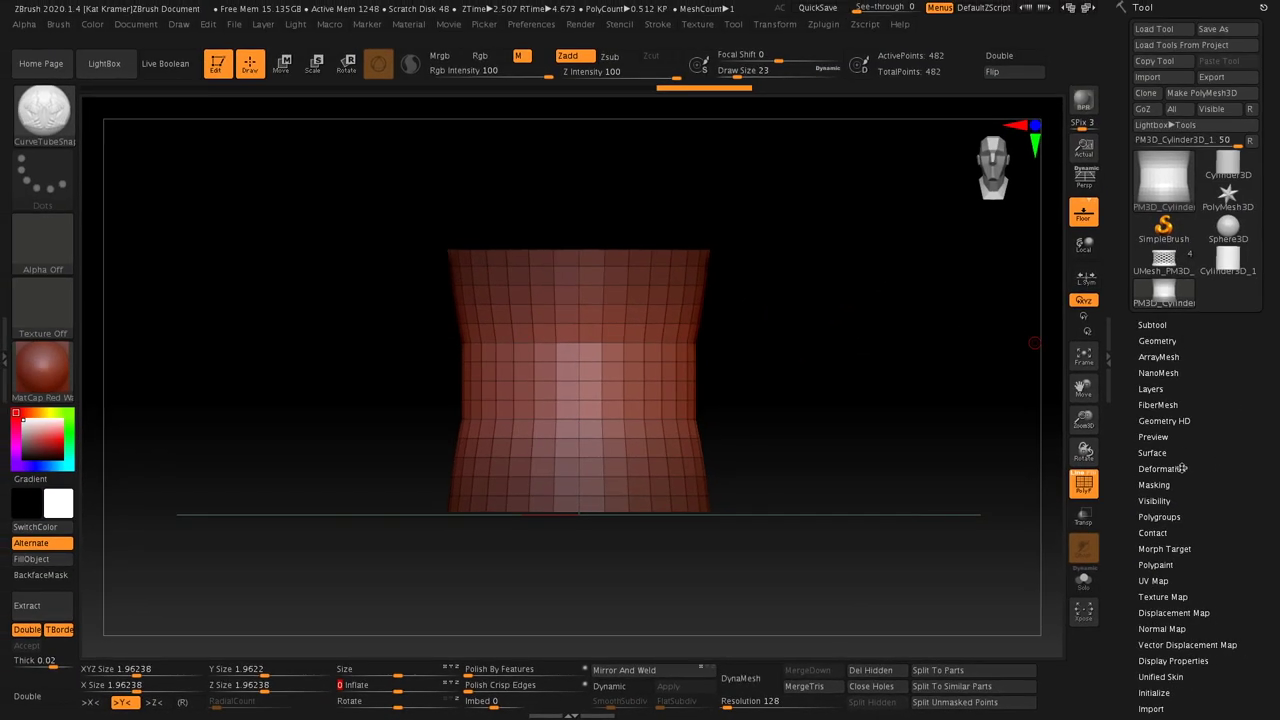
{"action": "left_click", "coordinate": [1168, 468]}
{"action": "scroll", "coordinate": [1241, 462], "scroll_direction": "down", "scroll_amount": 10}
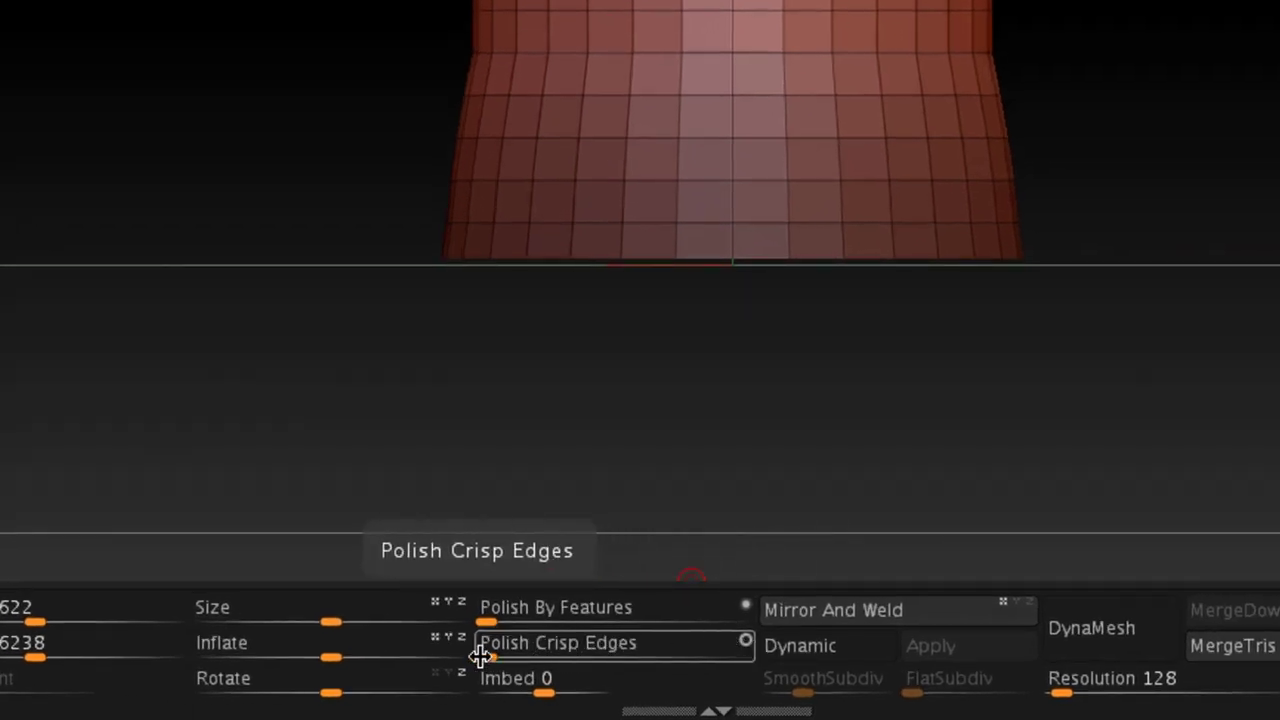
Step: Smooth the narrowed cylinder with Polish Crisp Edges and deflate its middle slightly further
{"action": "left_click", "coordinate": [480, 655]}
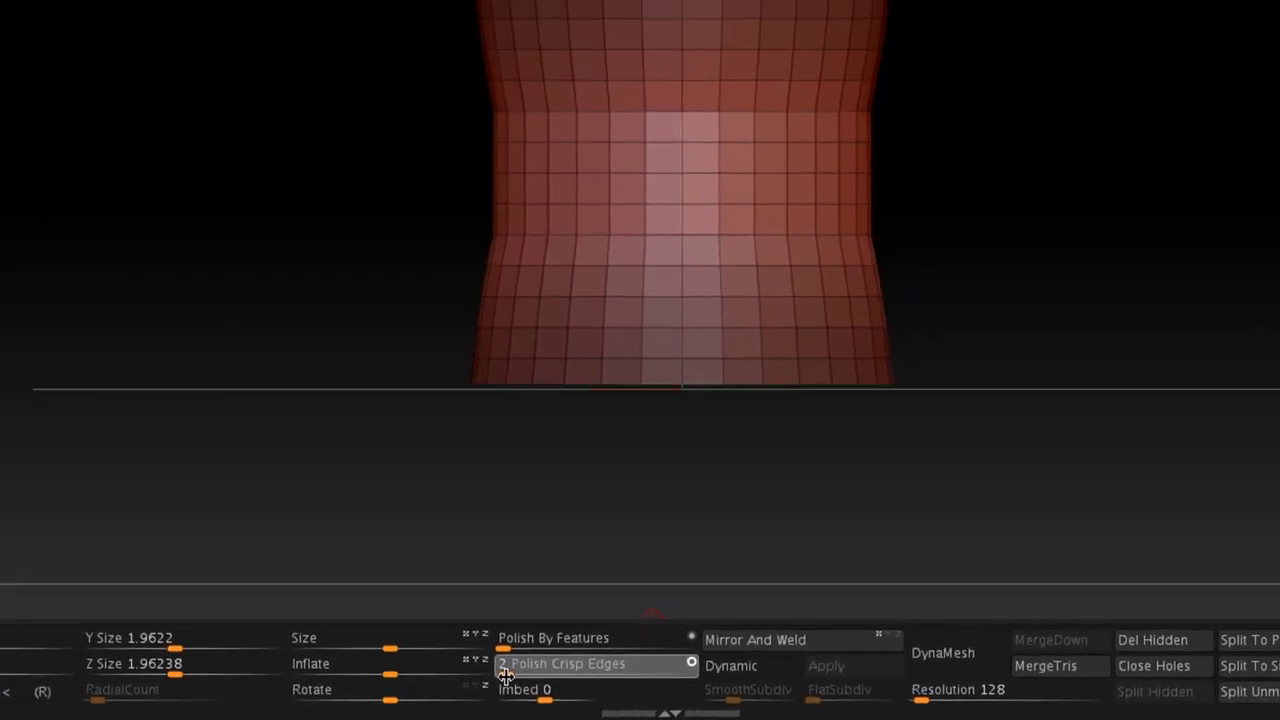
{"action": "left_click", "coordinate": [506, 676]}
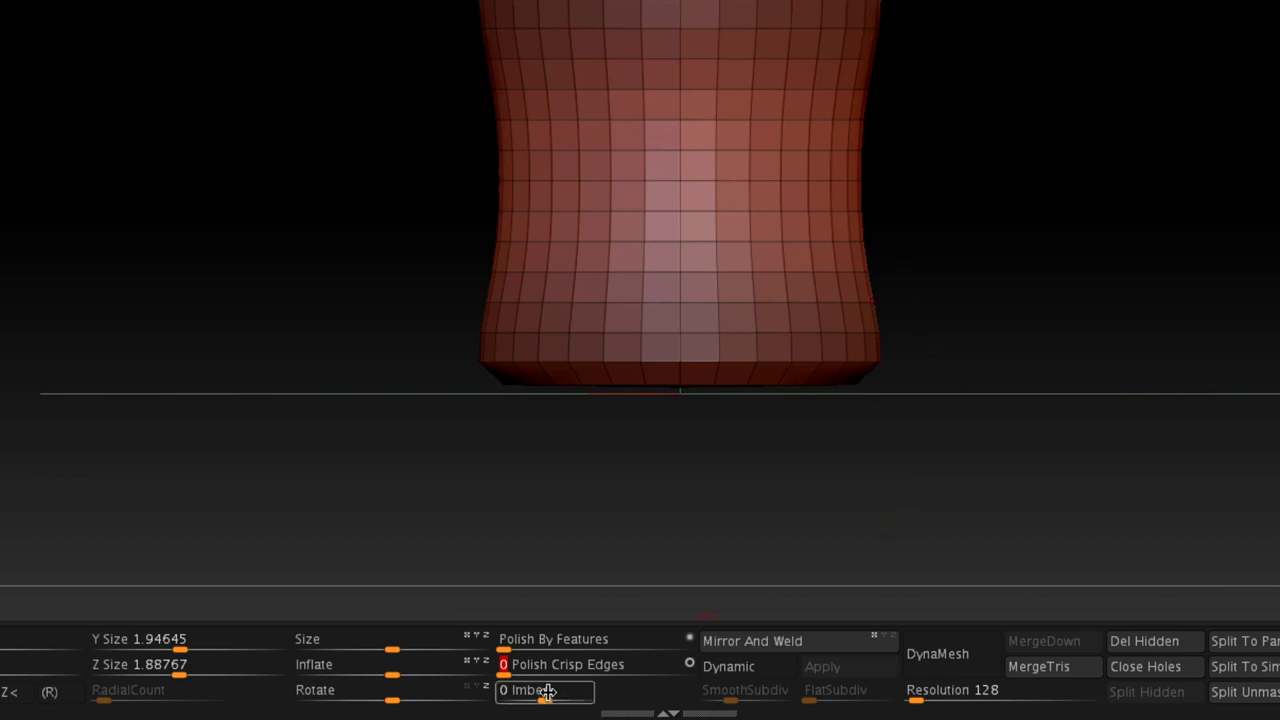
{"action": "left_click_drag", "start_coordinate": [380, 672], "coordinate": [366, 674]}
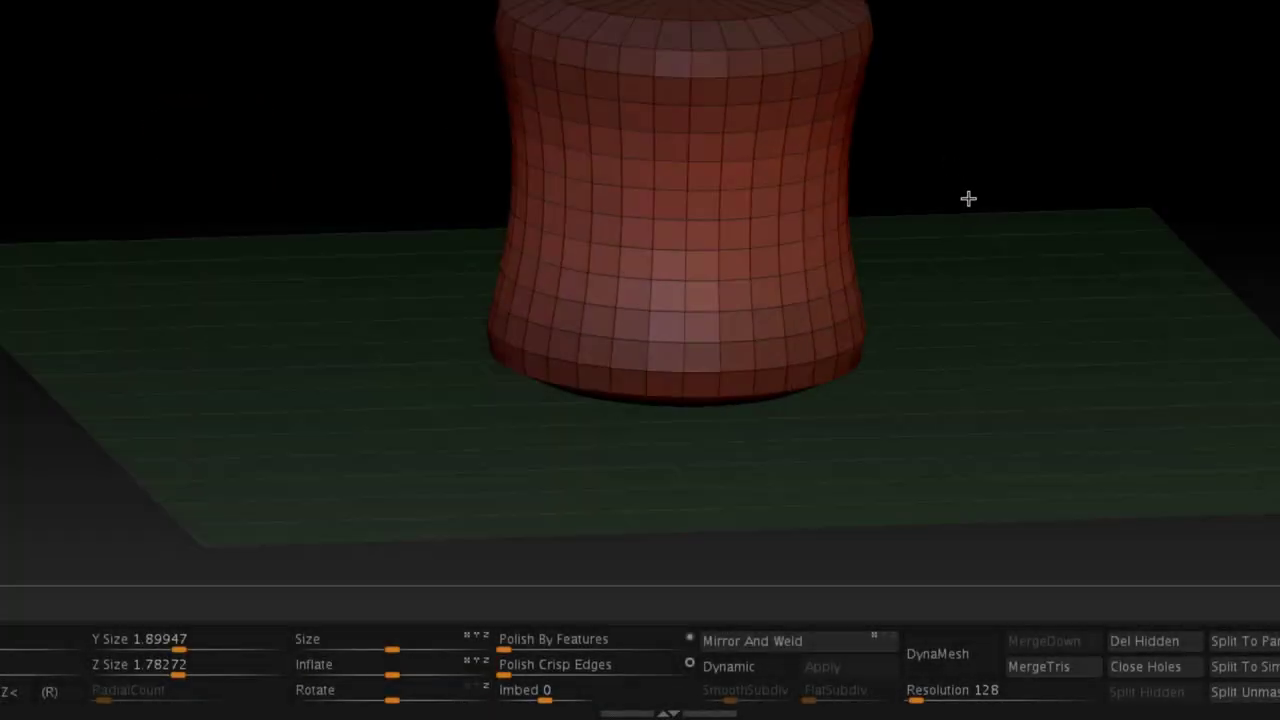
{"action": "left_click_drag", "start_coordinate": [969, 200], "coordinate": [943, 177]}
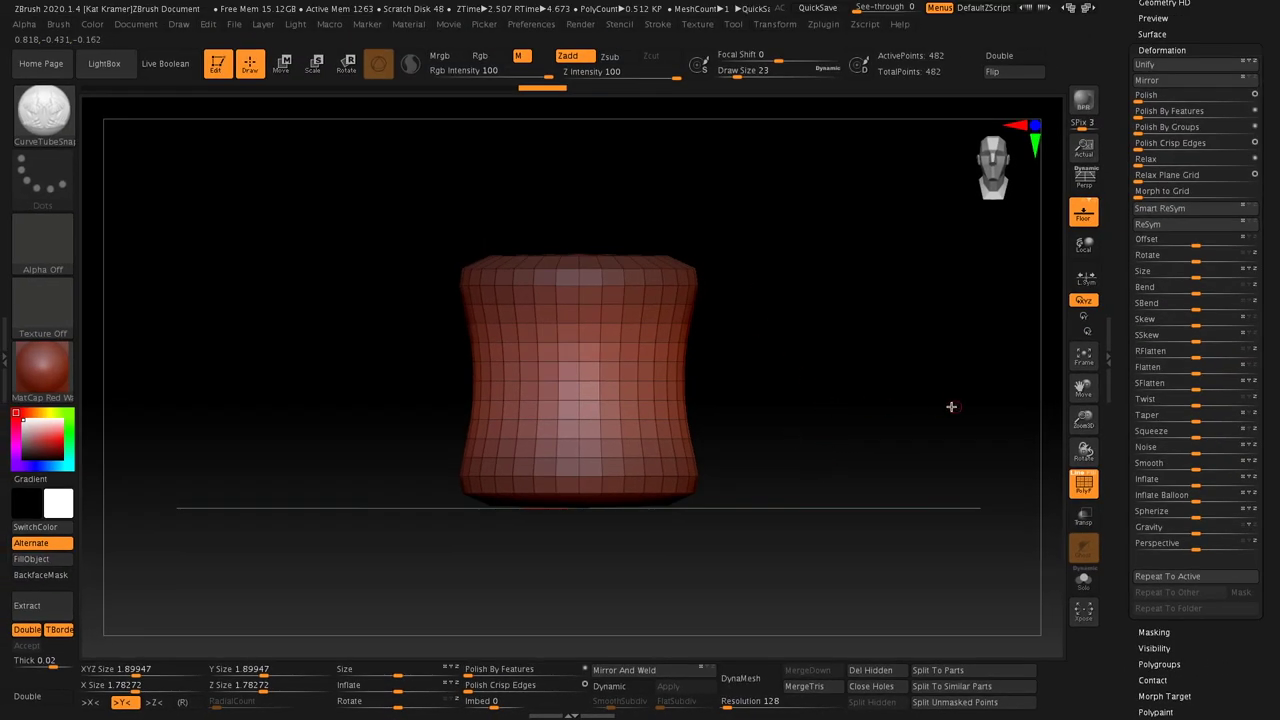
Step: Clear the mask from the shaped cylinder and hide its polyframe
{"action": "key", "text": "ctrl"}
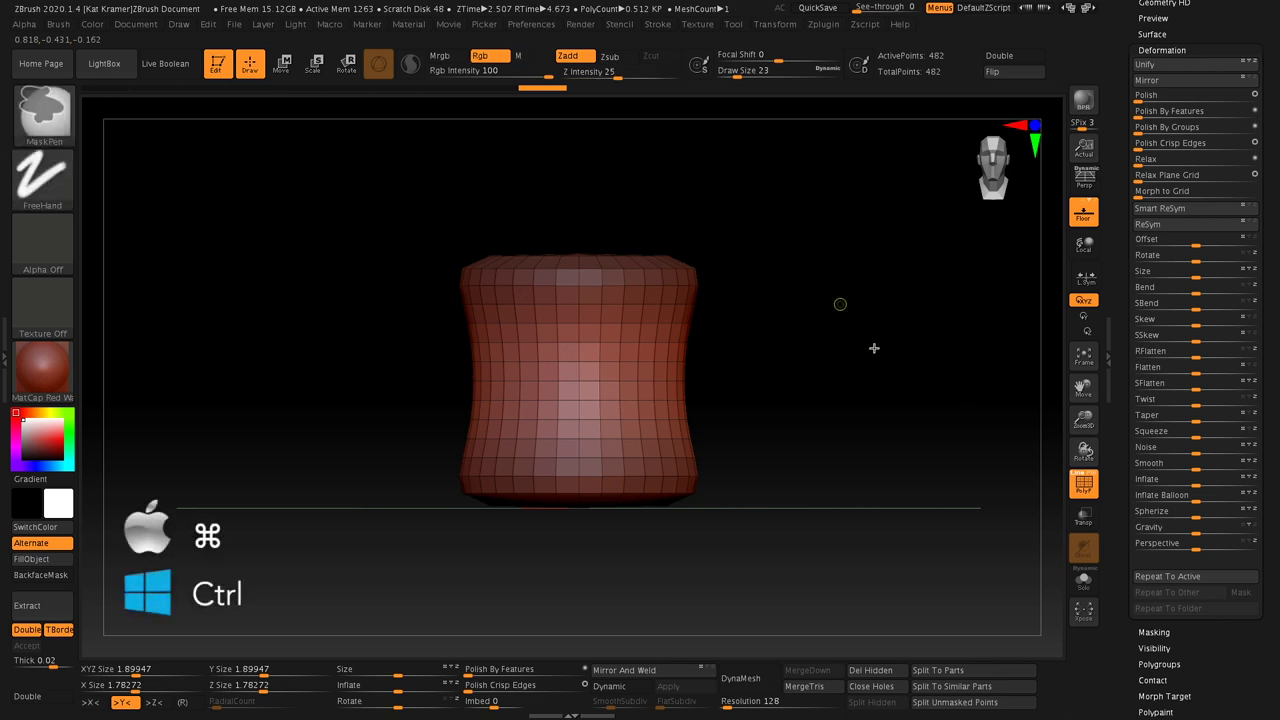
{"action": "left_click_drag", "start_coordinate": [798, 242], "coordinate": [869, 357], "text": "ctrl"}
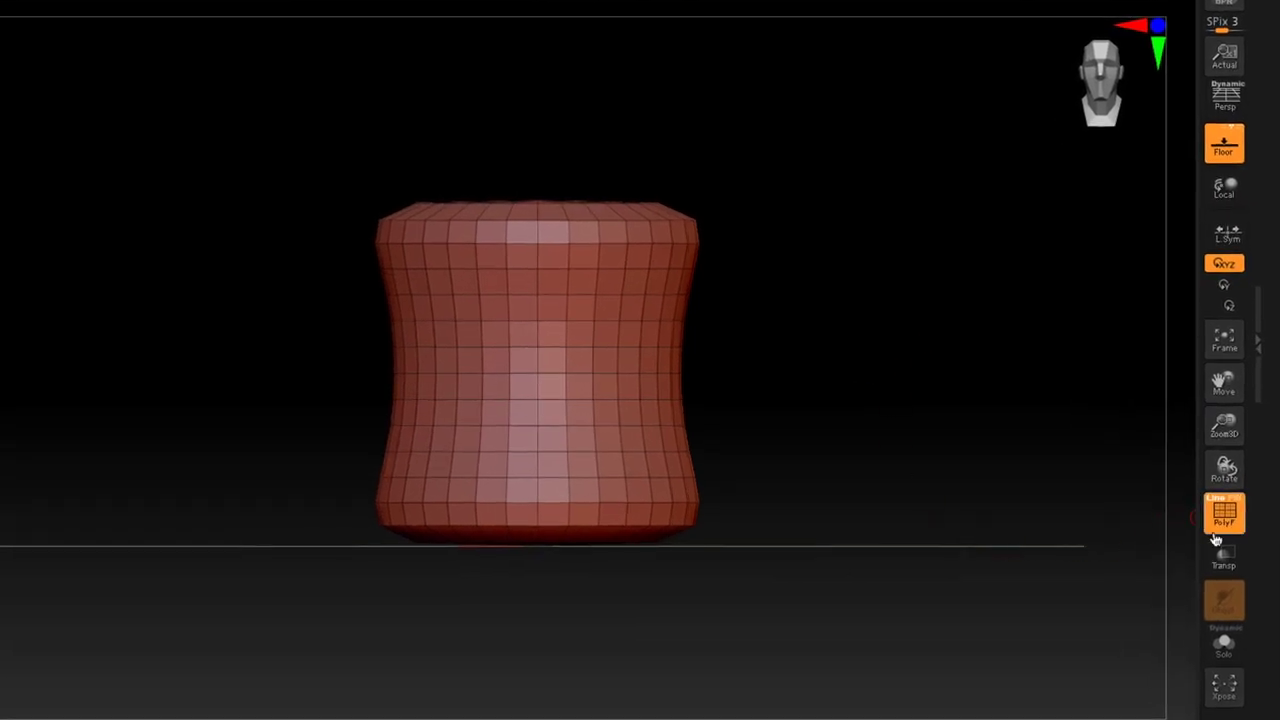
{"action": "left_click", "coordinate": [1228, 515]}
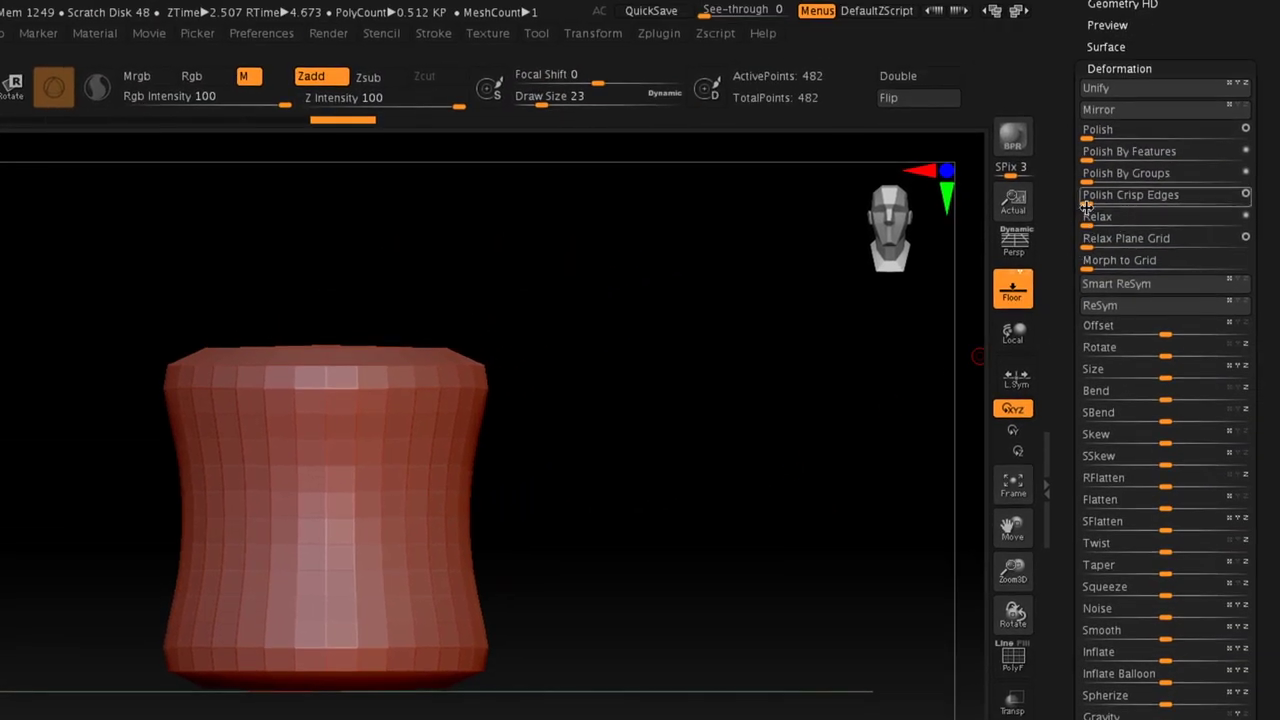
Step: Close the Deformation options and divide the cylinder's geometry once, with Smt smoothing on
{"action": "left_click", "coordinate": [1131, 68]}
{"action": "scroll", "coordinate": [1266, 123], "scroll_direction": "up", "scroll_amount": 5}
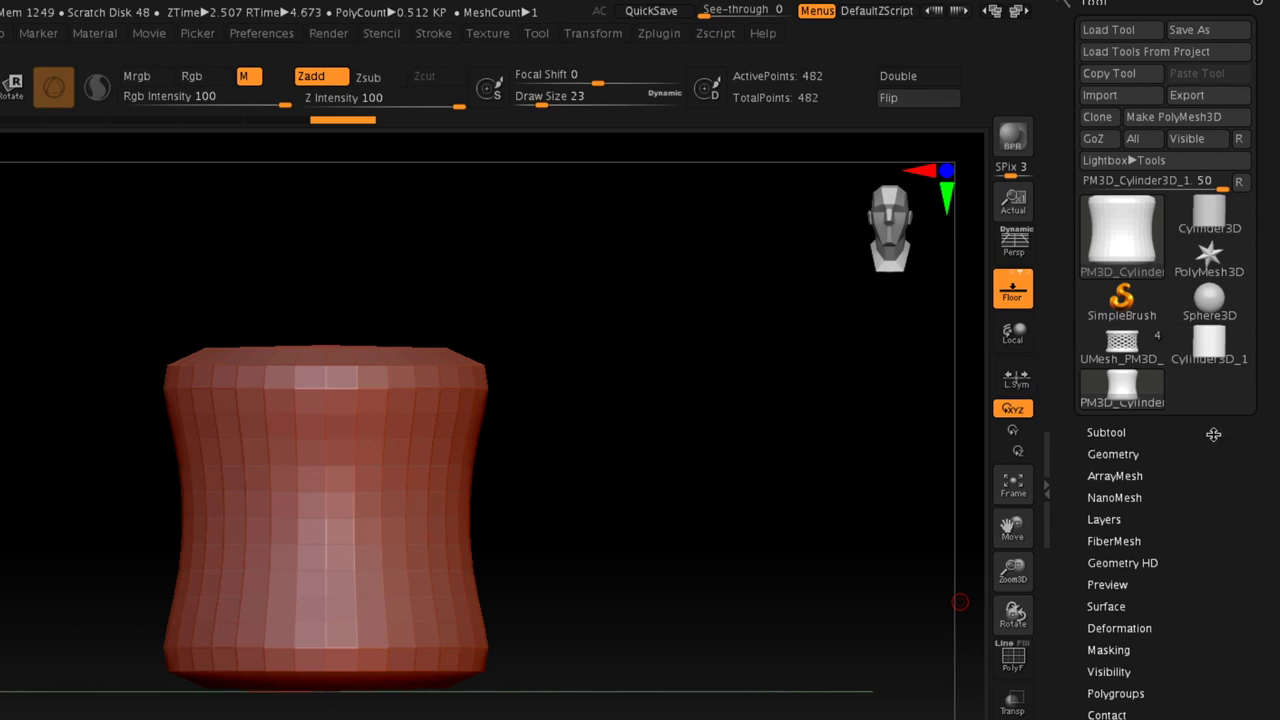
{"action": "left_click", "coordinate": [1110, 454]}
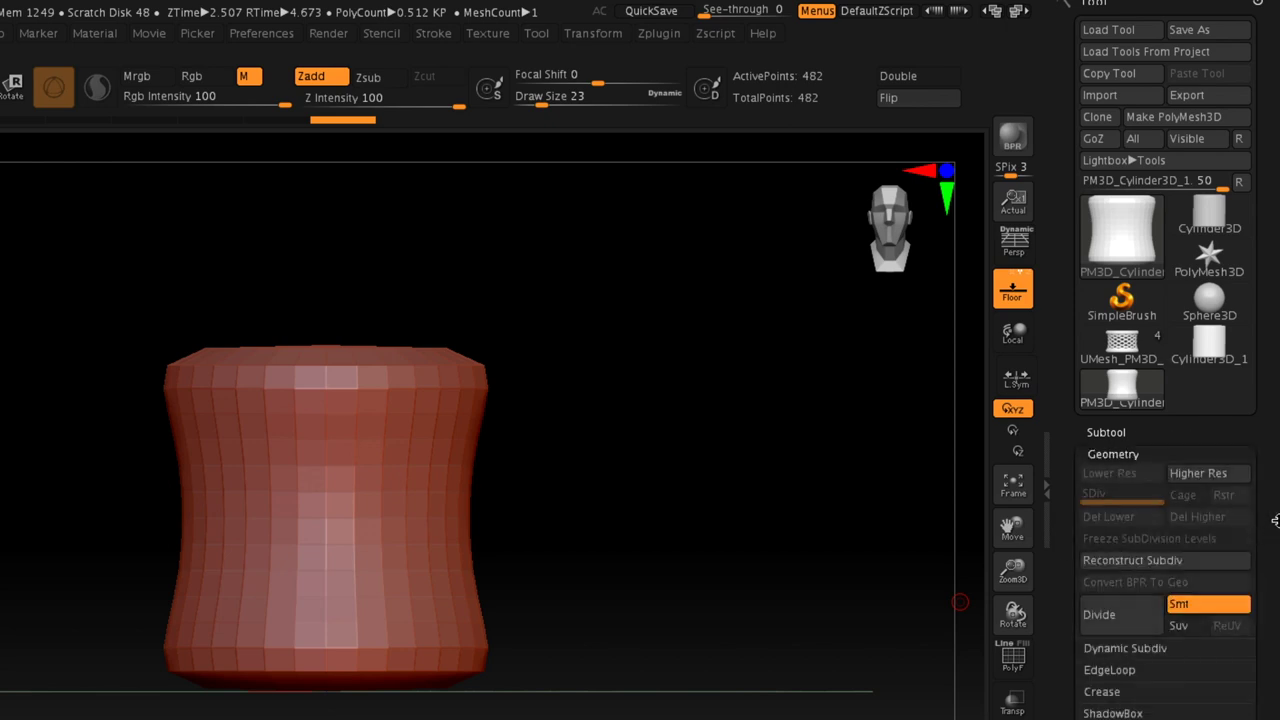
{"action": "scroll", "coordinate": [1275, 520], "scroll_direction": "down", "scroll_amount": 3}
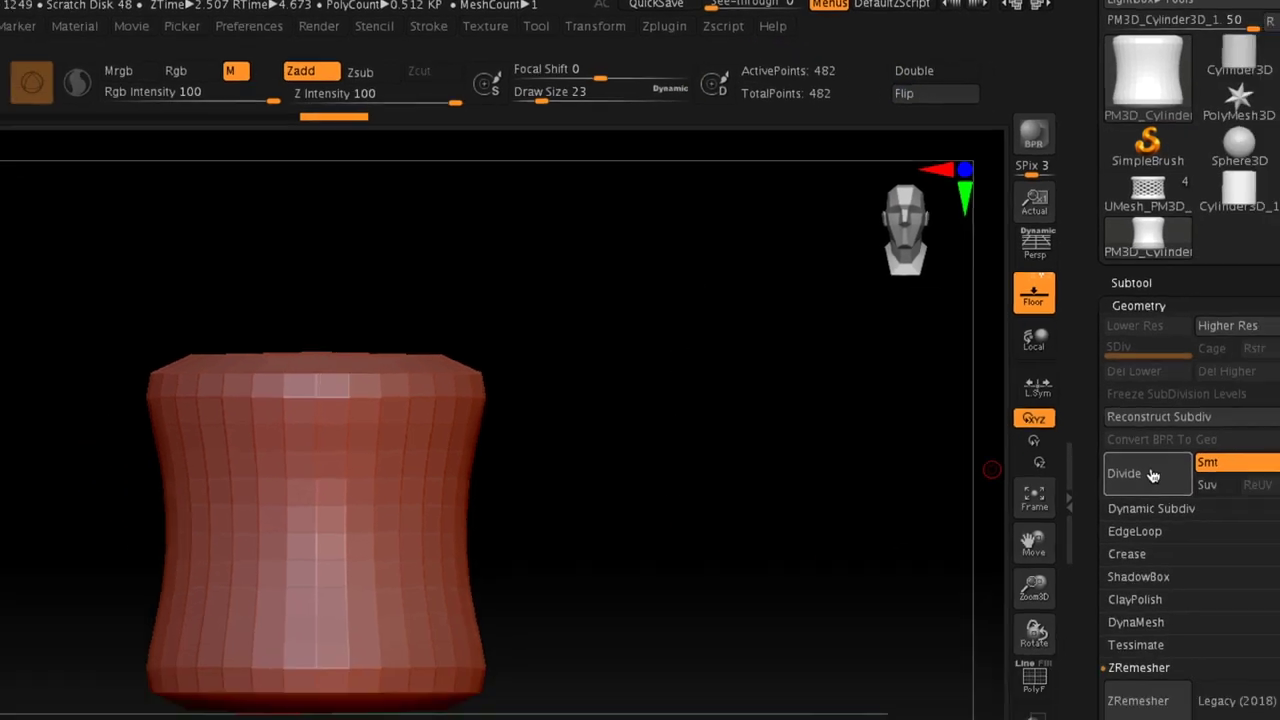
{"action": "left_click", "coordinate": [1150, 474]}
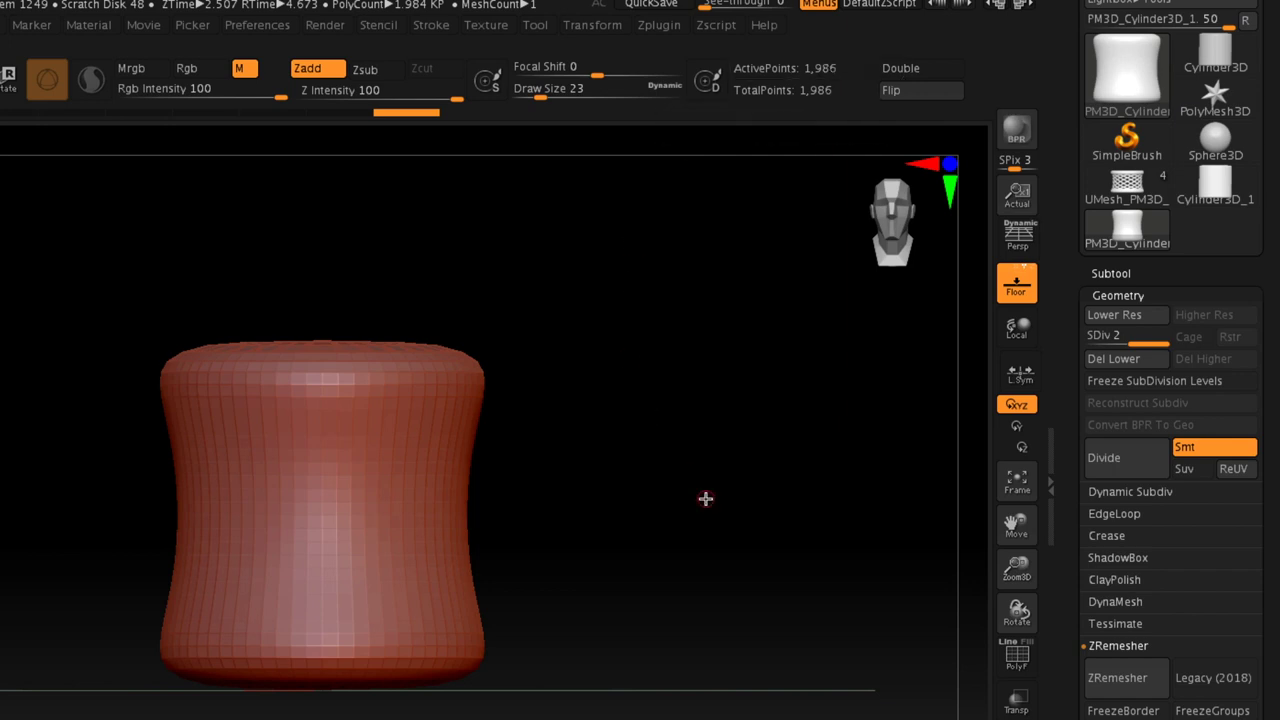
Step: Divide the cylinder's geometry twice more, up to subdivision level 4, checking the mesh density with the polyframe between divisions
{"action": "left_click", "coordinate": [1010, 660]}
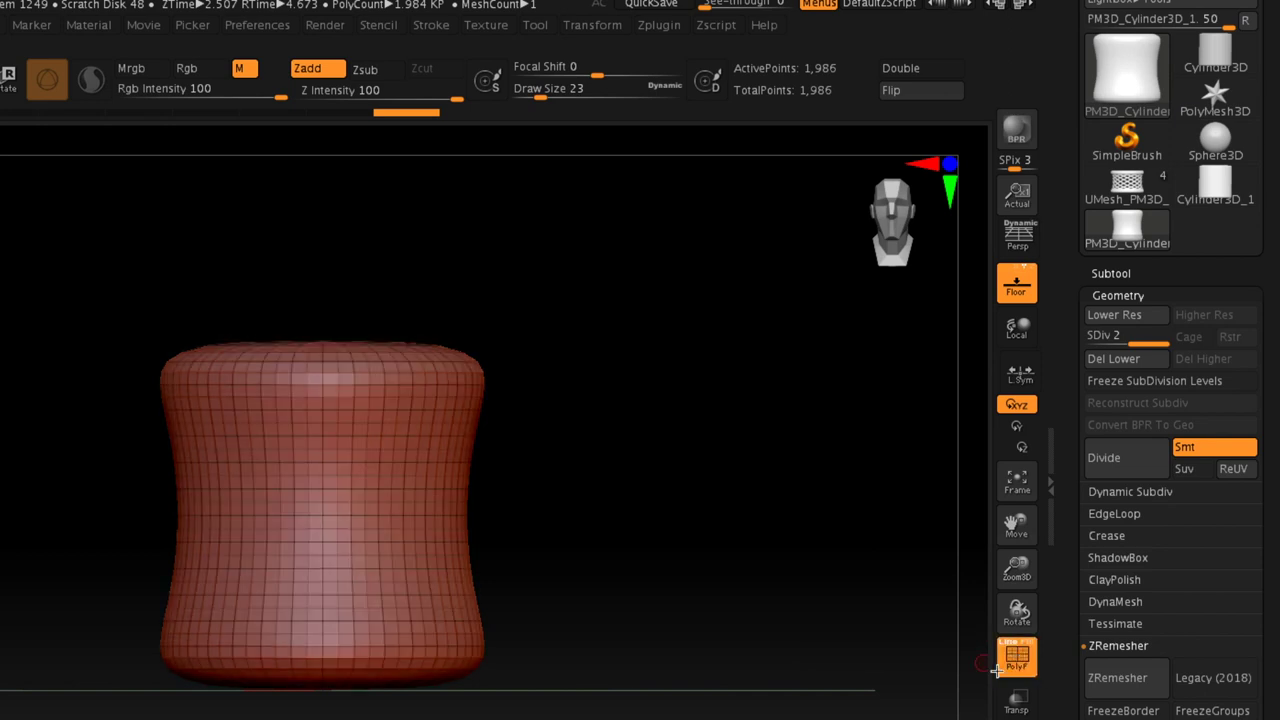
{"action": "left_click_drag", "start_coordinate": [571, 514], "coordinate": [650, 567], "text": "alt"}
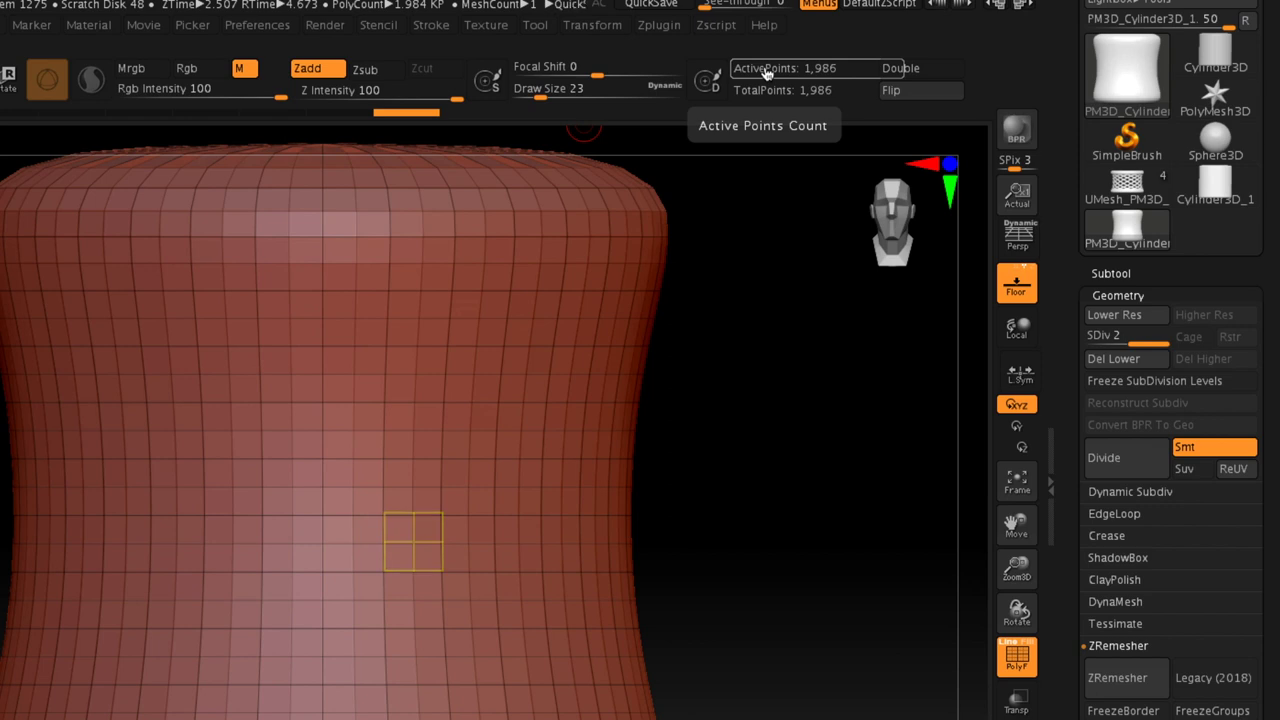
{"action": "left_click", "coordinate": [1017, 655]}
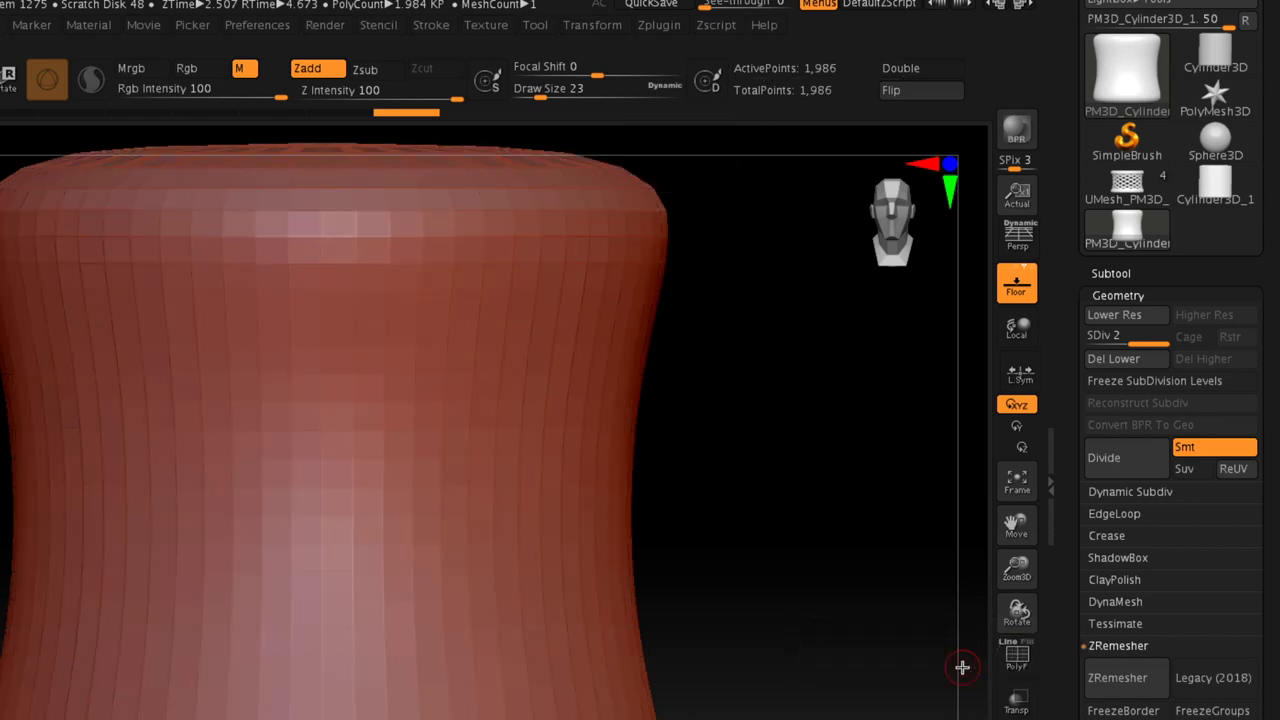
{"action": "left_click", "coordinate": [1120, 458]}
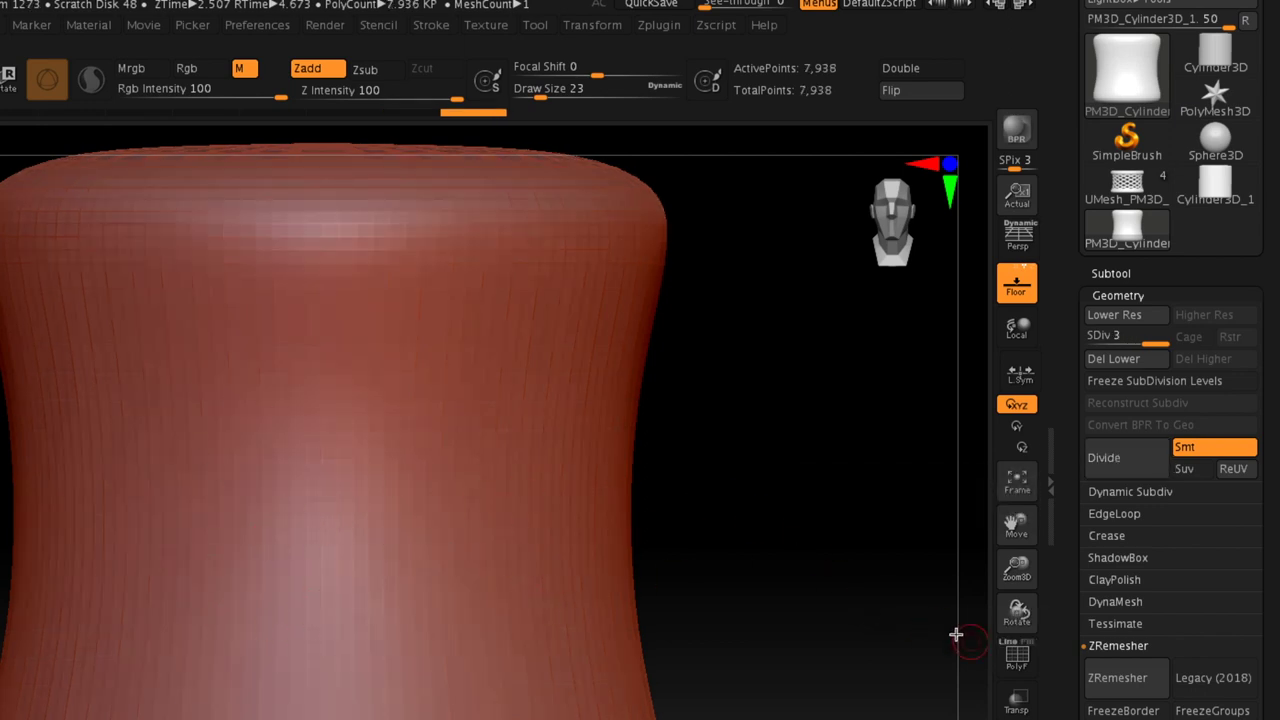
{"action": "left_click", "coordinate": [1017, 657]}
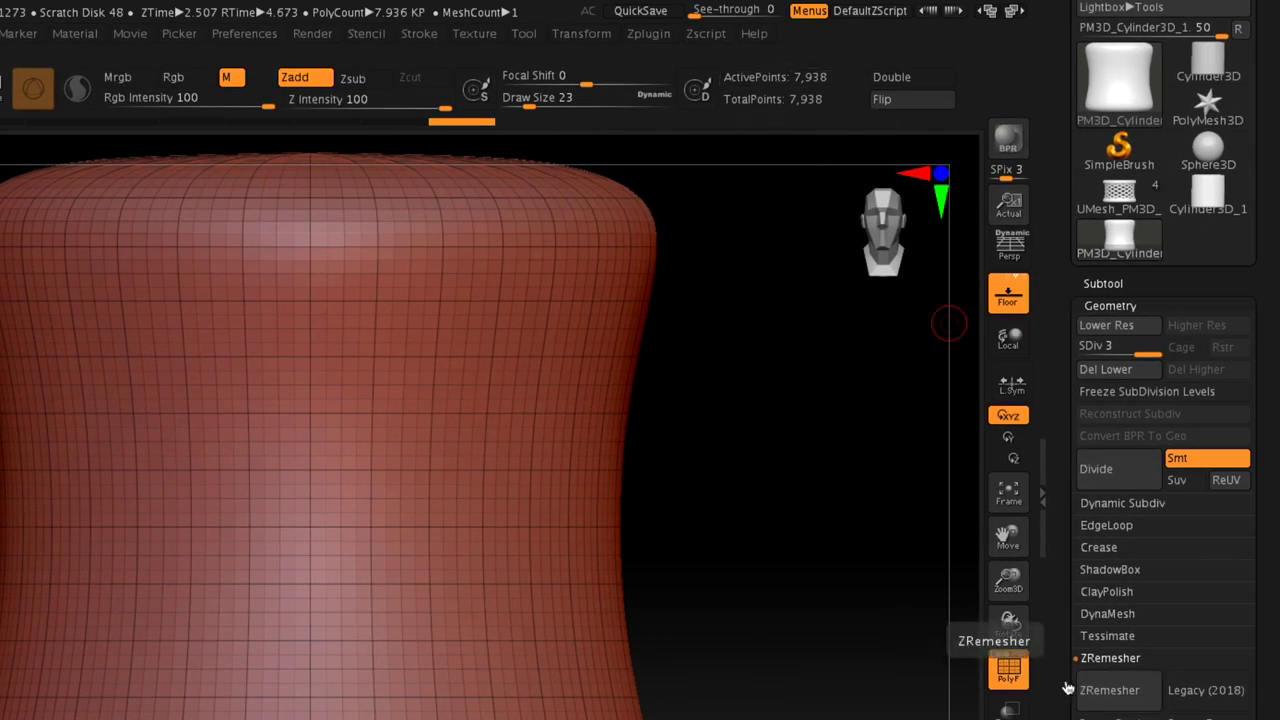
{"action": "left_click", "coordinate": [1008, 668]}
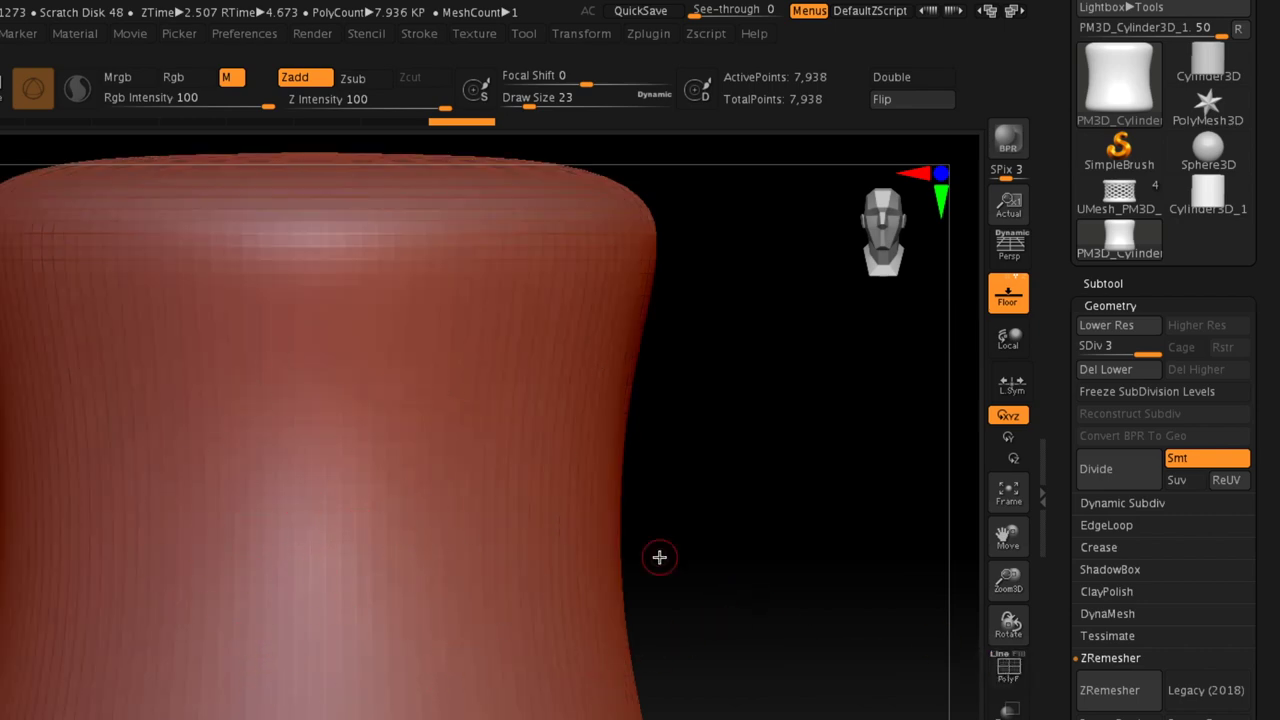
{"action": "left_click", "coordinate": [1117, 469]}
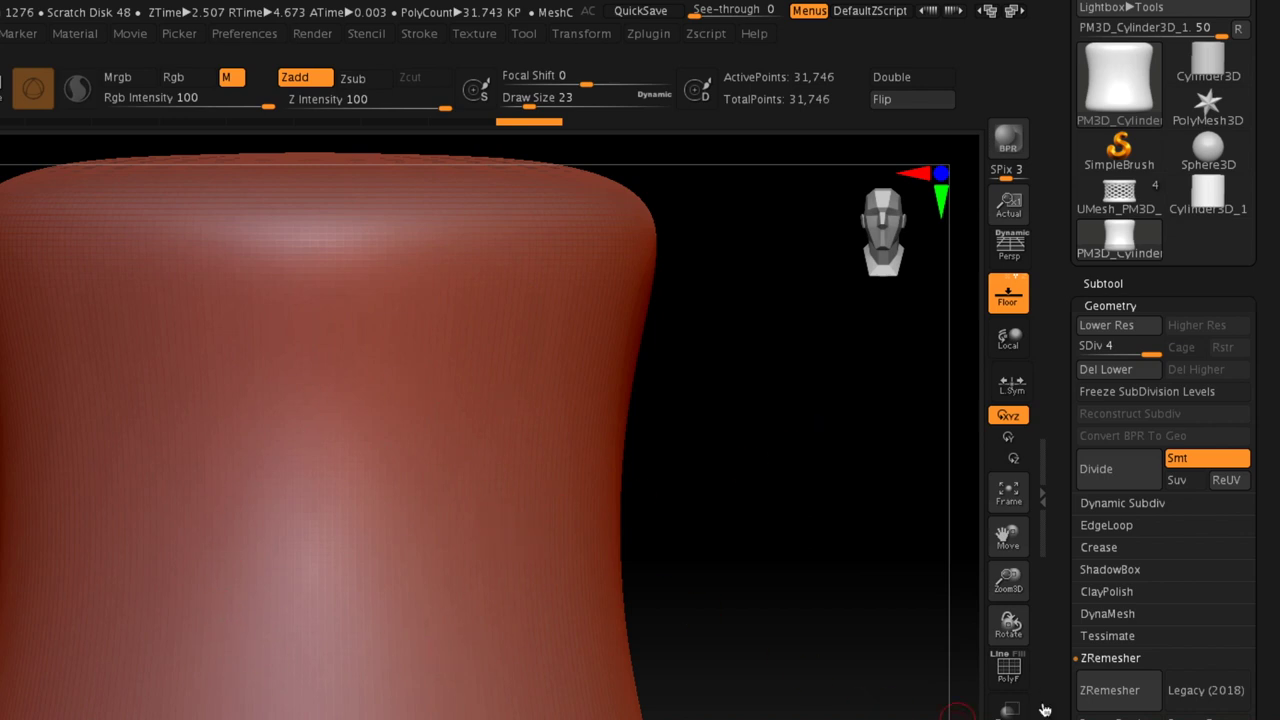
Step: Show the polyframe, delete the cylinder's lower subdivision levels, and hide the polyframe again
{"action": "left_click", "coordinate": [1008, 668]}
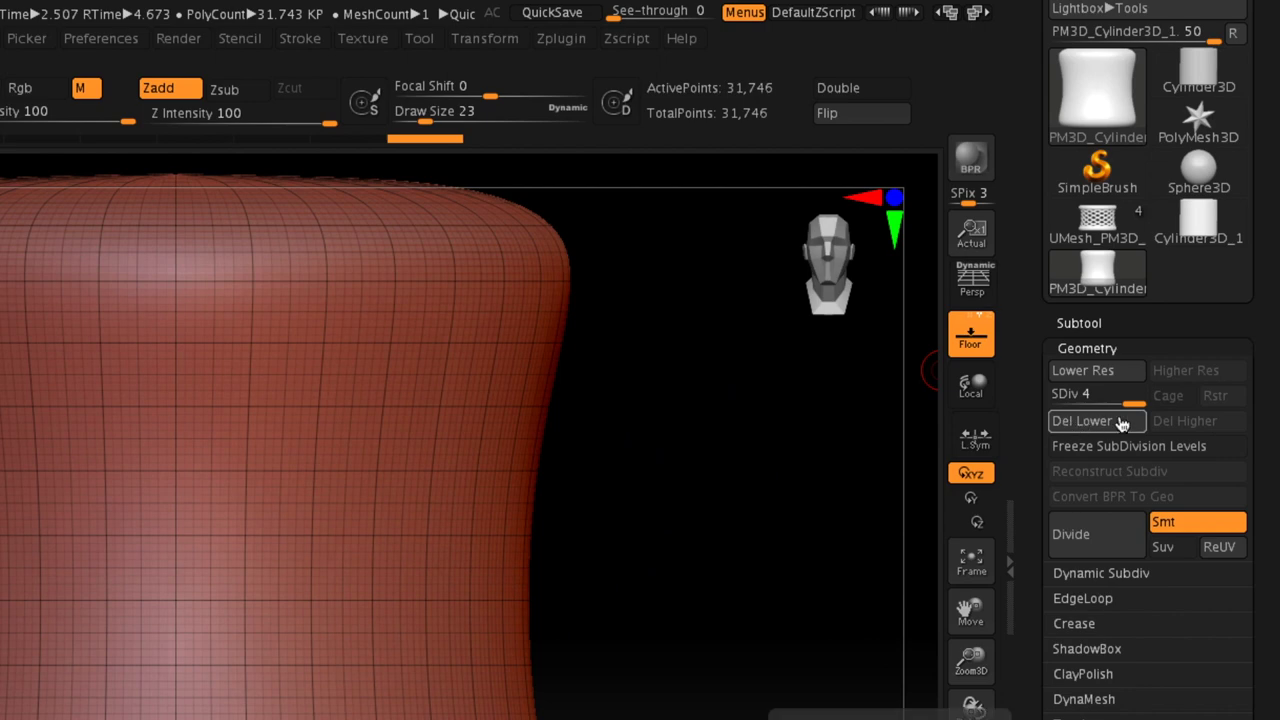
{"action": "left_click", "coordinate": [1082, 424]}
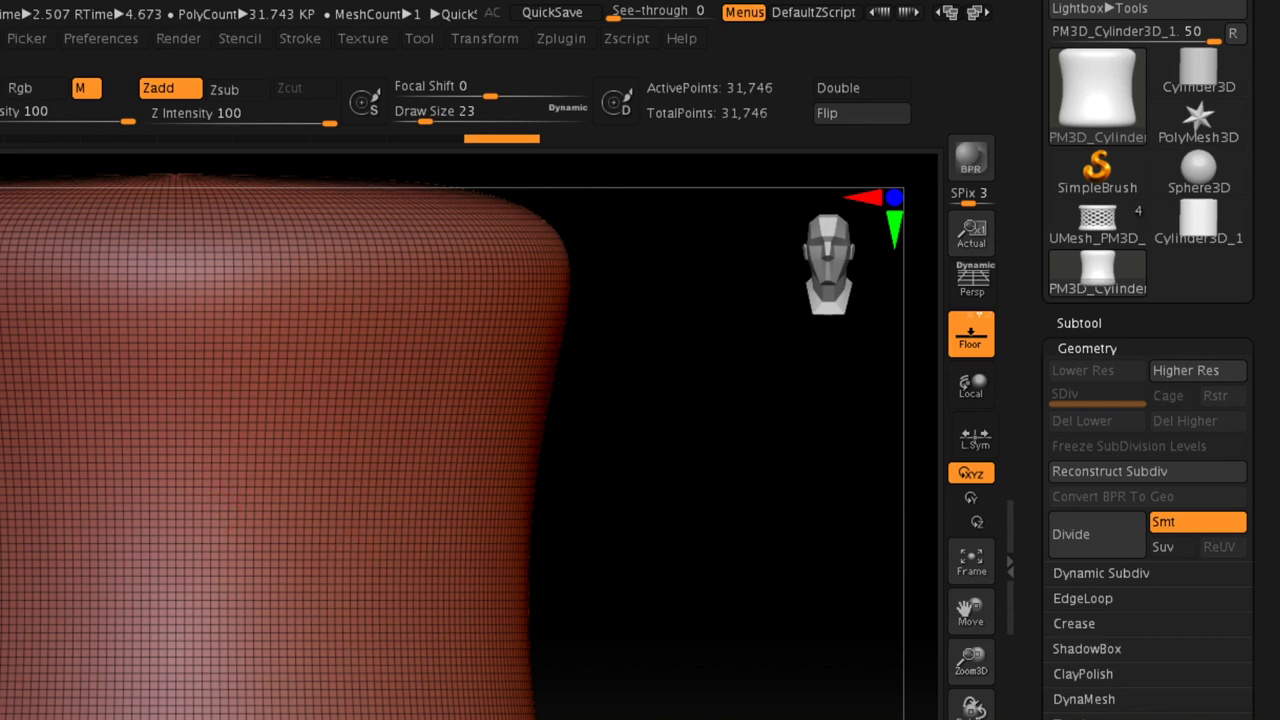
{"action": "key", "text": "shift+f"}
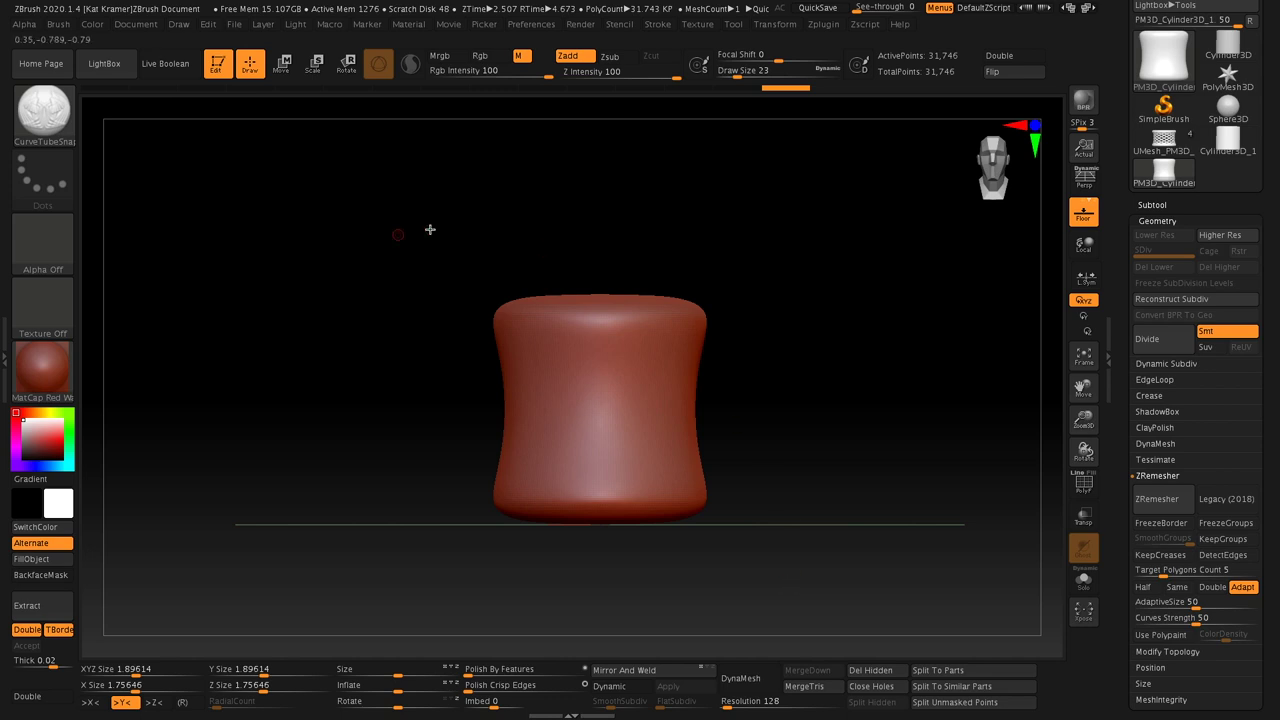
Step: Switch the brush to ClayBuildup and back to CurveTubeSnap
{"action": "left_click", "coordinate": [42, 110]}
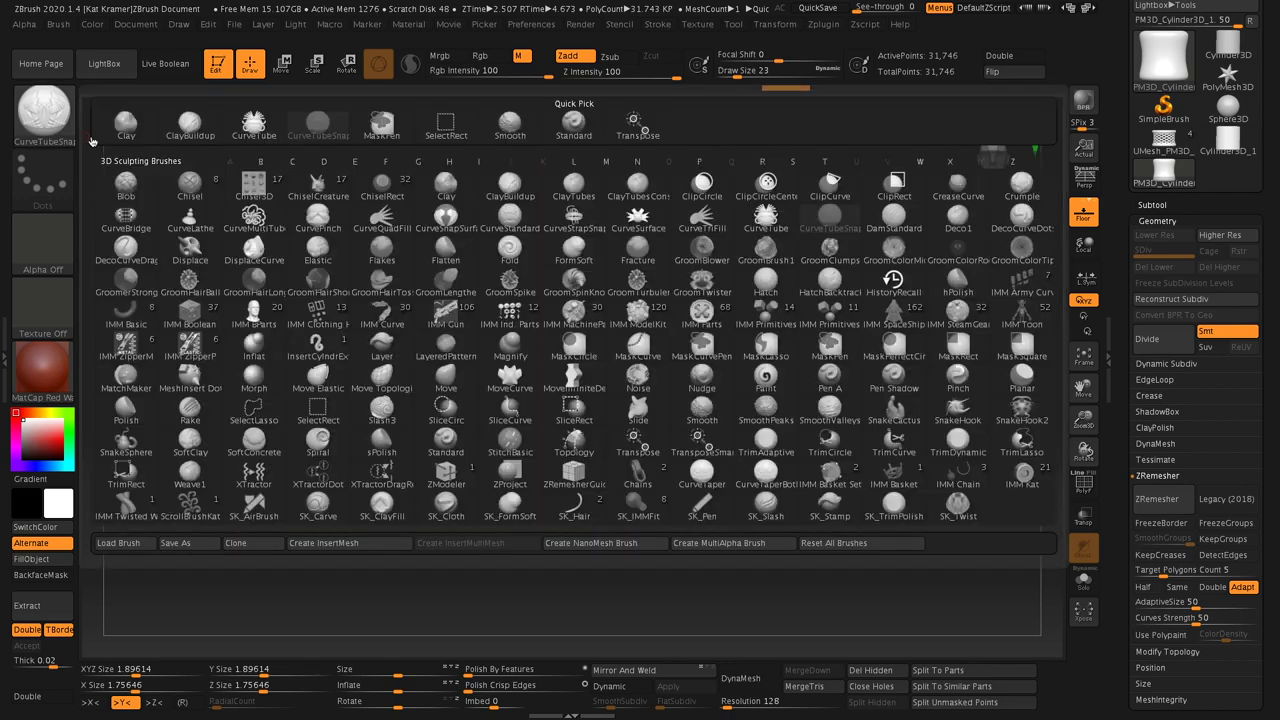
{"action": "left_click", "coordinate": [190, 132]}
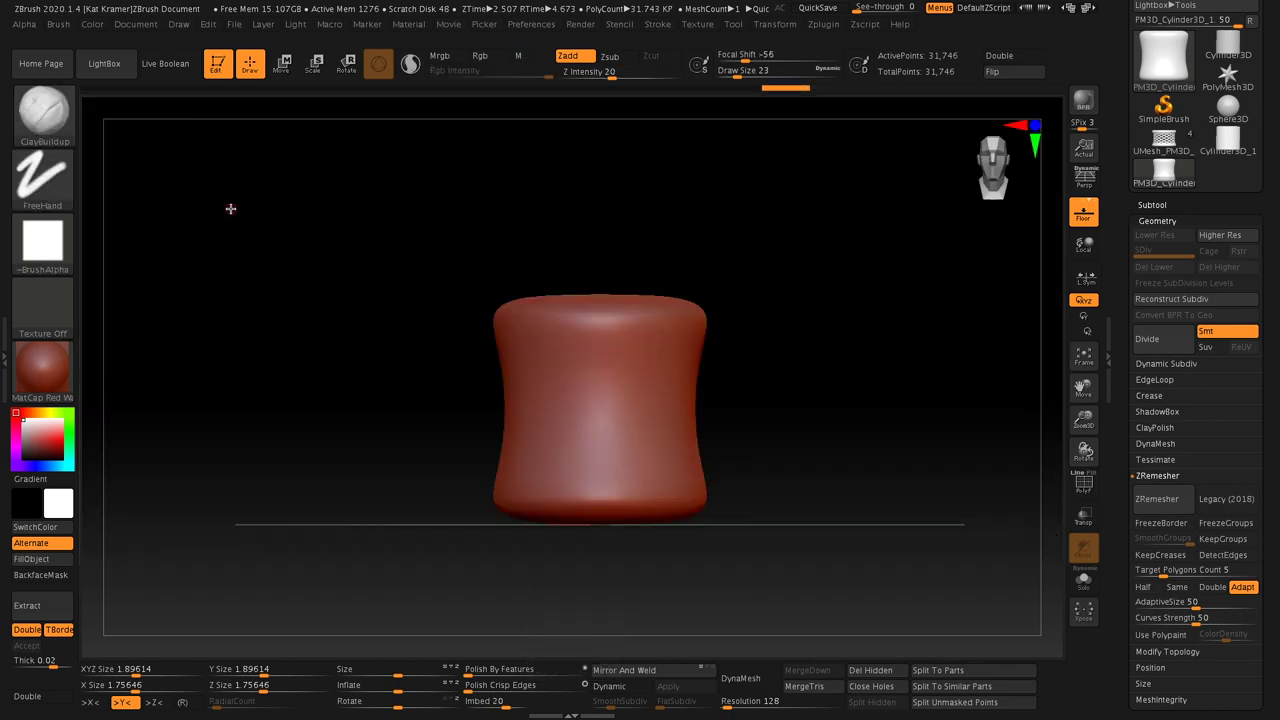
{"action": "left_click", "coordinate": [43, 110]}
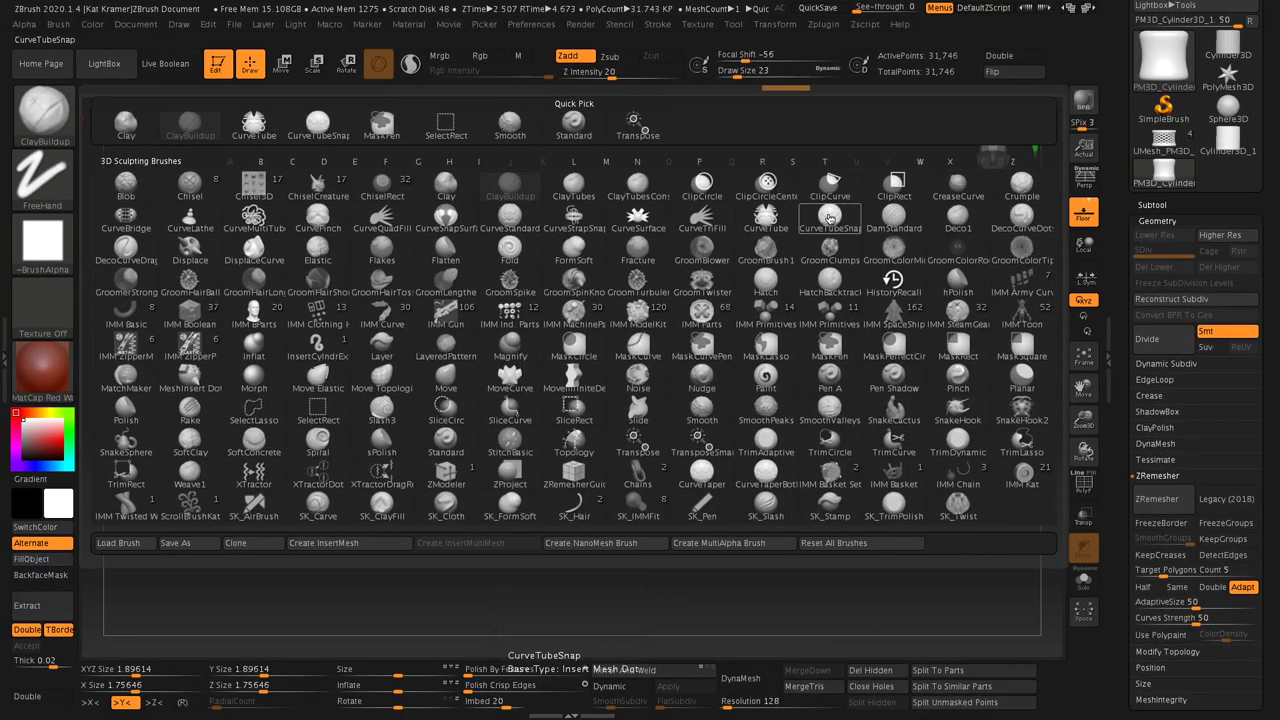
{"action": "left_click", "coordinate": [722, 272]}
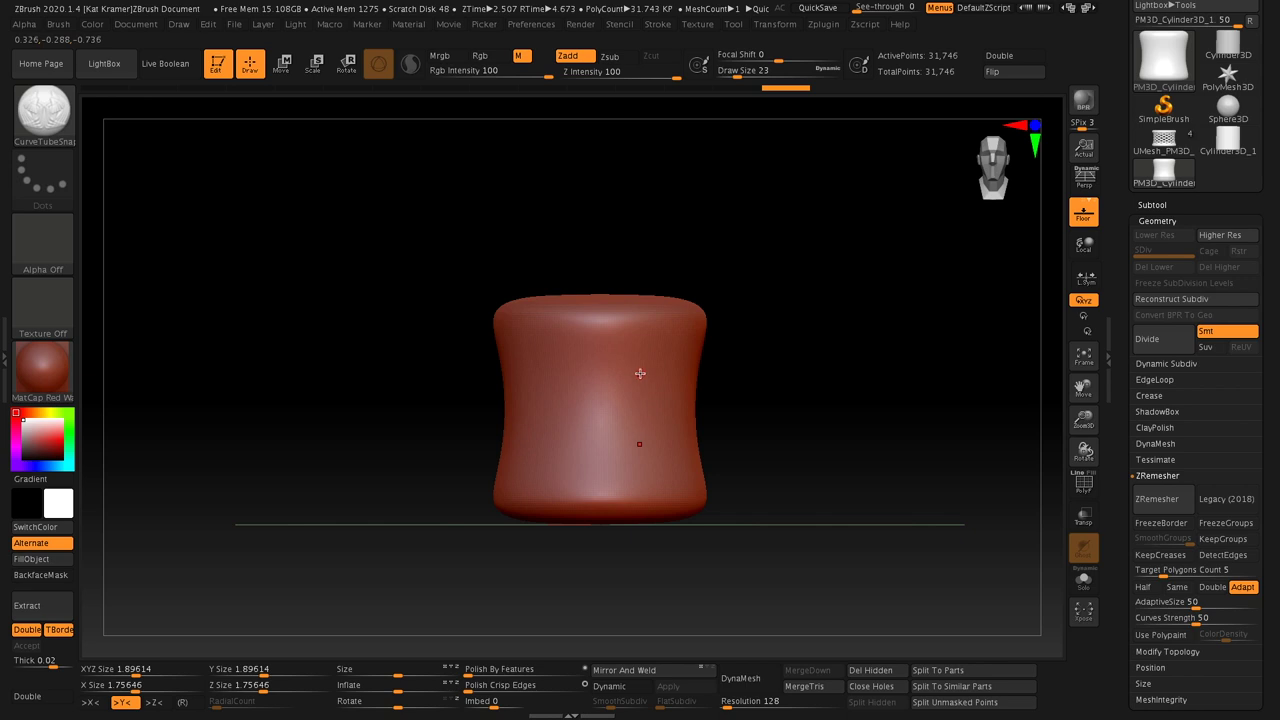
Step: Draw an arched tube across the cylinder's front below its middle with CurveTubeSnap, mirrored by Y symmetry
{"action": "left_click_drag", "start_coordinate": [755, 360], "coordinate": [836, 391], "text": "alt"}
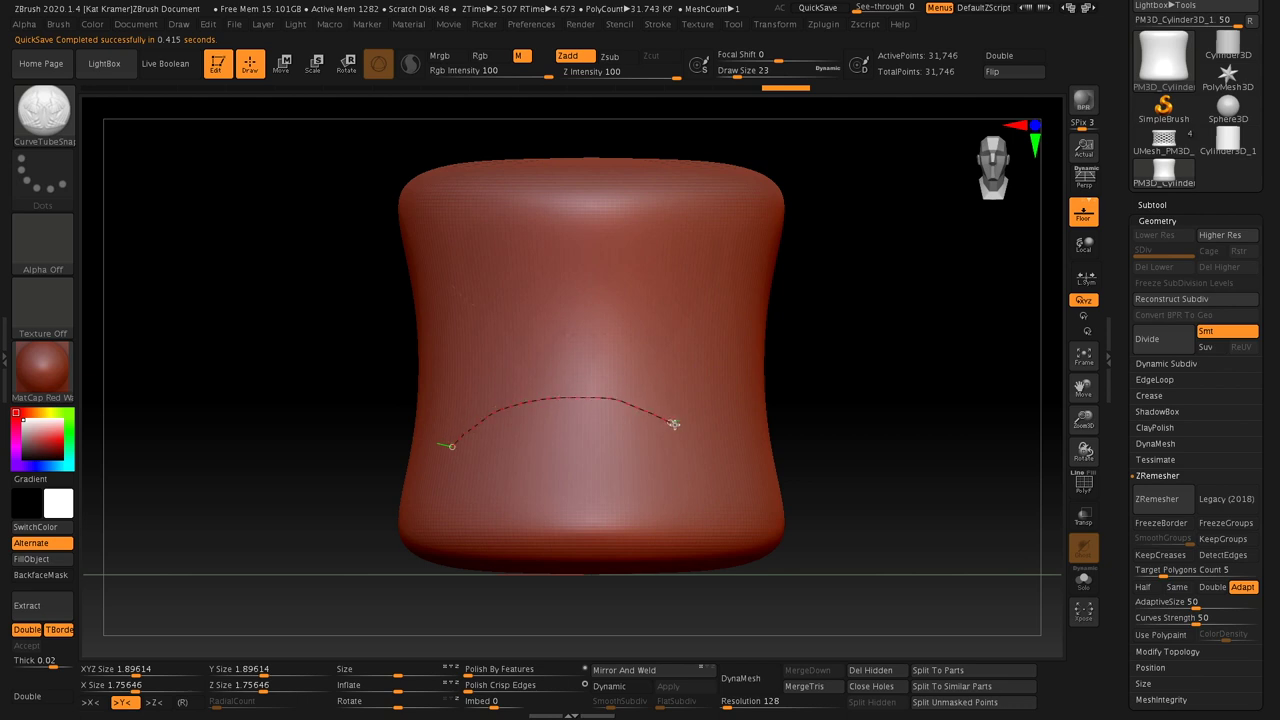
{"action": "left_click_drag", "start_coordinate": [674, 424], "coordinate": [676, 425]}
{"action": "mouse_move", "coordinate": [895, 467]}
{"action": "left_mouse_down"}
{"action": "mouse_move", "coordinate": [917, 400]}
{"action": "mouse_move", "coordinate": [822, 355]}
{"action": "mouse_move", "coordinate": [863, 377]}
{"action": "mouse_move", "coordinate": [891, 475]}
{"action": "left_mouse_up"}
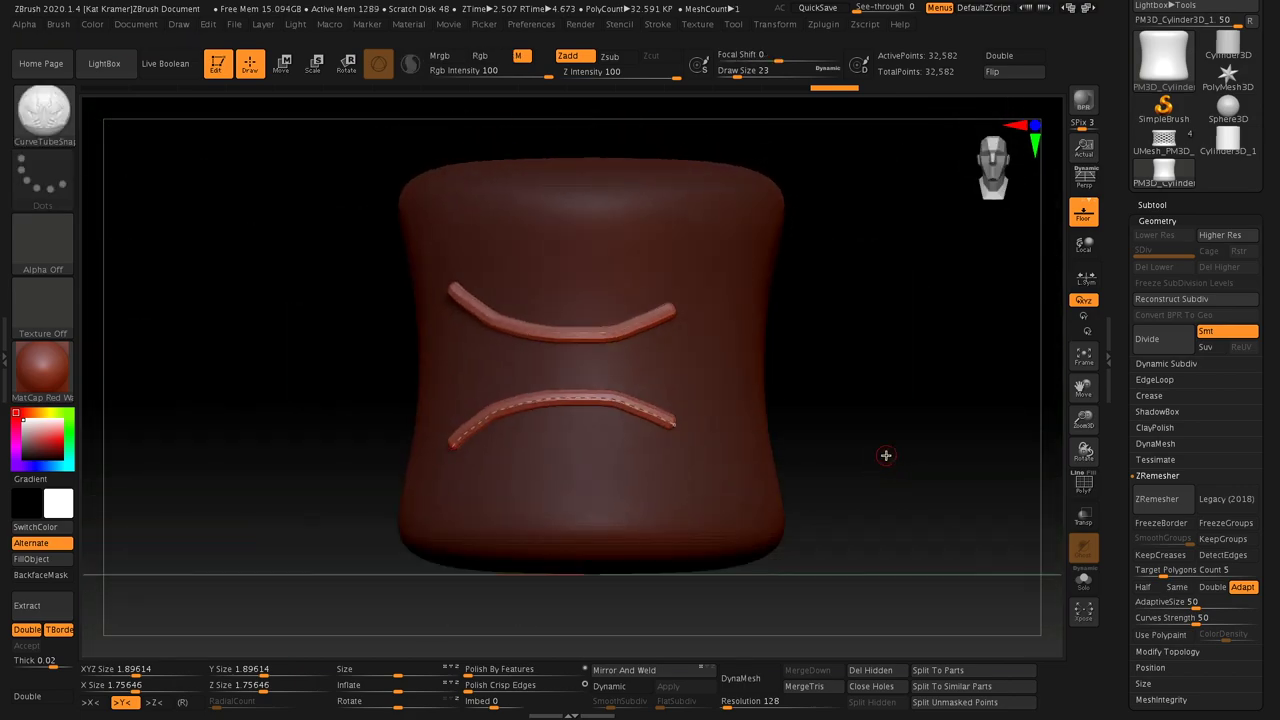
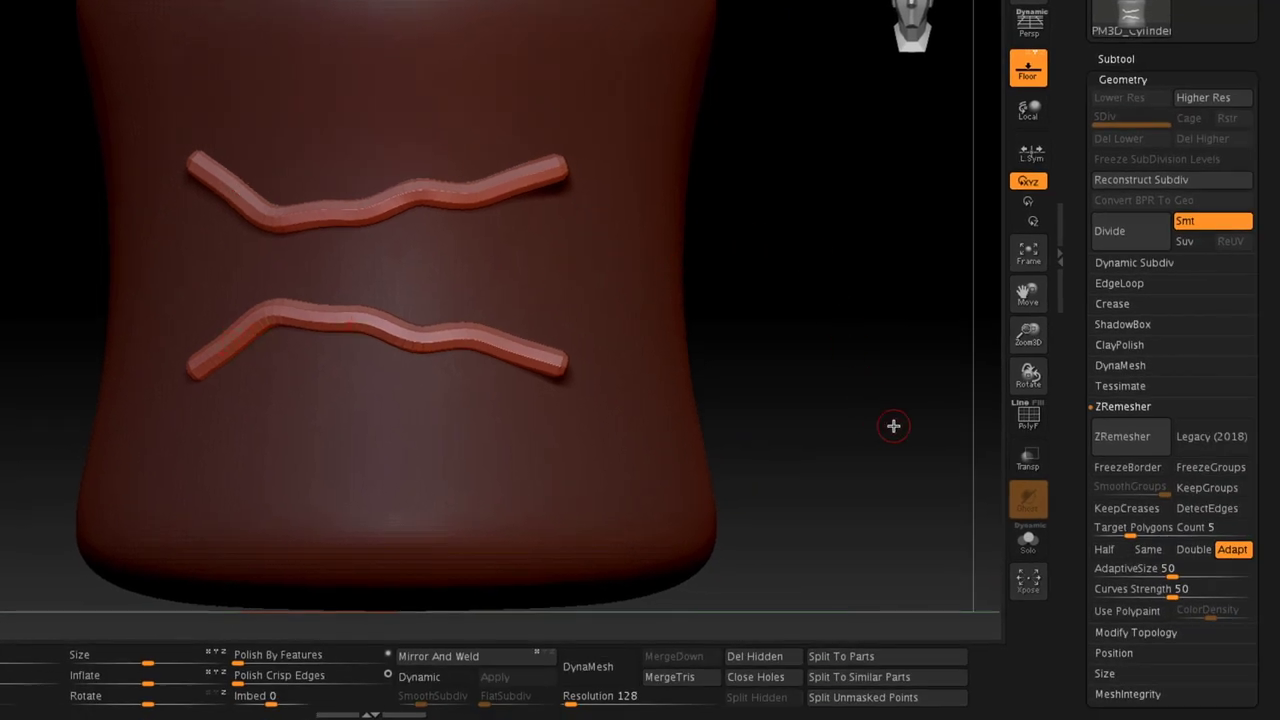
Step: Show the Subtool Split options and separate the tubes from the masked cylinder with Split Unmasked Points
{"action": "left_click", "coordinate": [886, 699]}
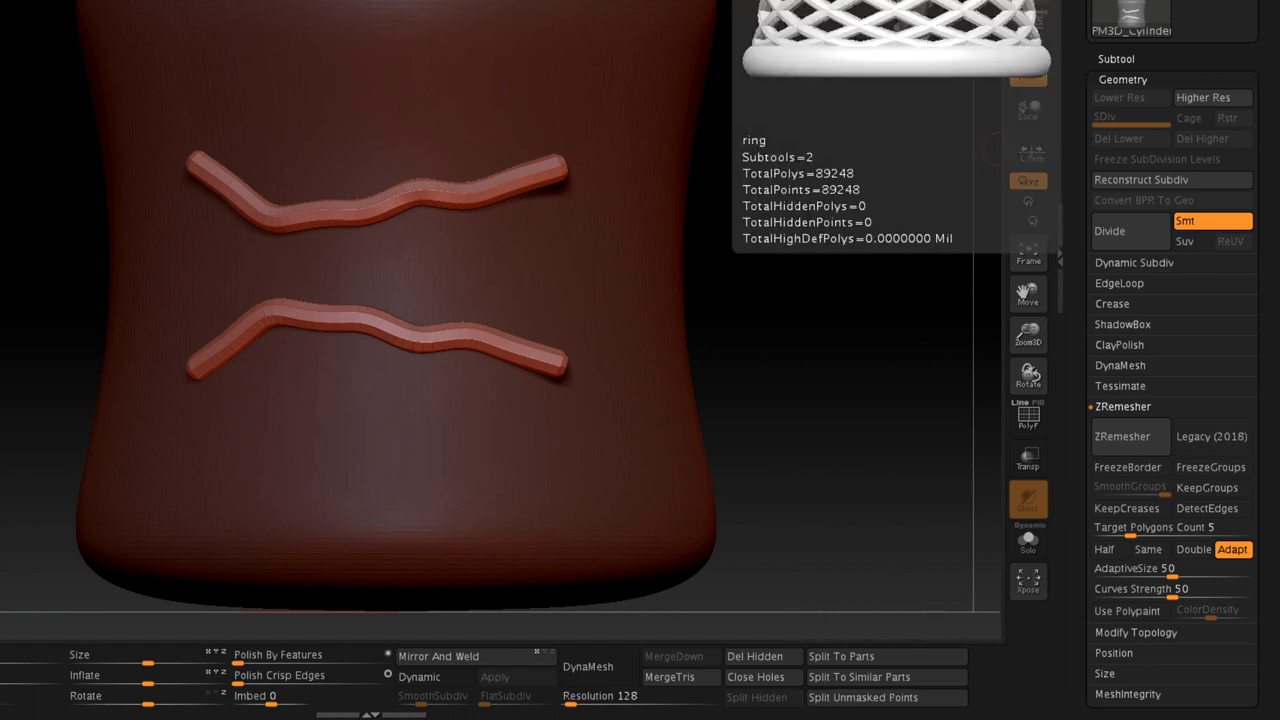
{"action": "left_click", "coordinate": [1123, 80]}
{"action": "left_click", "coordinate": [1116, 59]}
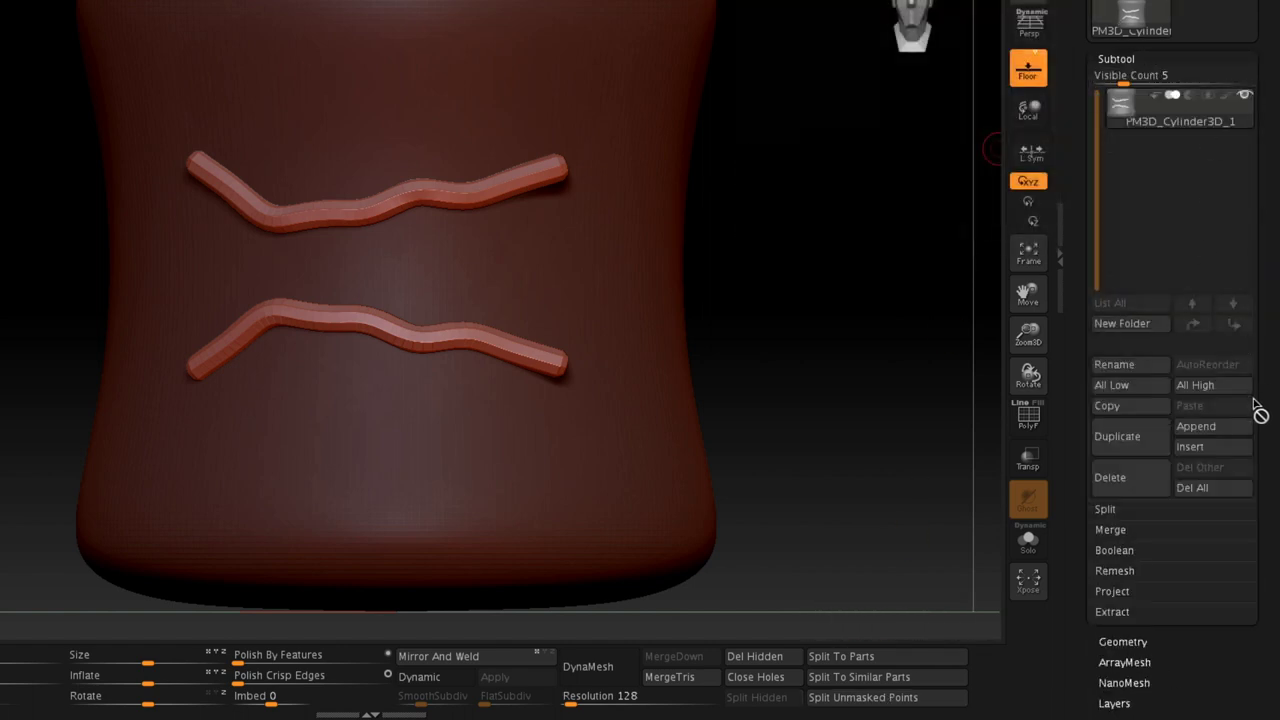
{"action": "left_click", "coordinate": [1108, 510]}
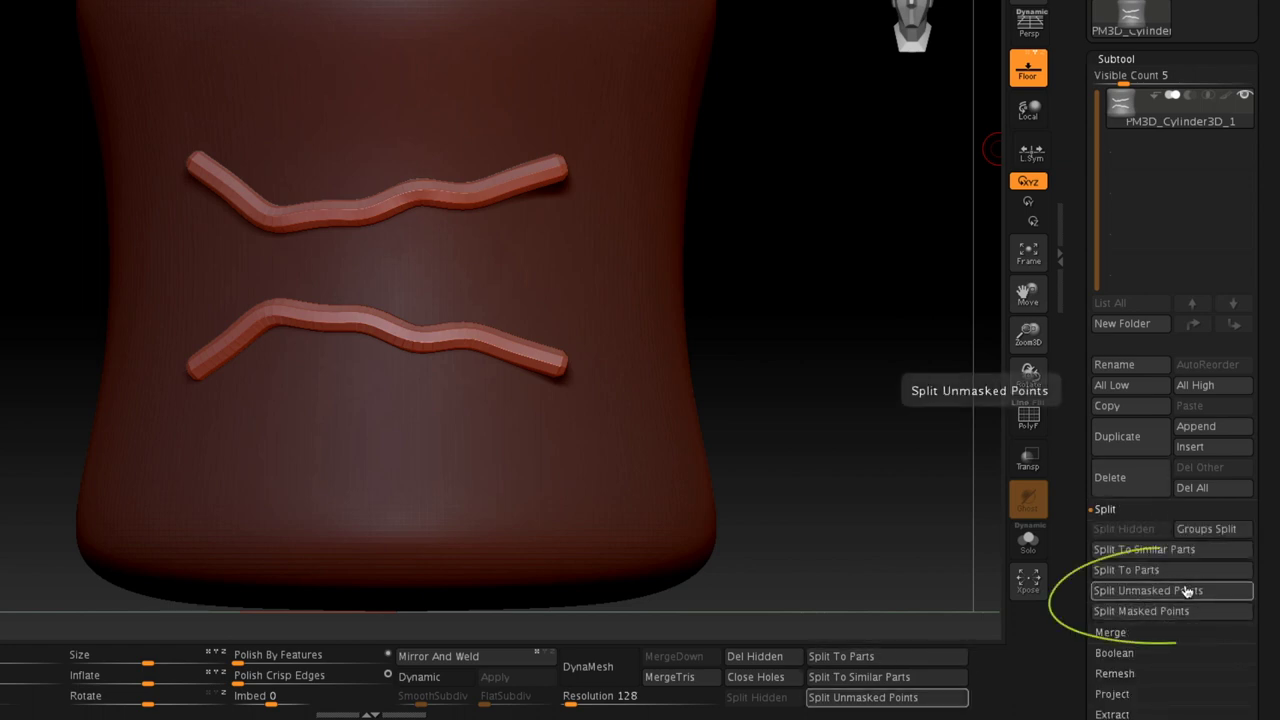
{"action": "left_click", "coordinate": [850, 698]}
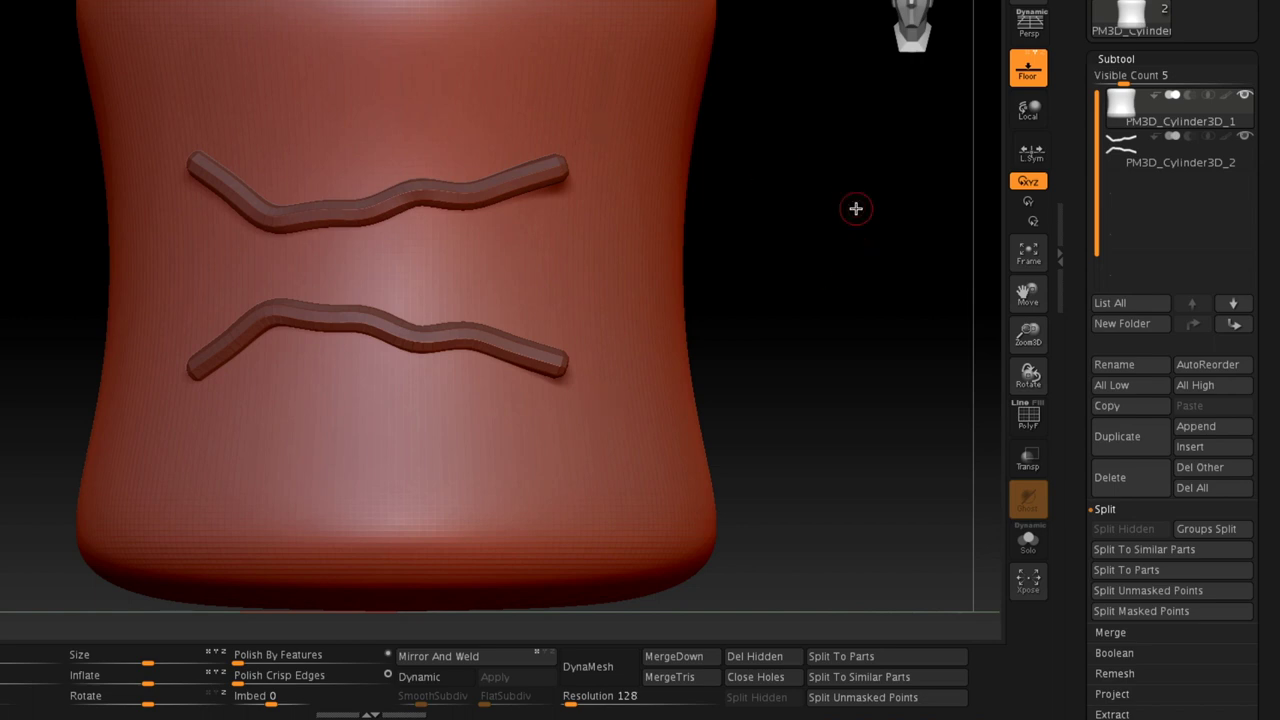
Step: Delete the subtool that holds the two separated tubes, accepting that this cannot be undone
{"action": "mouse_move", "coordinate": [1125, 106]}
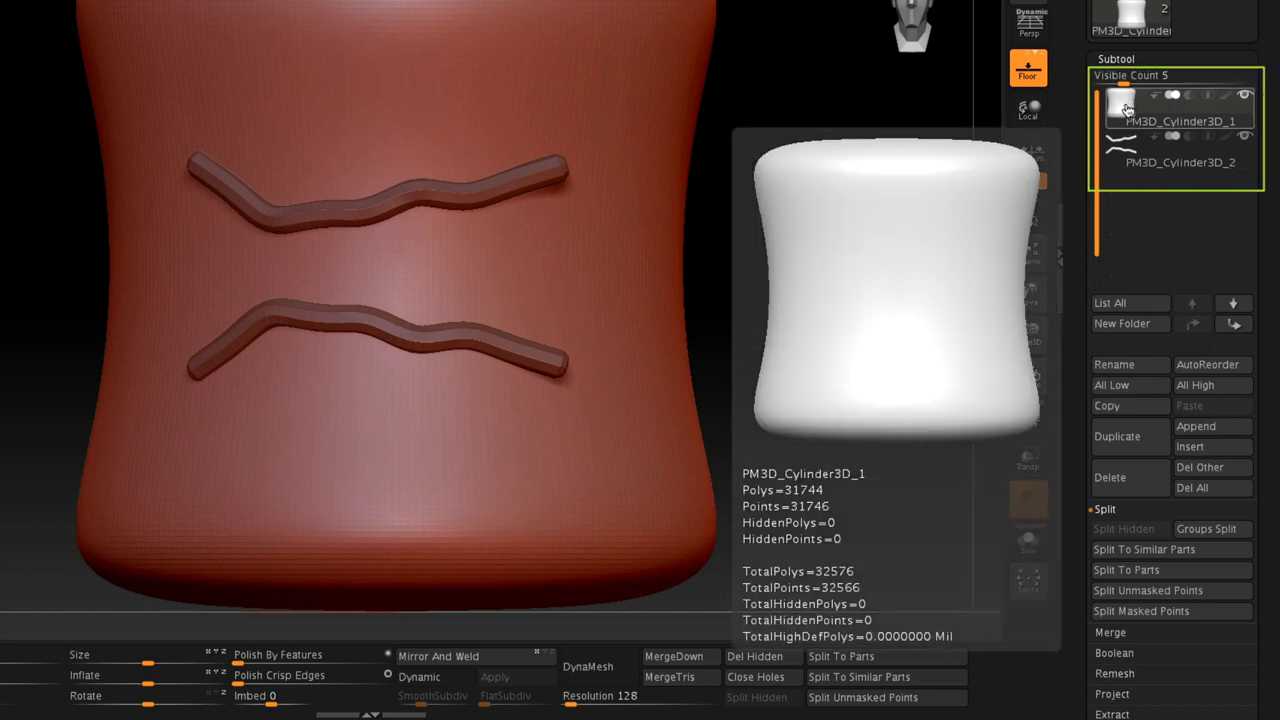
{"action": "mouse_move", "coordinate": [1165, 167]}
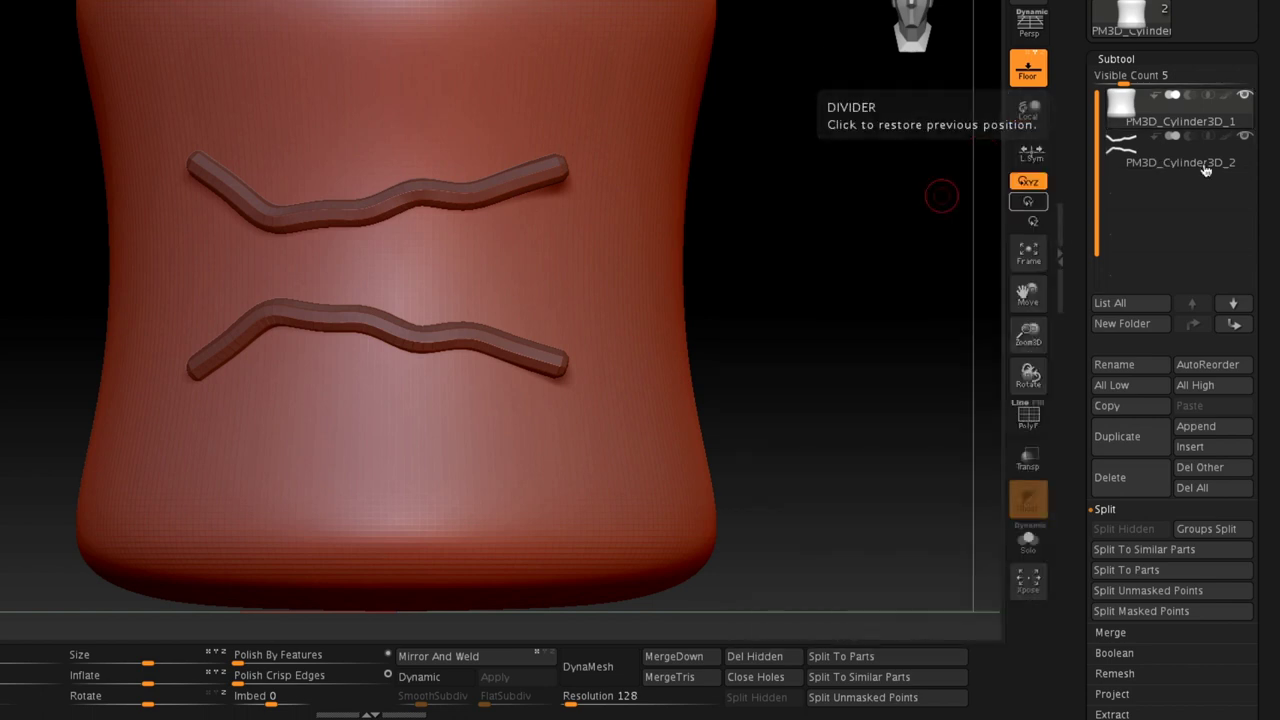
{"action": "left_click", "coordinate": [1175, 150]}
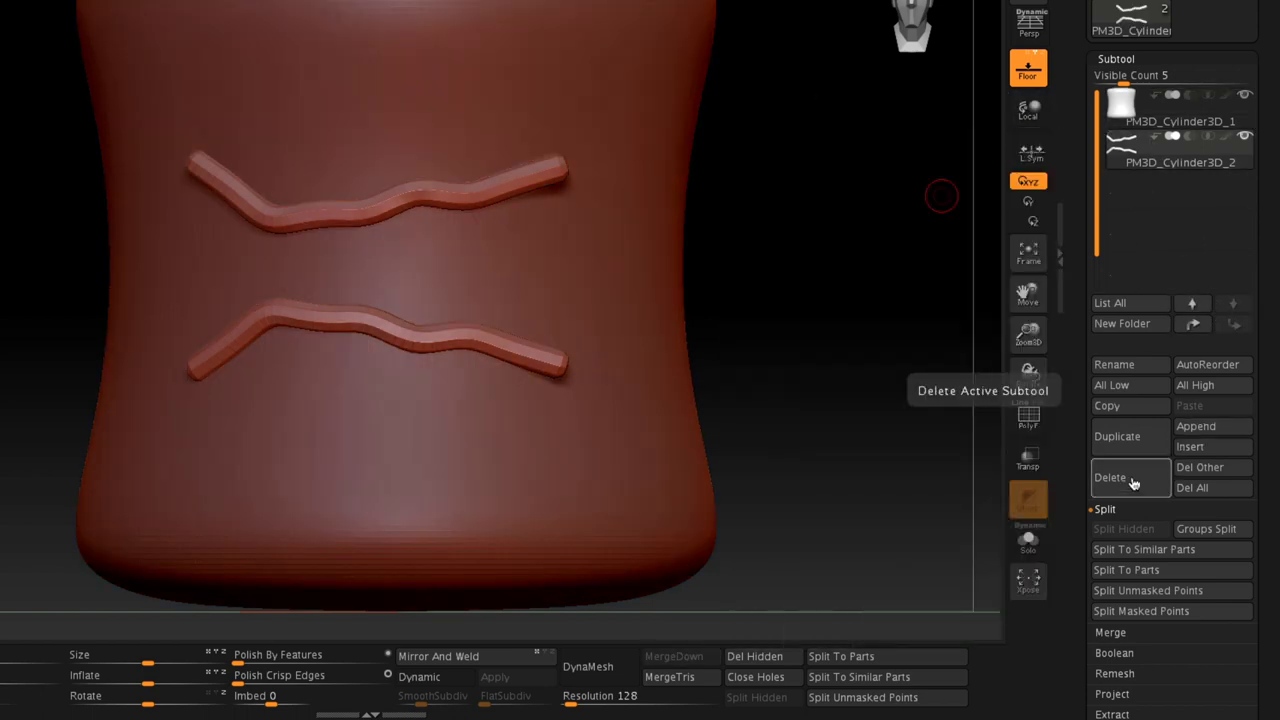
{"action": "left_click", "coordinate": [1128, 483]}
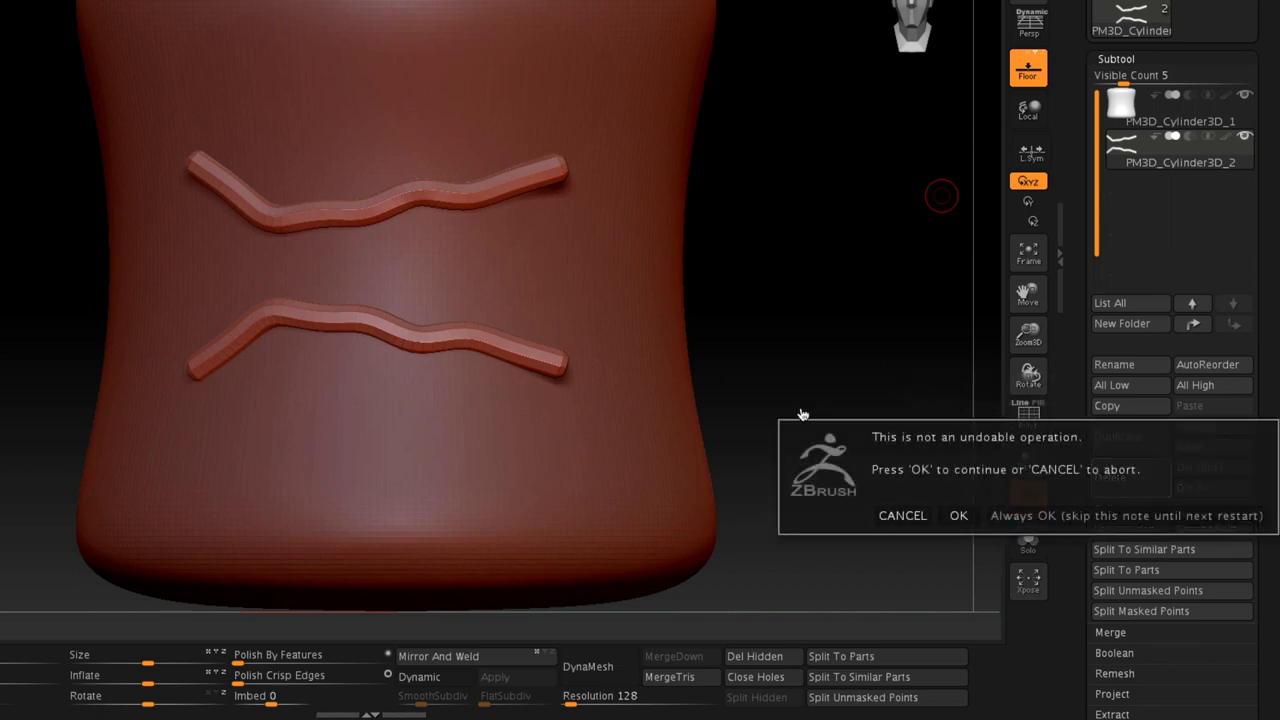
{"action": "left_click", "coordinate": [981, 514]}
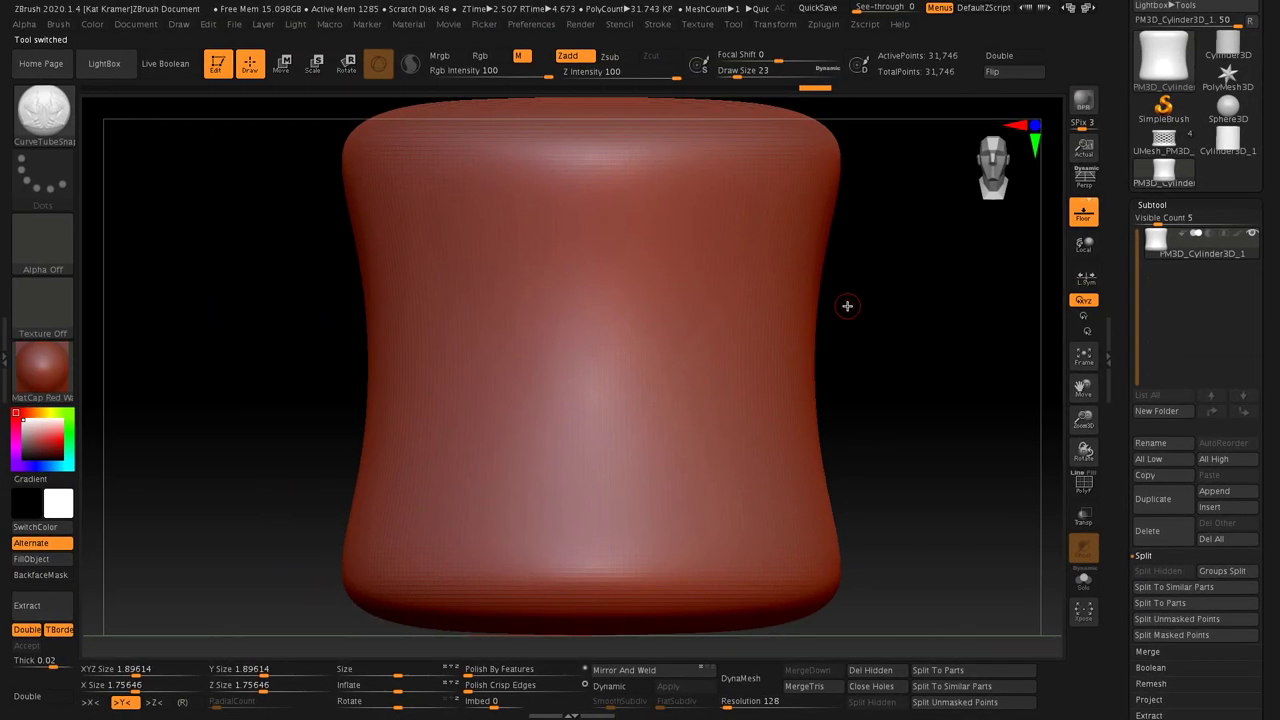
Step: Turn off symmetry, try a tube running diagonally down across the cylinder, and undo it
{"action": "right_click_drag", "start_coordinate": [883, 380], "coordinate": [848, 334], "text": "ctrl"}
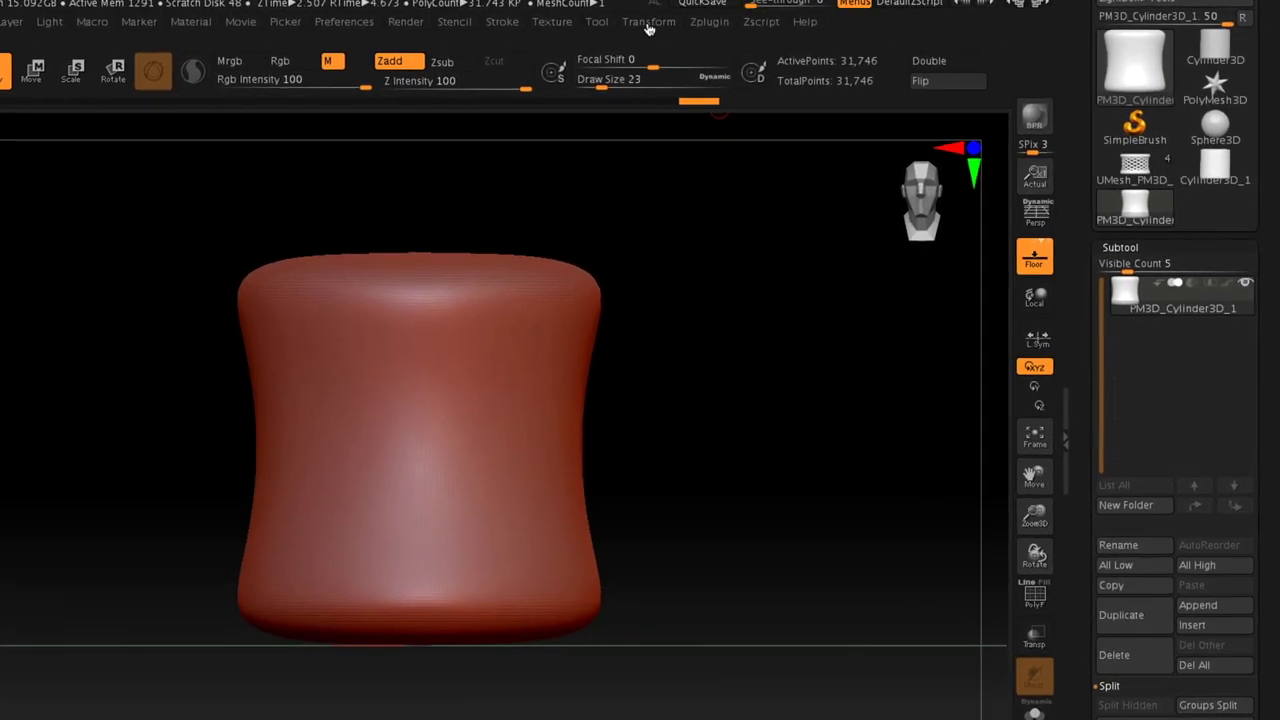
{"action": "left_click", "coordinate": [648, 25]}
{"action": "left_click", "coordinate": [717, 502]}
{"action": "mouse_move", "coordinate": [479, 443]}
{"action": "left_mouse_down", "text": "shift"}
{"action": "mouse_move", "coordinate": [517, 423]}
{"action": "mouse_move", "coordinate": [656, 400]}
{"action": "mouse_move", "coordinate": [706, 409]}
{"action": "mouse_move", "coordinate": [754, 563]}
{"action": "mouse_move", "coordinate": [681, 418]}
{"action": "mouse_move", "coordinate": [710, 511]}
{"action": "mouse_move", "coordinate": [689, 489]}
{"action": "mouse_move", "coordinate": [451, 498]}
{"action": "mouse_move", "coordinate": [660, 481]}
{"action": "left_mouse_up", "text": "shift"}
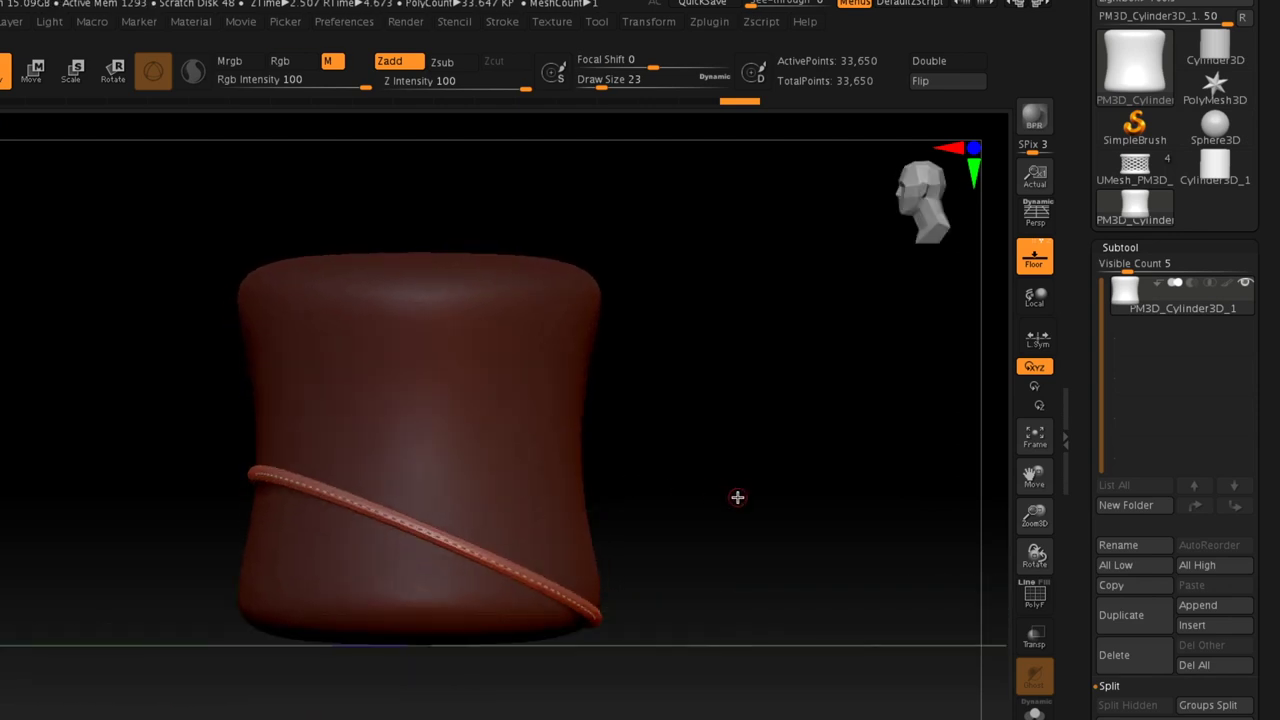
{"action": "key", "text": "ctrl+z"}
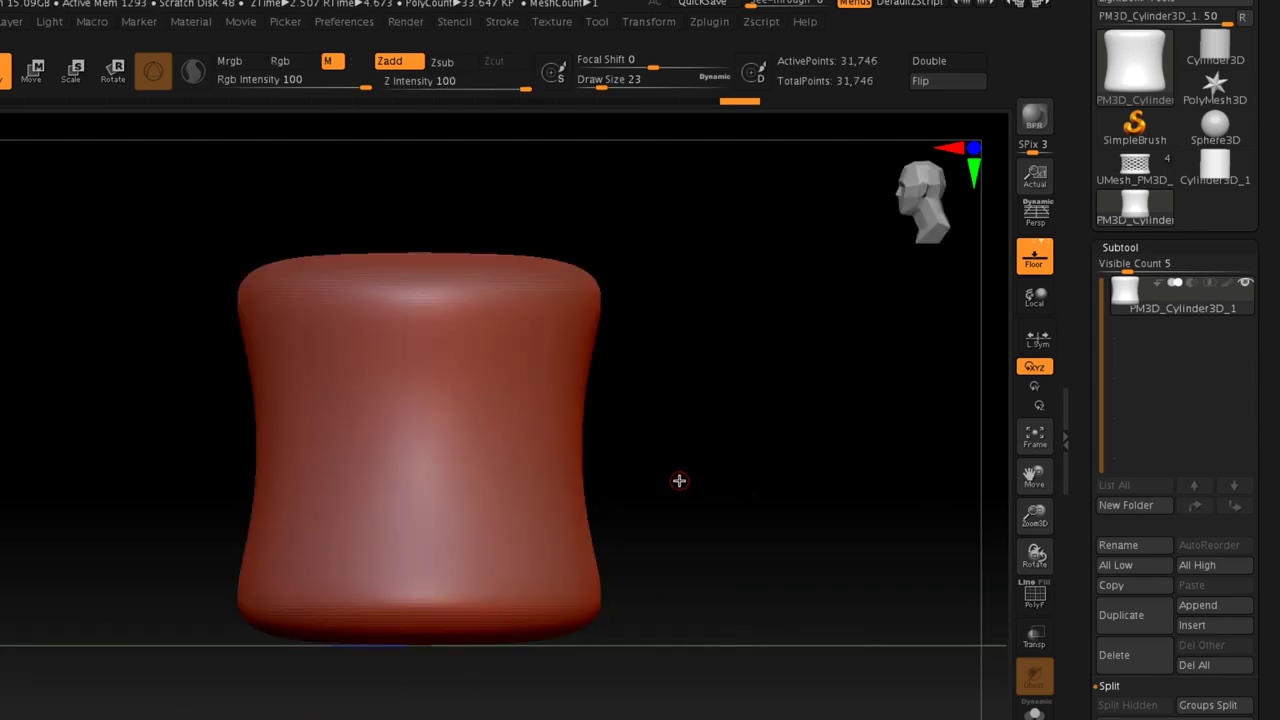
Step: Try a snapped, slanted tube wrapped around the cylinder's middle, and undo it
{"action": "scroll", "coordinate": [686, 492], "scroll_direction": "up", "scroll_amount": 3}
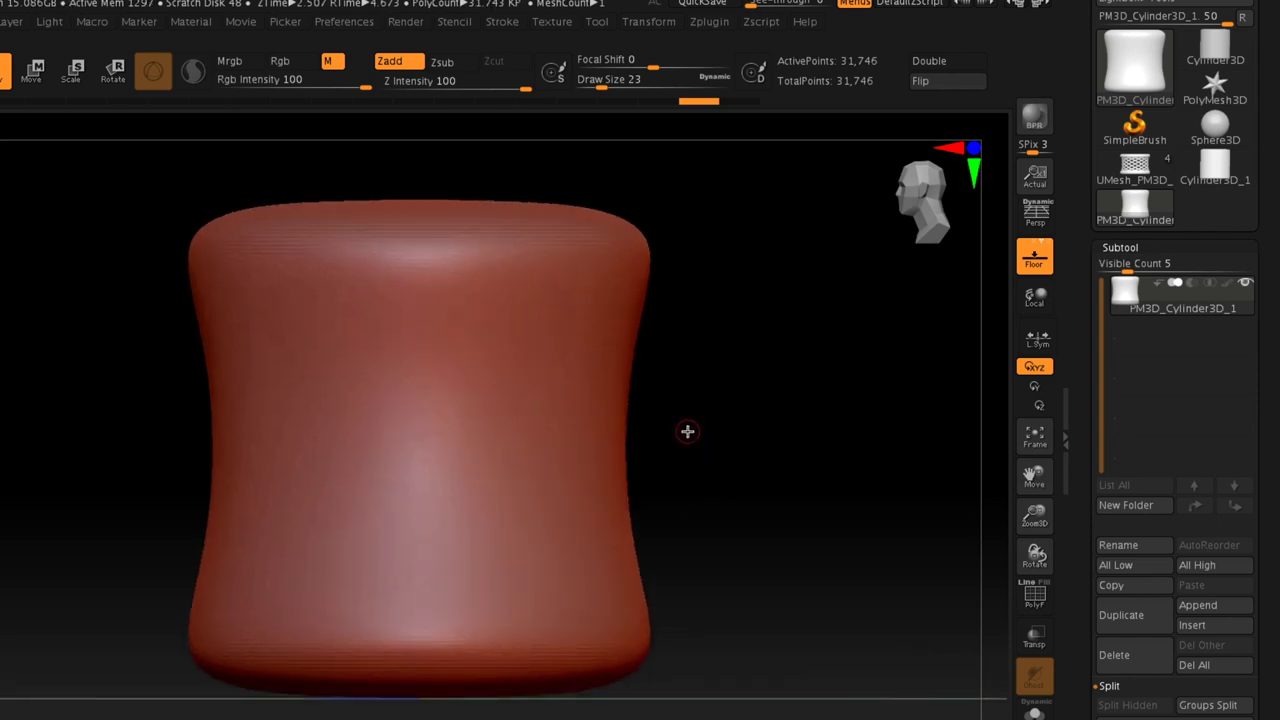
{"action": "left_click_drag", "start_coordinate": [237, 450], "coordinate": [291, 432], "text": "shift"}
{"action": "mouse_move", "coordinate": [524, 398]}
{"action": "left_mouse_down", "text": "shift"}
{"action": "mouse_move", "coordinate": [717, 374]}
{"action": "mouse_move", "coordinate": [774, 440]}
{"action": "mouse_move", "coordinate": [777, 543]}
{"action": "mouse_move", "coordinate": [754, 391]}
{"action": "left_mouse_up", "text": "shift"}
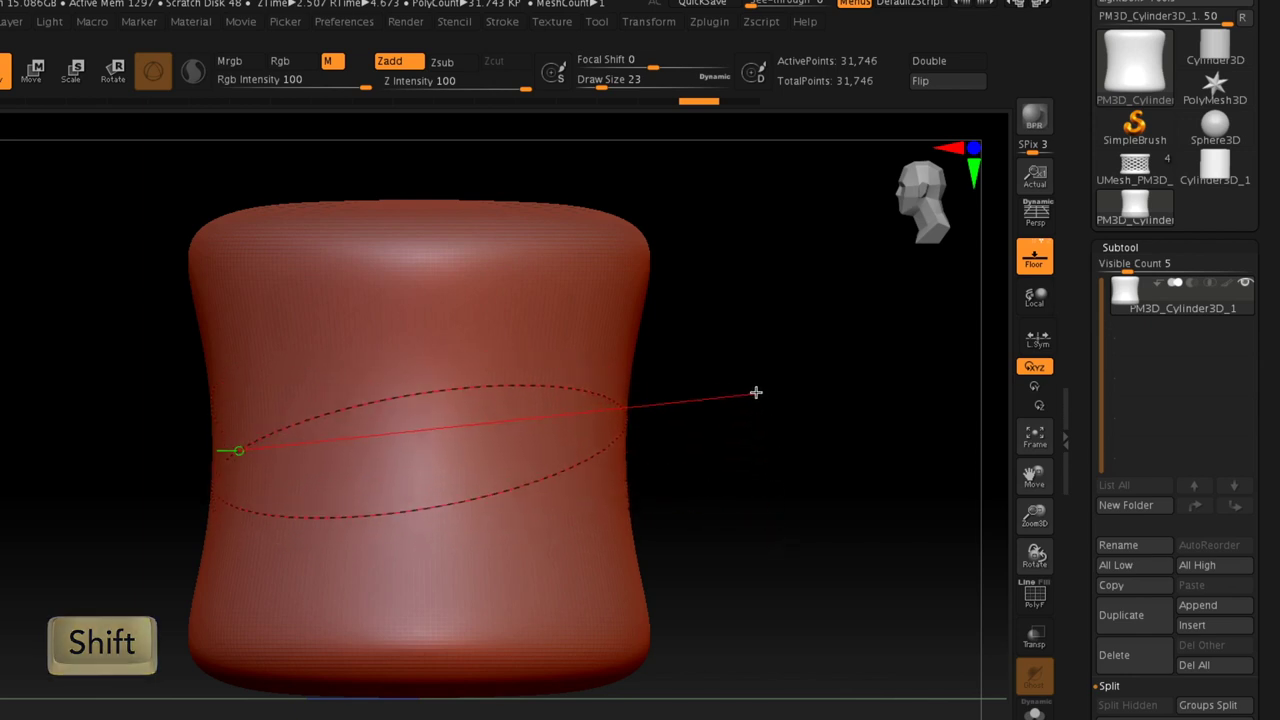
{"action": "mouse_move", "coordinate": [781, 502]}
{"action": "left_mouse_down"}
{"action": "mouse_move", "coordinate": [571, 529]}
{"action": "mouse_move", "coordinate": [791, 488]}
{"action": "left_mouse_up"}
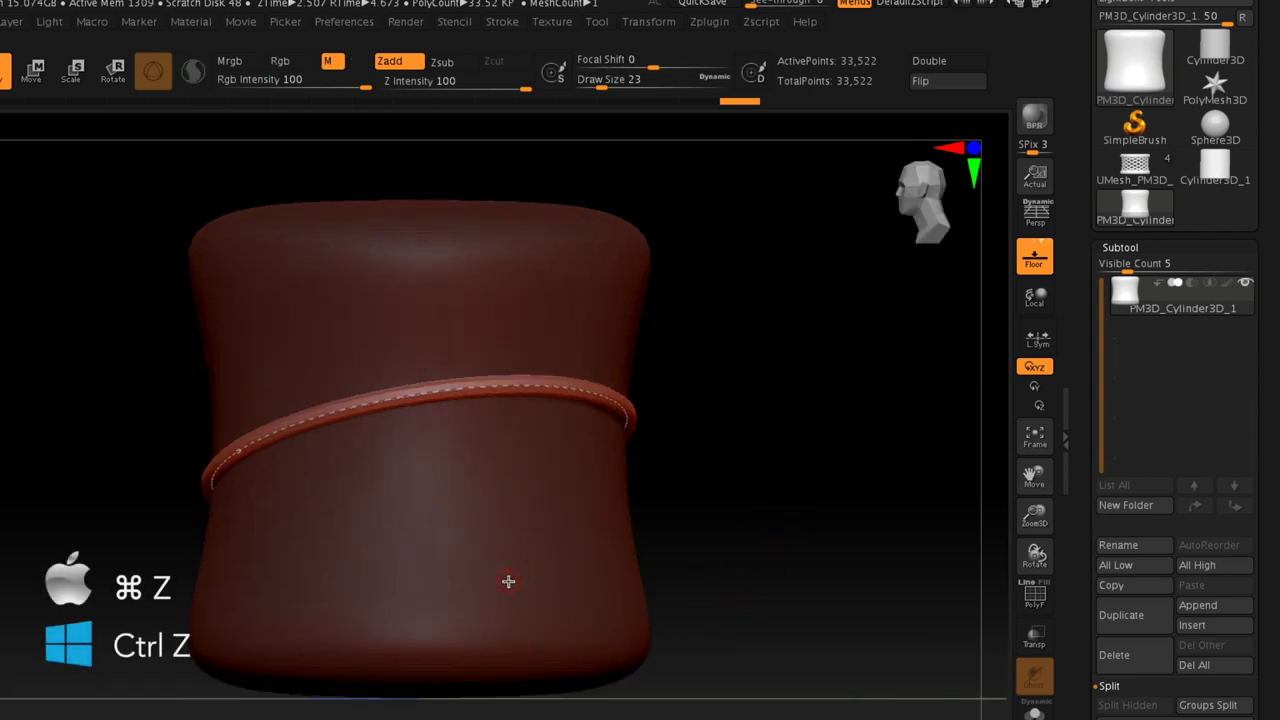
{"action": "key", "text": "ctrl+z"}
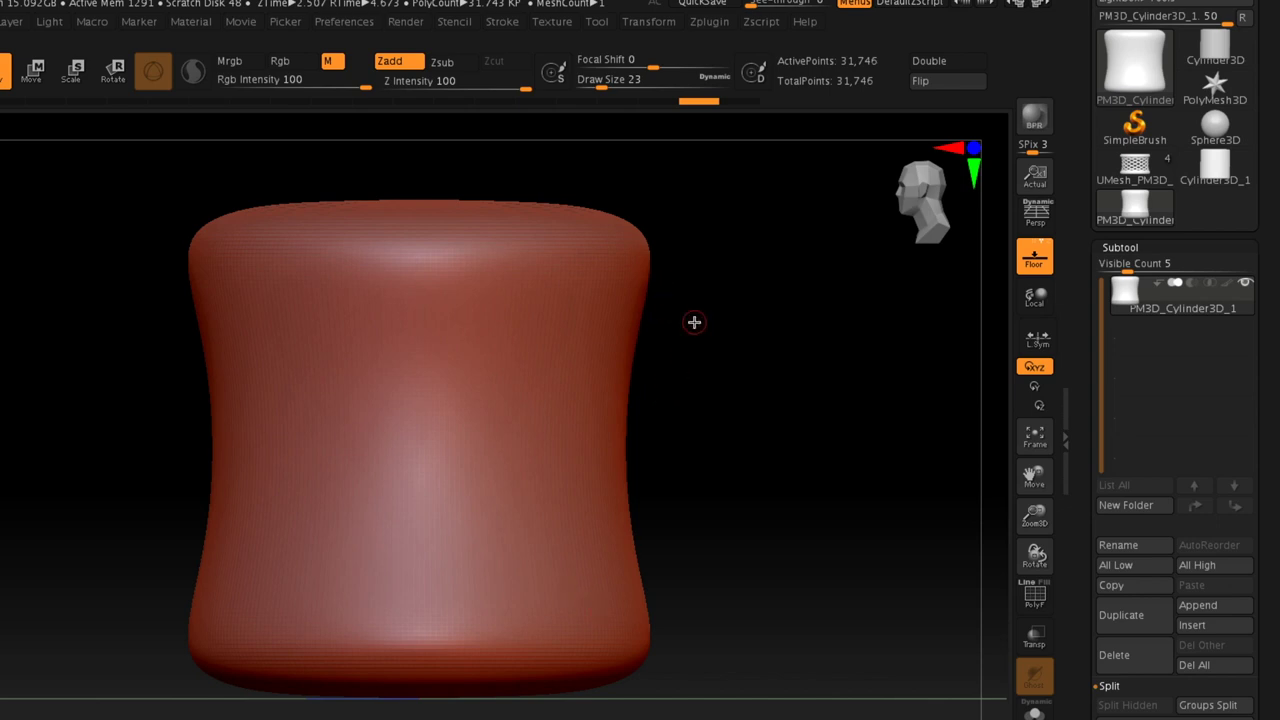
Step: Activate symmetry on the Y axis again and turn on radial symmetry
{"action": "left_click", "coordinate": [648, 22]}
{"action": "left_click", "coordinate": [738, 500]}
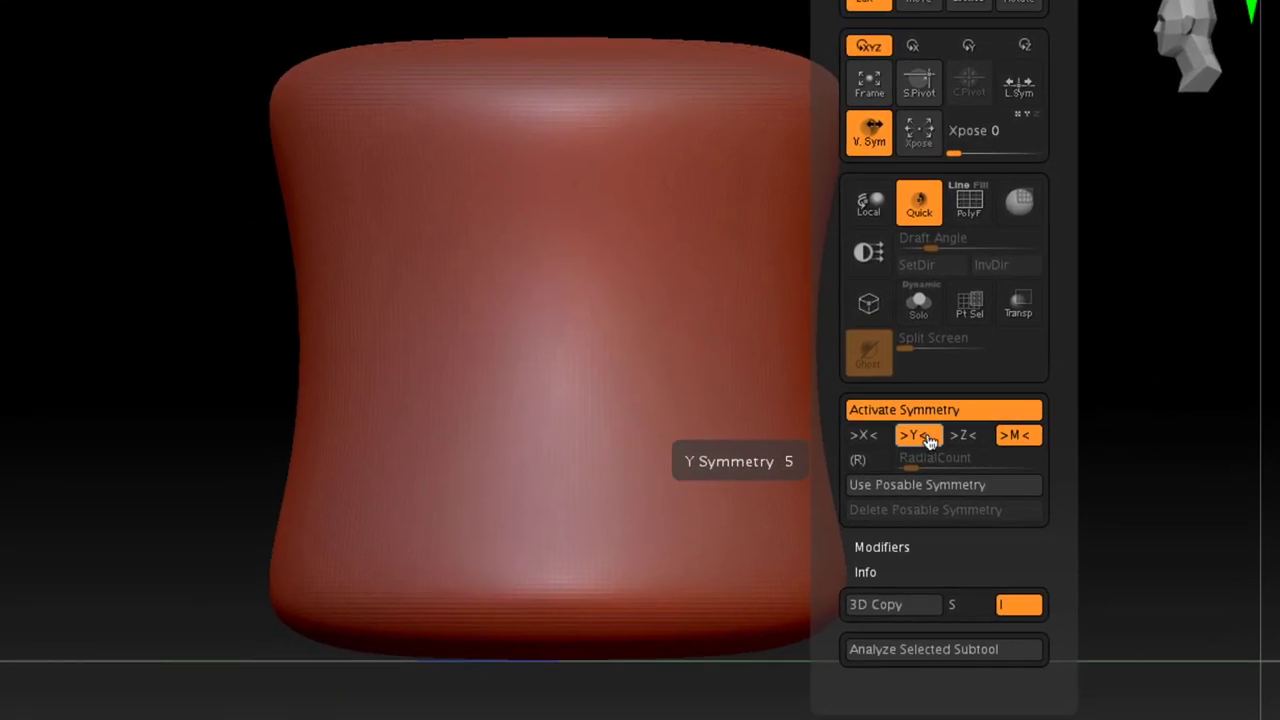
{"action": "left_click", "coordinate": [862, 461]}
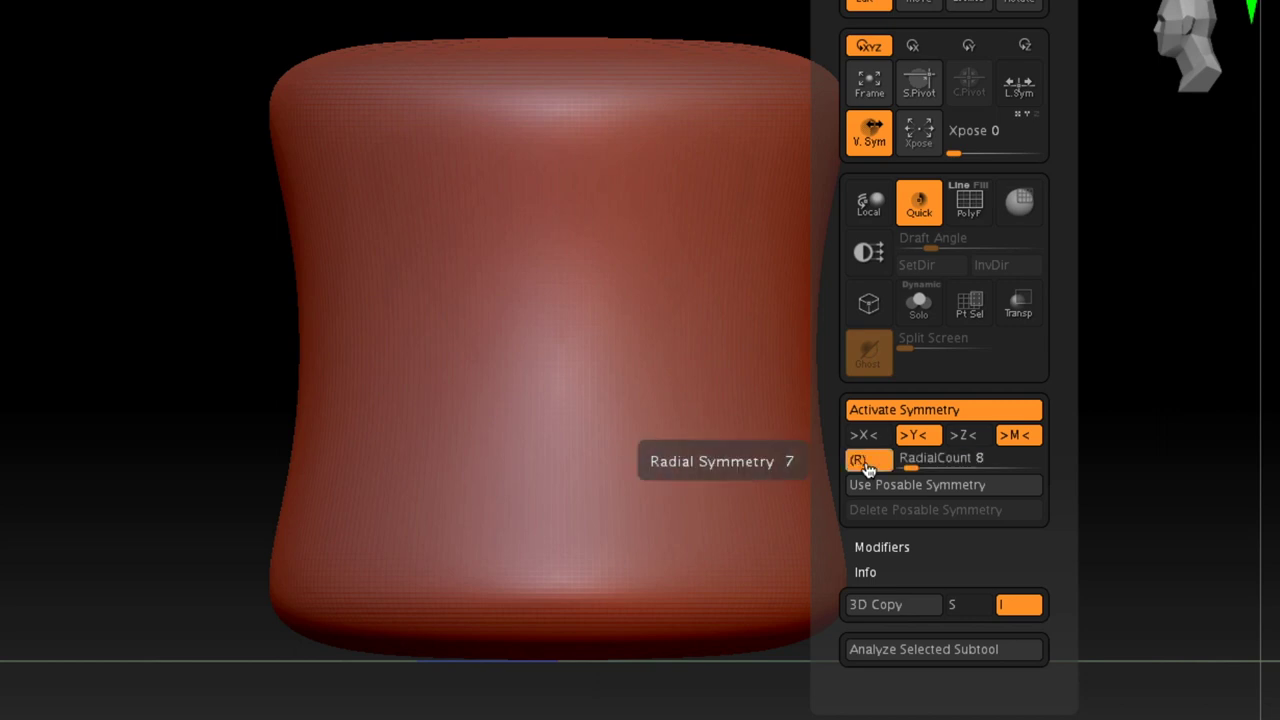
Step: Set the radial count to 10 and draw a slanted tube through the cylinder's centre to wrap it in a diamond lattice
{"action": "left_click", "coordinate": [924, 457]}
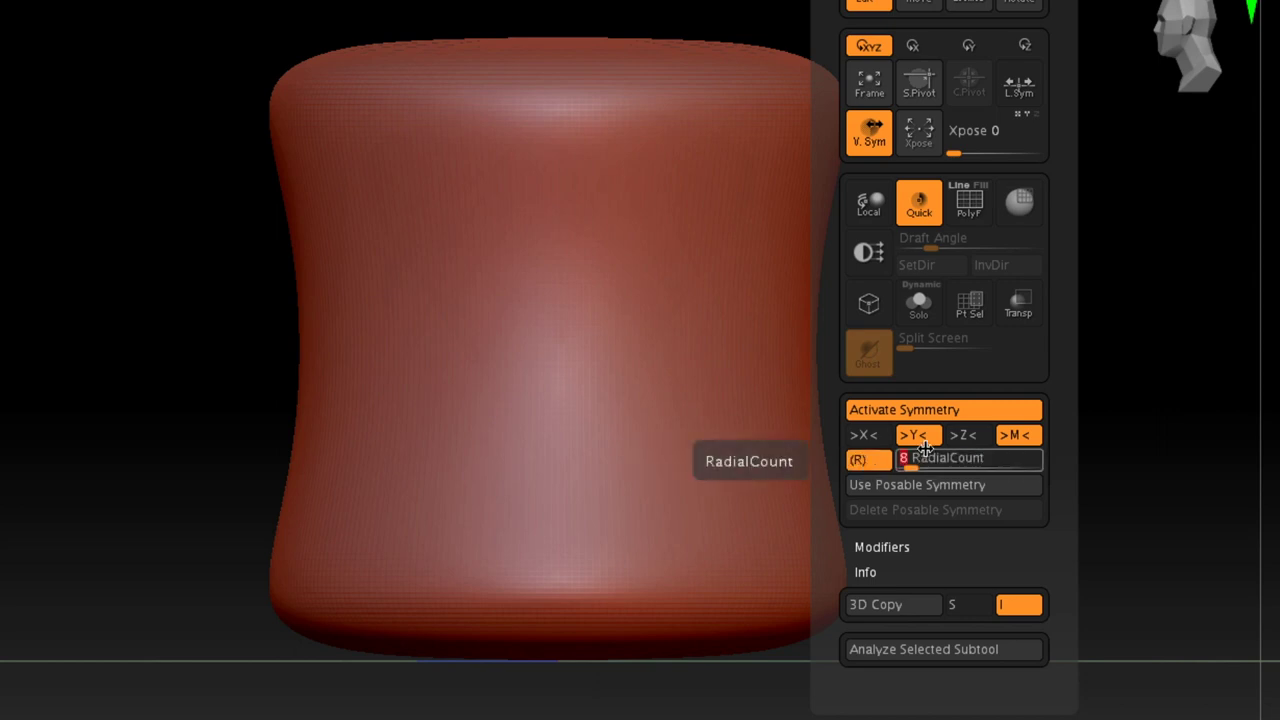
{"action": "type", "text": "10"}
{"action": "key", "text": "Return"}
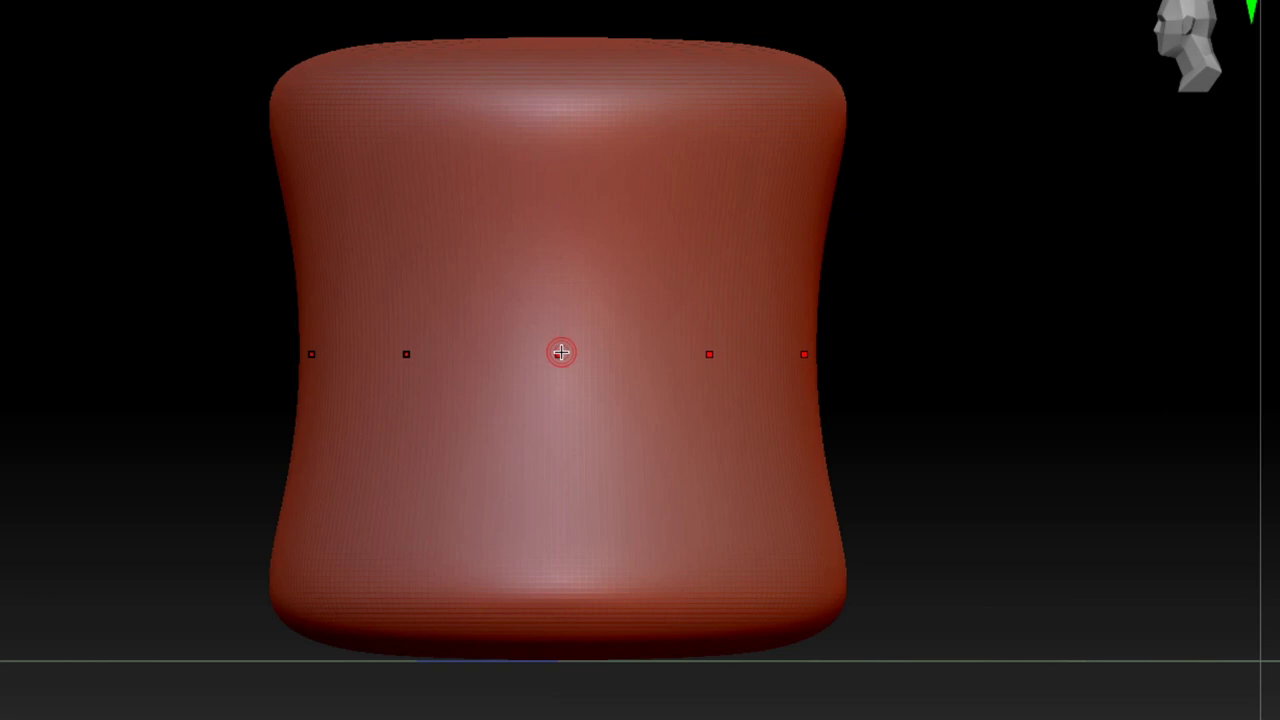
{"action": "mouse_move", "coordinate": [561, 353]}
{"action": "left_mouse_down"}
{"action": "mouse_move", "coordinate": [614, 320]}
{"action": "mouse_move", "coordinate": [929, 201]}
{"action": "mouse_move", "coordinate": [969, 114]}
{"action": "mouse_move", "coordinate": [1011, 263]}
{"action": "mouse_move", "coordinate": [996, 129]}
{"action": "mouse_move", "coordinate": [955, 9]}
{"action": "mouse_move", "coordinate": [1000, 151]}
{"action": "mouse_move", "coordinate": [998, 123]}
{"action": "left_mouse_up"}
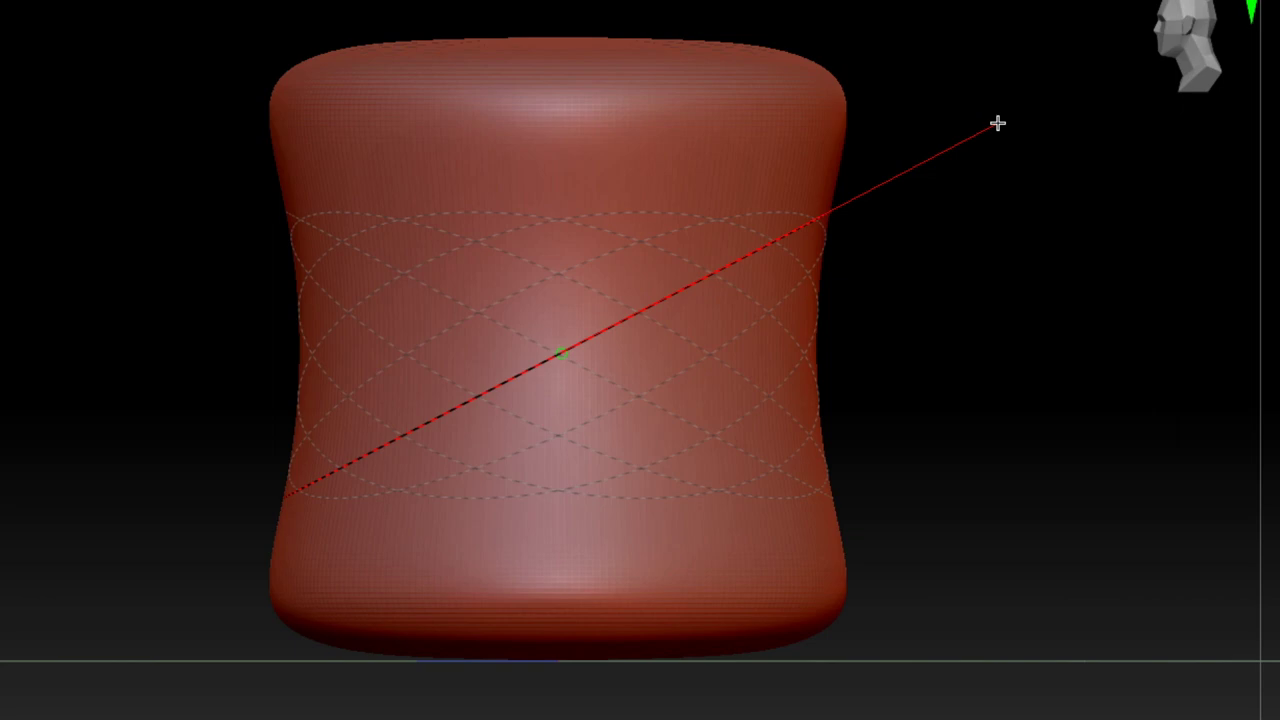
{"action": "left_click_drag", "start_coordinate": [998, 123], "coordinate": [1000, 128]}
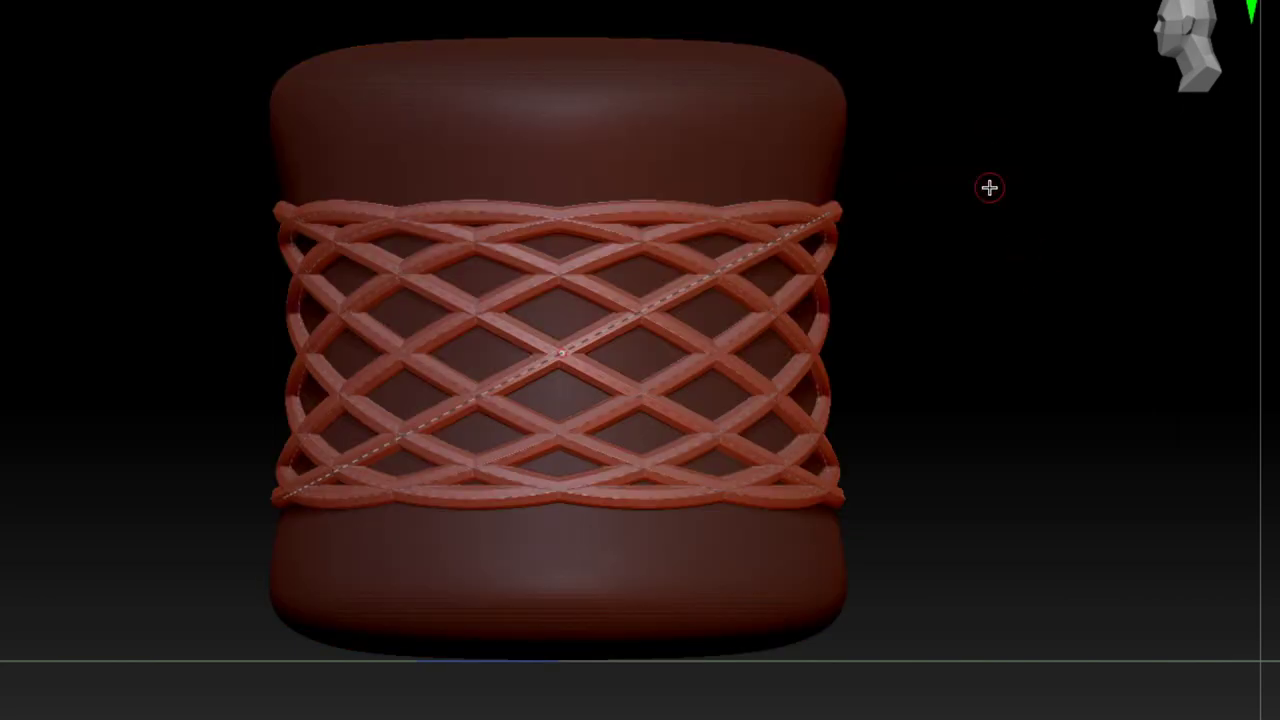
{"action": "mouse_move", "coordinate": [977, 206]}
{"action": "left_mouse_down"}
{"action": "mouse_move", "coordinate": [843, 263]}
{"action": "mouse_move", "coordinate": [966, 195]}
{"action": "left_mouse_up"}
{"action": "left_click", "coordinate": [939, 151]}
Step: Try bending the lattice tube's curve near the middle of the cylinder, and undo it
{"action": "left_click_drag", "start_coordinate": [939, 151], "coordinate": [594, 378], "text": "alt"}
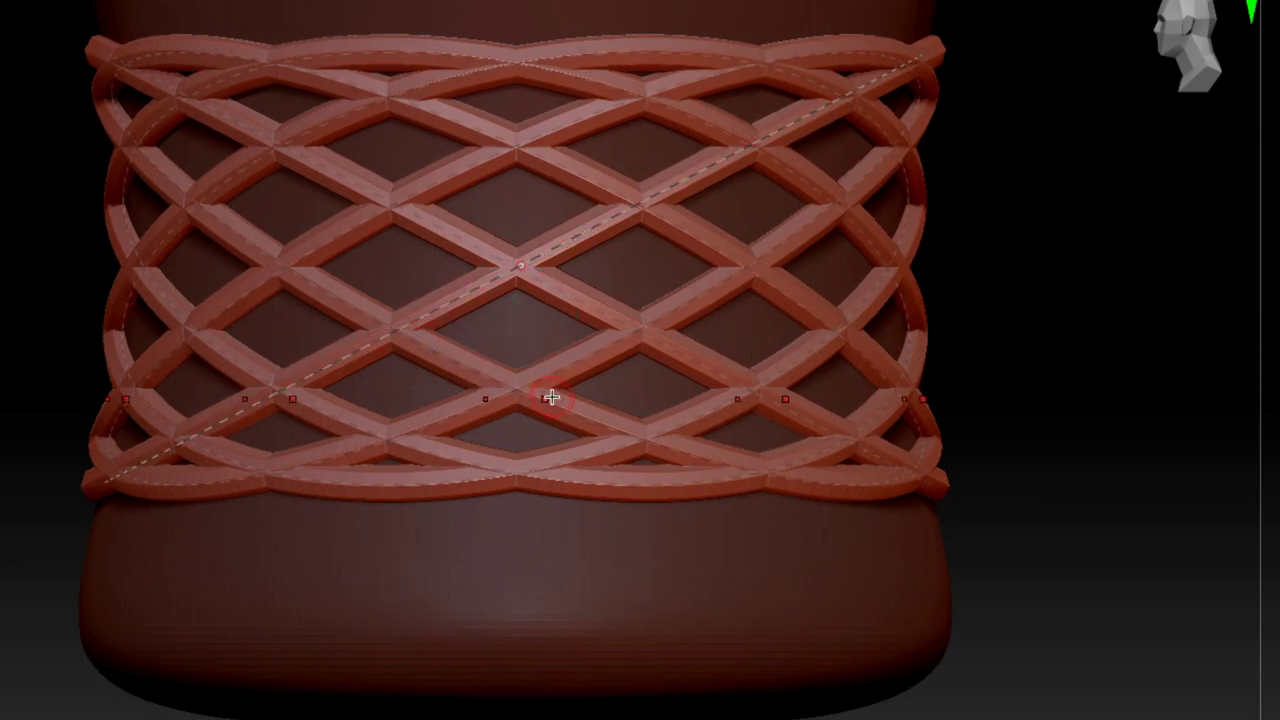
{"action": "left_click_drag", "start_coordinate": [485, 310], "coordinate": [577, 208]}
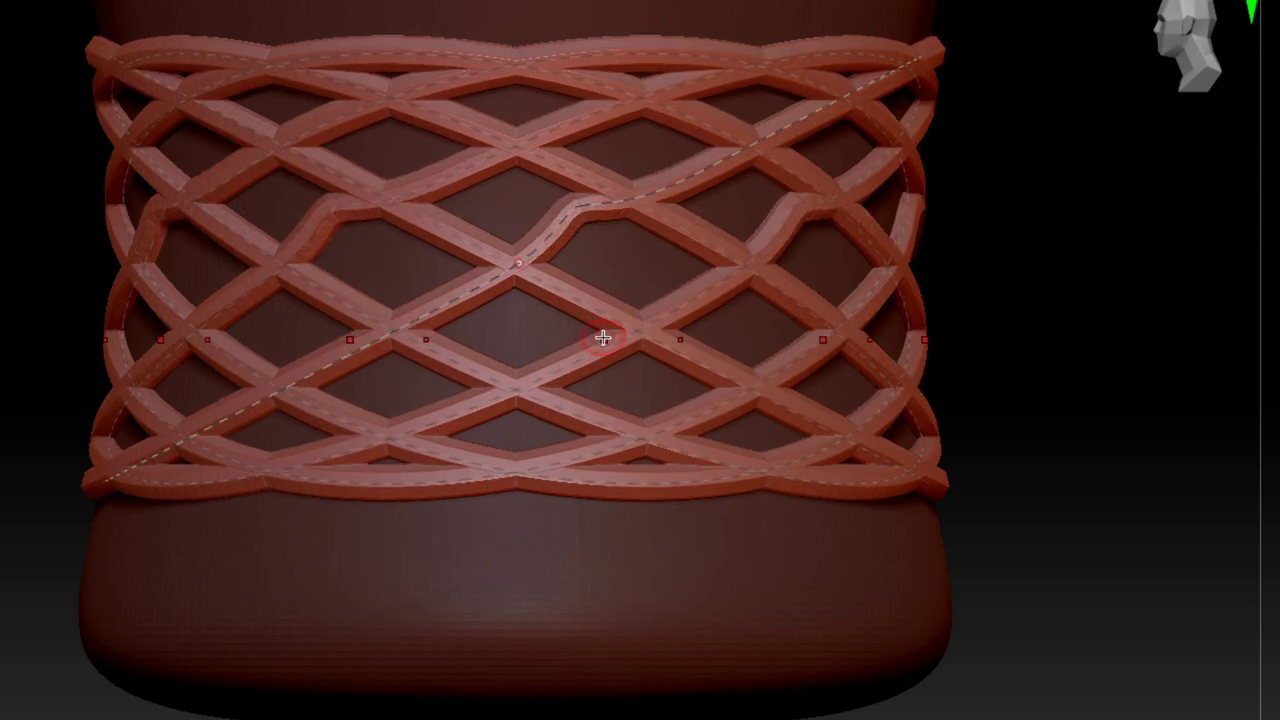
{"action": "key", "text": "ctrl+z"}
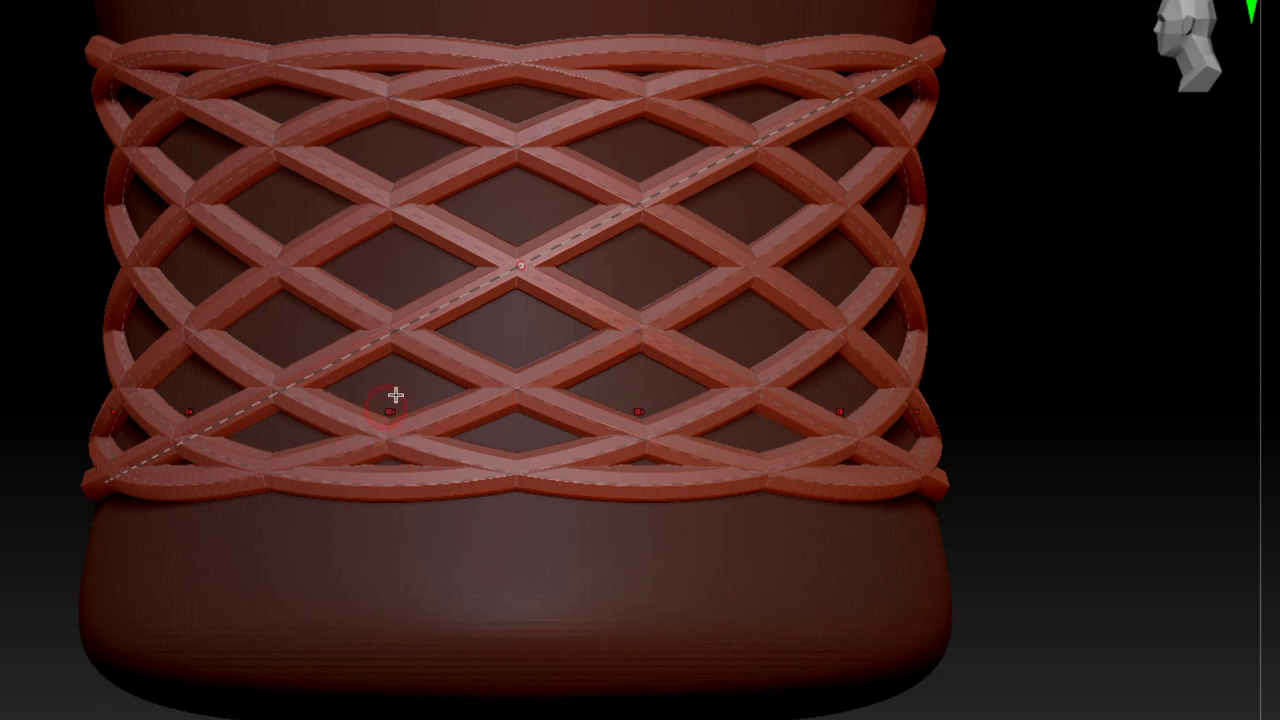
Step: Split the unmasked lattice tubes into their own subtool, make that subtool active and hide the cylinder
{"action": "left_click", "coordinate": [986, 509]}
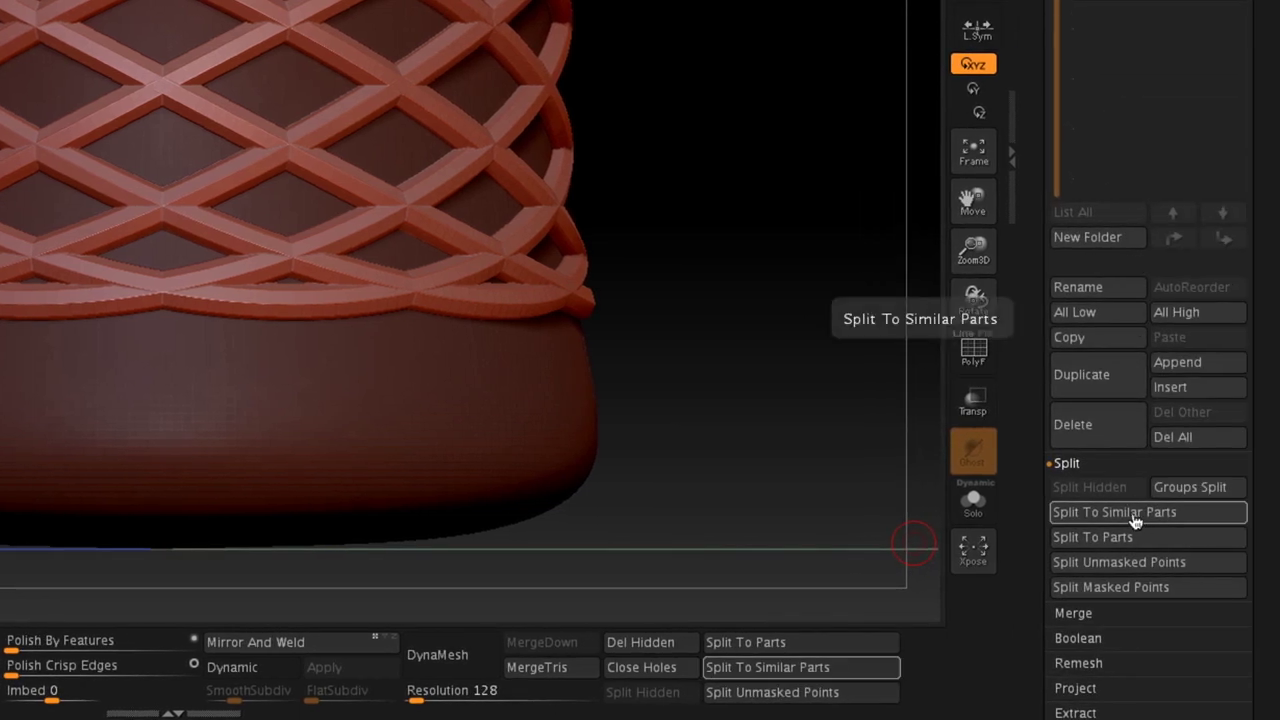
{"action": "left_click", "coordinate": [760, 693]}
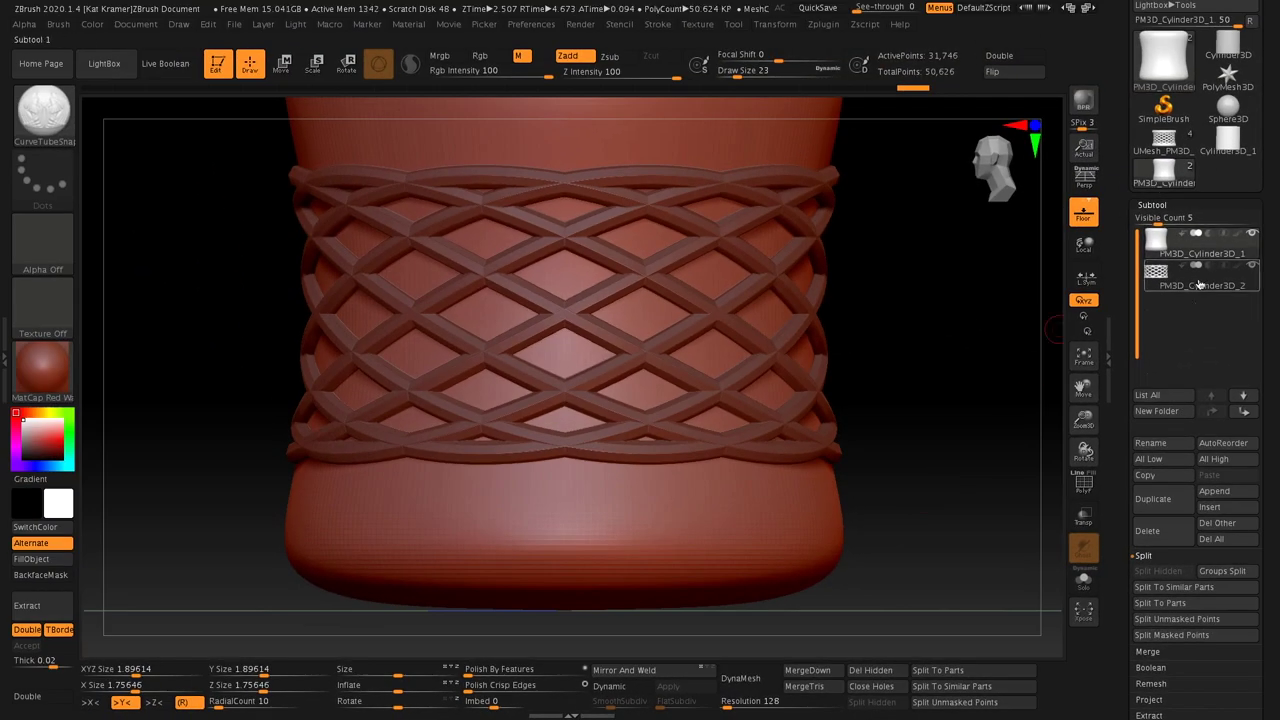
{"action": "left_click", "coordinate": [1200, 285]}
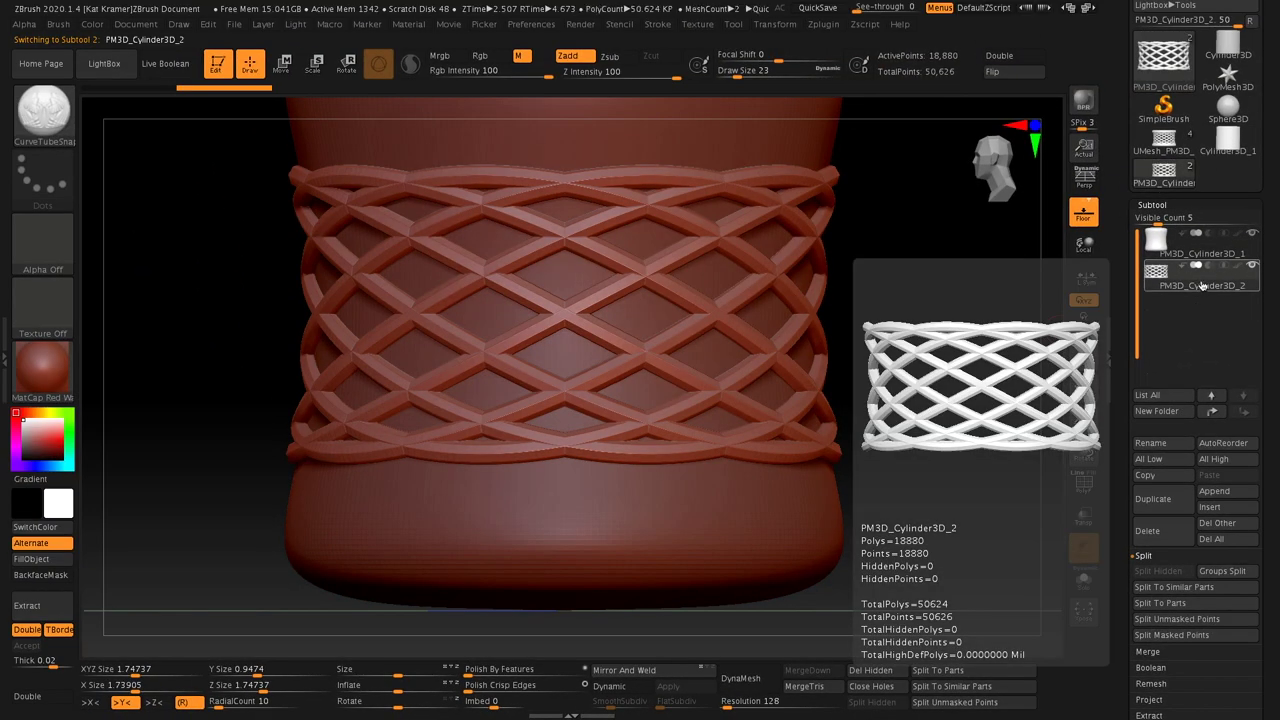
{"action": "mouse_move", "coordinate": [1202, 240]}
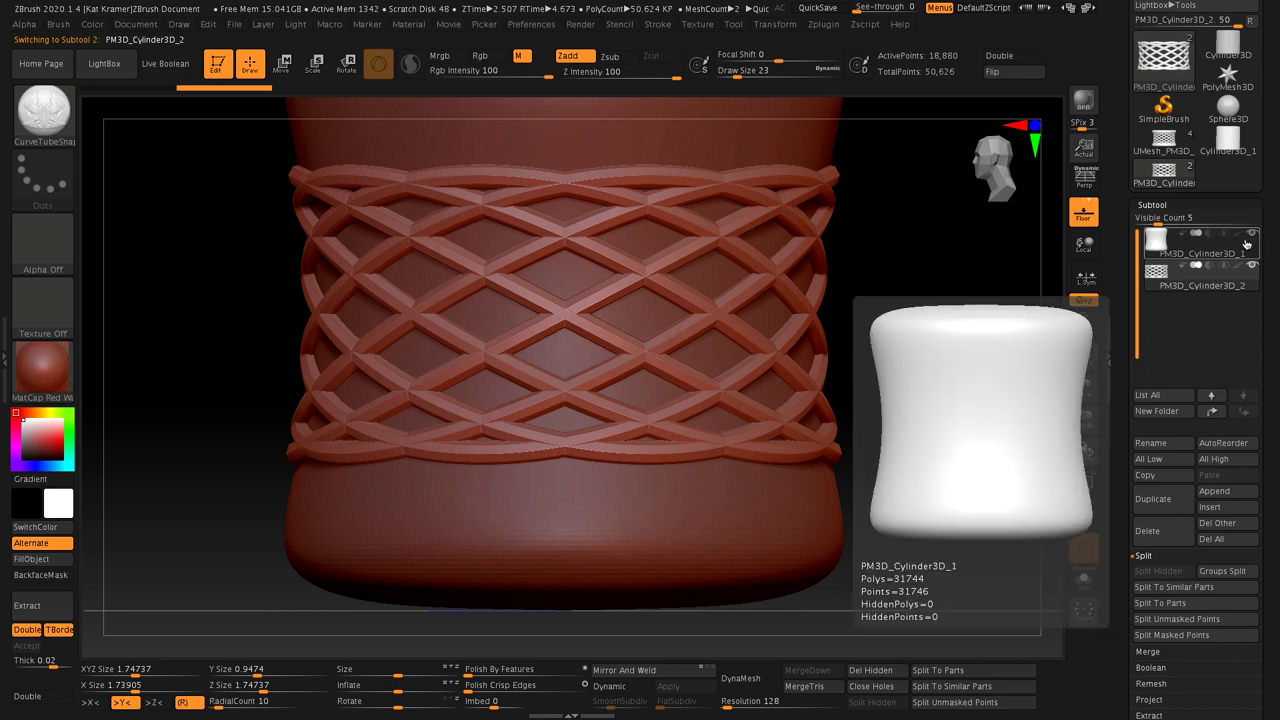
{"action": "mouse_move", "coordinate": [1181, 275]}
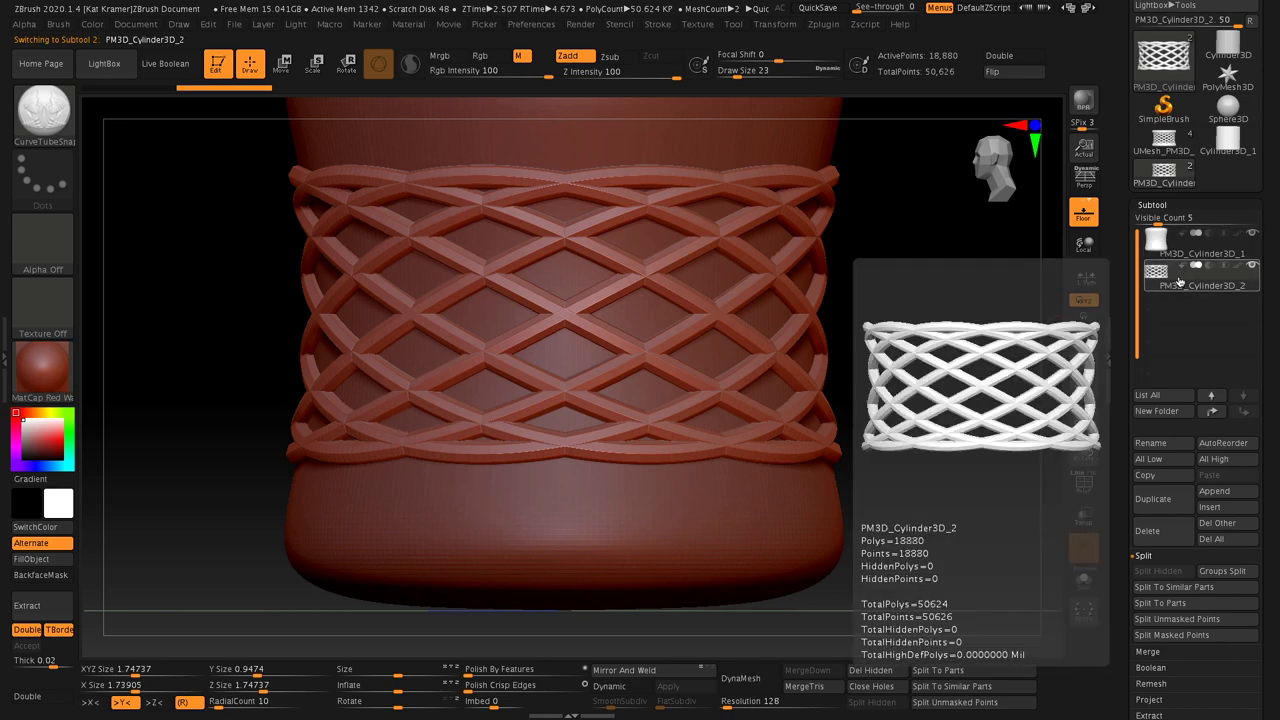
{"action": "left_click", "coordinate": [1253, 234]}
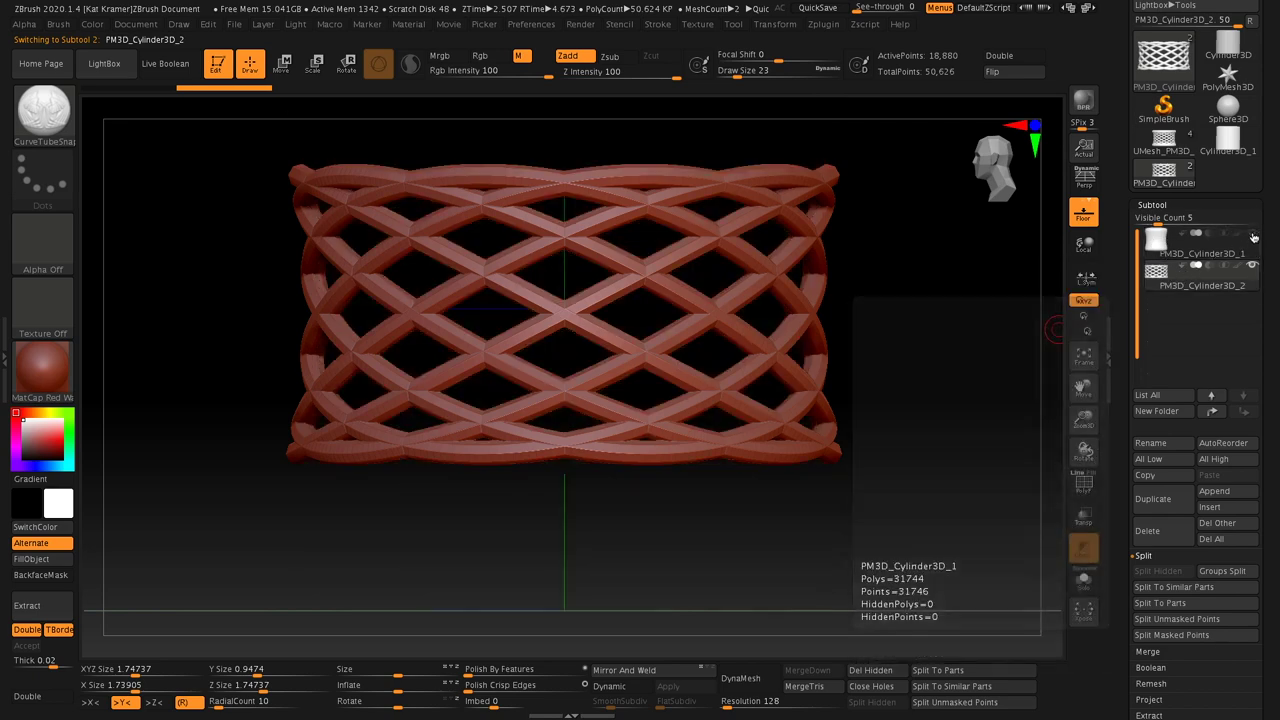
{"action": "left_click_drag", "start_coordinate": [875, 364], "coordinate": [834, 371]}
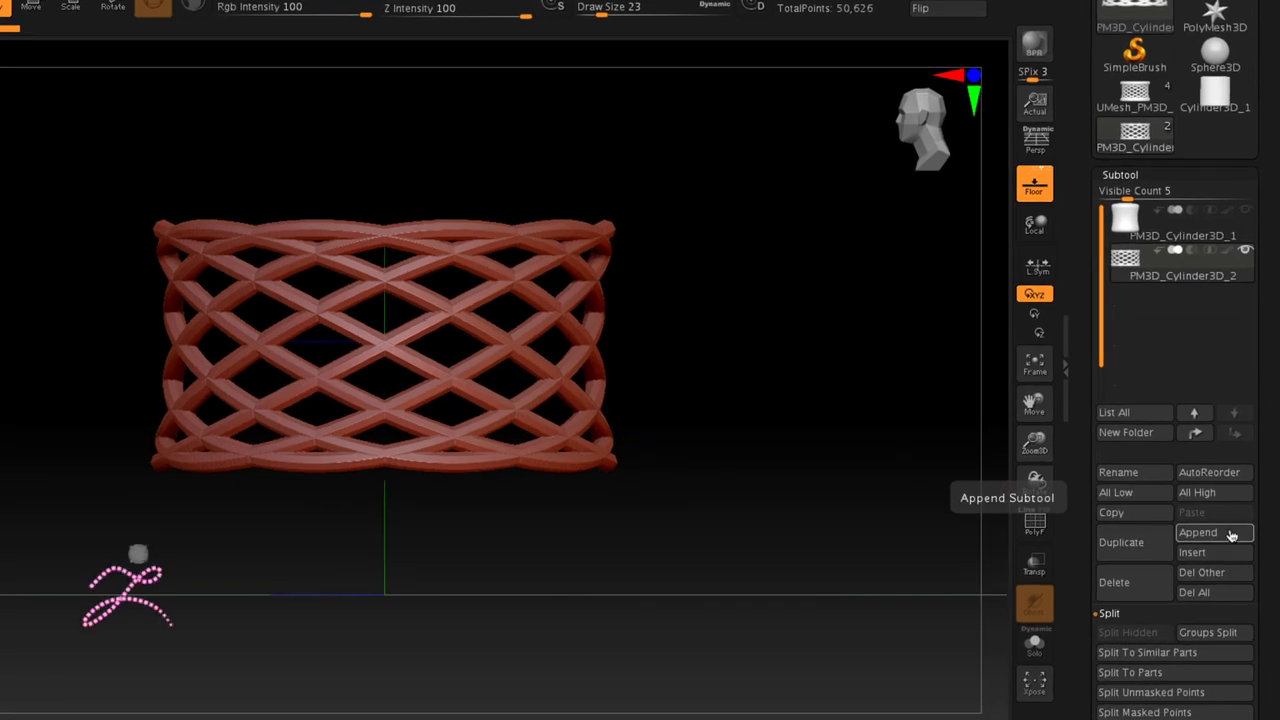
Step: Append a Ring3D mesh as a new subtool and make it the active one
{"action": "left_click", "coordinate": [1231, 535]}
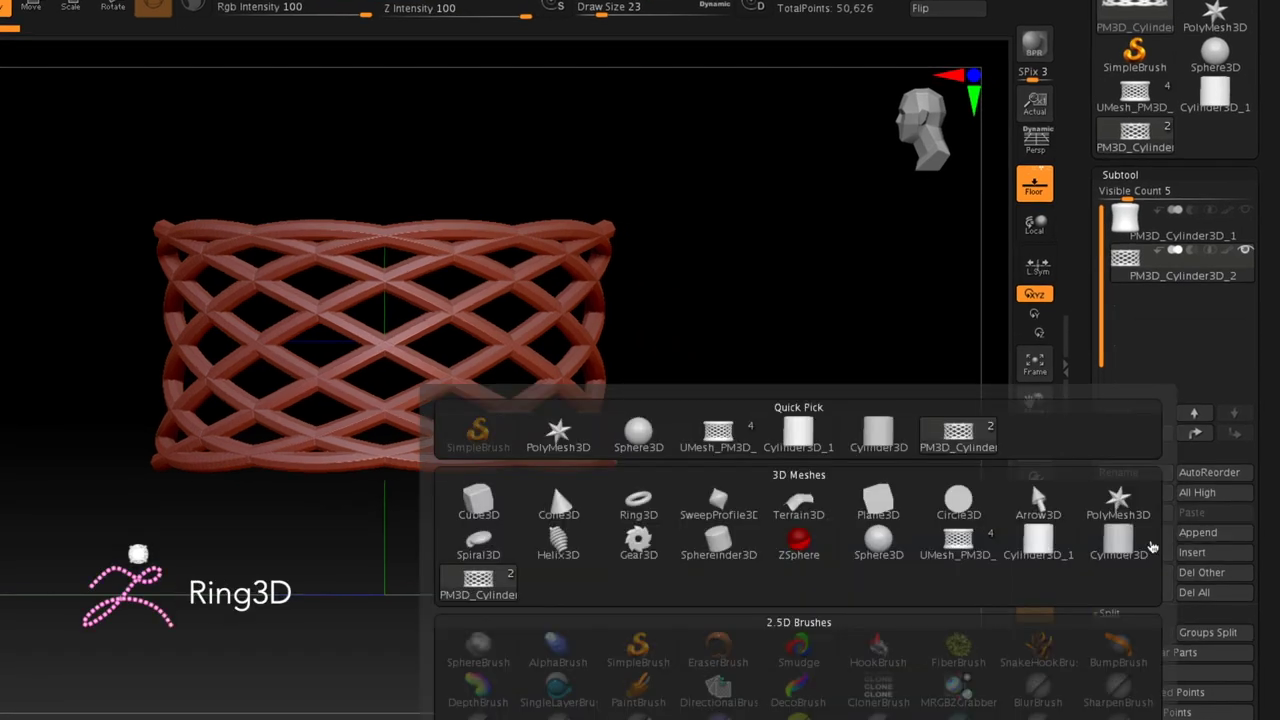
{"action": "left_click", "coordinate": [640, 508]}
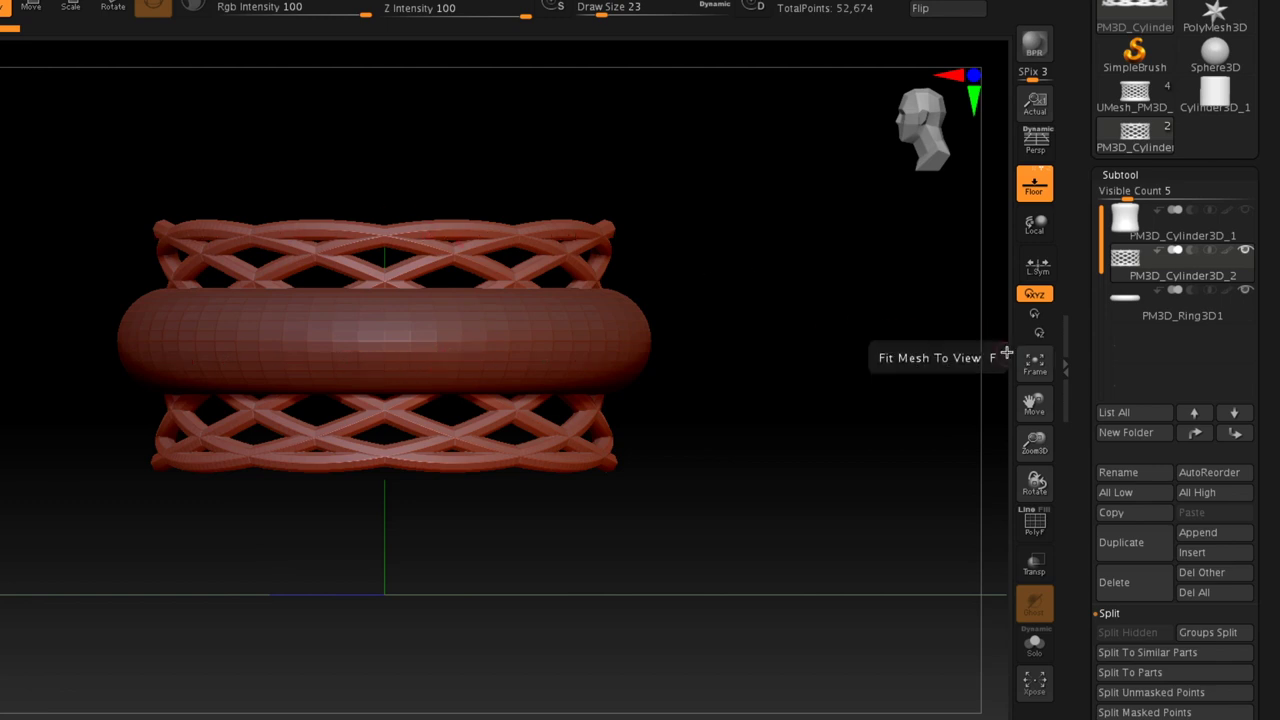
{"action": "left_click", "coordinate": [1183, 316]}
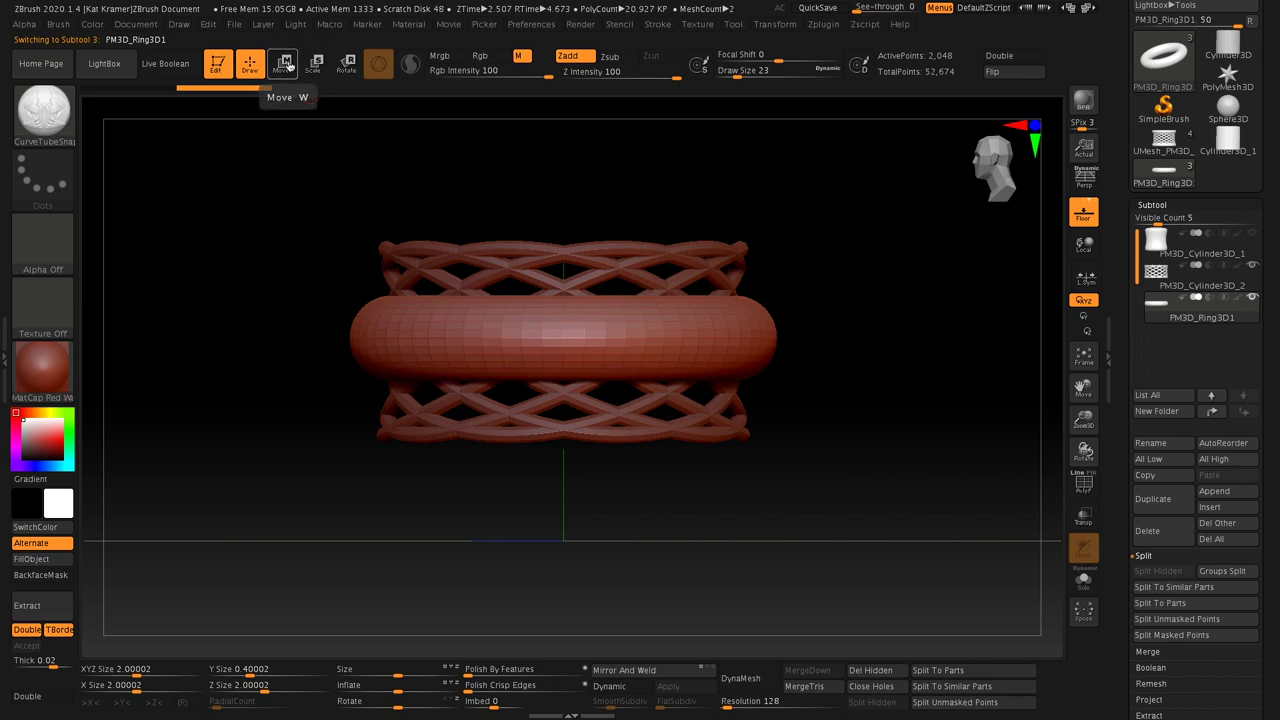
Step: Move the ring up along Y onto the lattice's top edge, turning on transparency to align it
{"action": "left_click", "coordinate": [286, 64]}
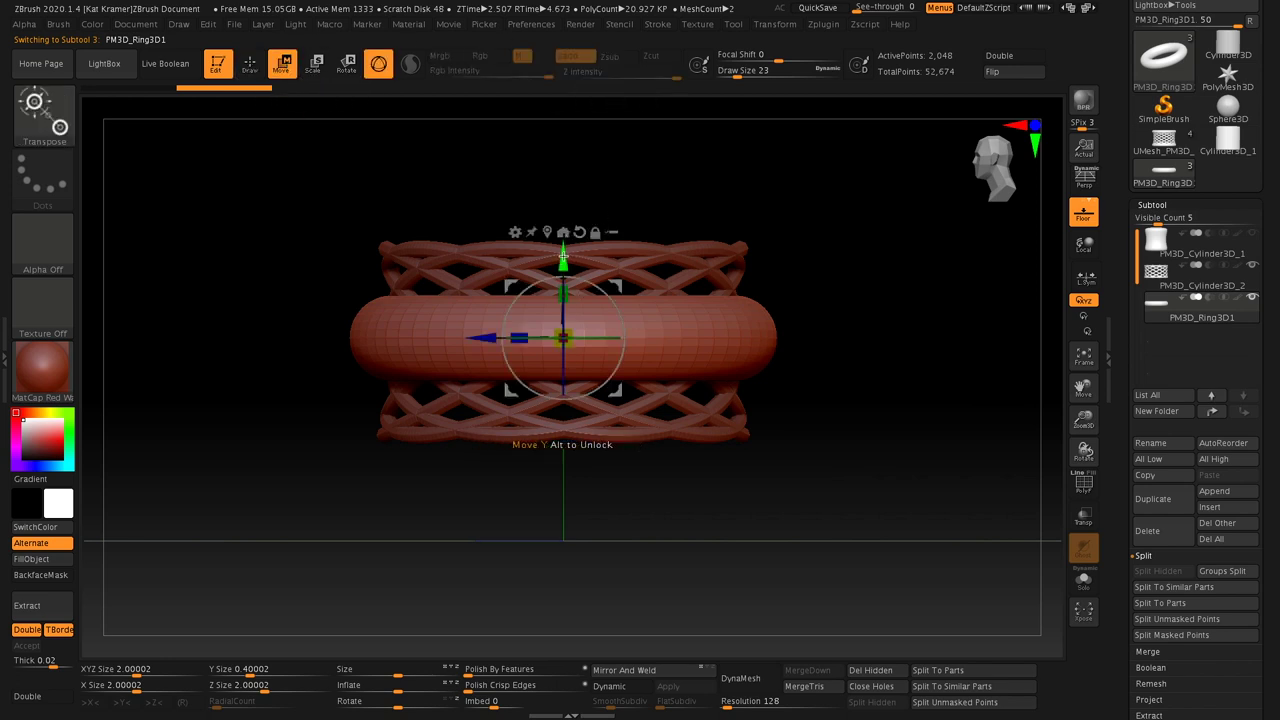
{"action": "left_click_drag", "start_coordinate": [563, 258], "coordinate": [550, 174]}
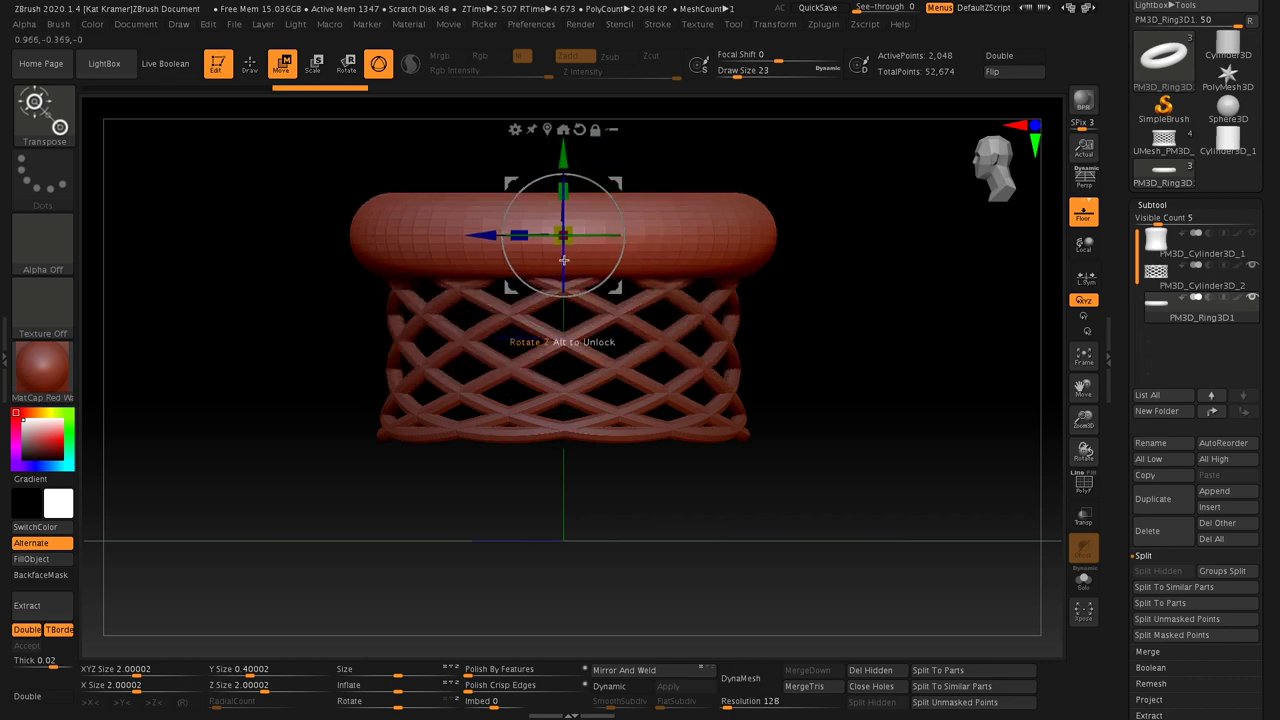
{"action": "mouse_move", "coordinate": [831, 246]}
{"action": "left_mouse_down"}
{"action": "mouse_move", "coordinate": [891, 317]}
{"action": "mouse_move", "coordinate": [816, 270]}
{"action": "mouse_move", "coordinate": [824, 252]}
{"action": "left_mouse_up"}
{"action": "mouse_move", "coordinate": [562, 145]}
{"action": "left_mouse_down"}
{"action": "mouse_move", "coordinate": [570, 110]}
{"action": "mouse_move", "coordinate": [577, 133]}
{"action": "left_mouse_up"}
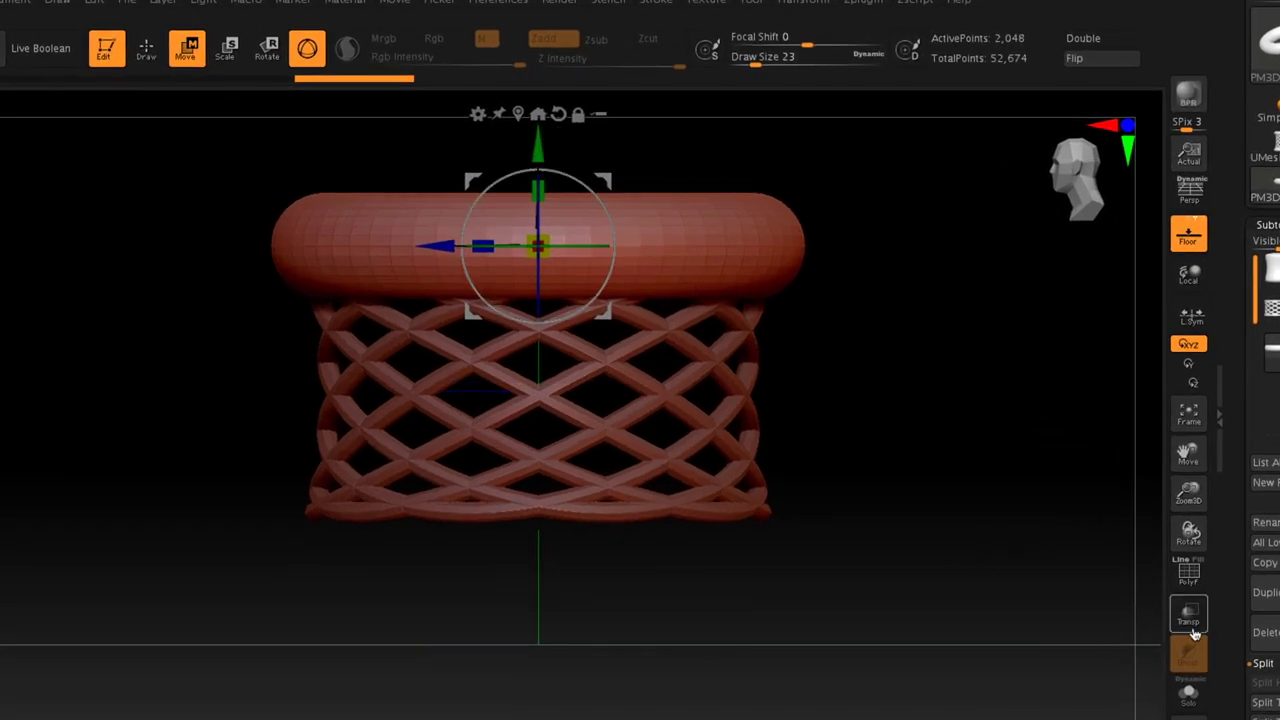
{"action": "left_click", "coordinate": [1190, 616]}
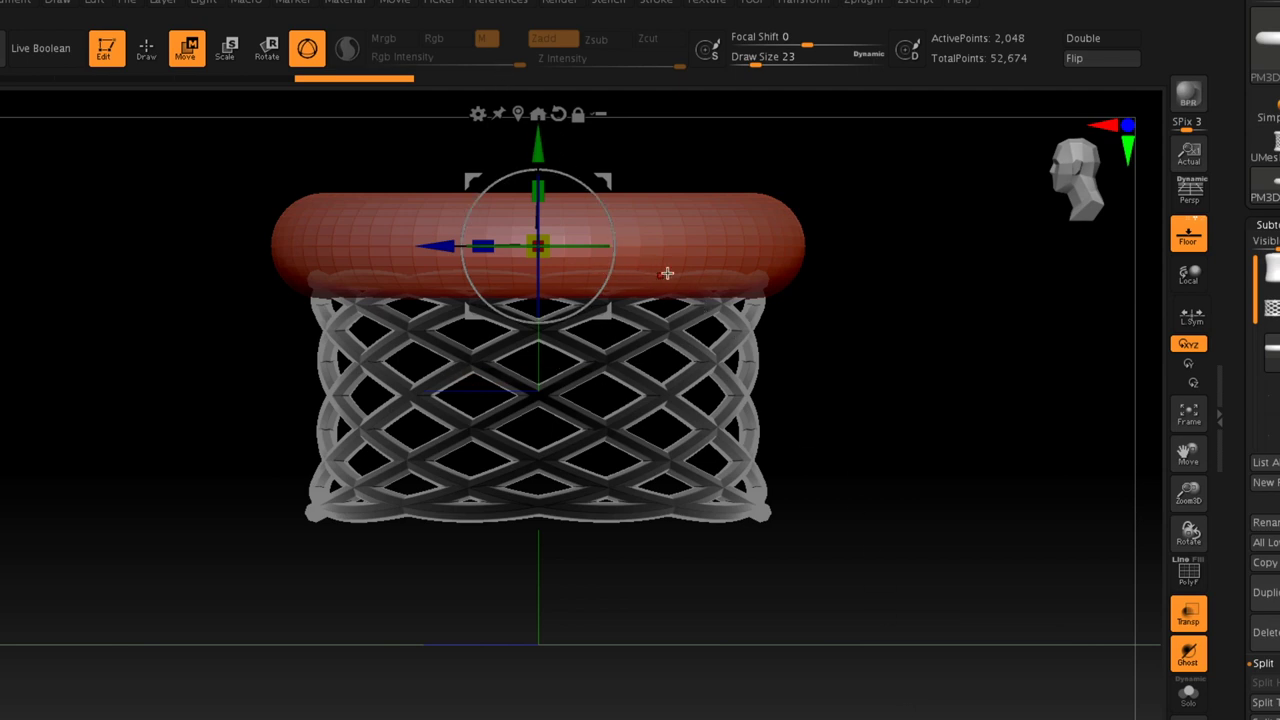
{"action": "left_click_drag", "start_coordinate": [536, 140], "coordinate": [541, 158]}
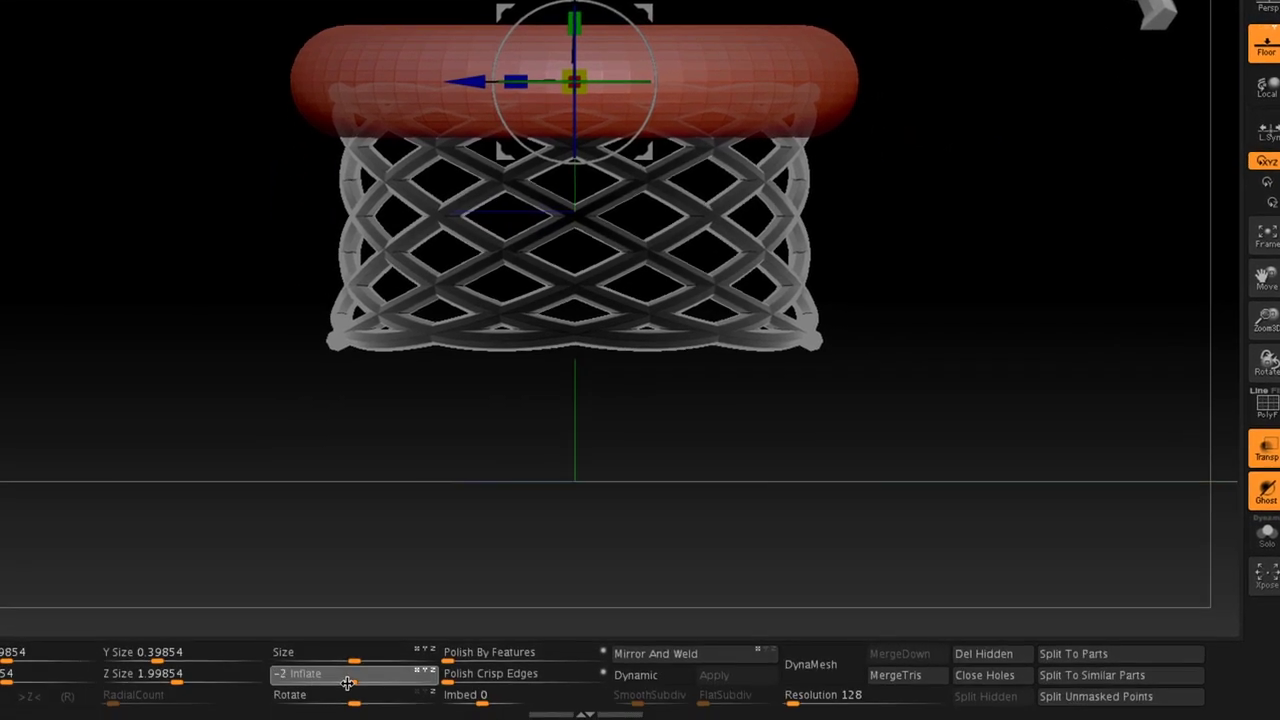
Step: Thin the ring with negative Inflate, then adjust its height and overall scale so it covers the lattice's top rim
{"action": "left_click_drag", "start_coordinate": [328, 685], "coordinate": [285, 690]}
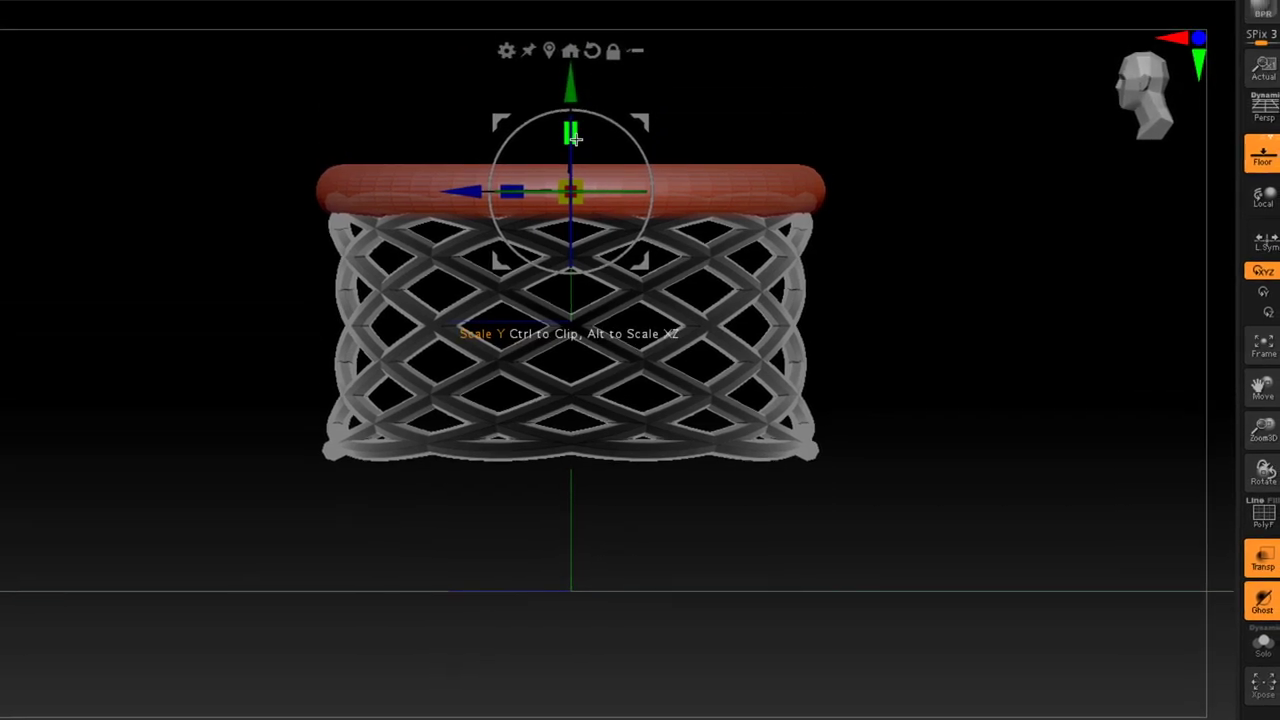
{"action": "left_click_drag", "start_coordinate": [575, 137], "coordinate": [577, 104]}
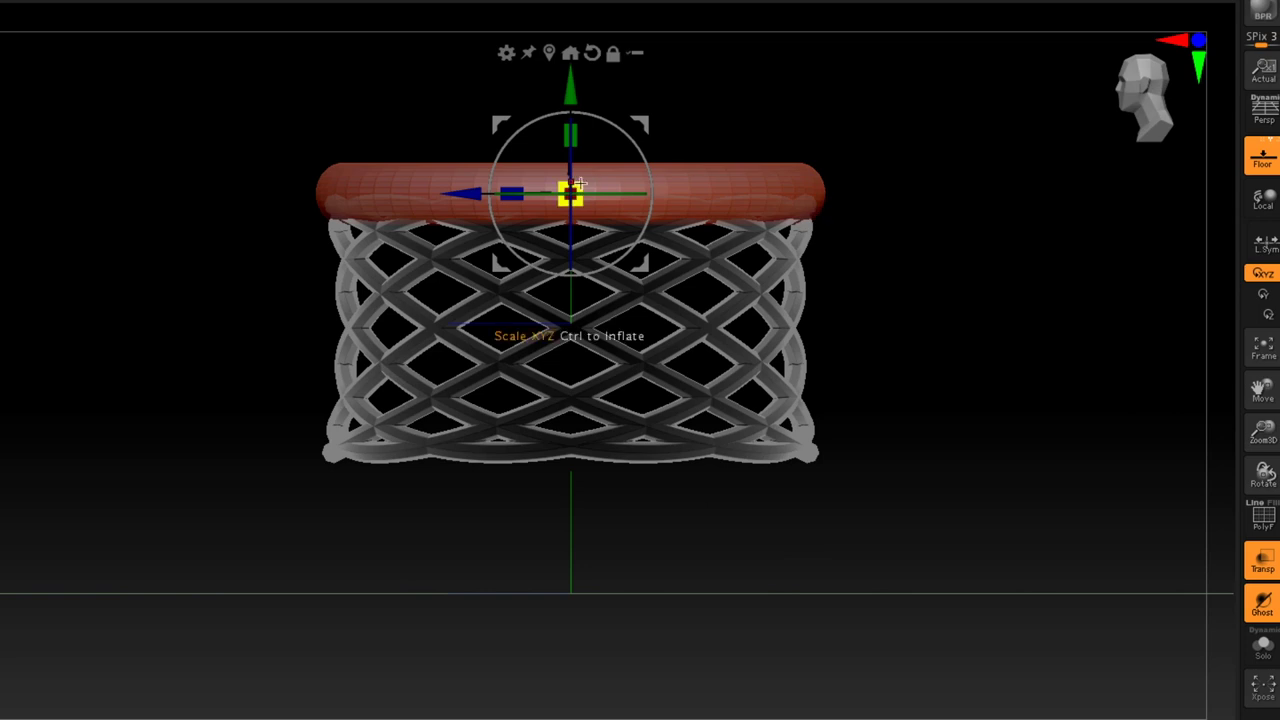
{"action": "left_click_drag", "start_coordinate": [572, 183], "coordinate": [590, 181]}
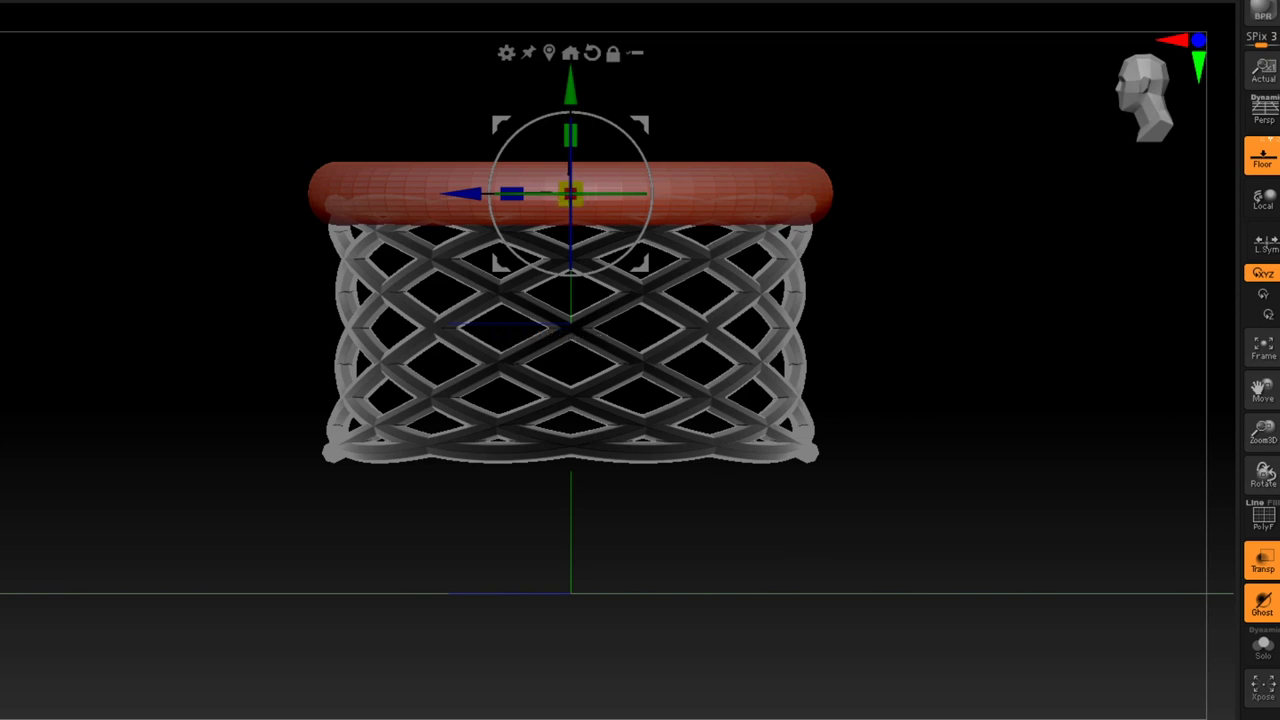
{"action": "left_click_drag", "start_coordinate": [570, 193], "coordinate": [584, 180]}
{"action": "mouse_move", "coordinate": [891, 251]}
{"action": "left_mouse_down"}
{"action": "mouse_move", "coordinate": [929, 363]}
{"action": "mouse_move", "coordinate": [897, 226]}
{"action": "mouse_move", "coordinate": [889, 259]}
{"action": "left_mouse_up"}
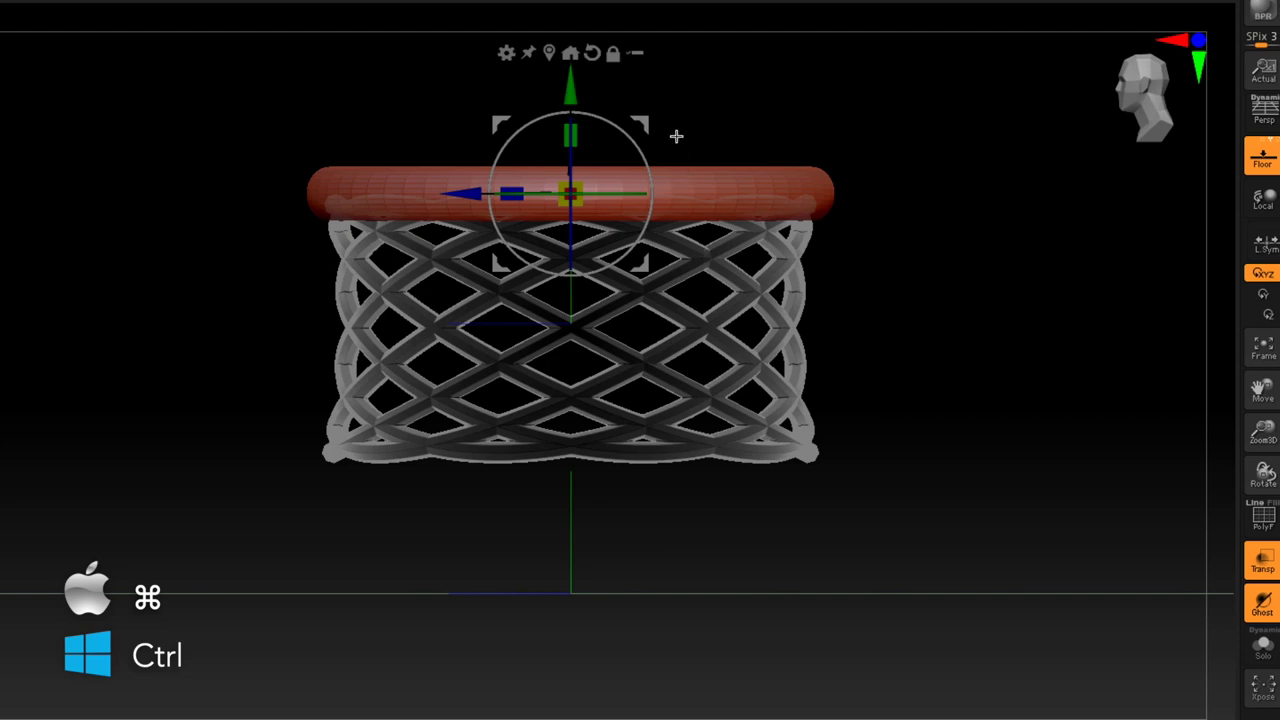
Step: Duplicate the ring down along Y onto the lattice's bottom edge and clear the mask from the top ring
{"action": "left_click_drag", "start_coordinate": [567, 78], "coordinate": [567, 352], "text": "ctrl"}
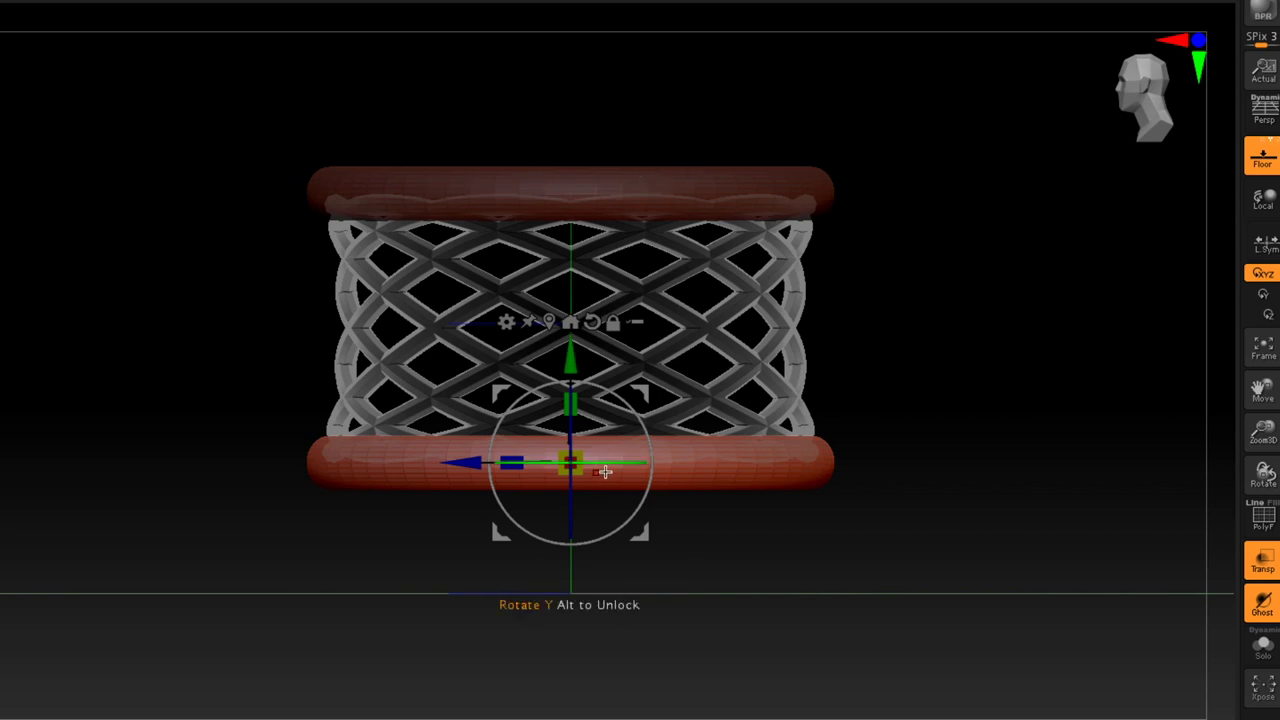
{"action": "left_click_drag", "start_coordinate": [608, 449], "coordinate": [628, 425]}
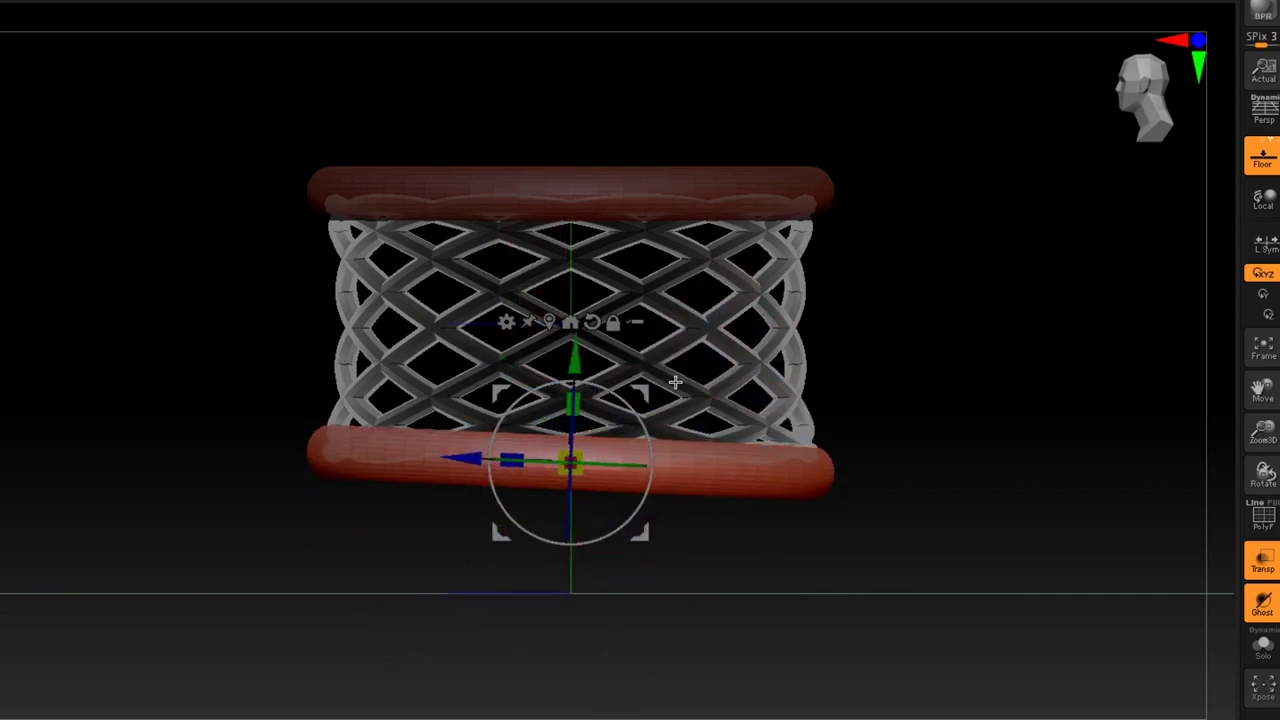
{"action": "key", "text": "ctrl+z"}
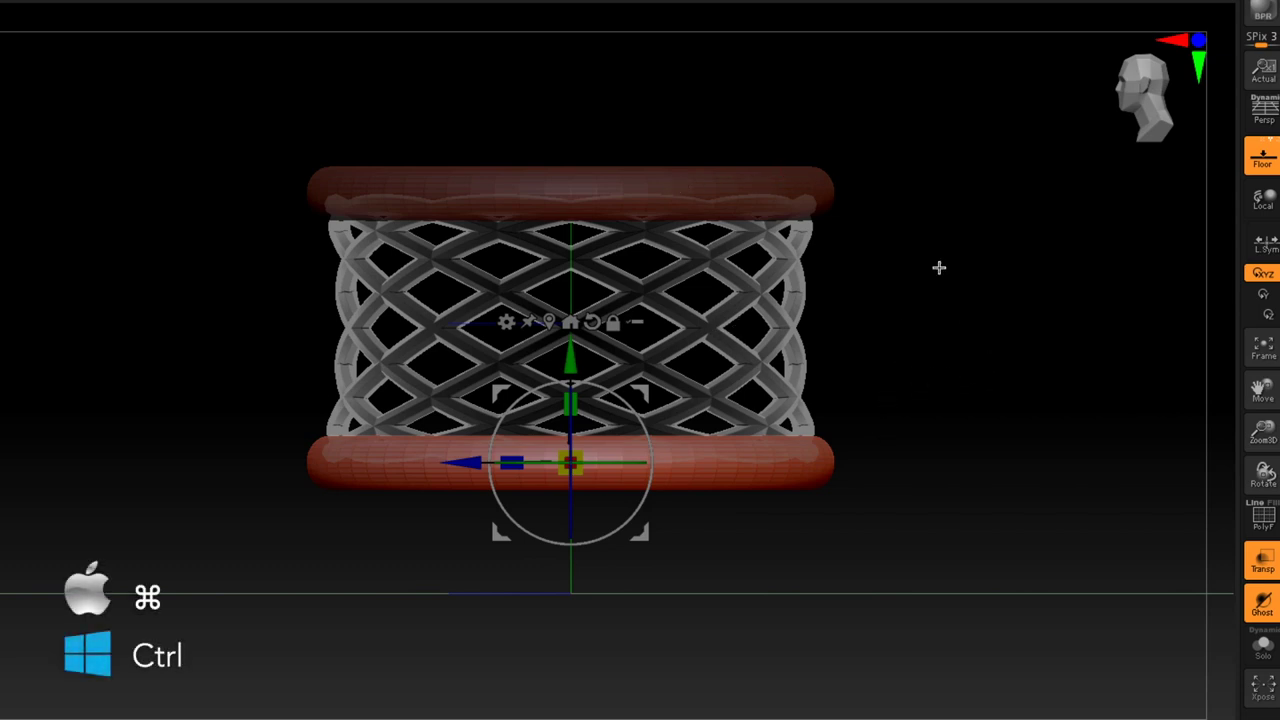
{"action": "key", "text": "ctrl+z"}
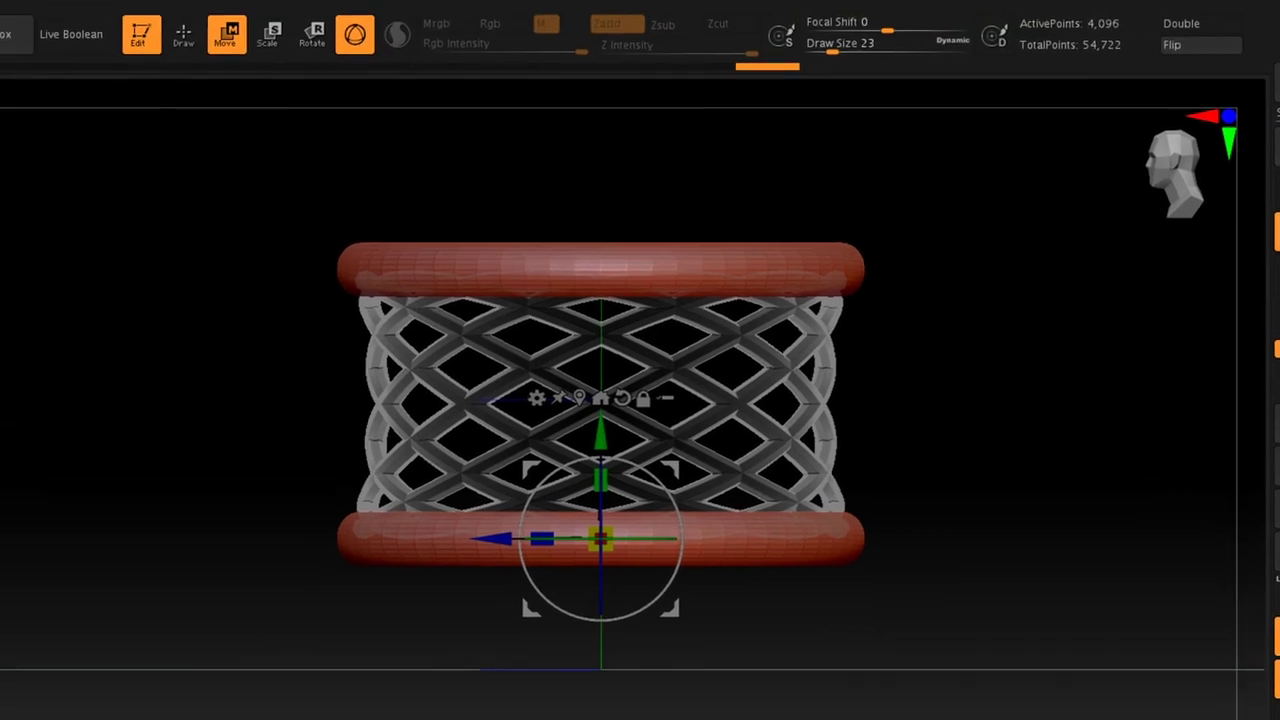
Step: Centre the gizmo between the two rings and apply Mesh To Axis to the pair
{"action": "key", "text": "space"}
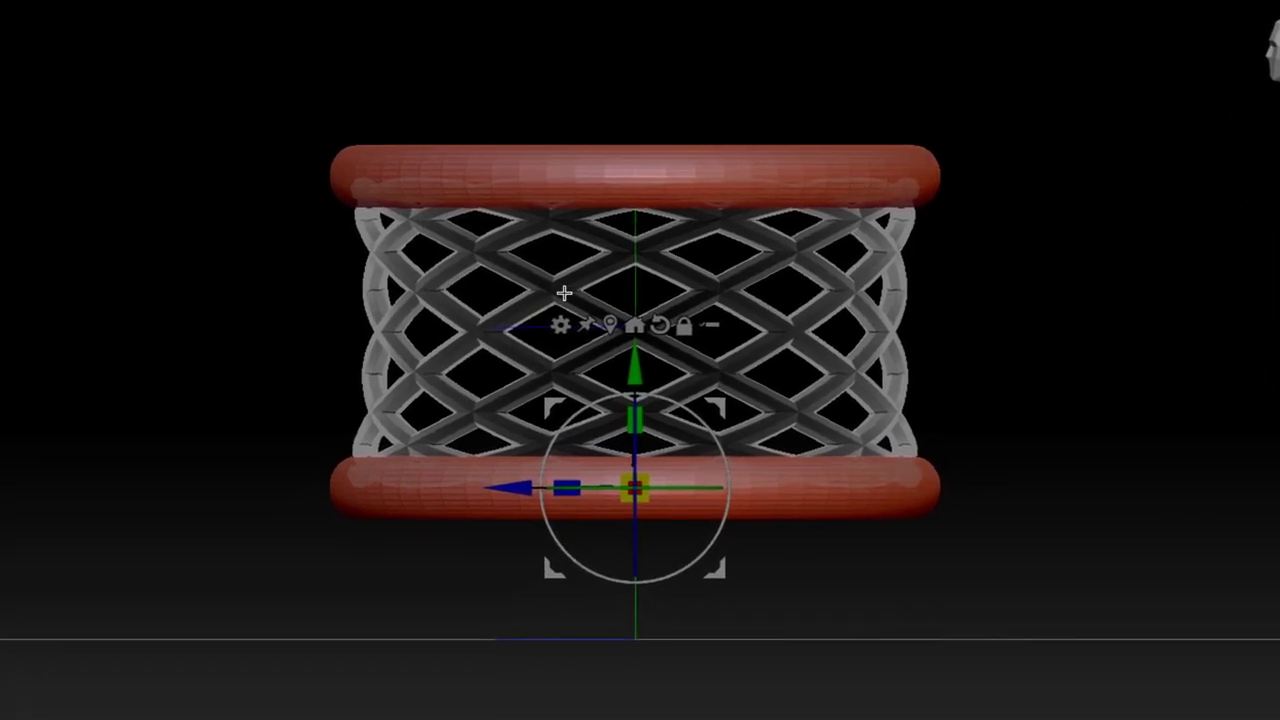
{"action": "left_click", "coordinate": [608, 323]}
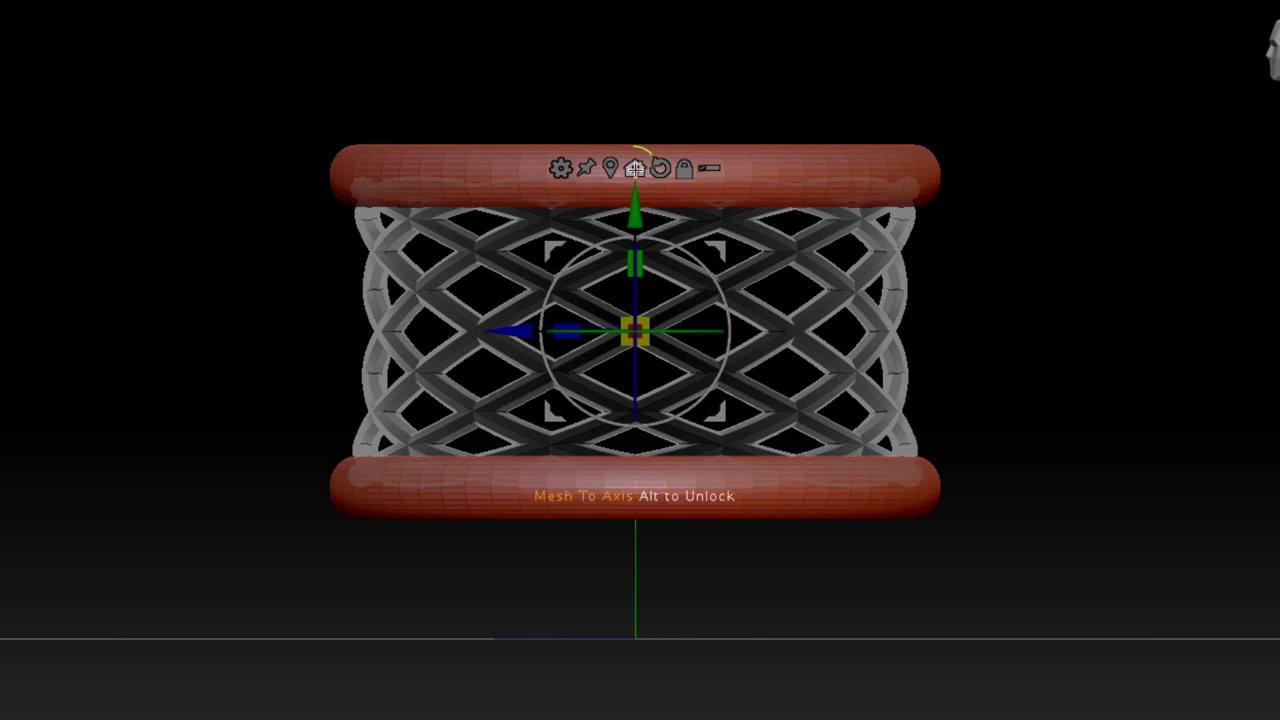
{"action": "left_click", "coordinate": [634, 168]}
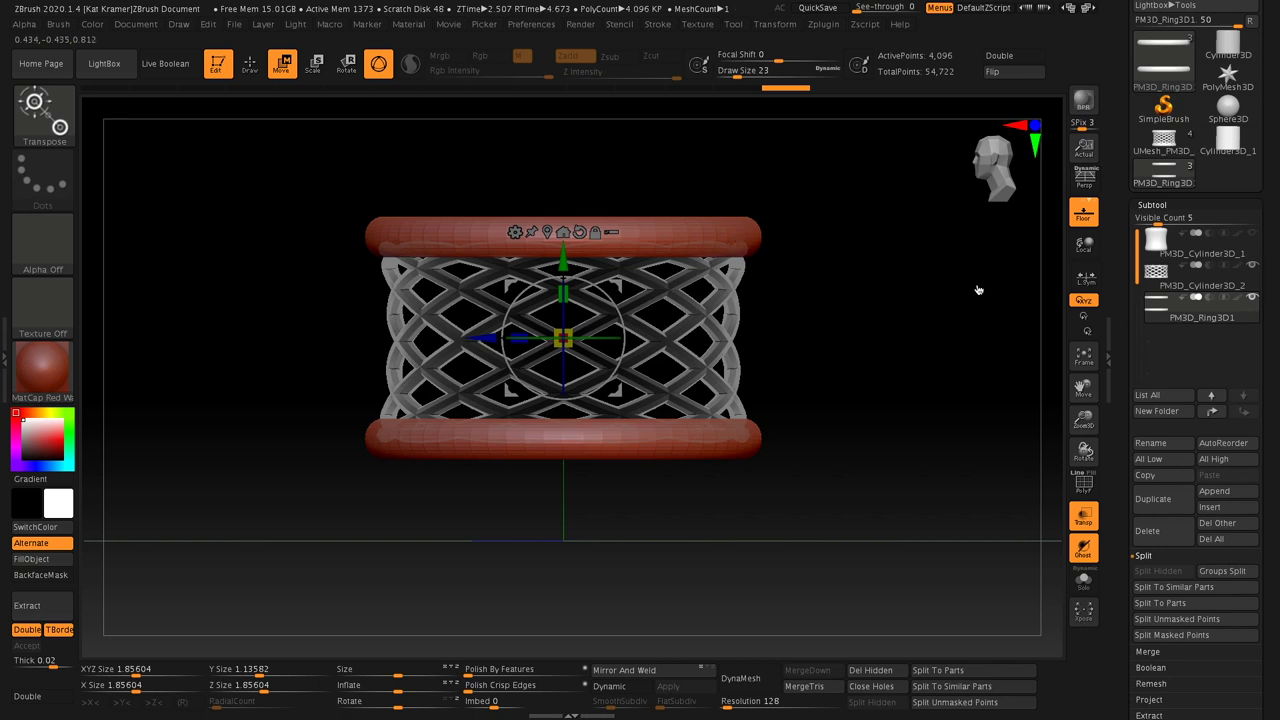
Step: Select the lattice subtool, turn off its radial symmetry and centre the gizmo on its unmasked mesh
{"action": "left_click", "coordinate": [1199, 286]}
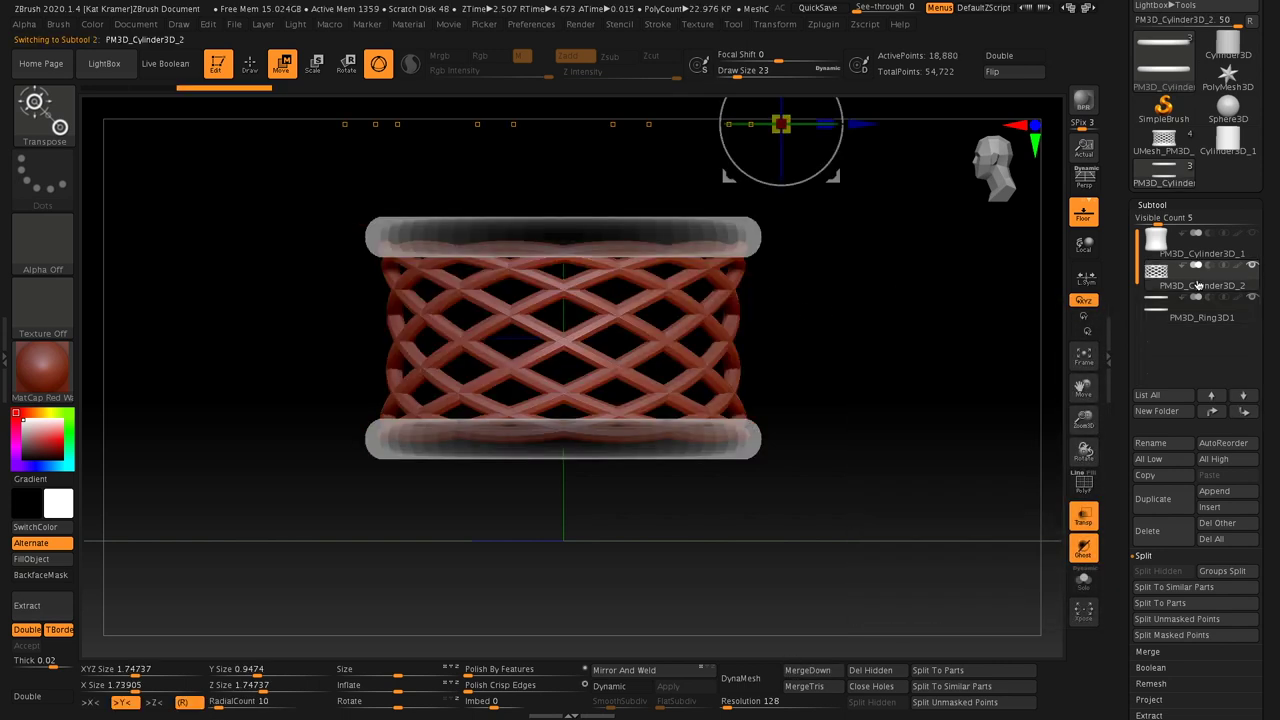
{"action": "left_click_drag", "start_coordinate": [799, 324], "coordinate": [819, 399], "text": "alt"}
{"action": "left_click_drag", "start_coordinate": [883, 206], "coordinate": [913, 283], "text": "alt"}
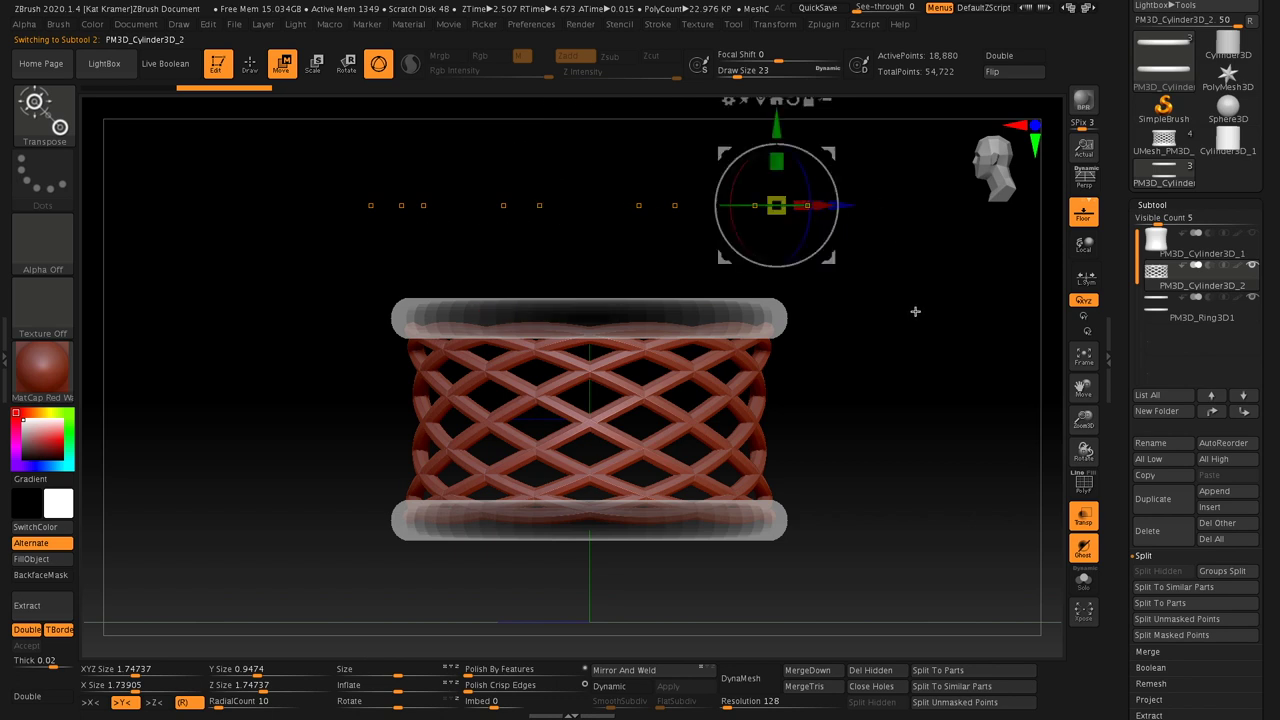
{"action": "key", "text": "x"}
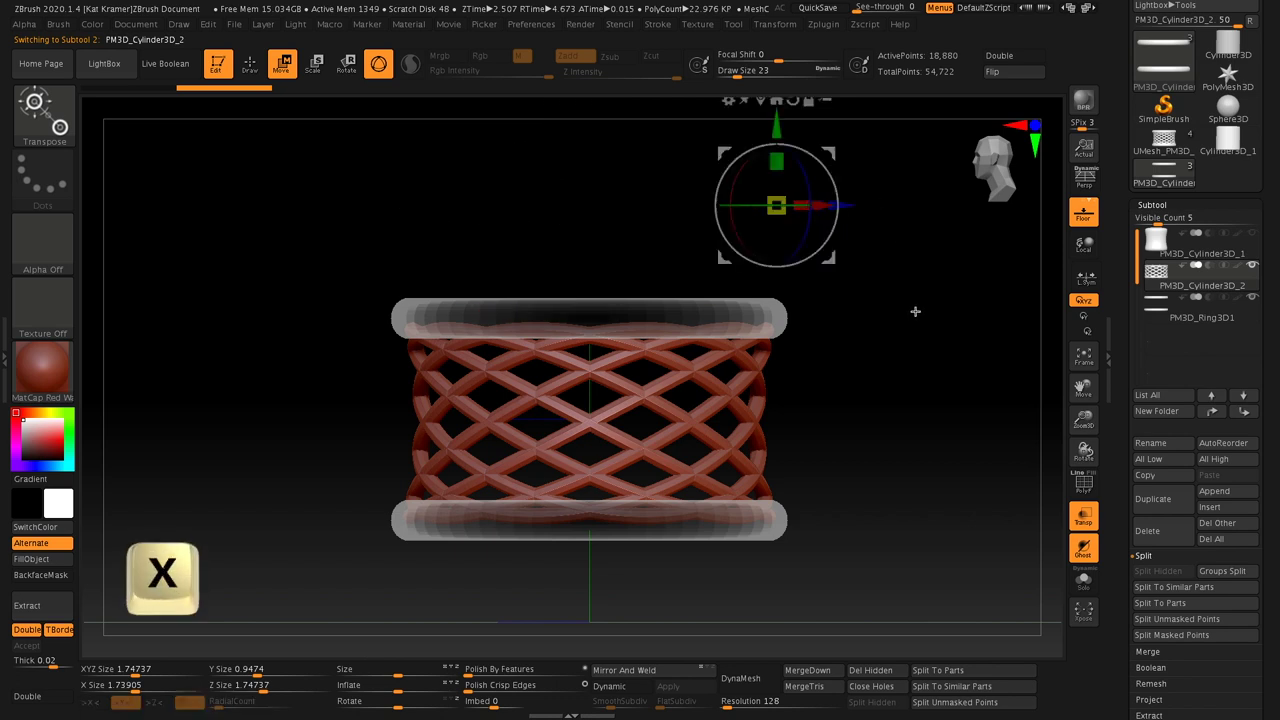
{"action": "left_click_drag", "start_coordinate": [895, 294], "coordinate": [899, 318], "text": "alt"}
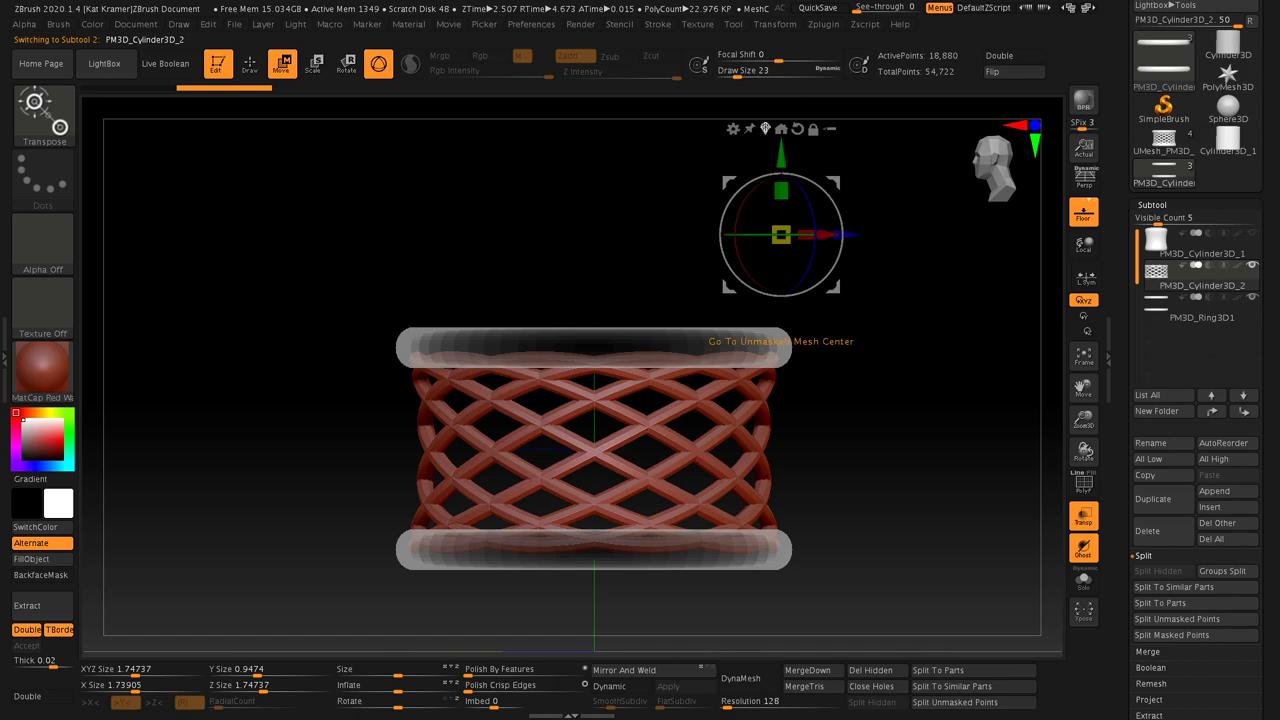
{"action": "left_click", "coordinate": [765, 128]}
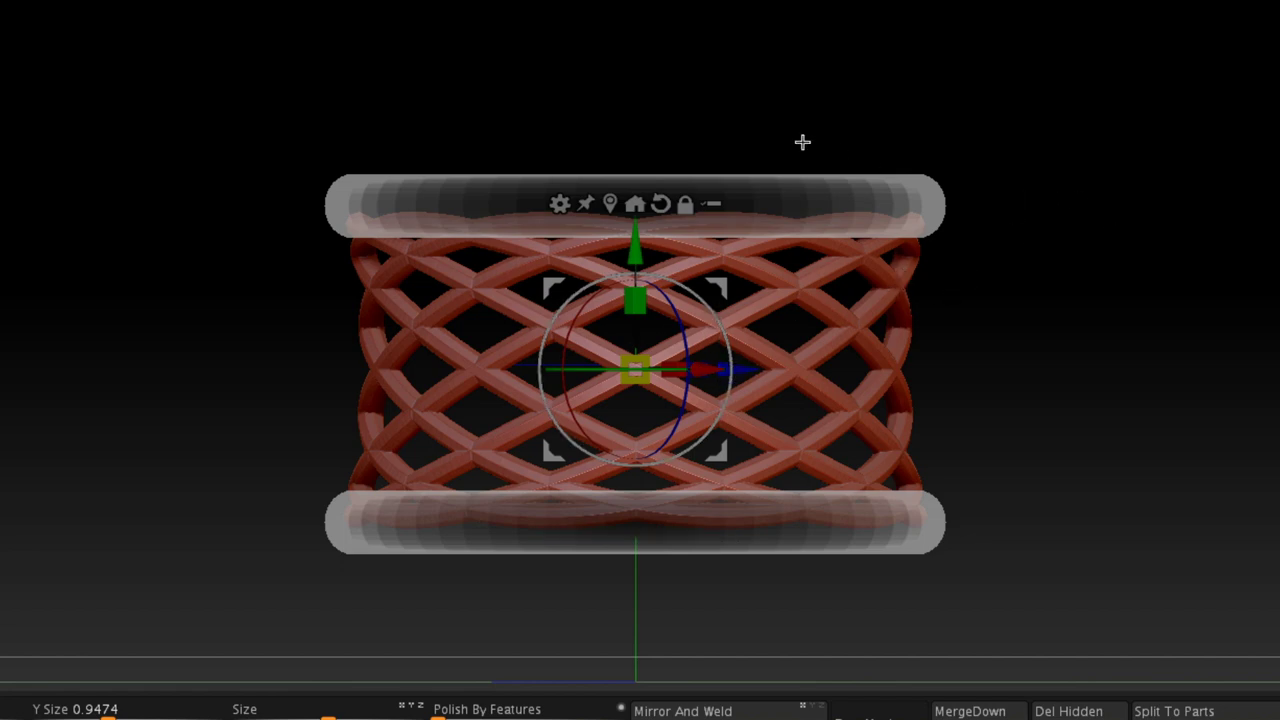
Step: Unlock the gizmo, reset its orientation and apply Mesh To Axis to the lattice
{"action": "left_click", "coordinate": [685, 204]}
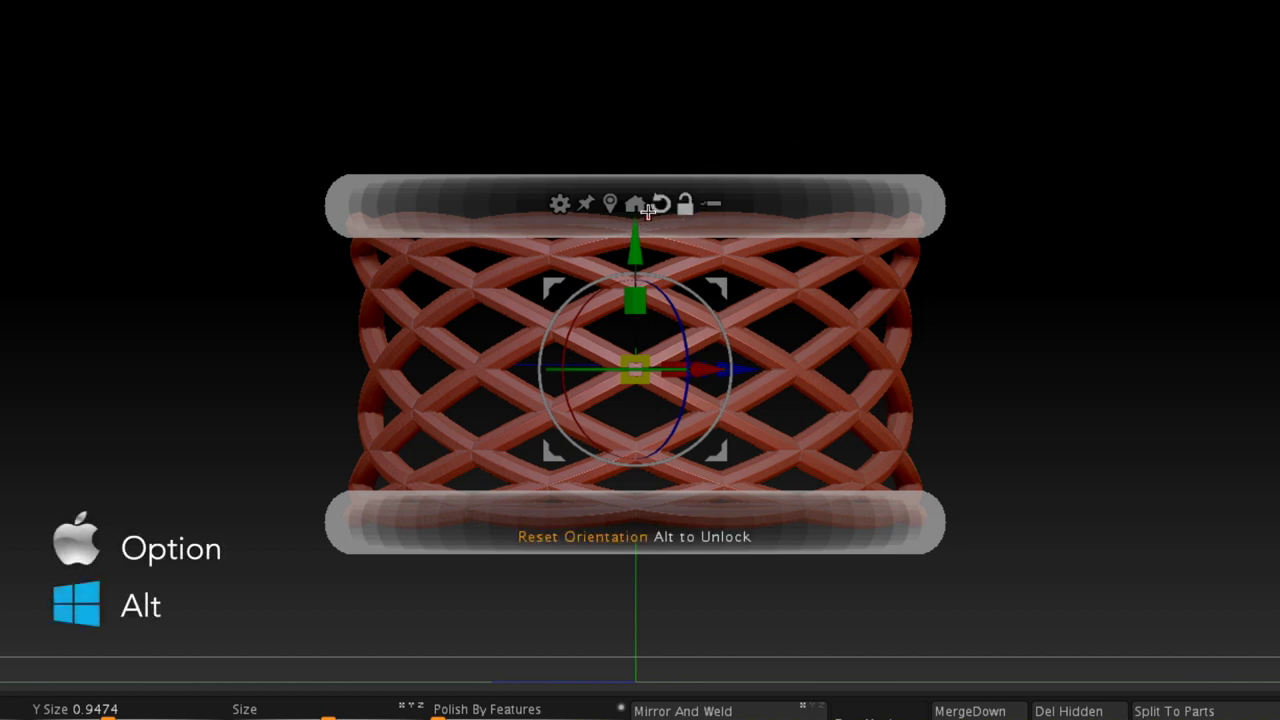
{"action": "left_click", "coordinate": [660, 203], "text": "alt"}
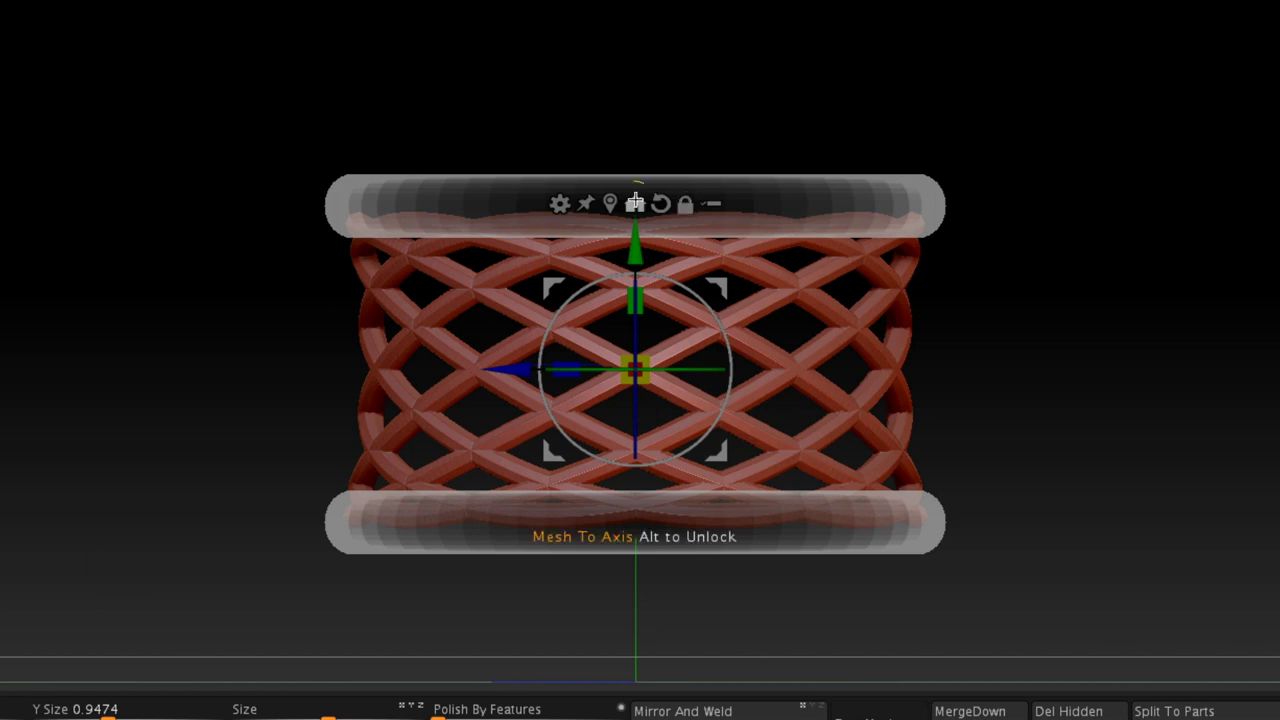
{"action": "left_click", "coordinate": [635, 199]}
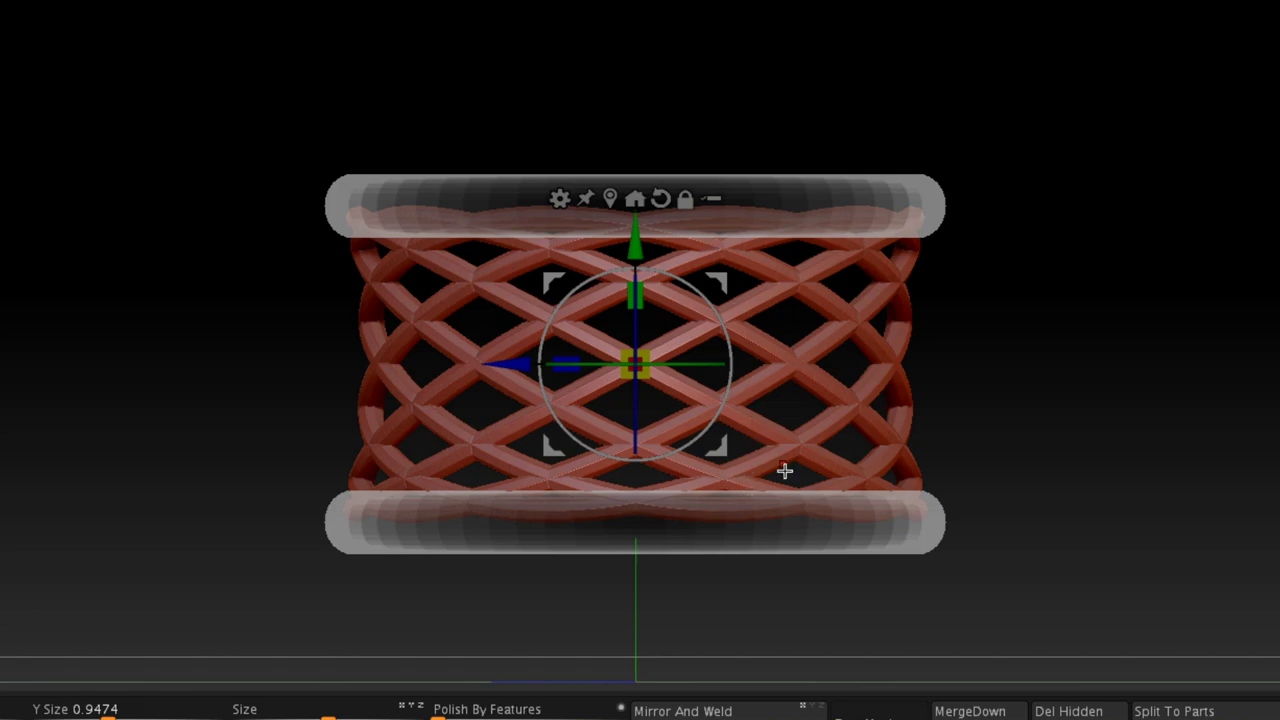
{"action": "left_click_drag", "start_coordinate": [1108, 263], "coordinate": [1023, 264]}
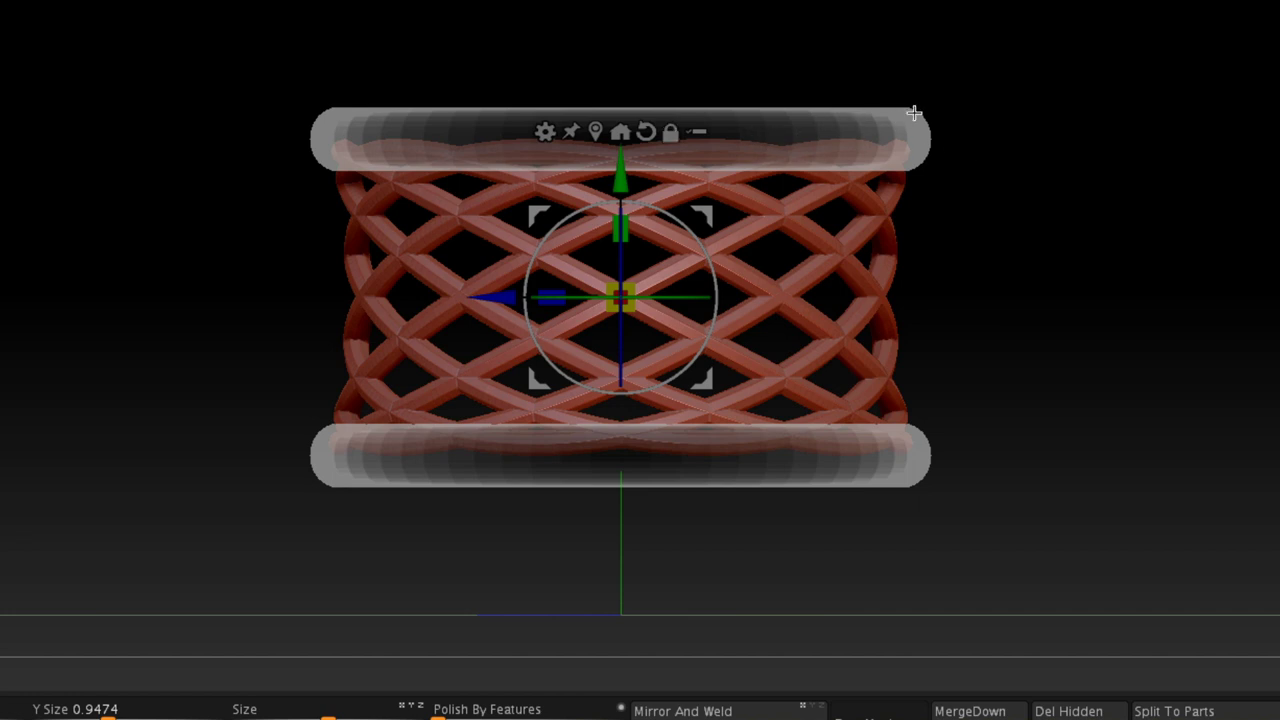
Step: Select the Ring3D pair and subdivide it twice in Draw mode to smooth both bands
{"action": "left_click", "coordinate": [798, 126], "text": "alt"}
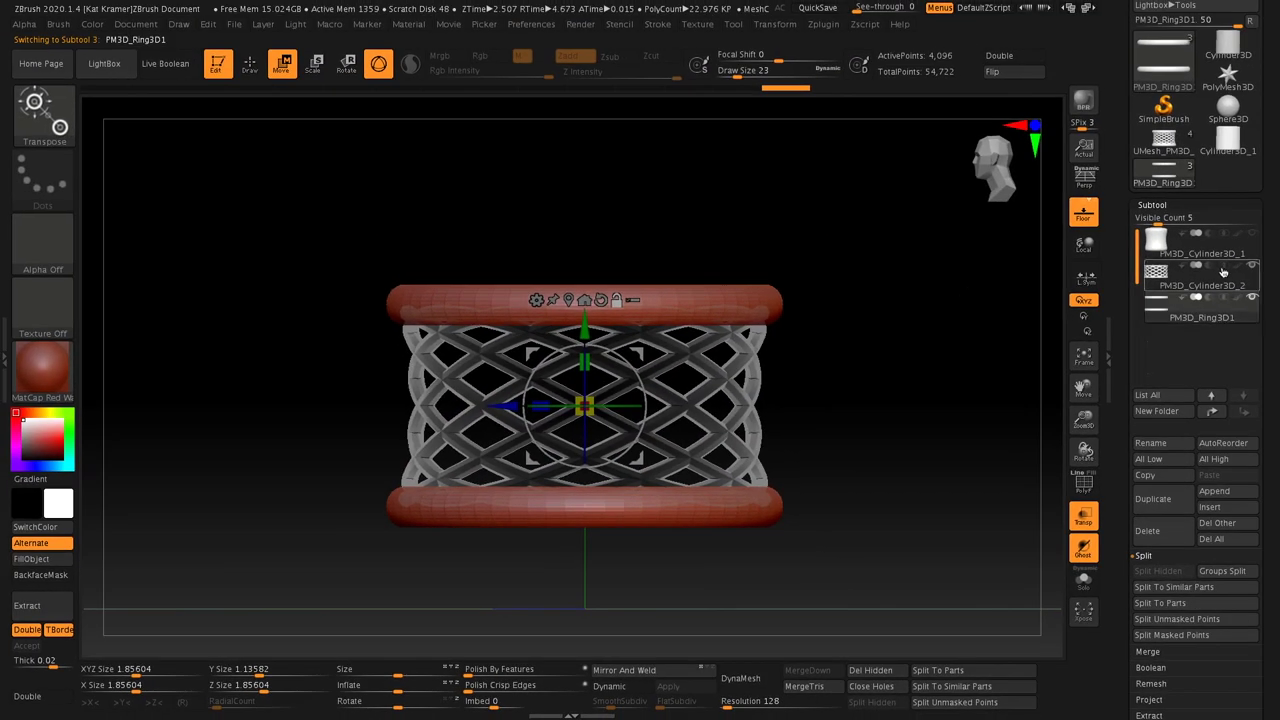
{"action": "mouse_move", "coordinate": [1230, 318]}
{"action": "left_click_drag", "start_coordinate": [877, 343], "coordinate": [890, 402], "text": "alt"}
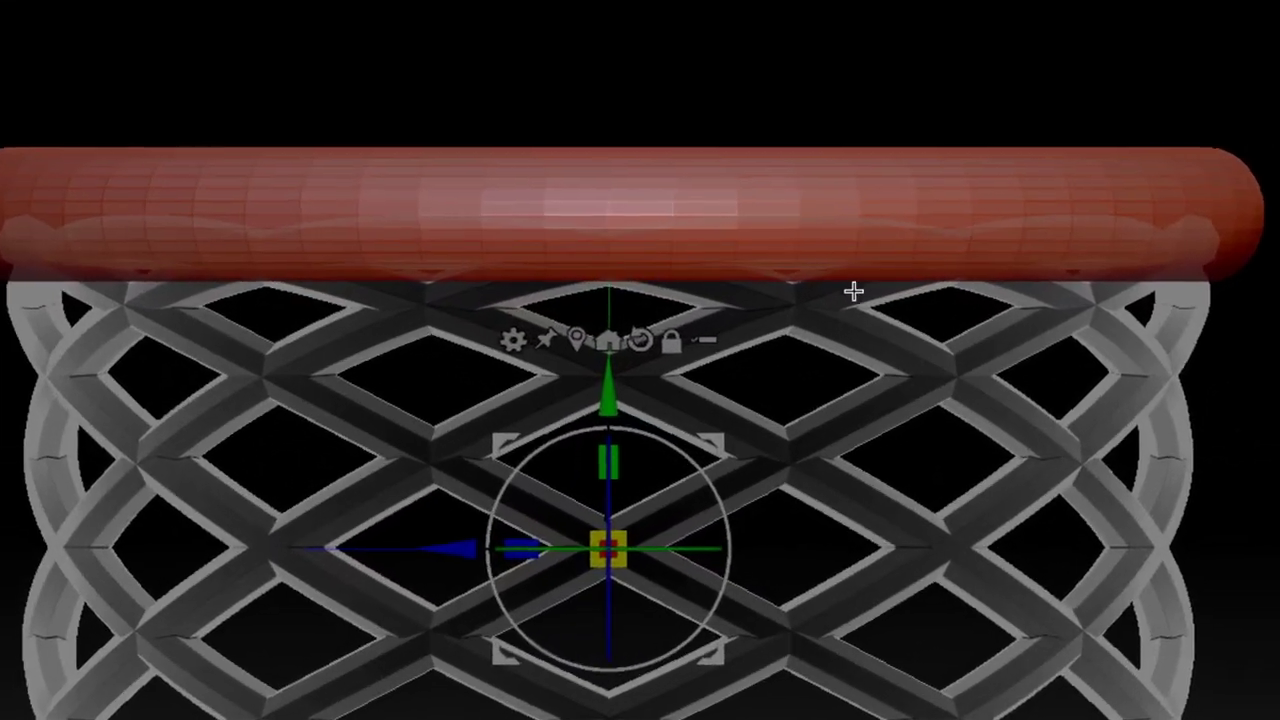
{"action": "left_click_drag", "start_coordinate": [853, 291], "coordinate": [830, 288], "text": "alt"}
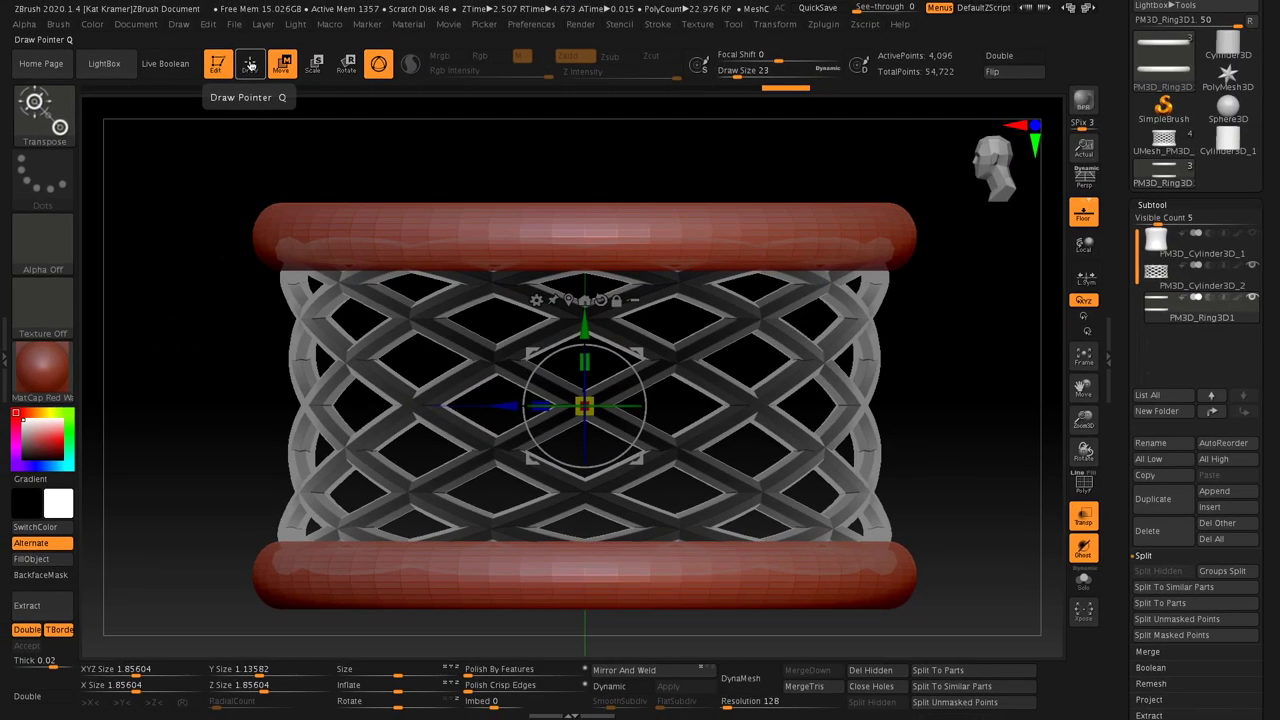
{"action": "left_click", "coordinate": [250, 65]}
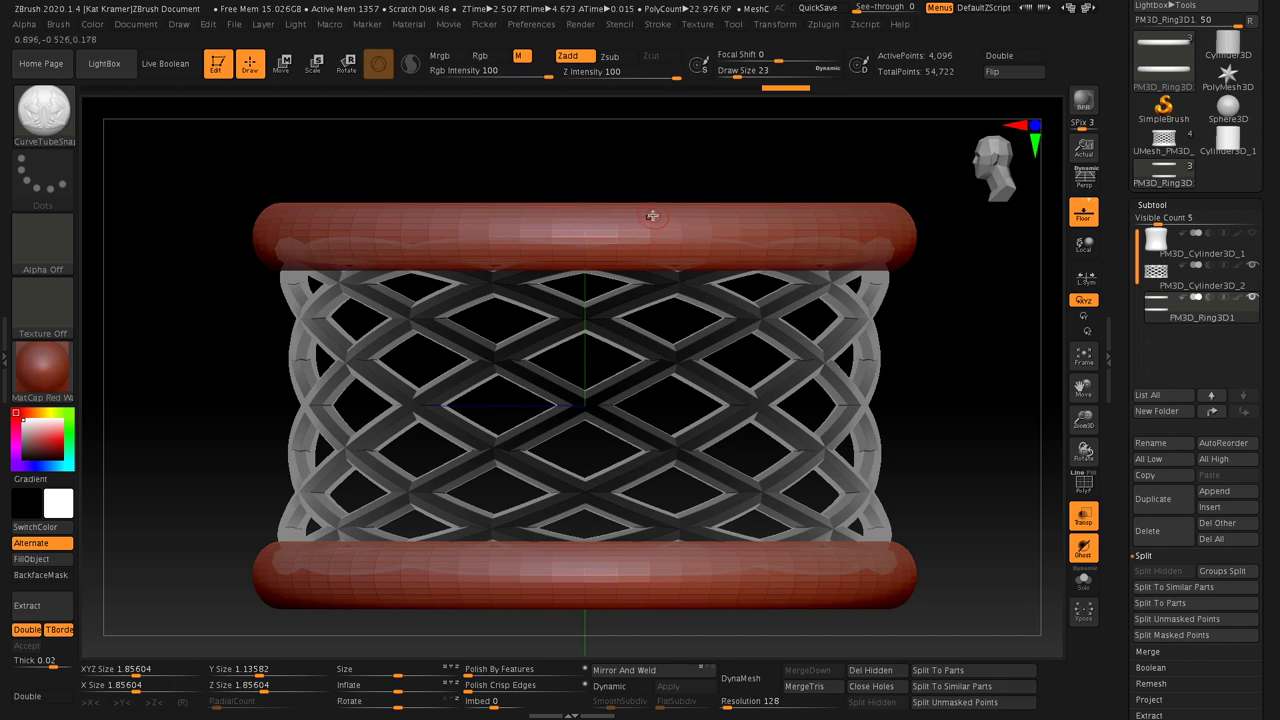
{"action": "key", "text": "ctrl+d"}
{"action": "key", "text": "ctrl+d"}
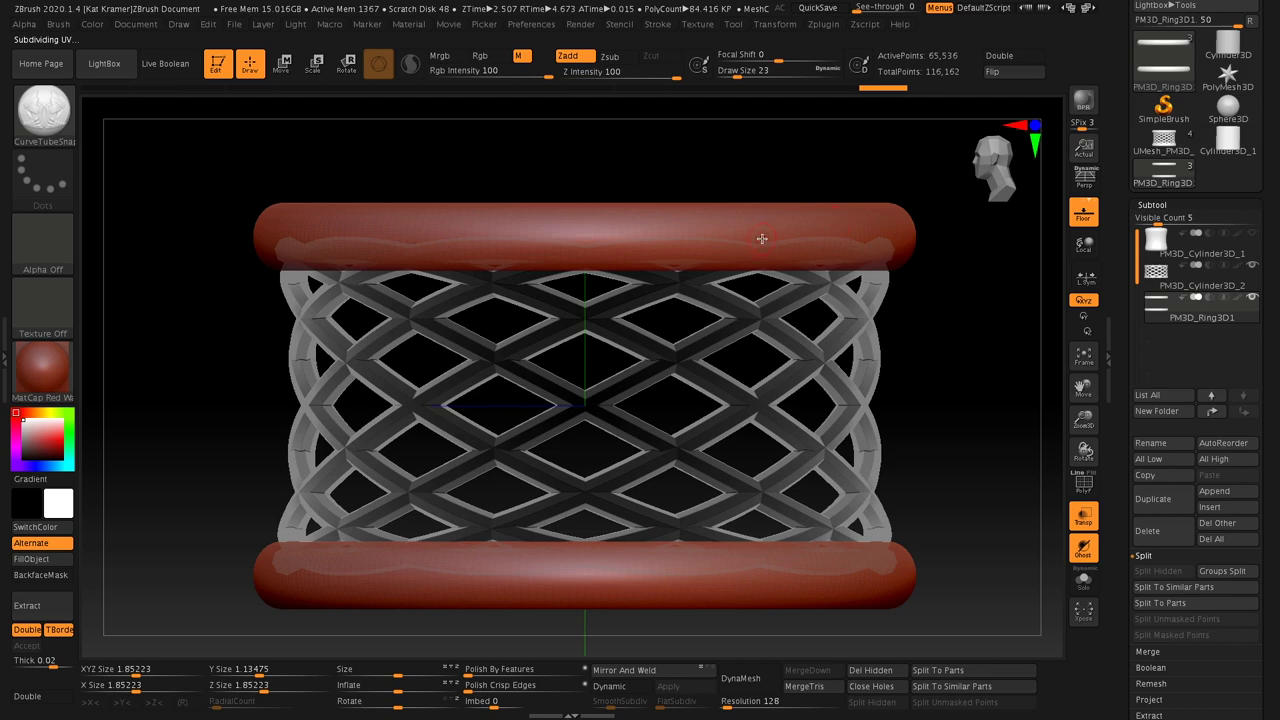
Step: Delete the ring pair's lower subdivision levels and bring up the Geometry subdivision settings
{"action": "key", "text": "3"}
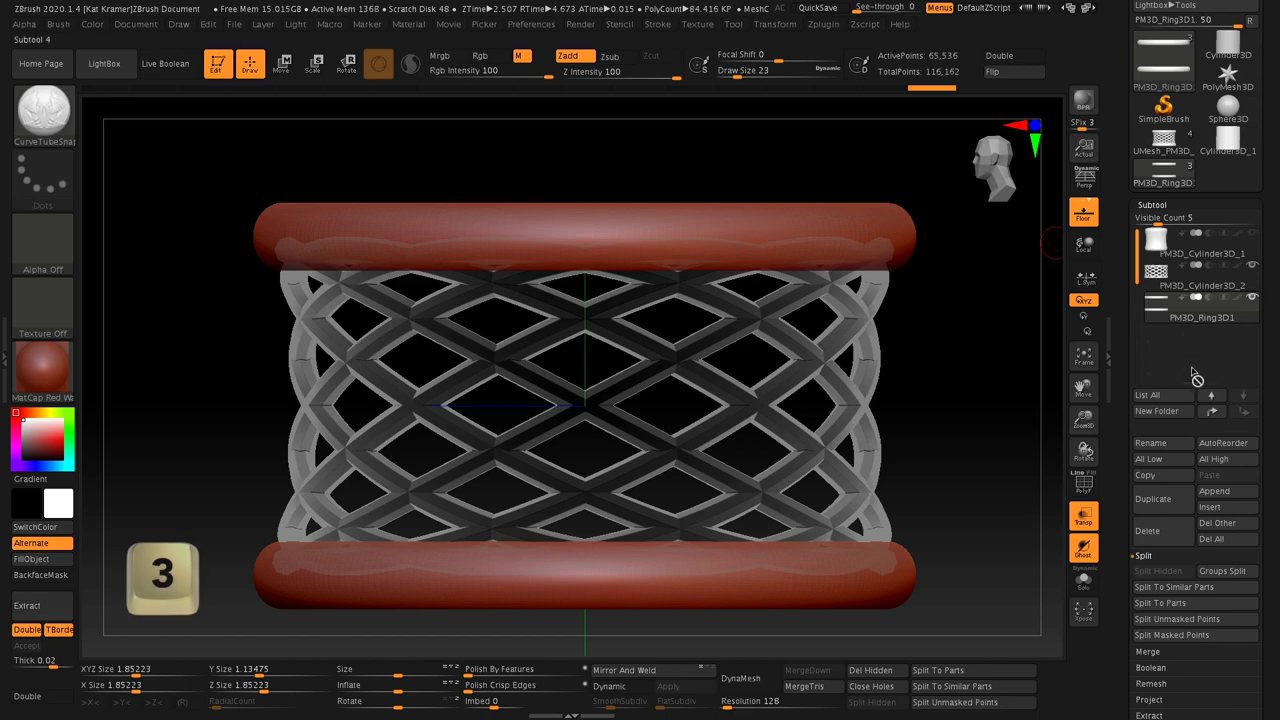
{"action": "scroll", "coordinate": [1249, 392], "scroll_direction": "down", "scroll_amount": 5}
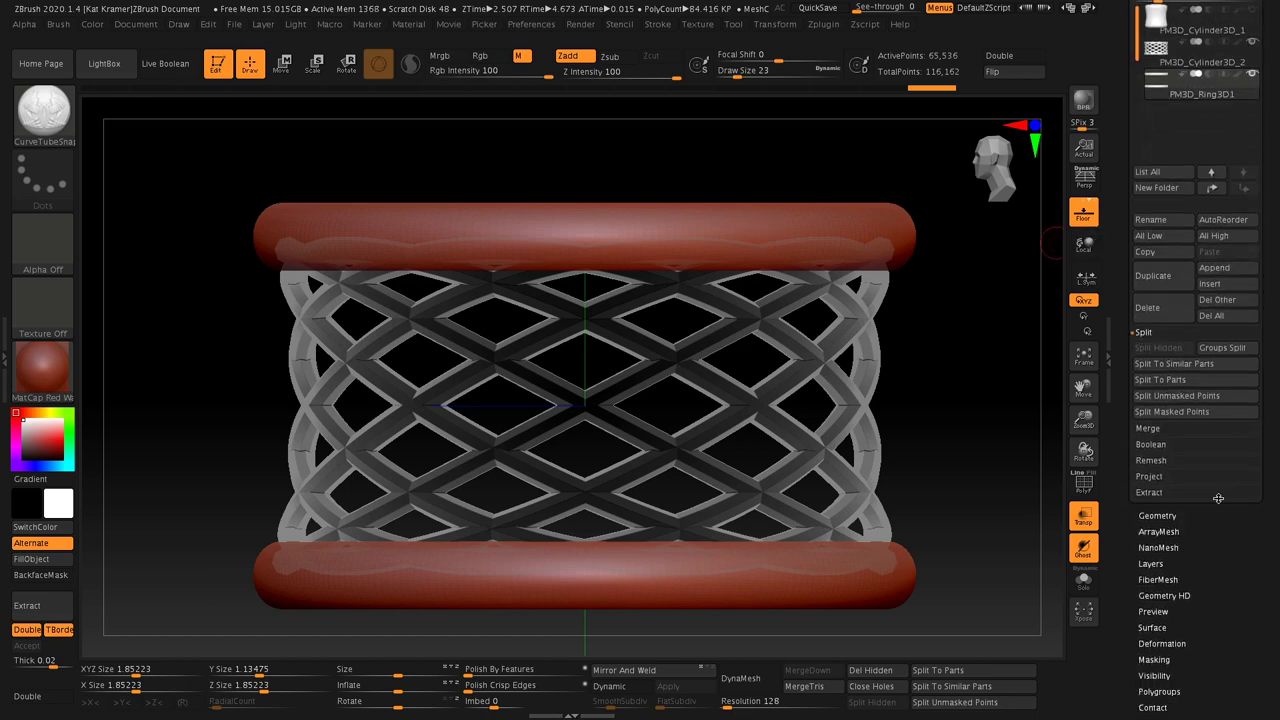
{"action": "left_click", "coordinate": [1157, 514]}
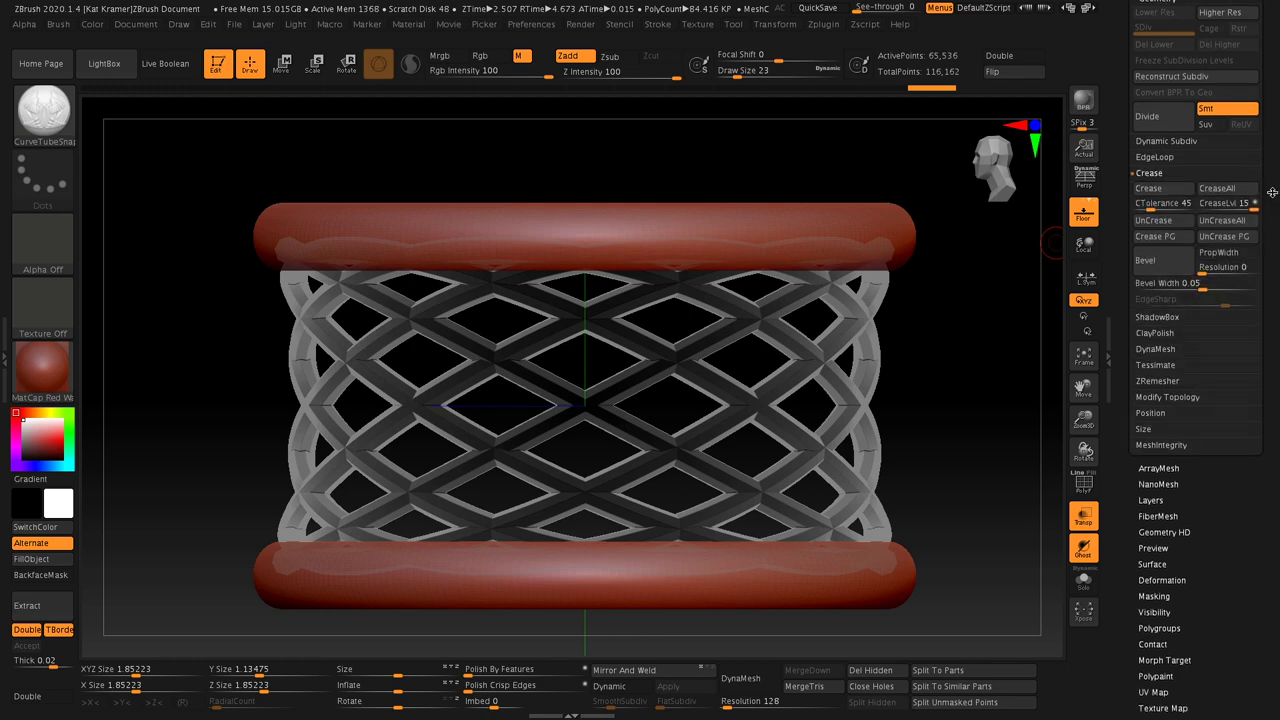
{"action": "left_click", "coordinate": [1150, 172]}
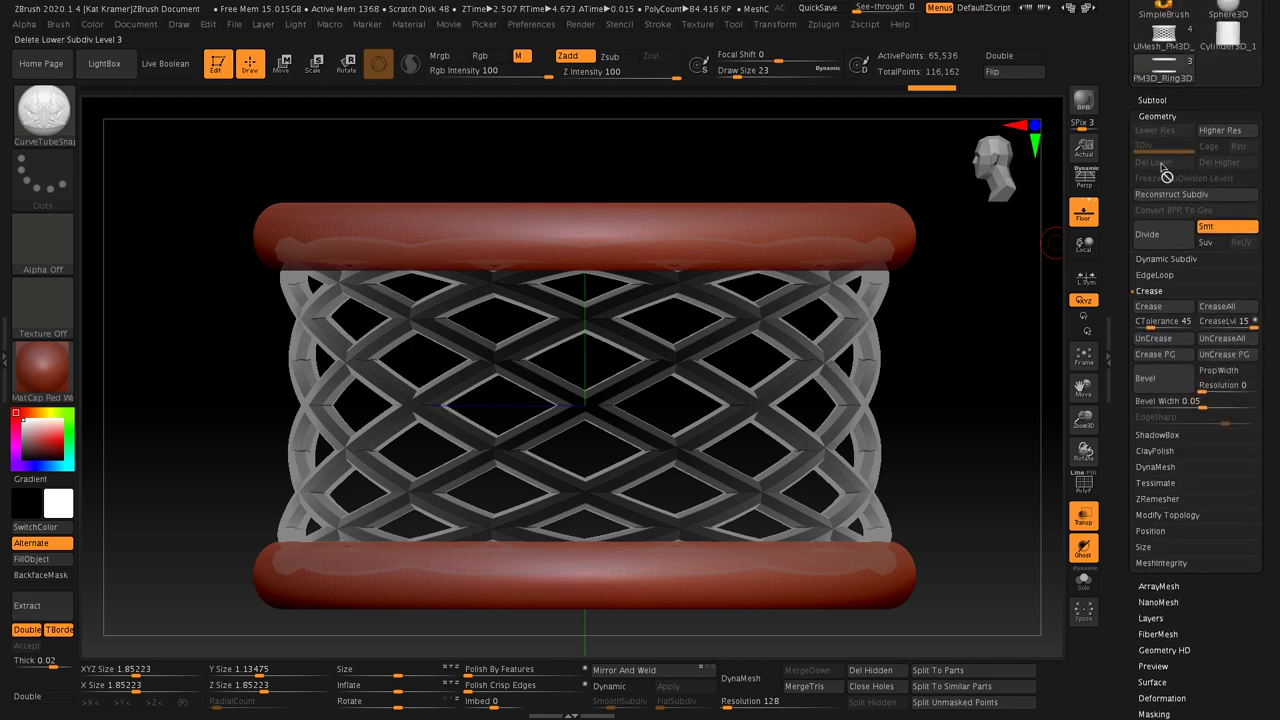
Step: Turn off transparency and inspect the solid ring from the front and from above
{"action": "left_click_drag", "start_coordinate": [937, 450], "coordinate": [838, 370]}
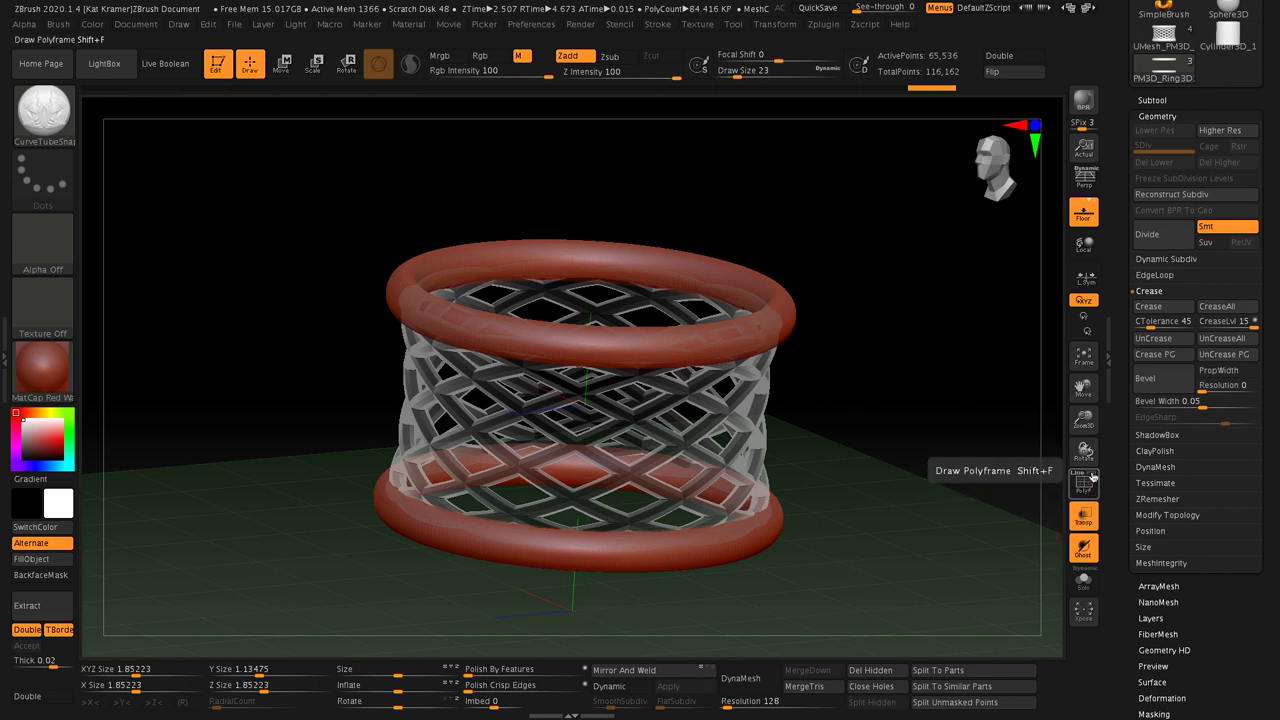
{"action": "left_click", "coordinate": [1080, 520]}
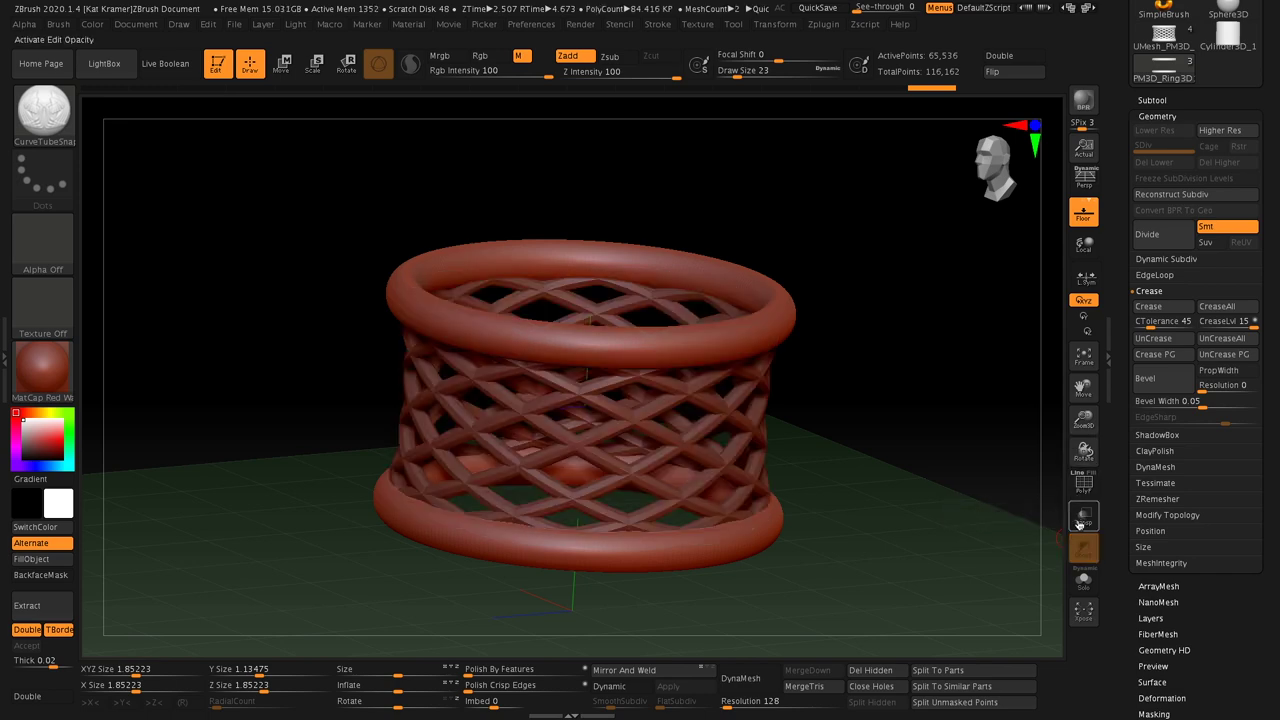
{"action": "mouse_move", "coordinate": [866, 514]}
{"action": "left_mouse_down"}
{"action": "mouse_move", "coordinate": [826, 480]}
{"action": "mouse_move", "coordinate": [843, 471]}
{"action": "mouse_move", "coordinate": [868, 498]}
{"action": "mouse_move", "coordinate": [869, 463]}
{"action": "left_mouse_up"}
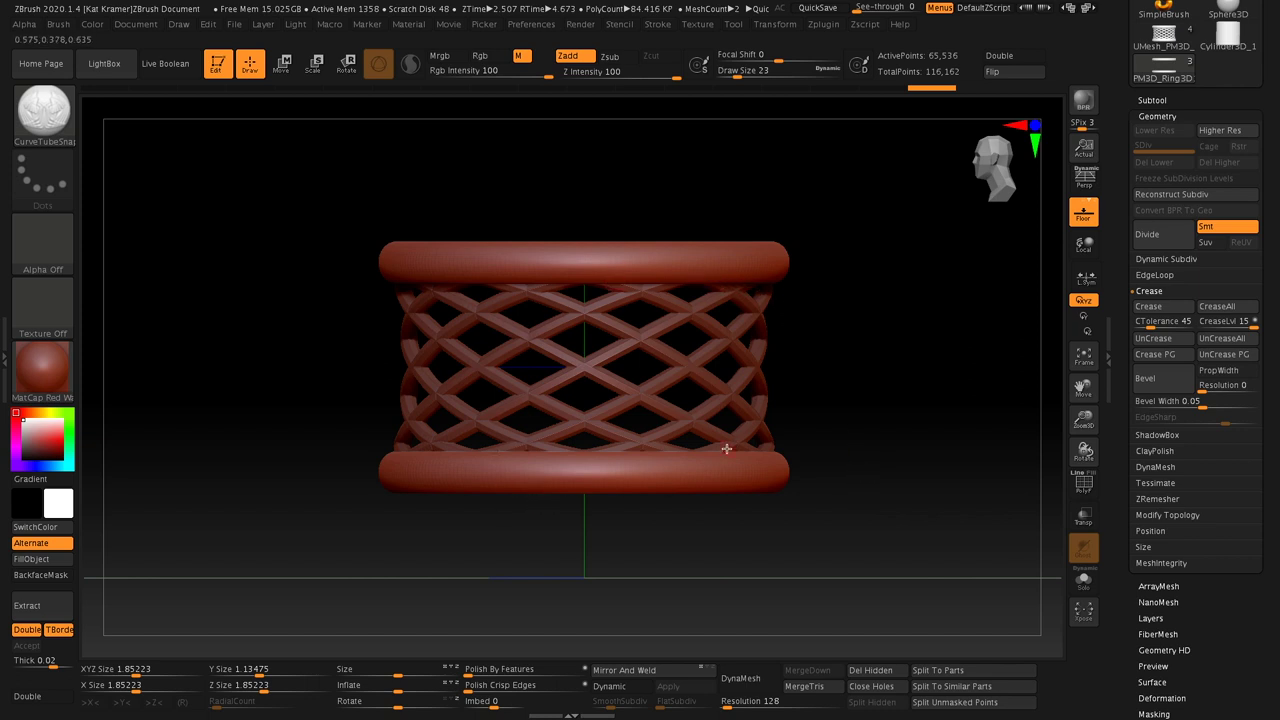
{"action": "left_click_drag", "start_coordinate": [819, 388], "coordinate": [551, 546]}
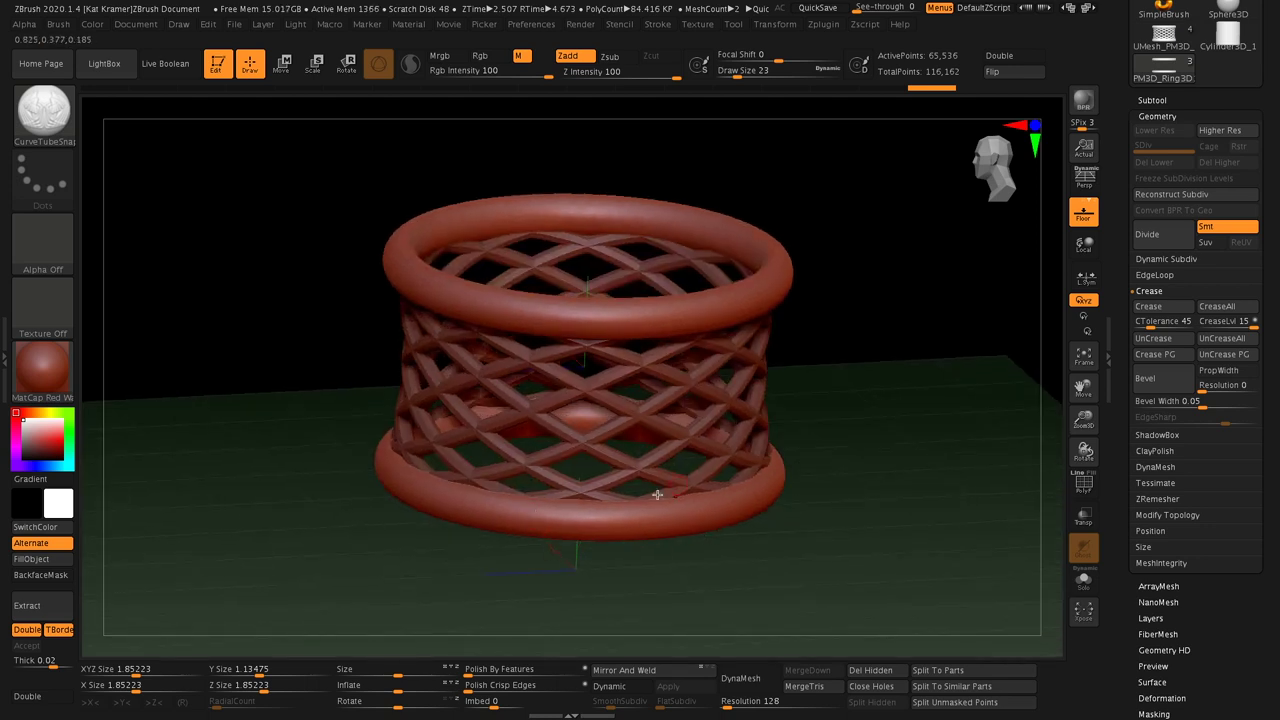
{"action": "left_click_drag", "start_coordinate": [822, 390], "coordinate": [817, 366]}
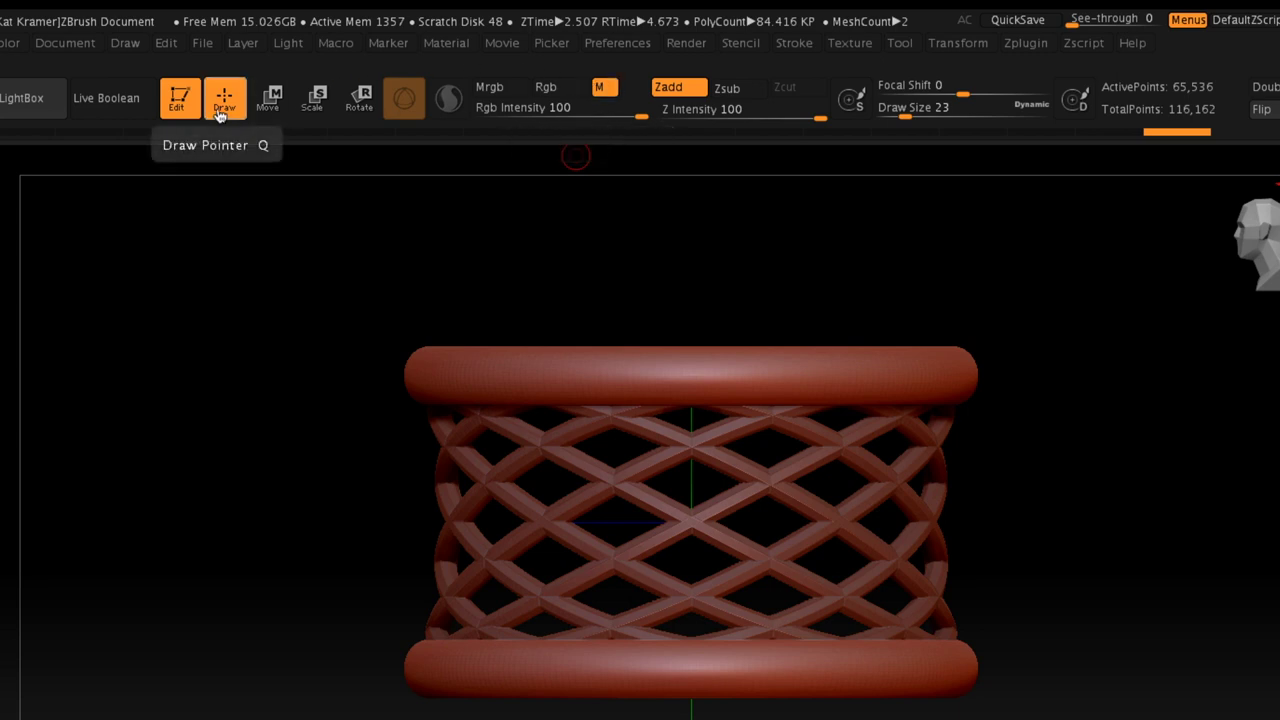
Step: In Draw mode, choose the Gold material and fill the ring pair with it
{"action": "left_click", "coordinate": [270, 100]}
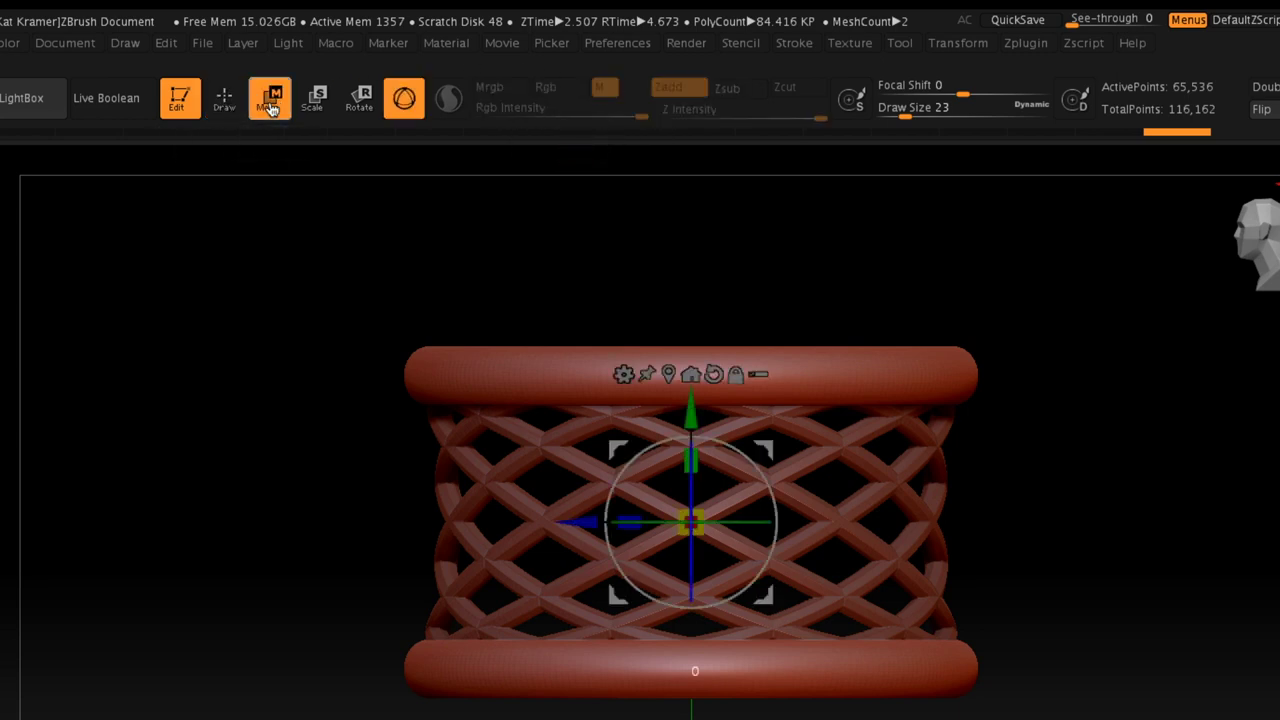
{"action": "left_click", "coordinate": [224, 100]}
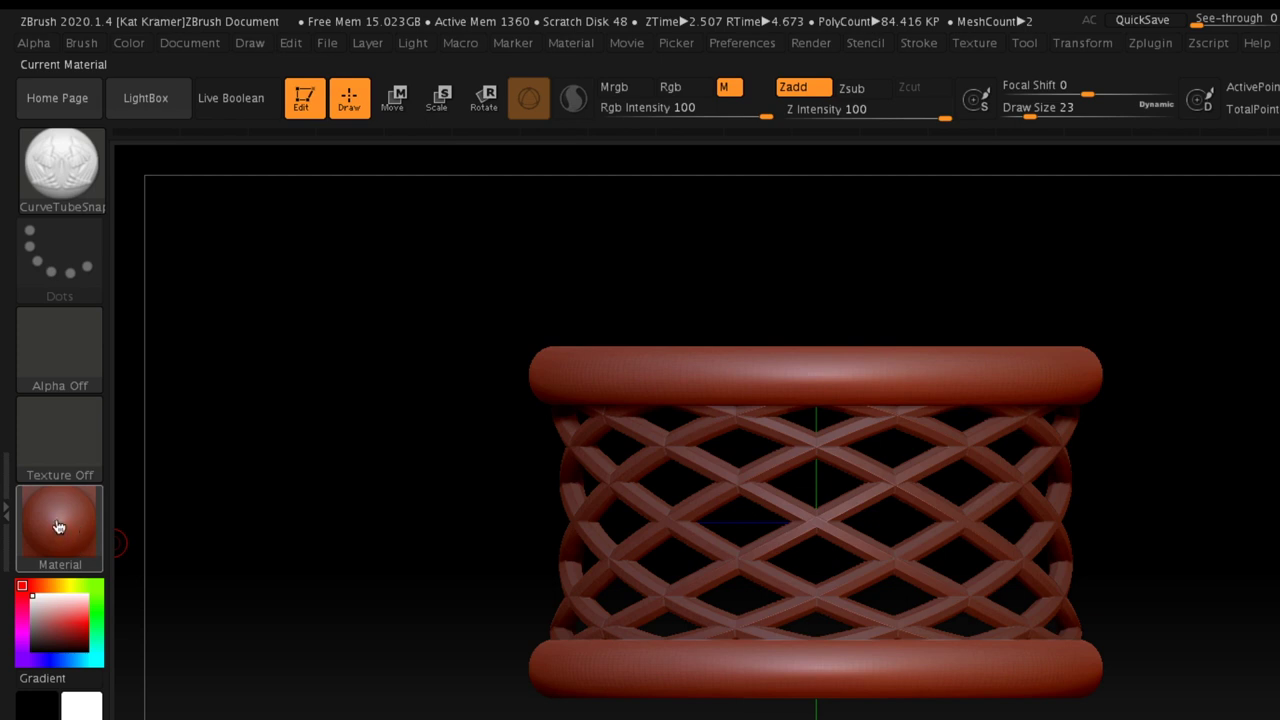
{"action": "left_click", "coordinate": [60, 527]}
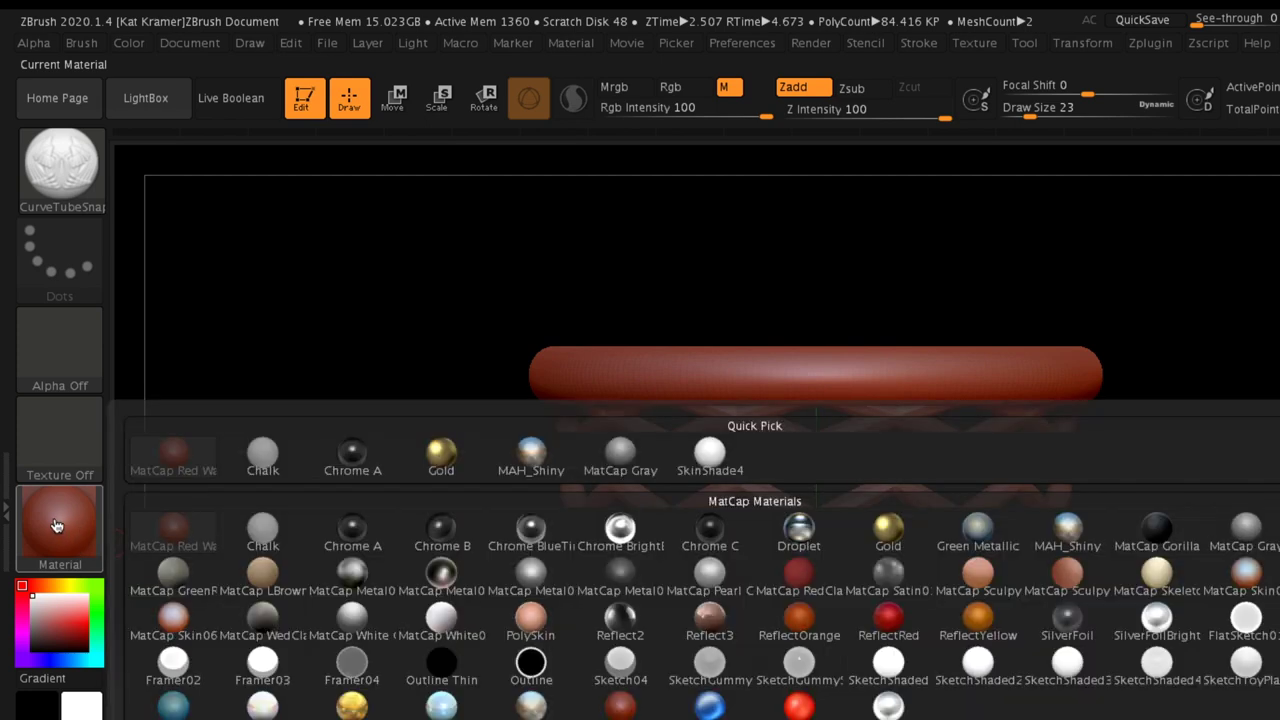
{"action": "left_click", "coordinate": [889, 530]}
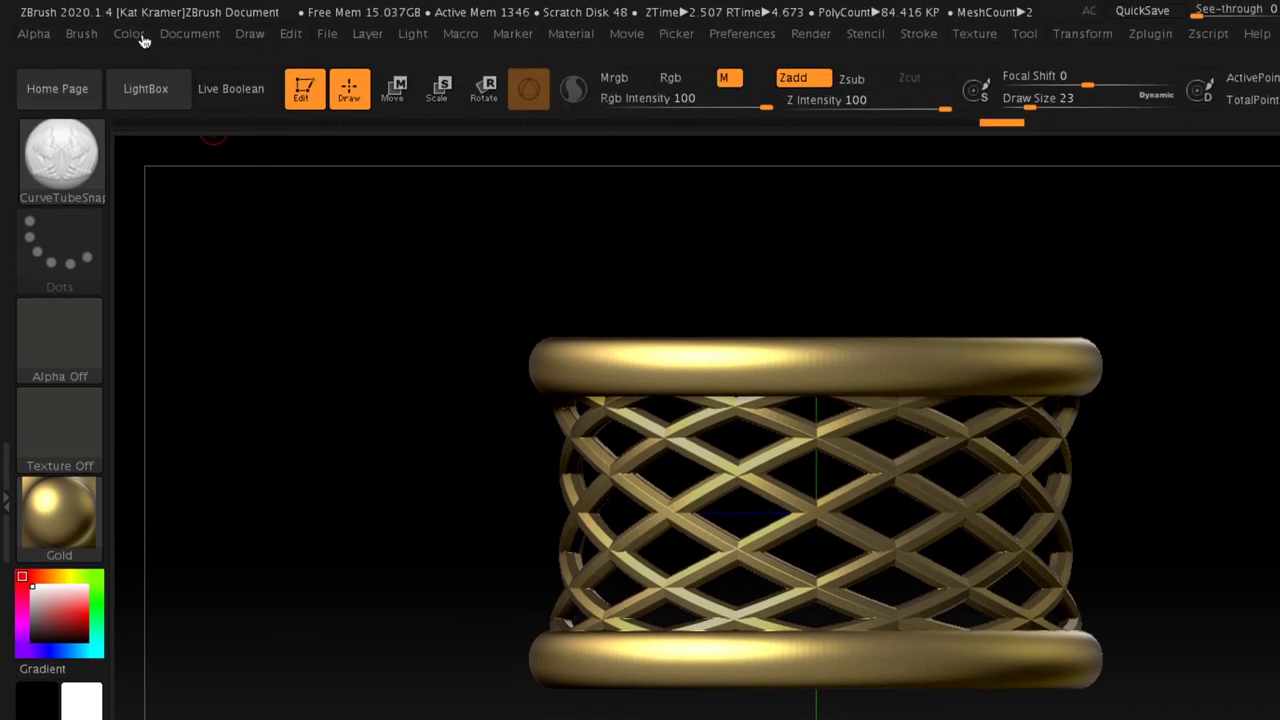
{"action": "left_click", "coordinate": [131, 37]}
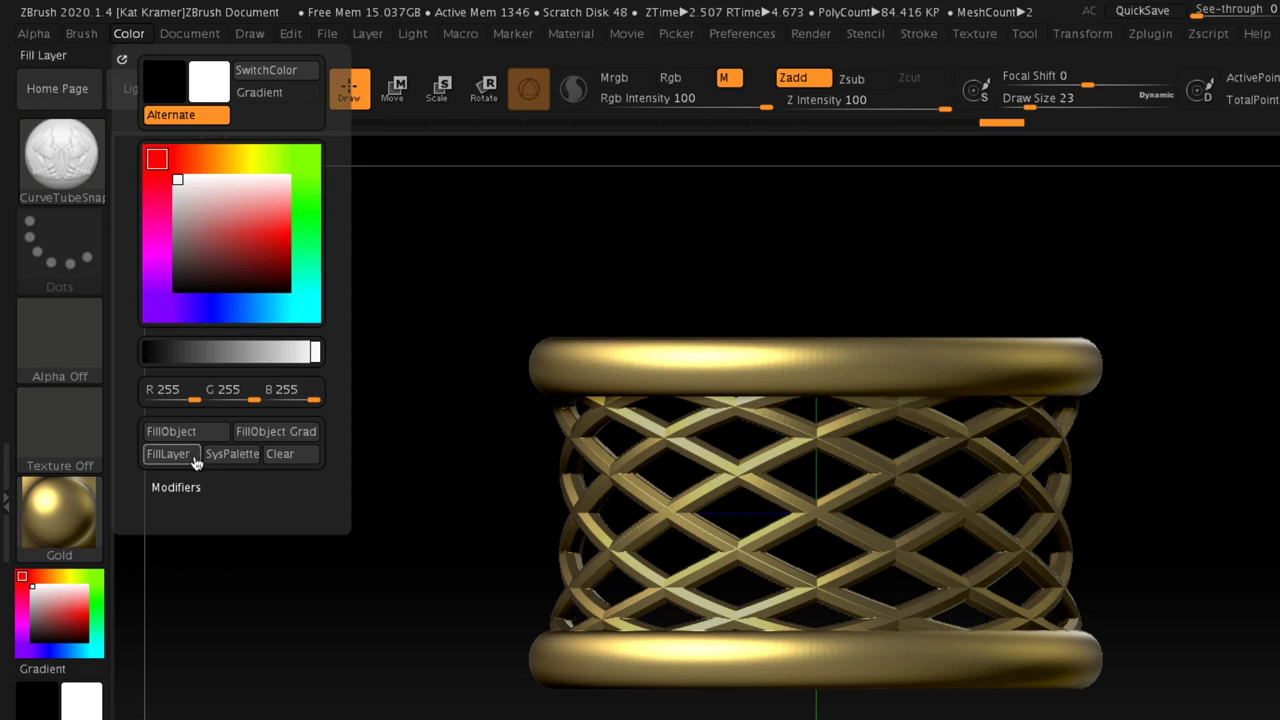
{"action": "left_click", "coordinate": [168, 433]}
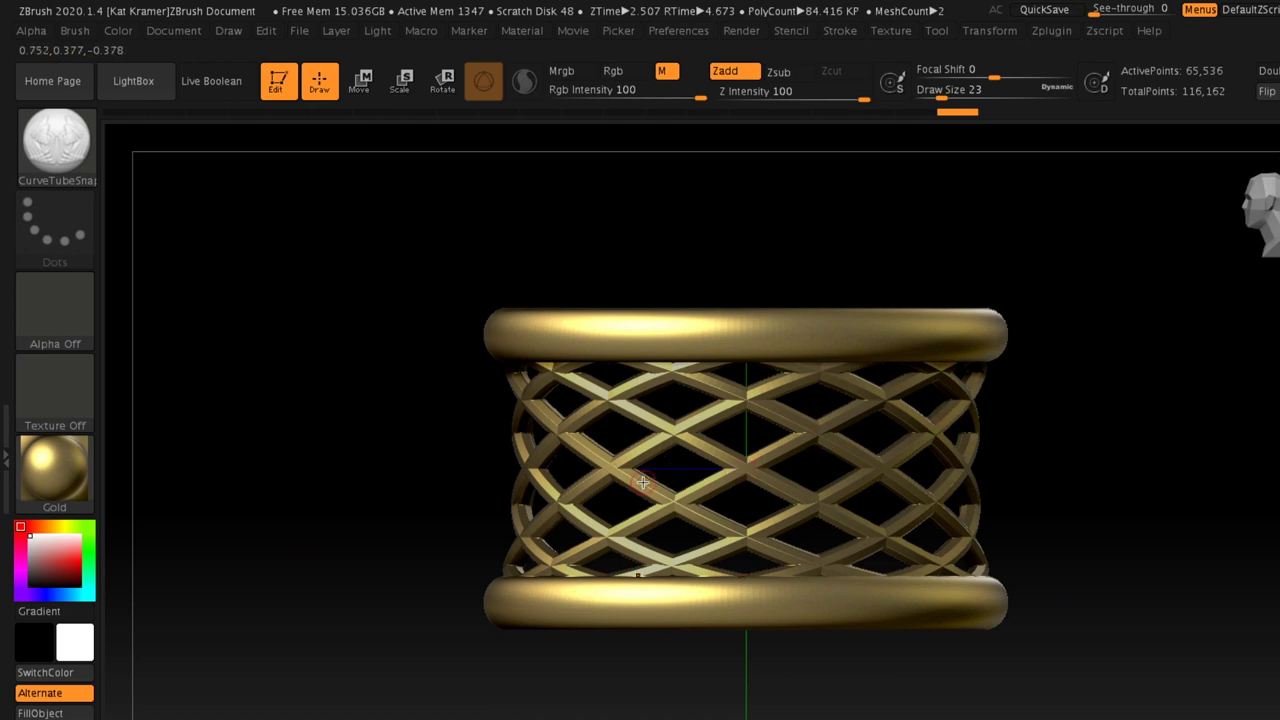
Step: Select the lattice and fill it with the MAH_Shiny material
{"action": "left_click", "coordinate": [673, 430], "text": "alt"}
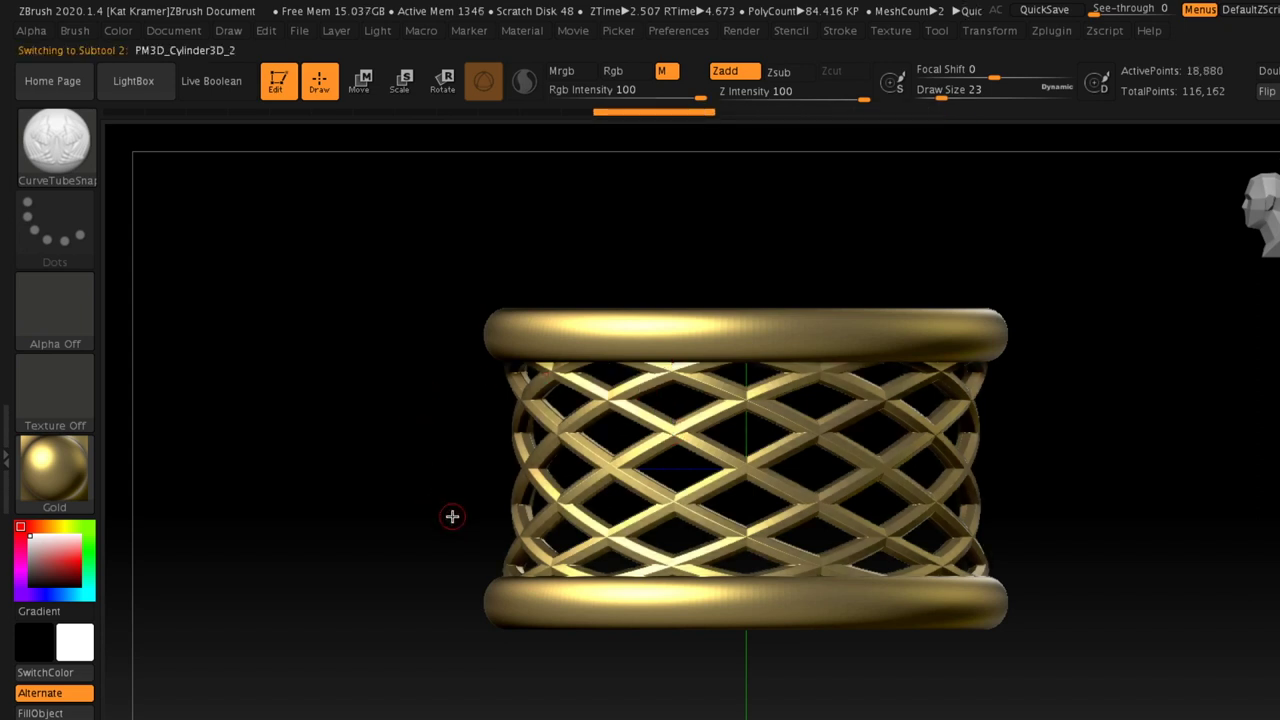
{"action": "left_click", "coordinate": [47, 463]}
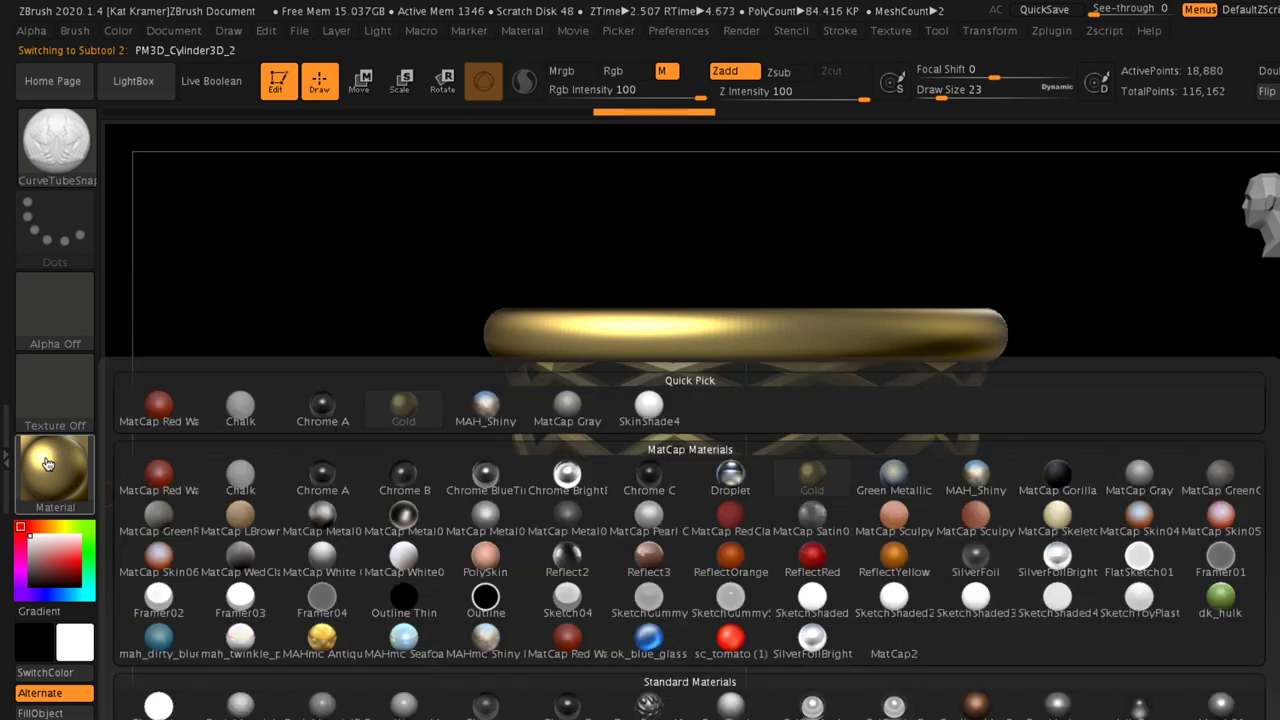
{"action": "left_click", "coordinate": [979, 476]}
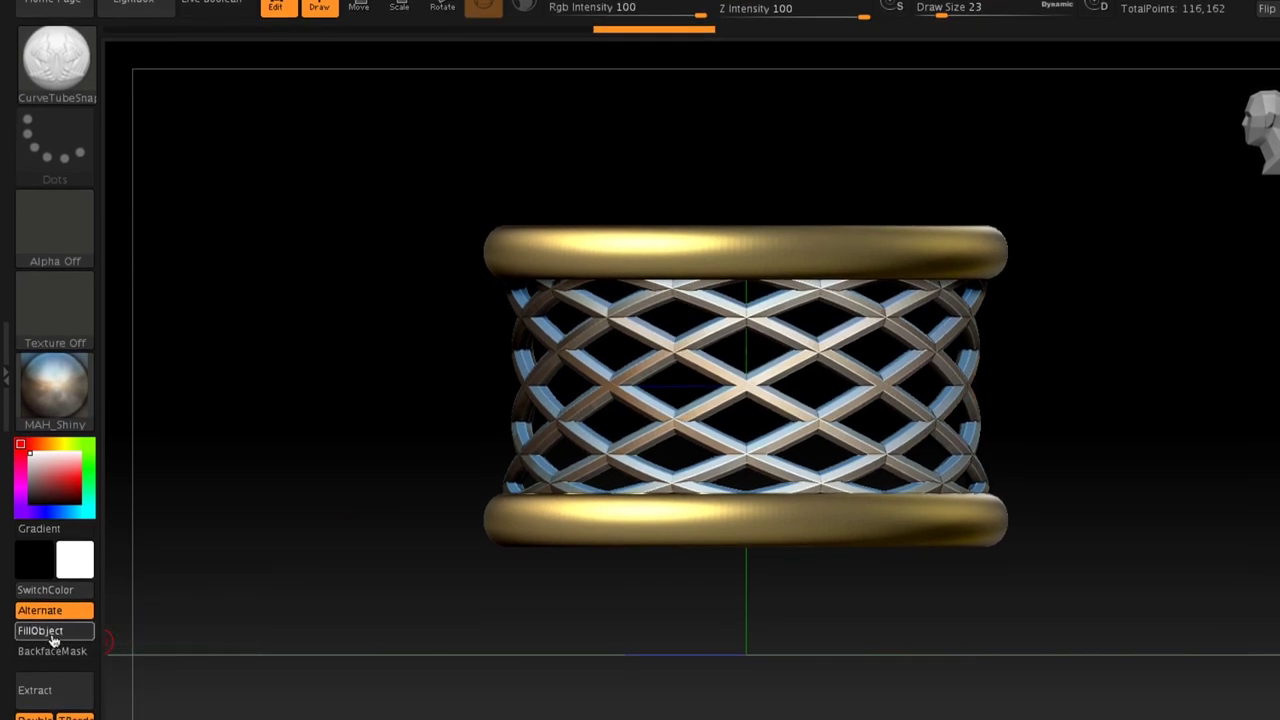
{"action": "left_click", "coordinate": [52, 632]}
{"action": "left_click_drag", "start_coordinate": [1000, 363], "coordinate": [1073, 334]}
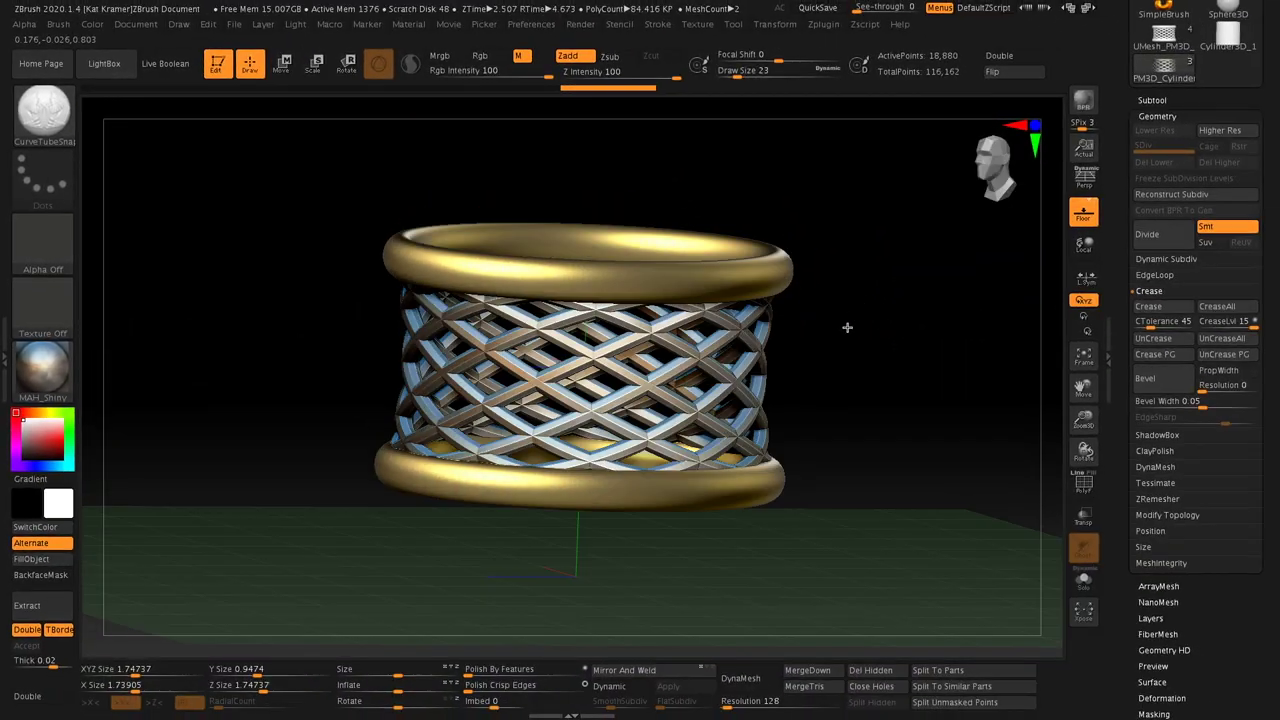
{"action": "left_click_drag", "start_coordinate": [847, 327], "coordinate": [849, 327]}
Step: Merge the lattice subtool down with the gold ring pair beneath it into a single subtool
{"action": "left_click", "coordinate": [1163, 99]}
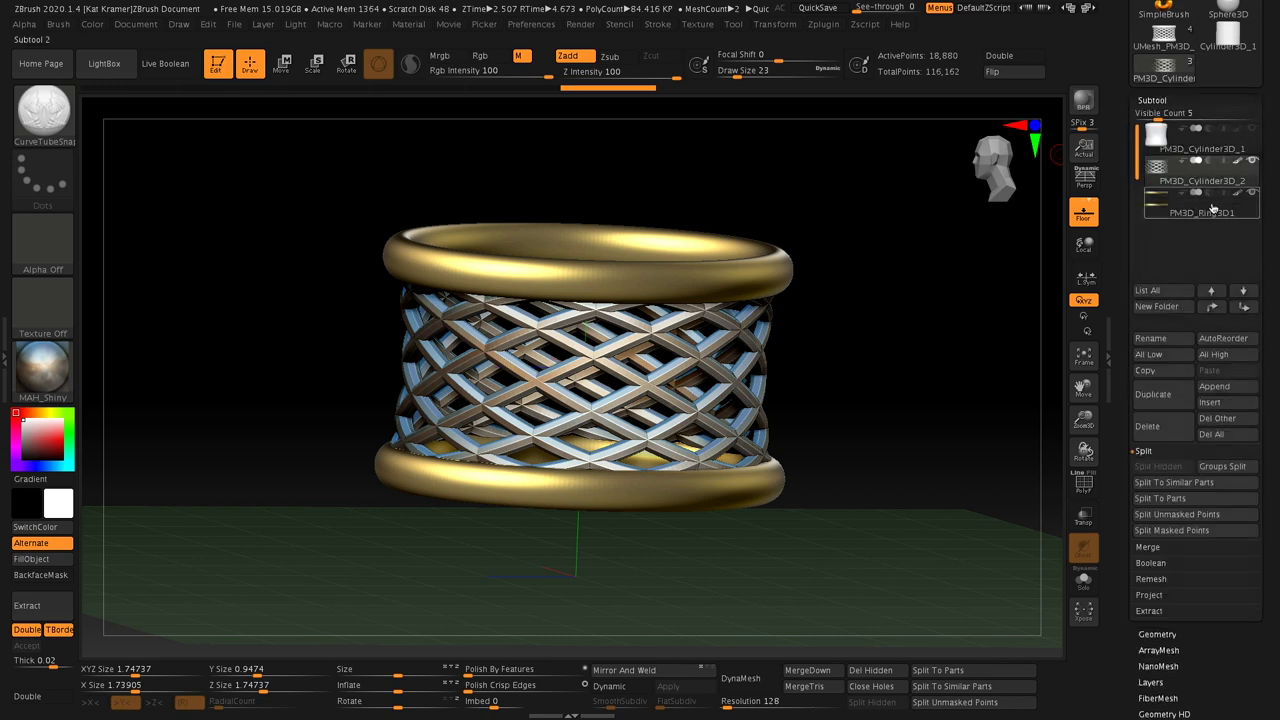
{"action": "mouse_move", "coordinate": [1193, 177]}
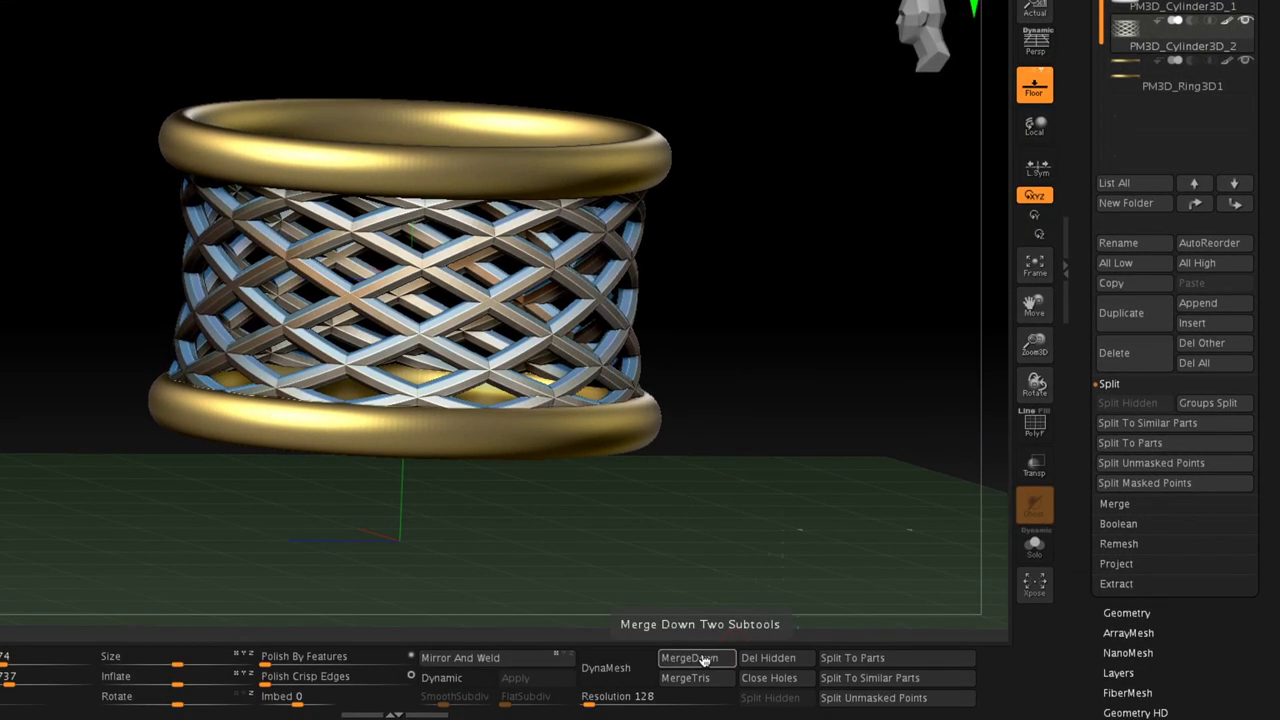
{"action": "left_click", "coordinate": [704, 660]}
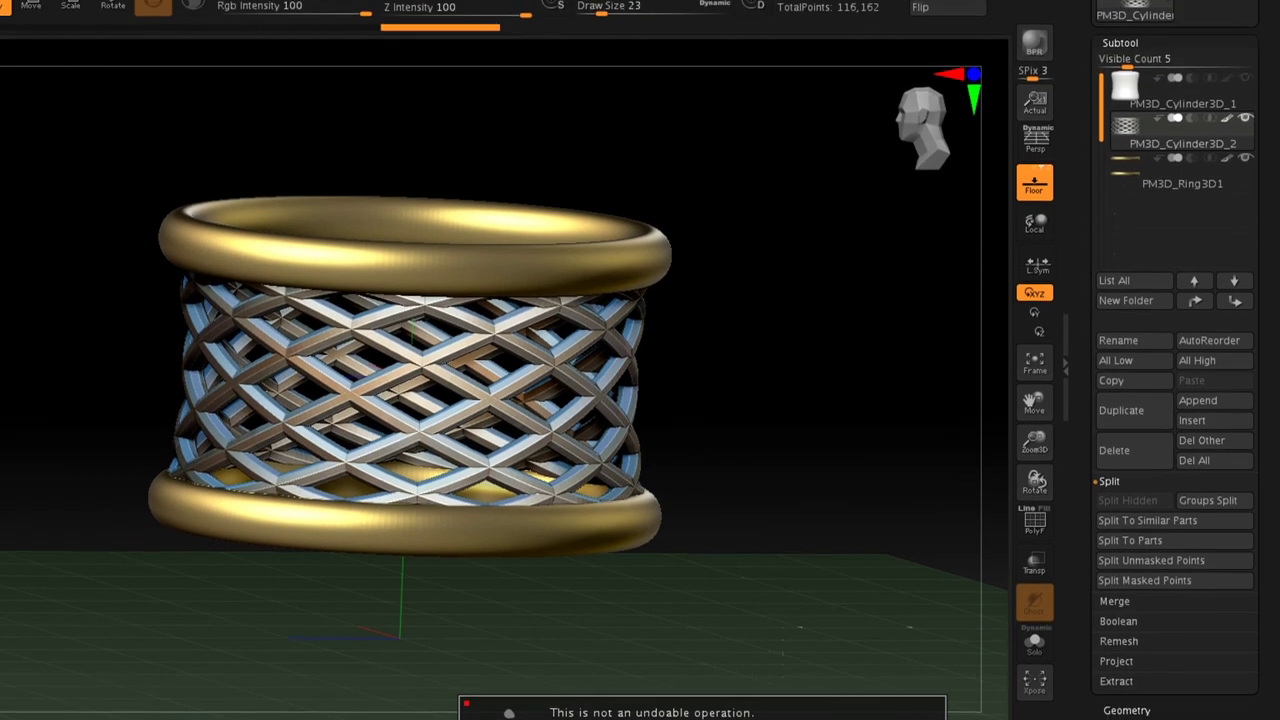
{"action": "left_click", "coordinate": [634, 691]}
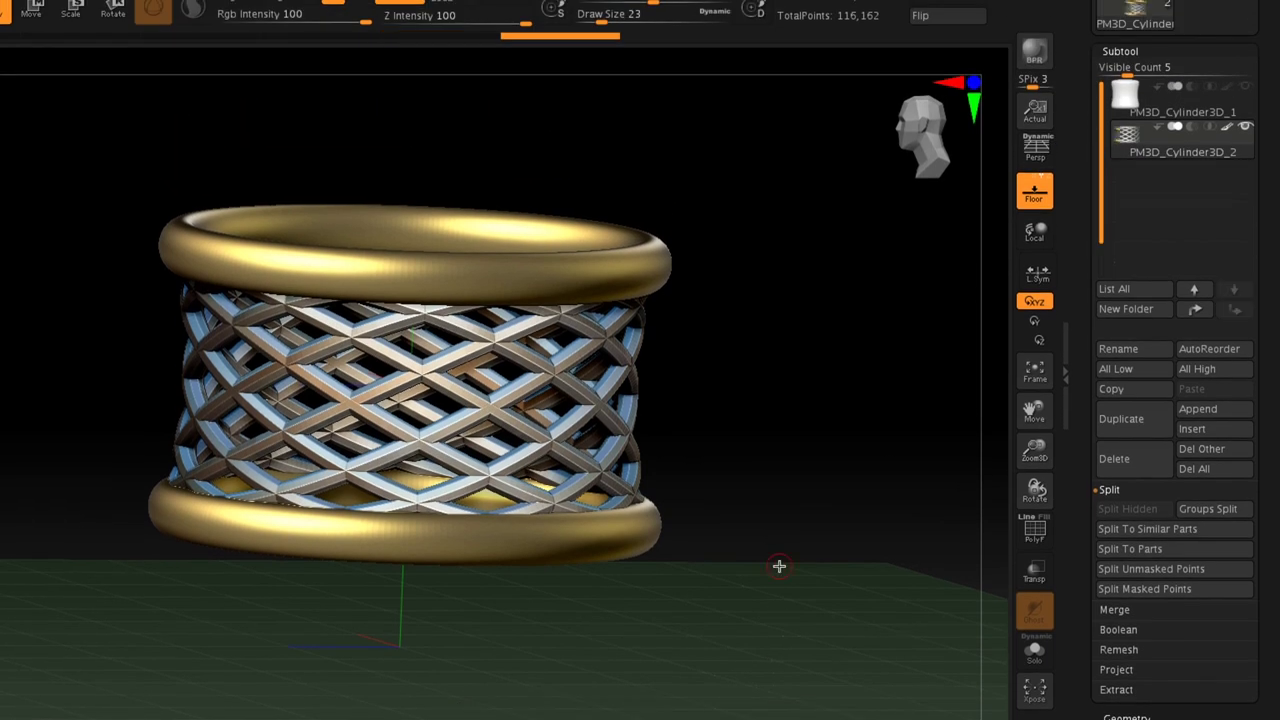
{"action": "left_click_drag", "start_coordinate": [783, 420], "coordinate": [760, 437]}
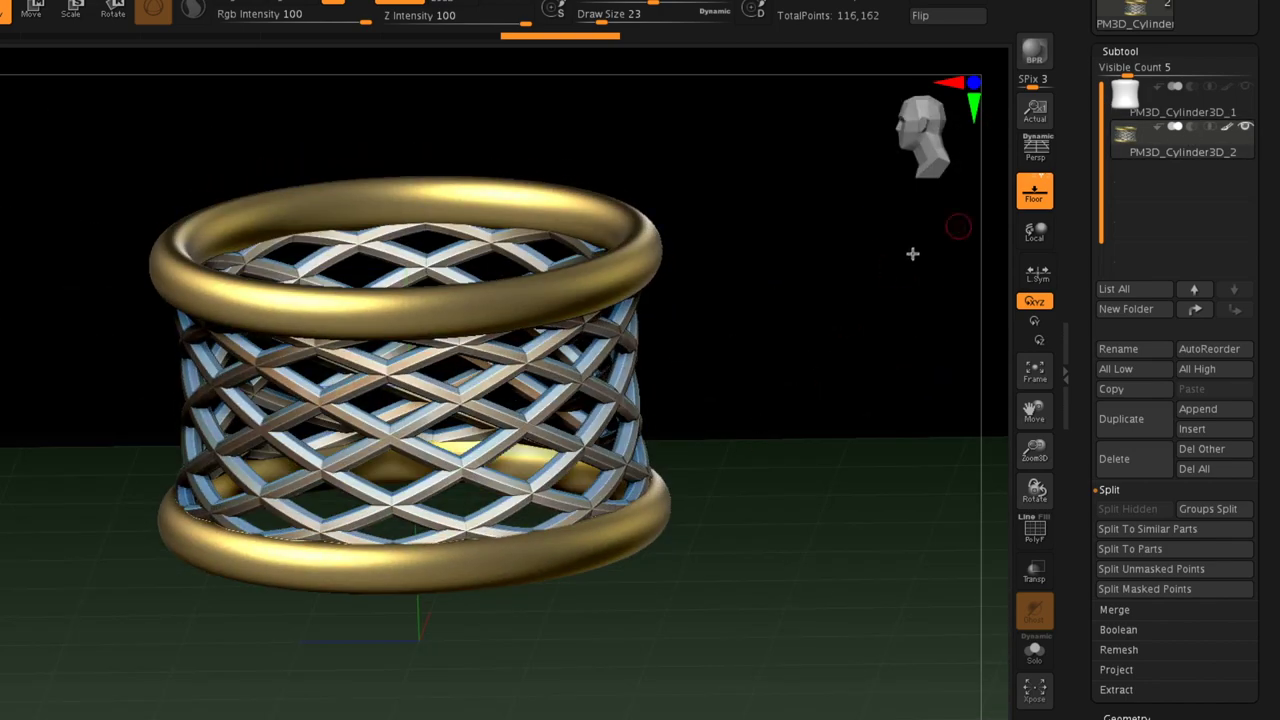
{"action": "mouse_move", "coordinate": [1150, 150]}
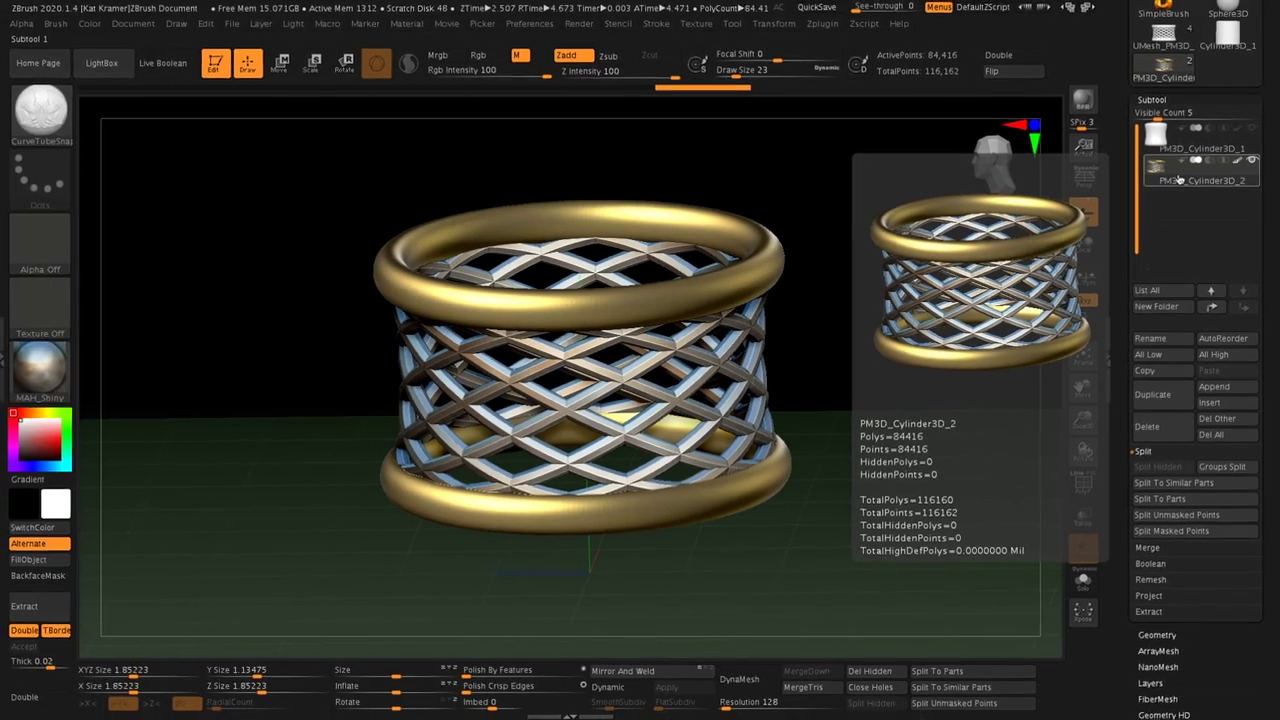
Step: Save the tool as "Mesh Band 3" in ZTool format in the Mesh Band folder
{"action": "left_click_drag", "start_coordinate": [1274, 97], "coordinate": [1274, 322]}
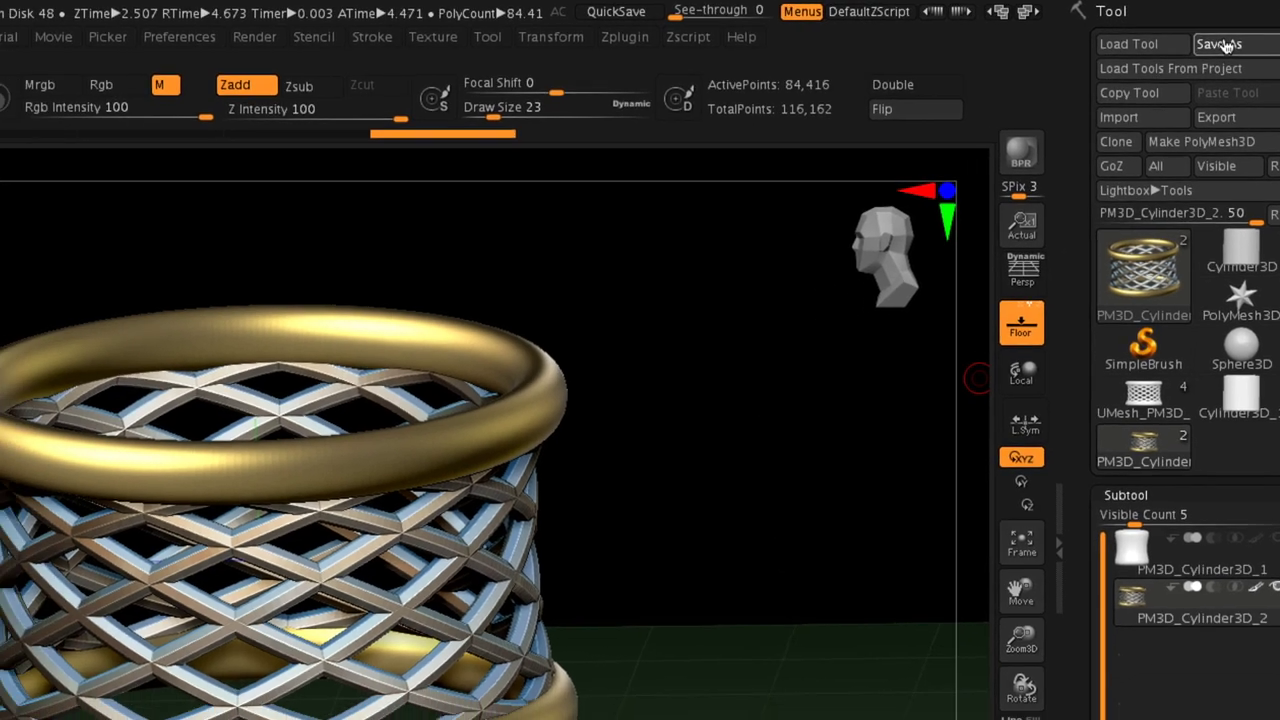
{"action": "left_click", "coordinate": [1180, 47]}
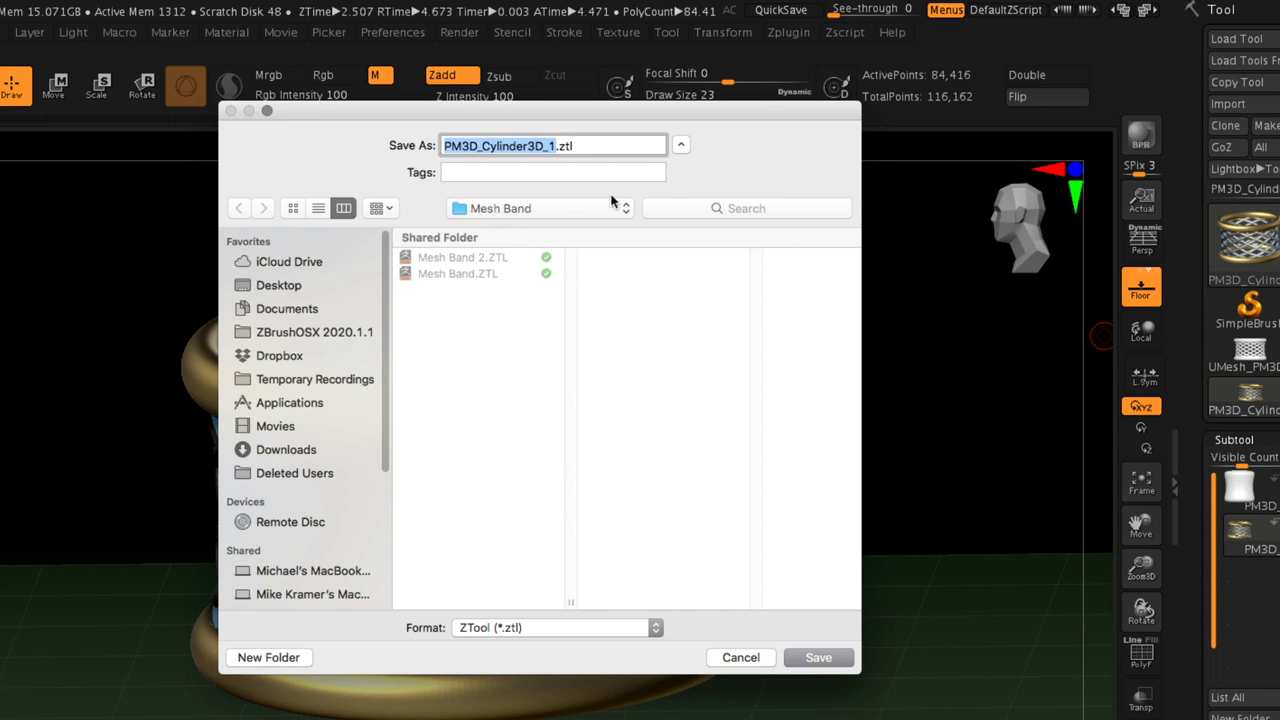
{"action": "type", "text": "Mesh Band "}
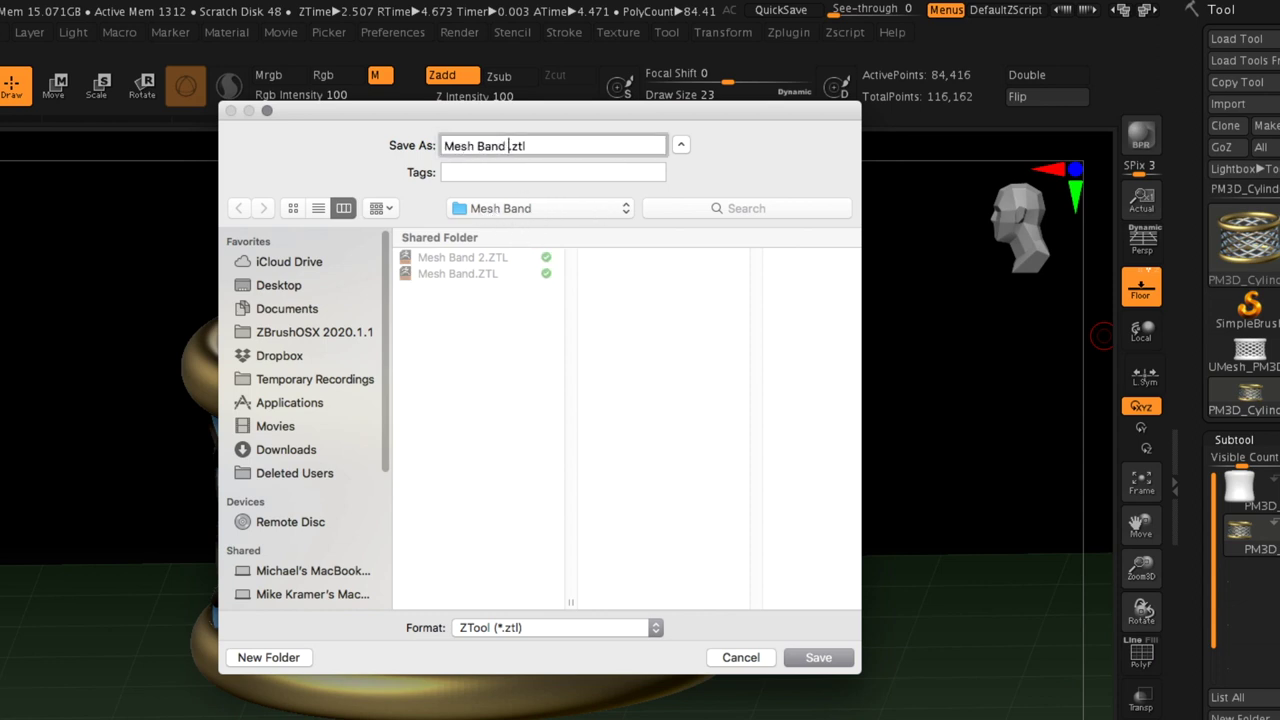
{"action": "type", "text": "3"}
{"action": "left_click", "coordinate": [818, 658]}
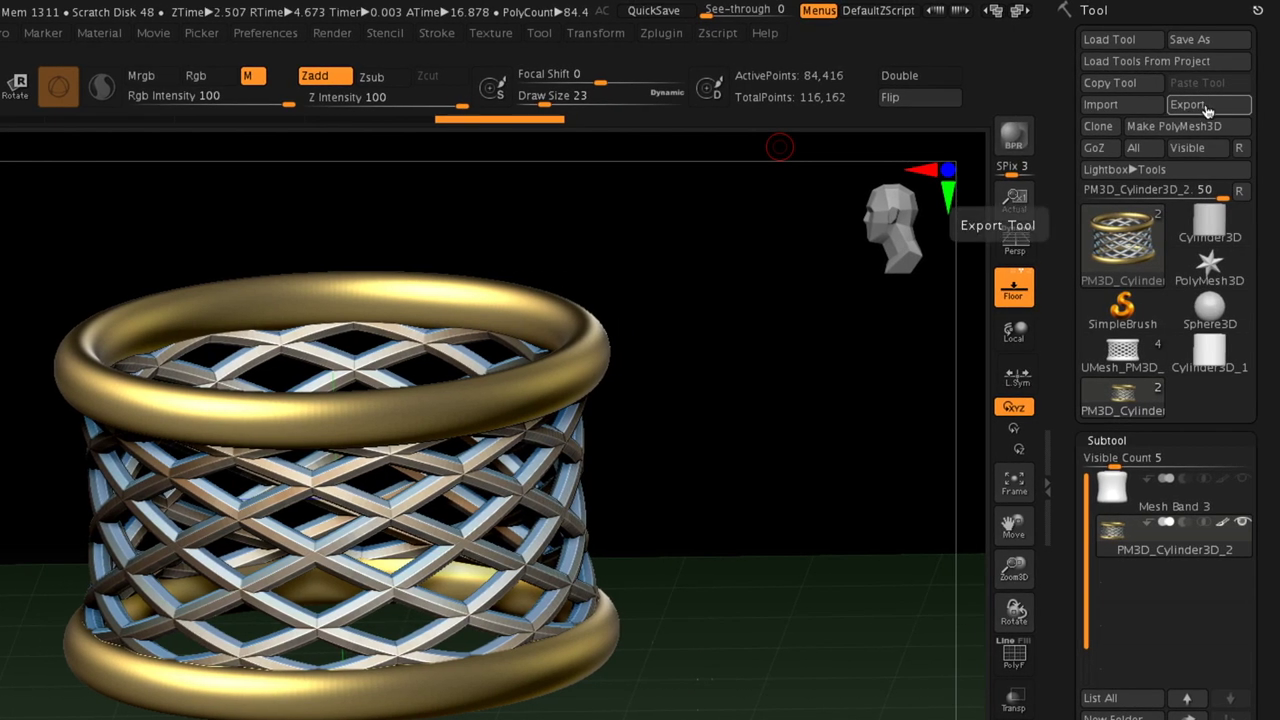
Step: Export the merged ring in OBJ format as "Mesh Band" to the Mesh Band folder
{"action": "left_click", "coordinate": [1267, 104]}
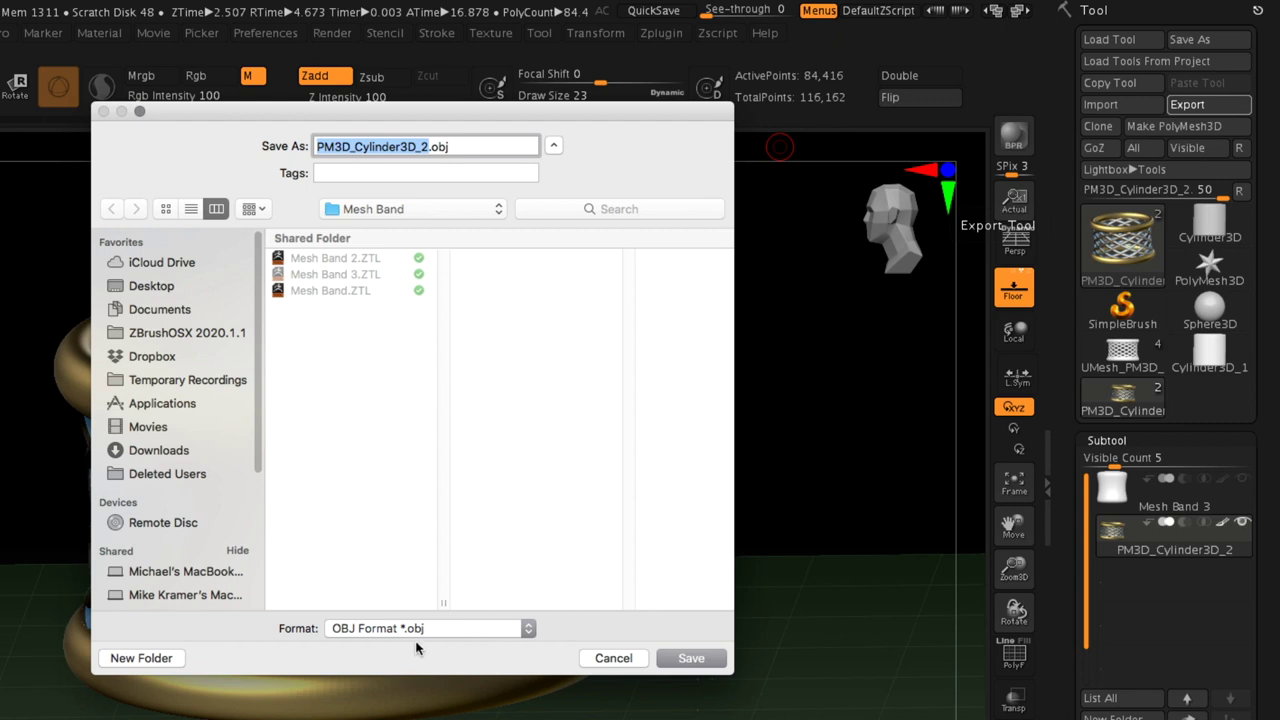
{"action": "type", "text": "Mesh Band"}
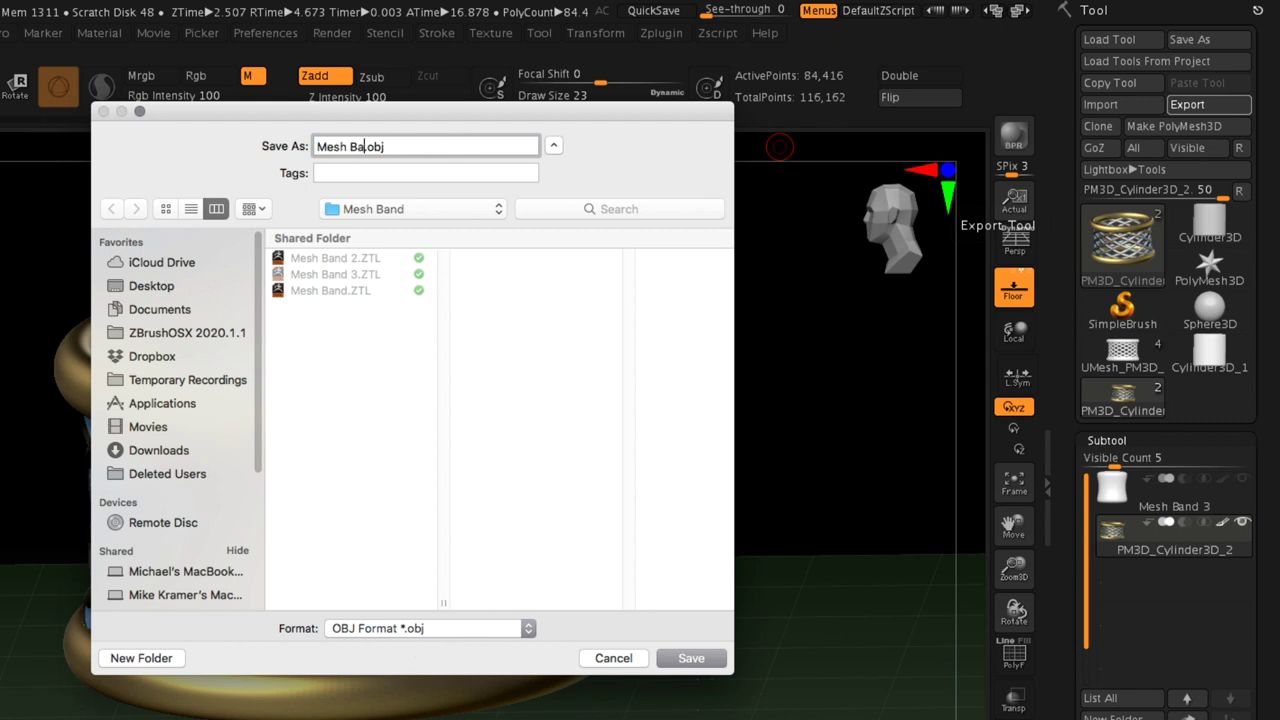
{"action": "key", "text": "Return"}
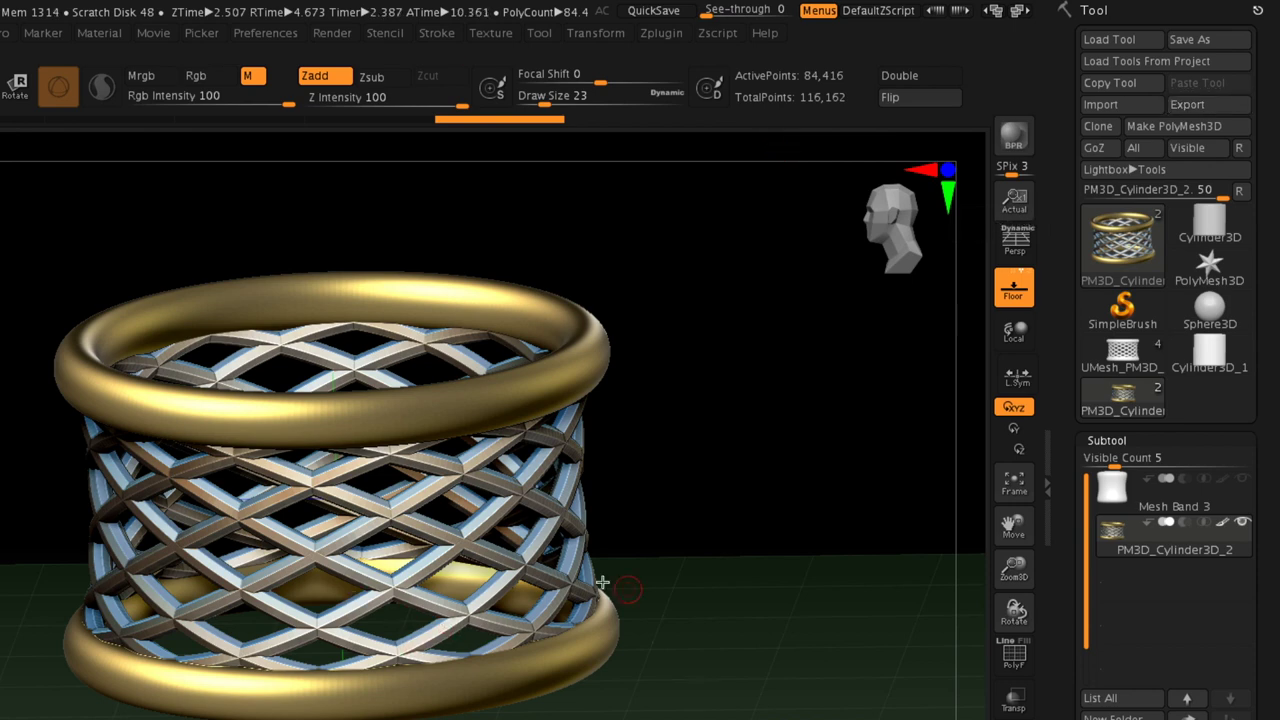
Step: Export the ring from 3D Print Hub as the STL file "Mesh Band", using naming Choice 1 with numbered SubTool suffixes
{"action": "left_click", "coordinate": [660, 38]}
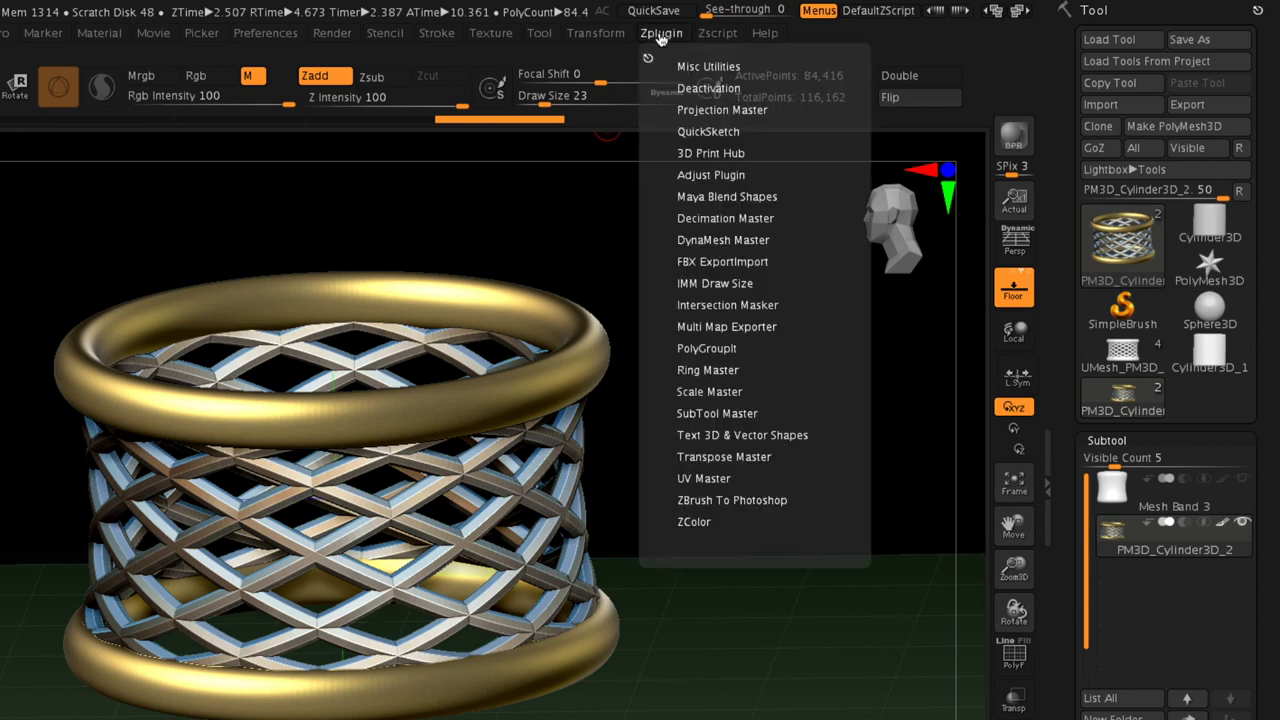
{"action": "left_click", "coordinate": [706, 153]}
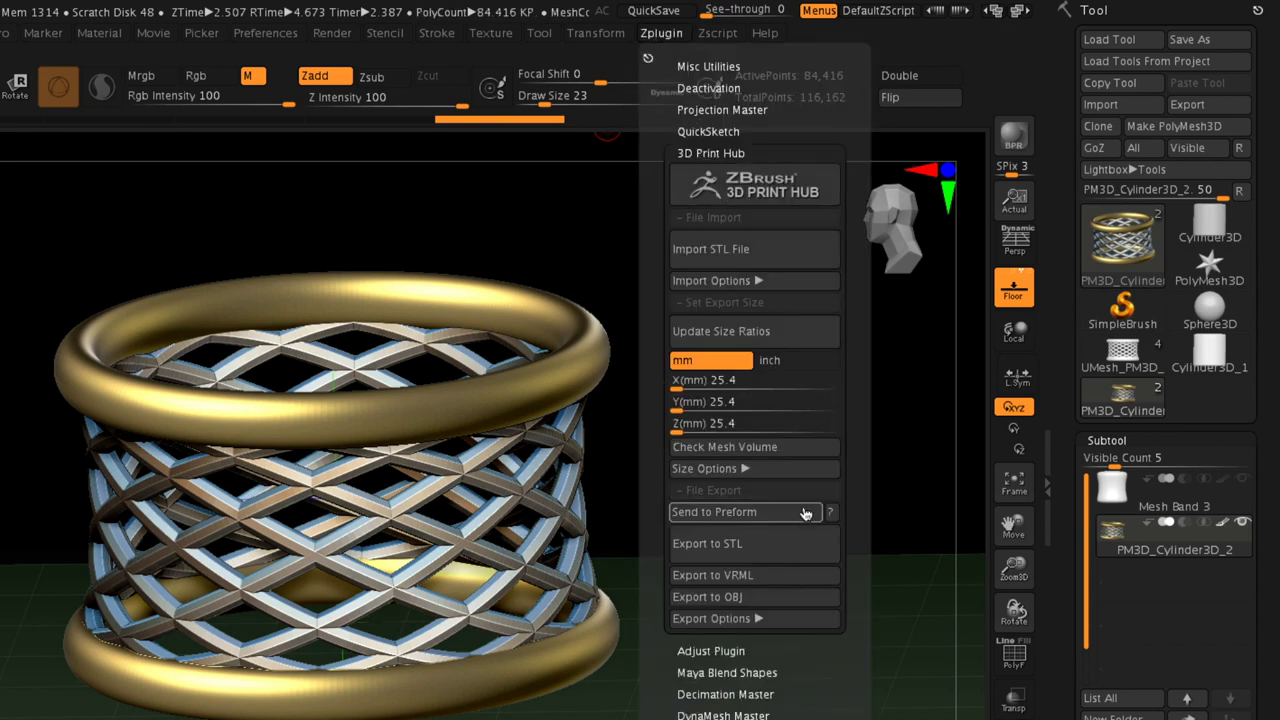
{"action": "left_click", "coordinate": [771, 548]}
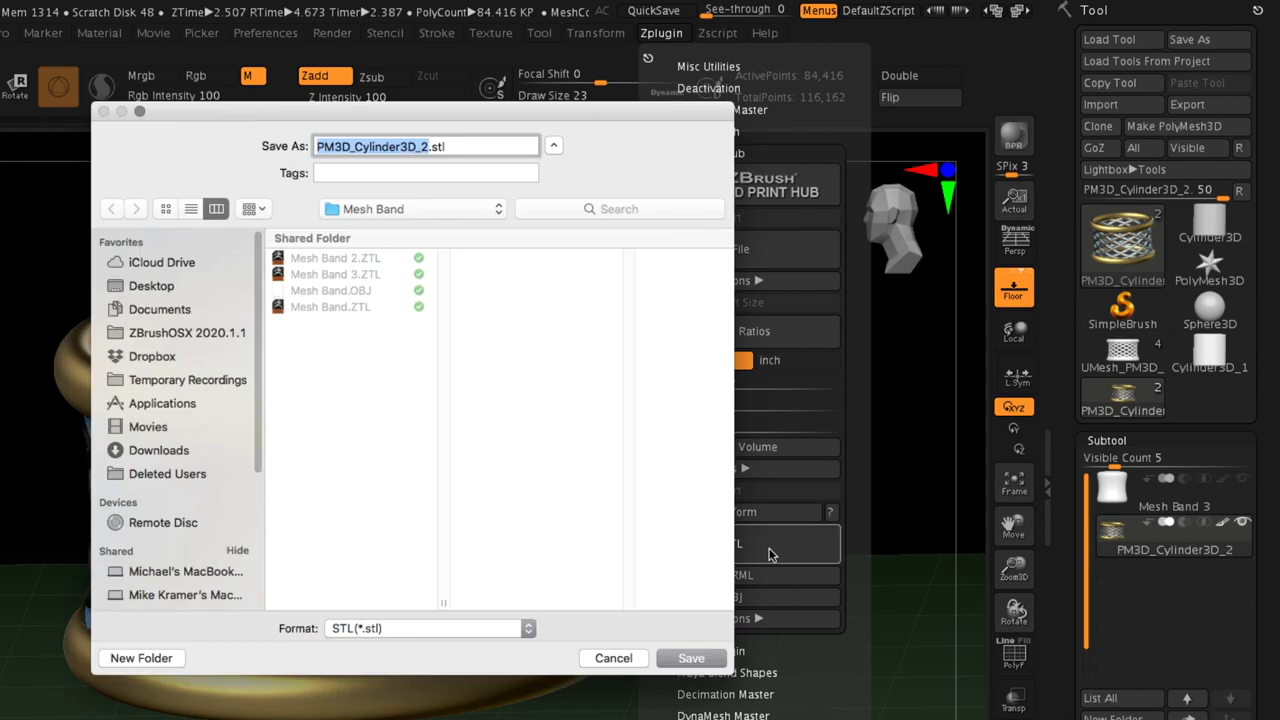
{"action": "type", "text": "Mesh Band"}
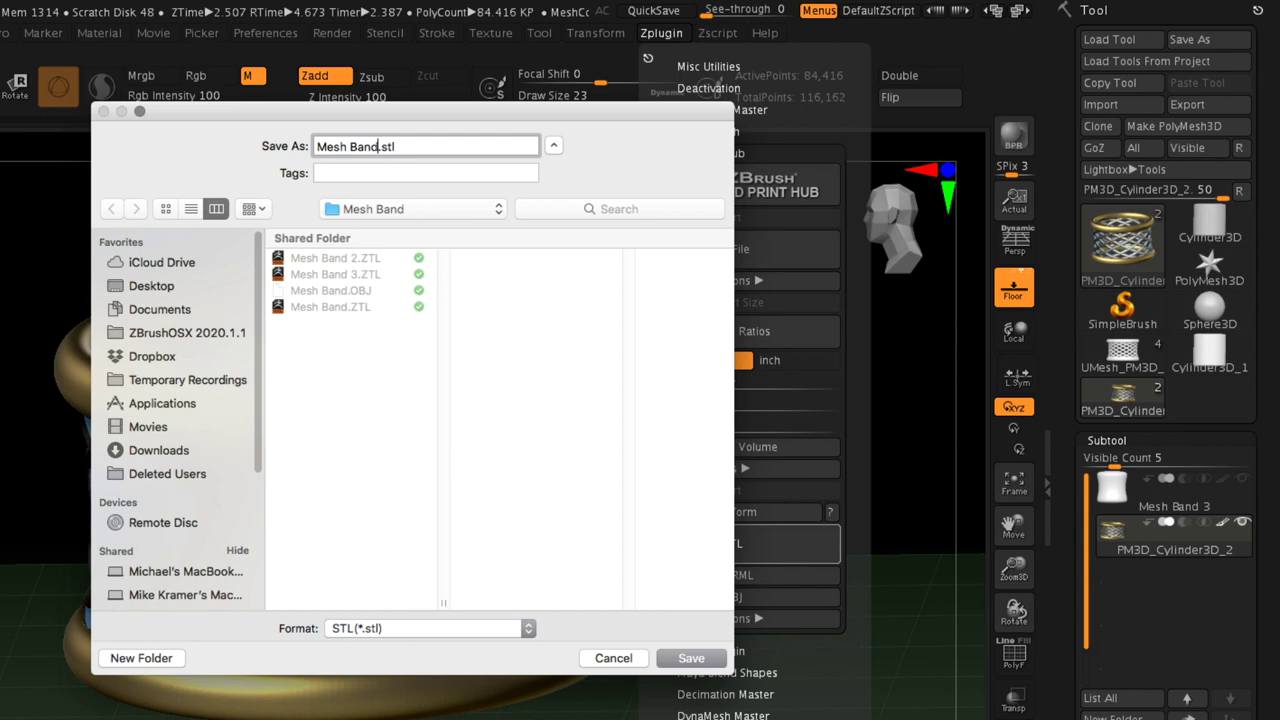
{"action": "key", "text": "Return"}
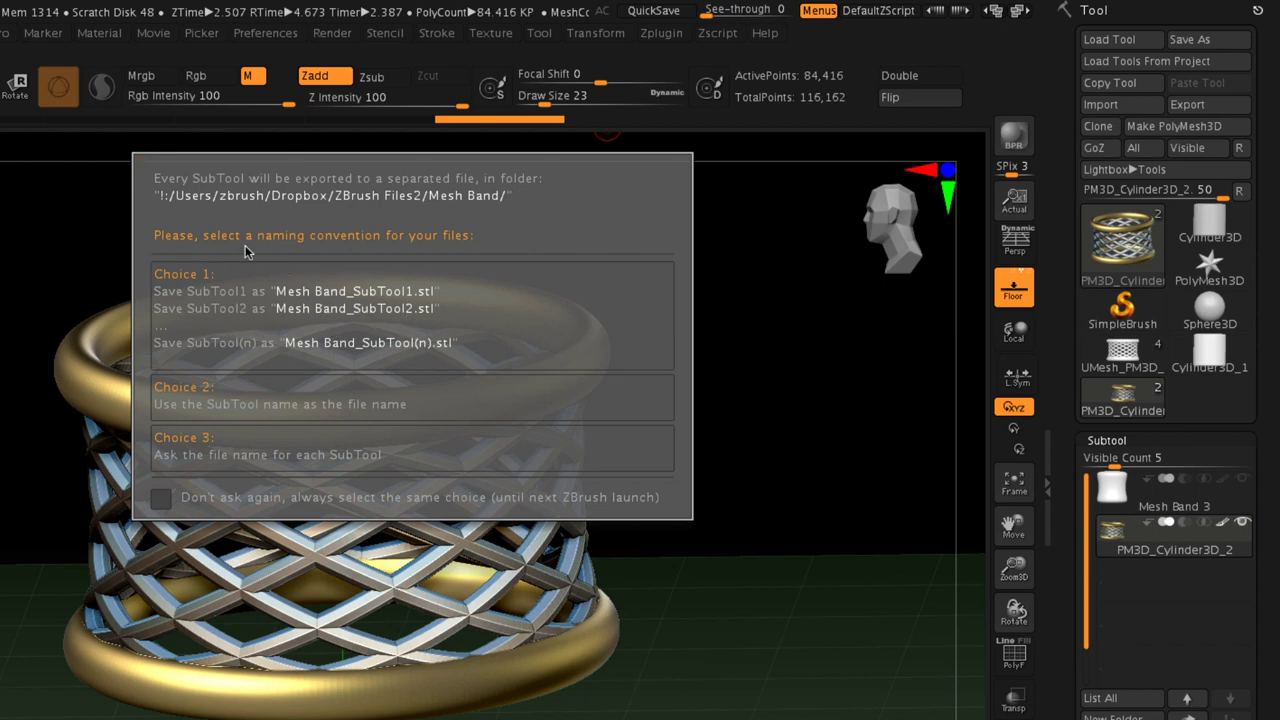
{"action": "left_click", "coordinate": [367, 286]}
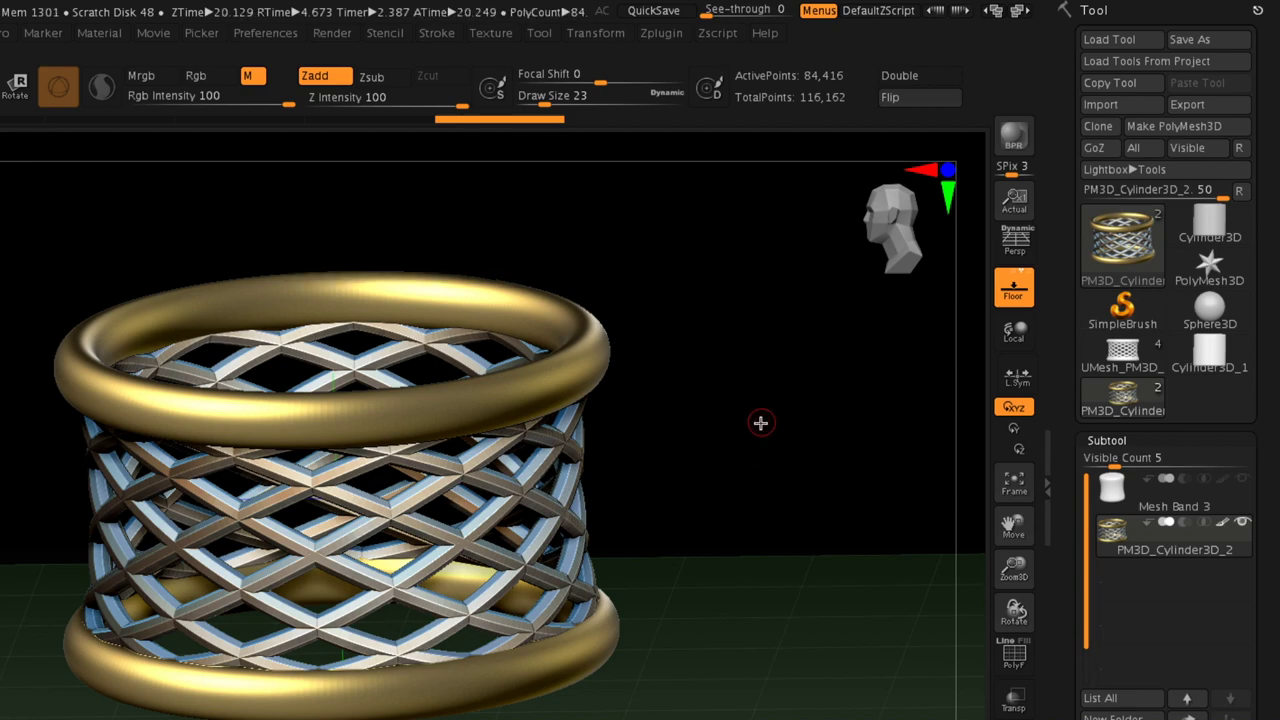
Step: Check the external renderer settings for KeyShot and Auto Merge
{"action": "mouse_move", "coordinate": [677, 503]}
{"action": "left_mouse_down"}
{"action": "mouse_move", "coordinate": [669, 567]}
{"action": "mouse_move", "coordinate": [740, 451]}
{"action": "mouse_move", "coordinate": [701, 501]}
{"action": "left_mouse_up"}
{"action": "left_click", "coordinate": [700, 494]}
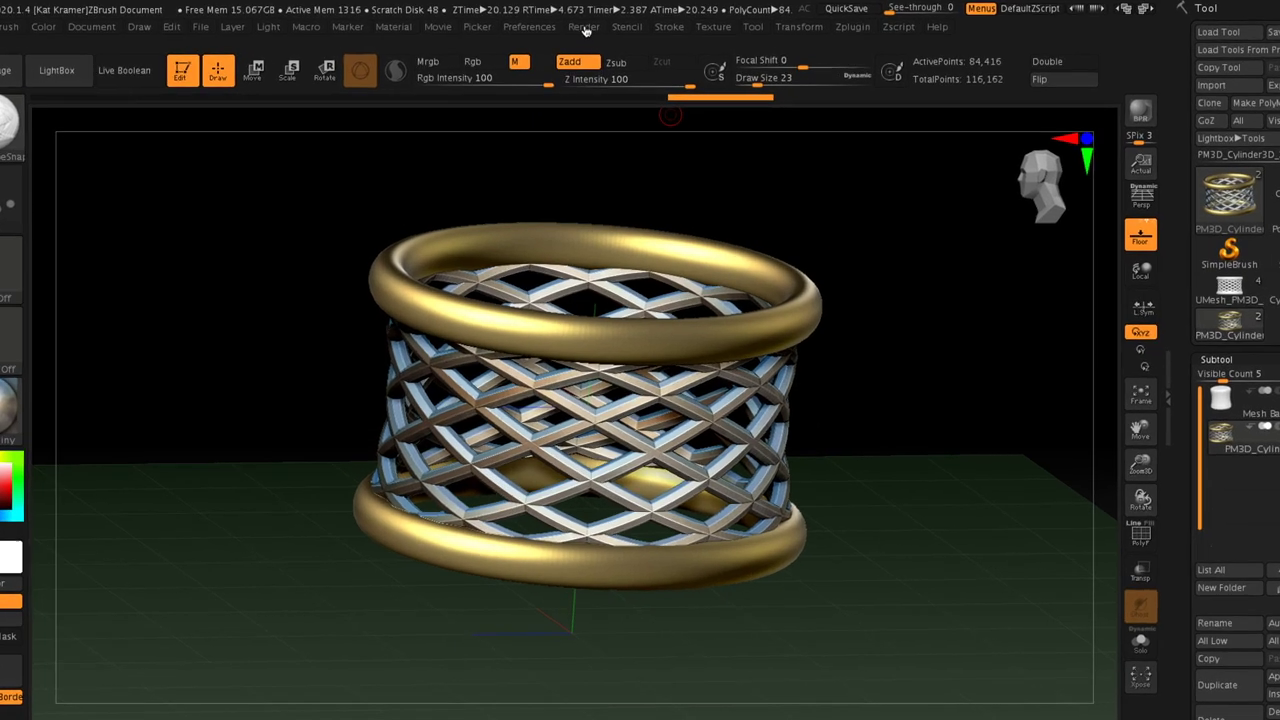
{"action": "left_click", "coordinate": [585, 30]}
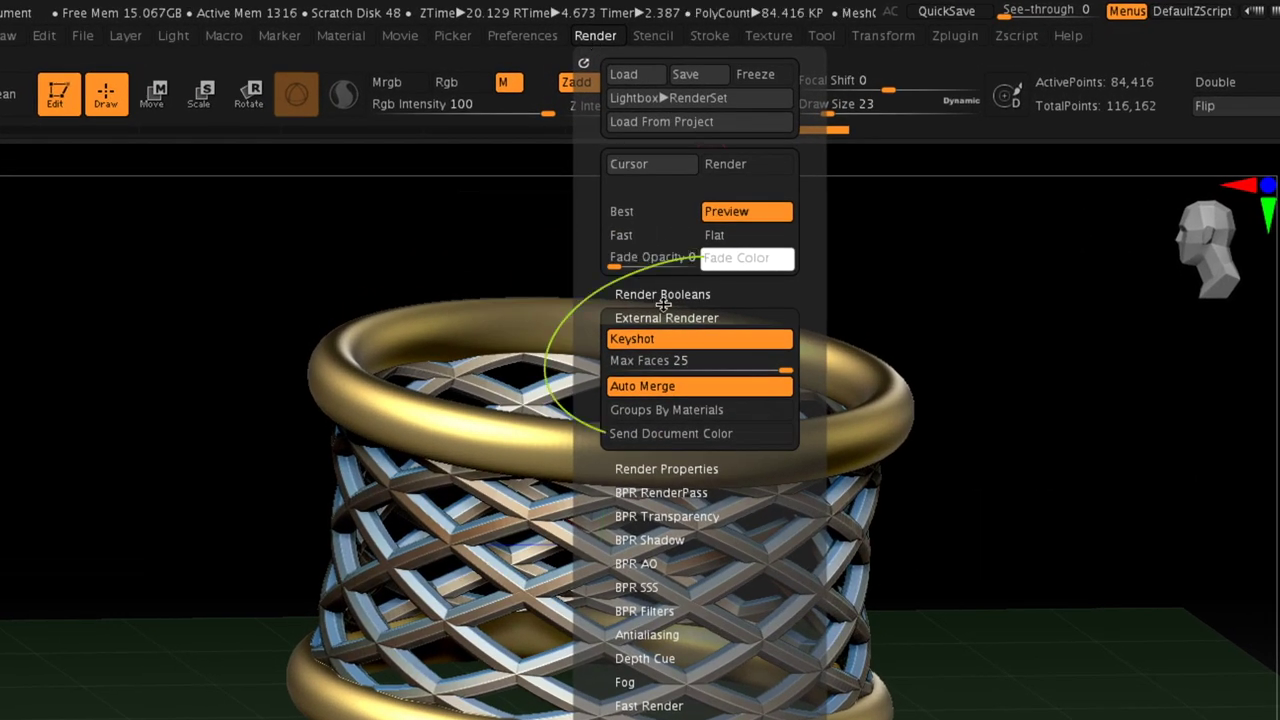
{"action": "left_click", "coordinate": [652, 317]}
{"action": "left_click", "coordinate": [678, 317]}
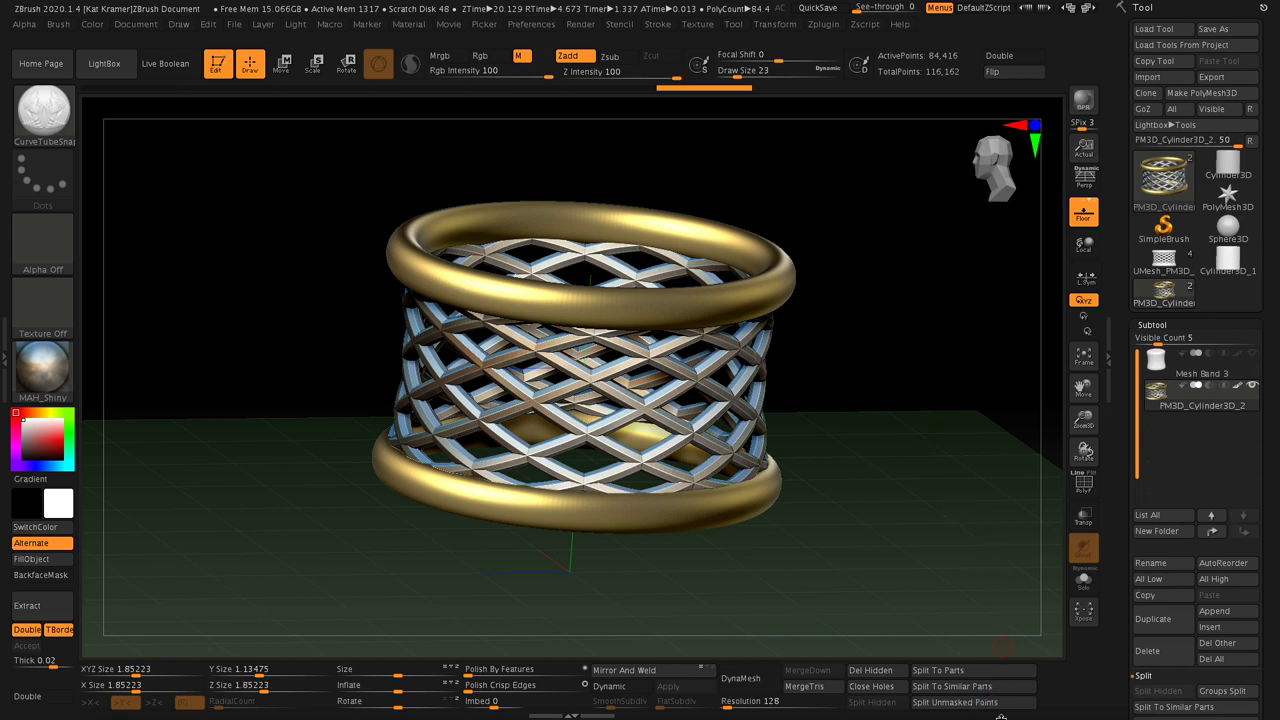
Step: Switch to KeyShot and tumble the ring slightly to see more of its inside
{"action": "key", "text": "super+Tab"}
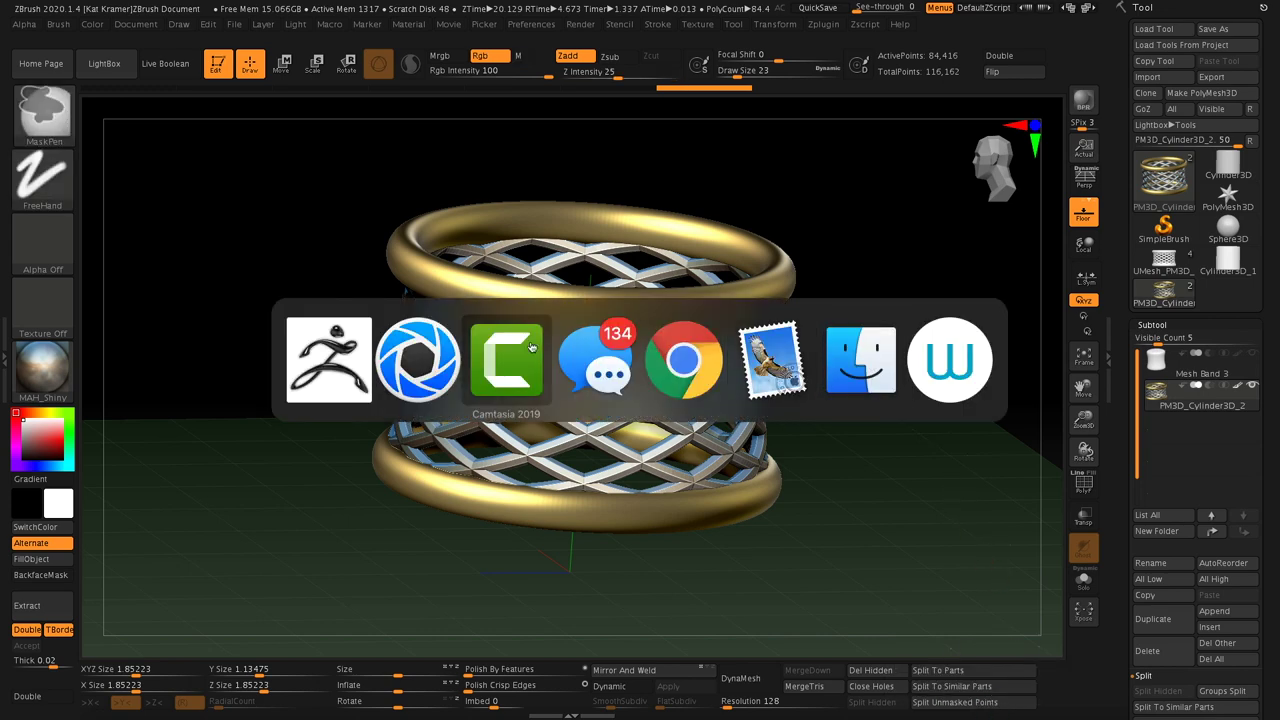
{"action": "left_click", "coordinate": [440, 372]}
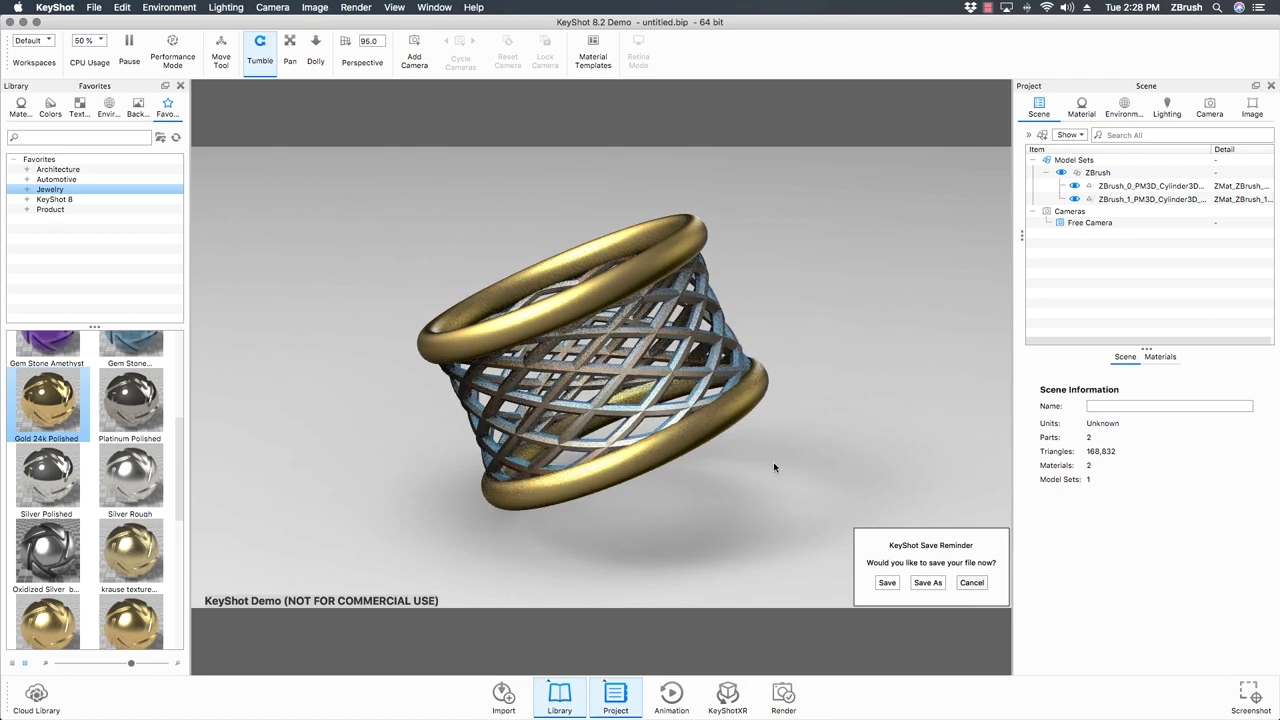
{"action": "left_click_drag", "start_coordinate": [774, 467], "coordinate": [752, 430]}
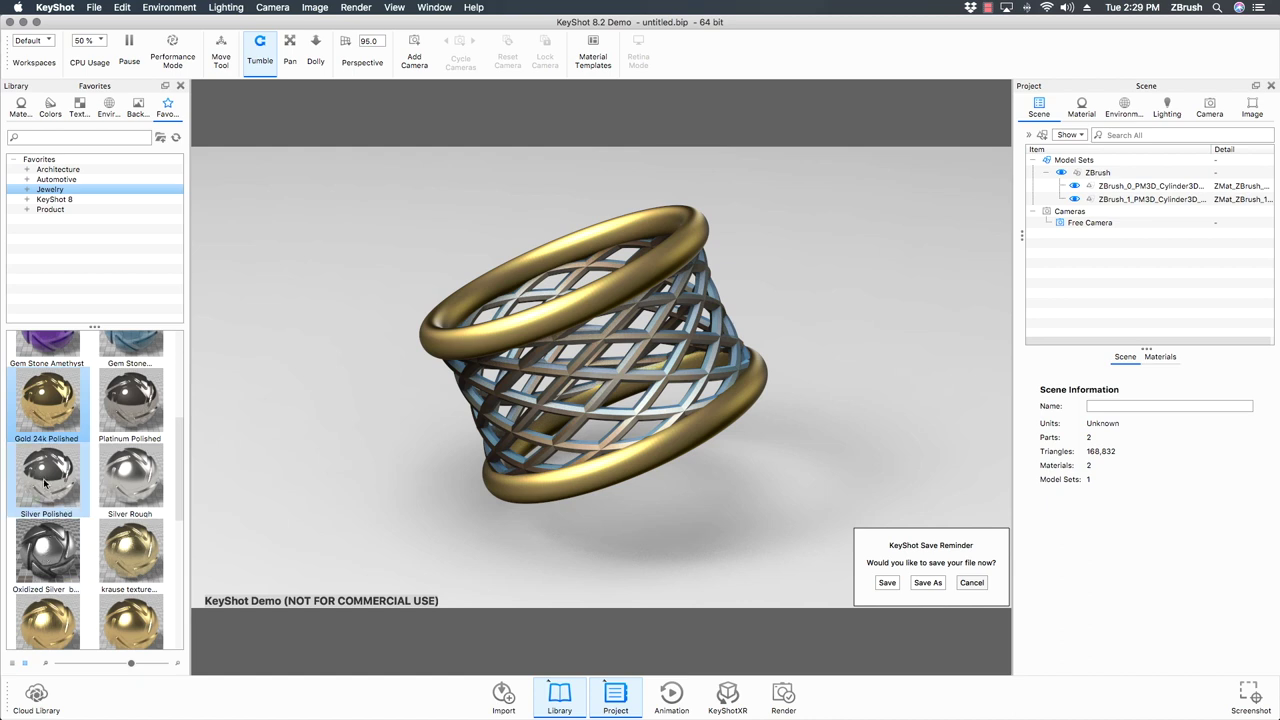
Step: From the Jewelry favorites, apply Silver Rough to the lattice and Brass Polished to the two bands
{"action": "left_click_drag", "start_coordinate": [127, 484], "coordinate": [130, 486]}
{"action": "left_click_drag", "start_coordinate": [472, 465], "coordinate": [560, 445]}
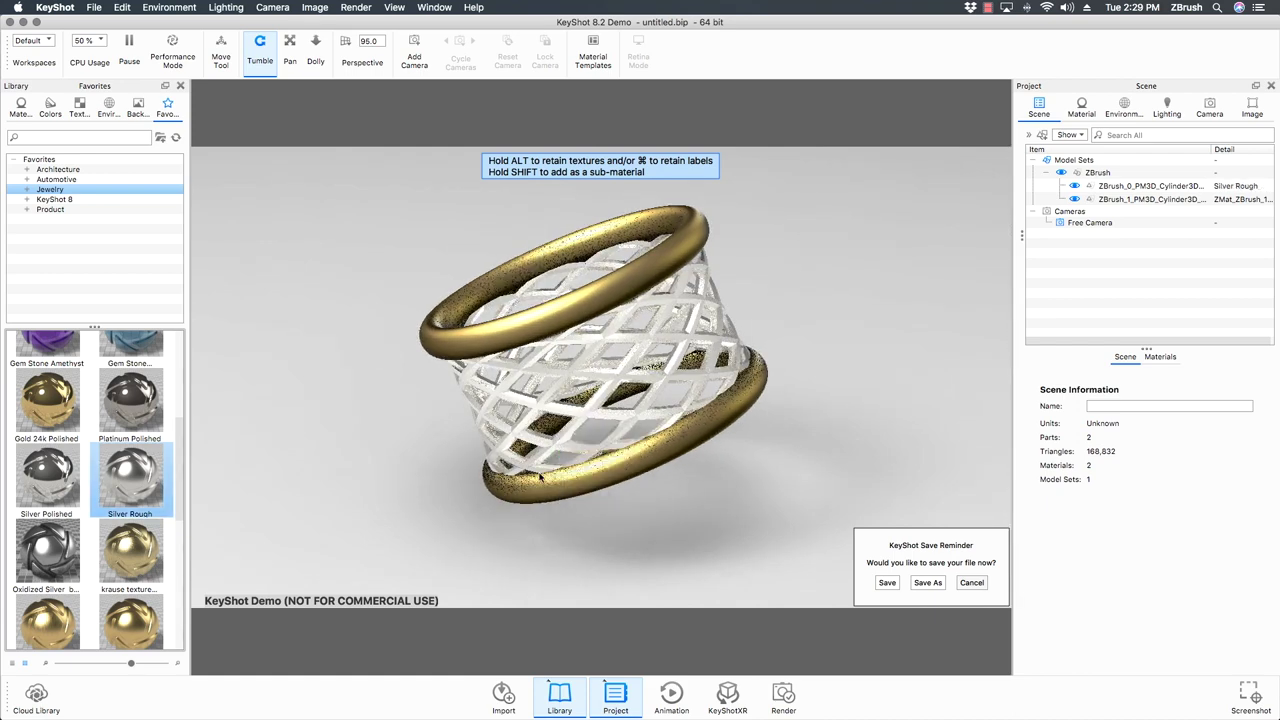
{"action": "scroll", "coordinate": [120, 470], "scroll_direction": "down", "scroll_amount": 6}
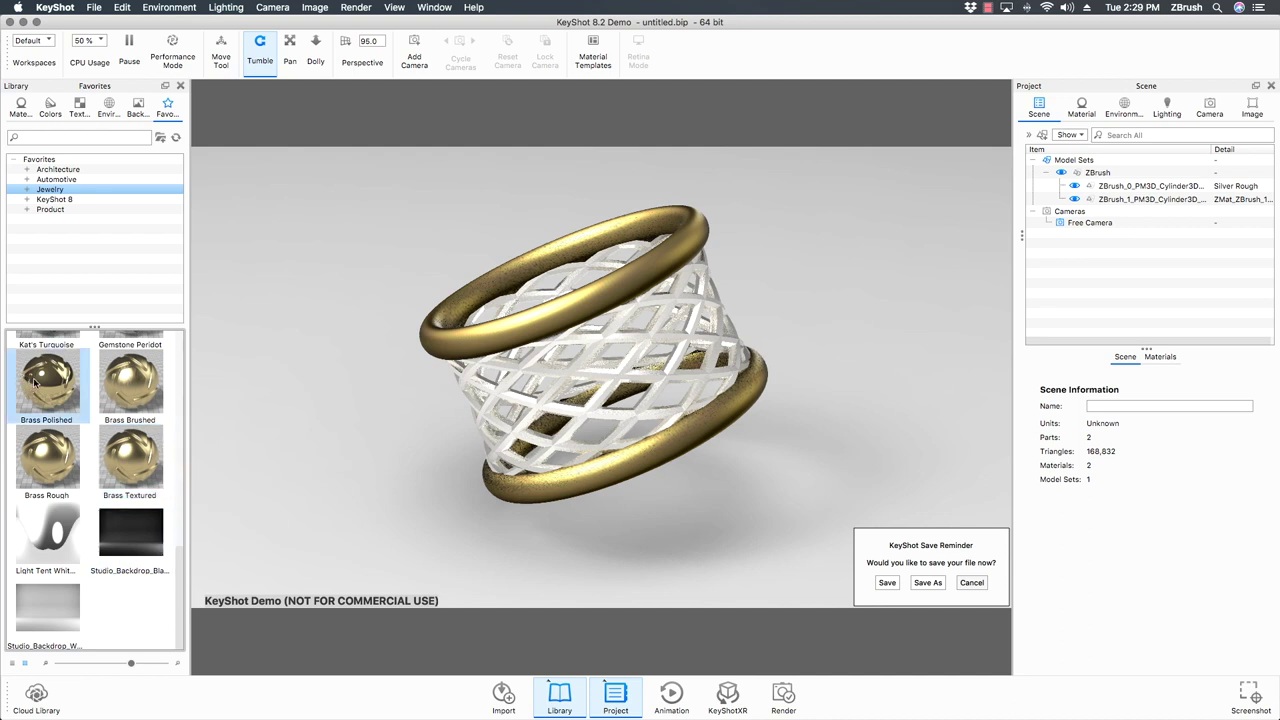
{"action": "left_click_drag", "start_coordinate": [47, 392], "coordinate": [525, 320]}
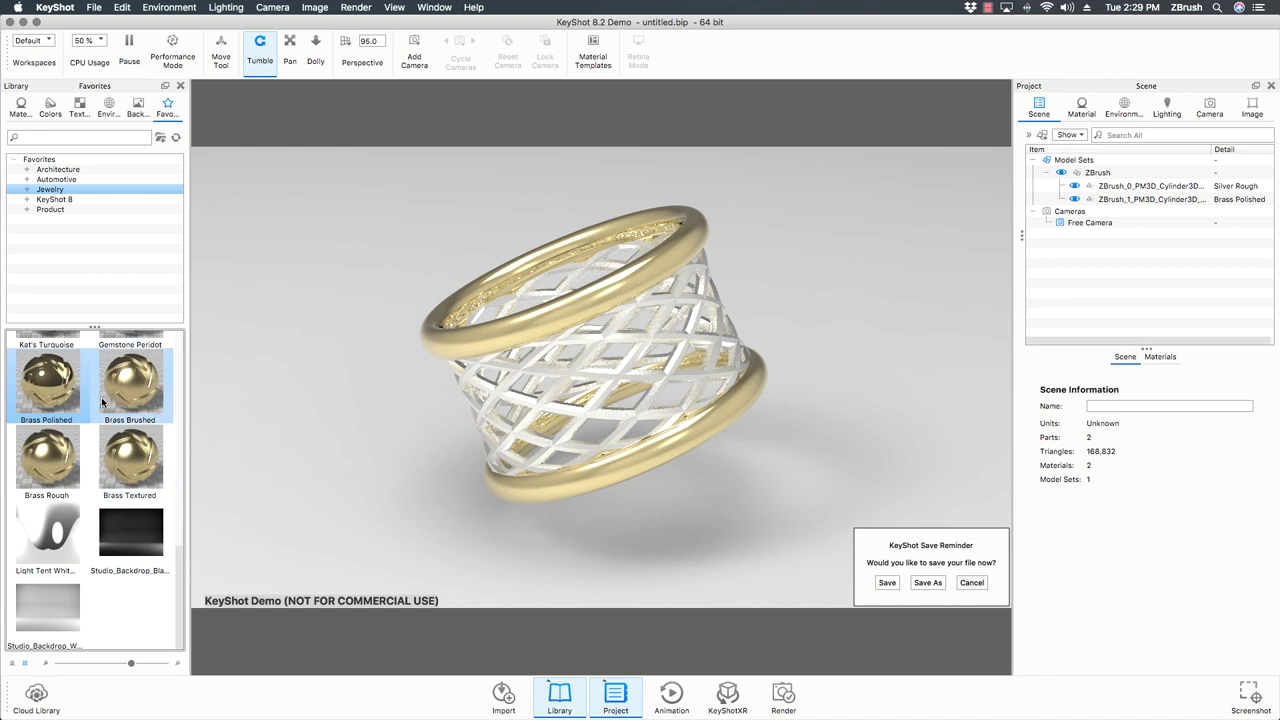
Step: Search the Metal materials for silver, try Silver Brushed 90° on the lattice and replace it with Oxidized Silver
{"action": "left_click", "coordinate": [22, 106]}
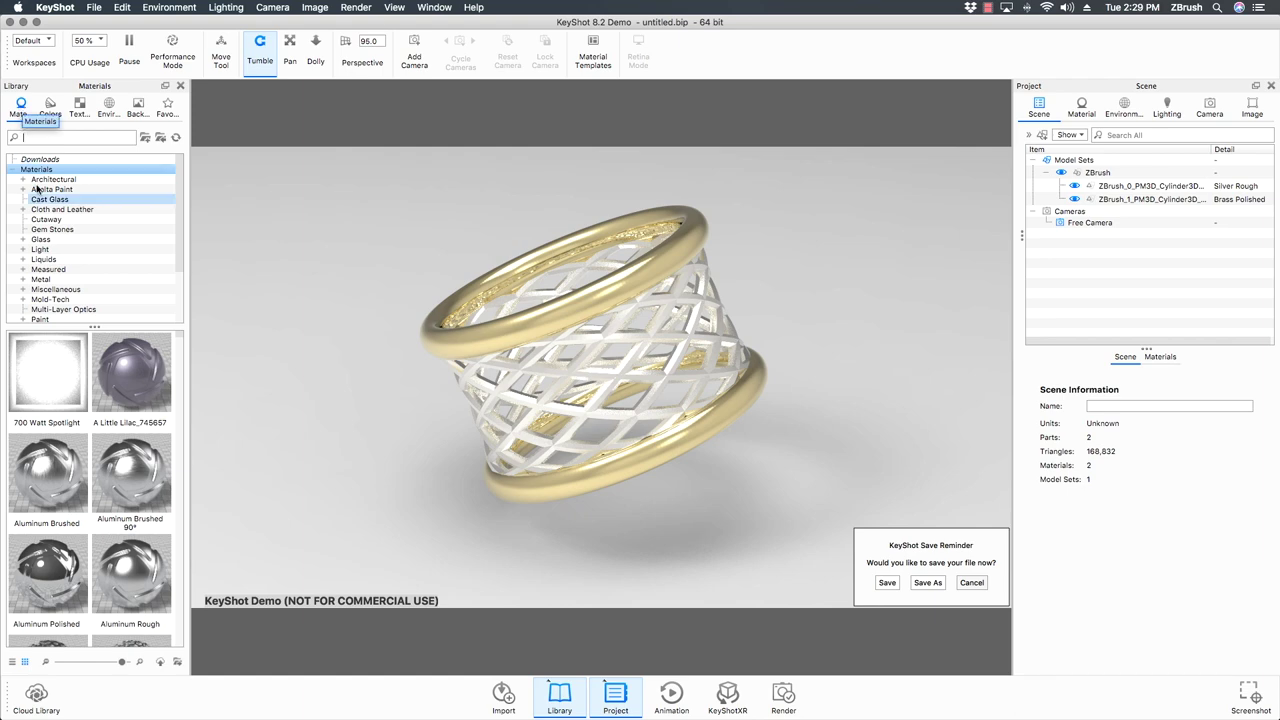
{"action": "left_click", "coordinate": [54, 280]}
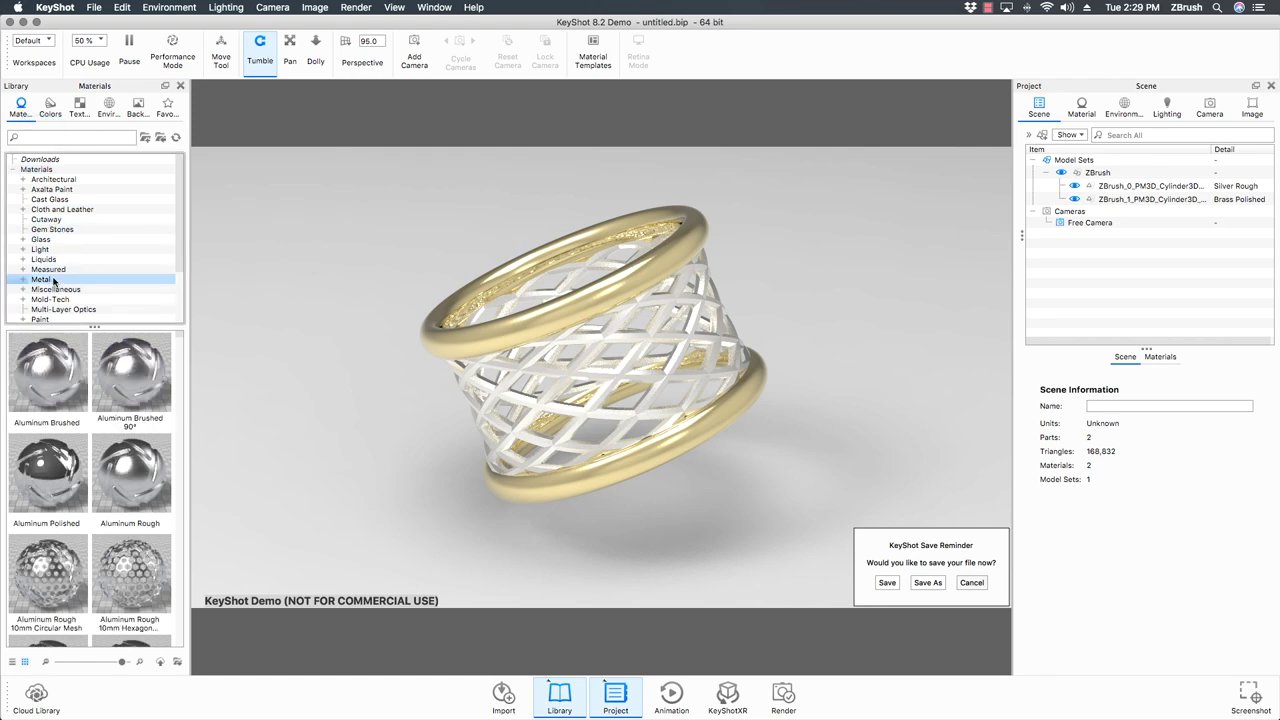
{"action": "left_click", "coordinate": [35, 137]}
{"action": "type", "text": "silver"}
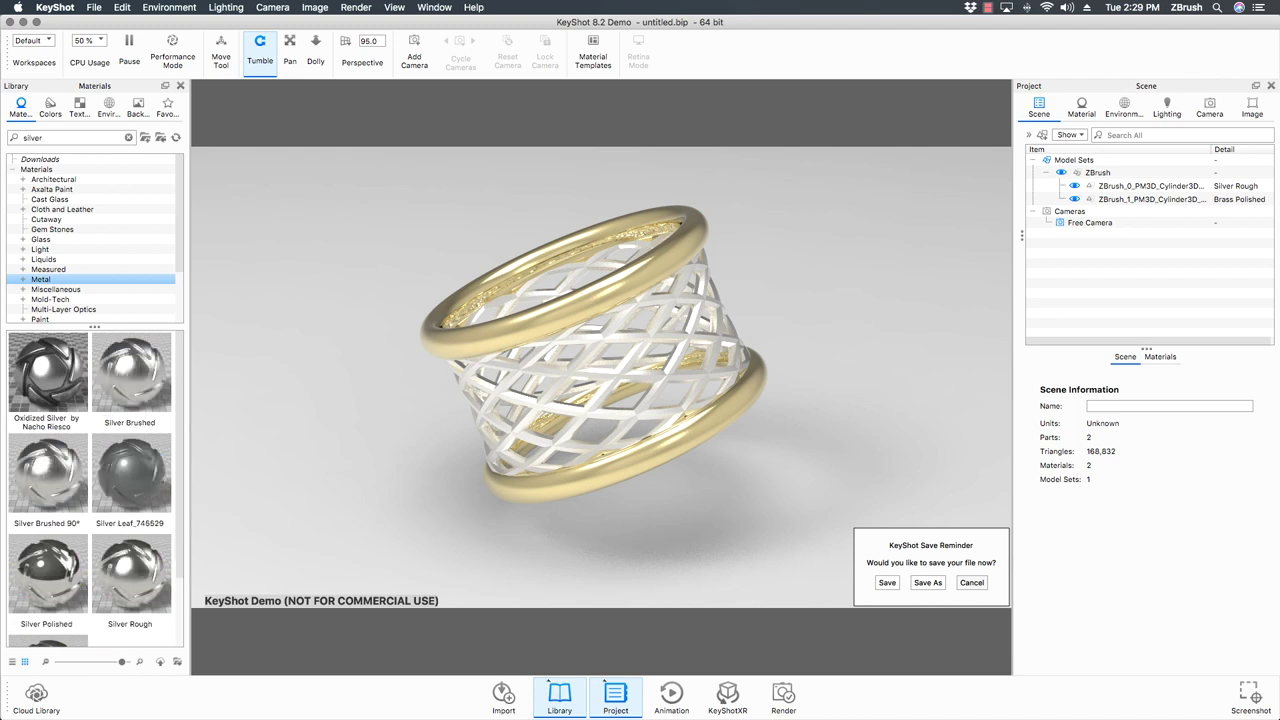
{"action": "mouse_move", "coordinate": [47, 475]}
{"action": "left_mouse_down"}
{"action": "mouse_move", "coordinate": [183, 474]}
{"action": "mouse_move", "coordinate": [618, 398]}
{"action": "mouse_move", "coordinate": [596, 416]}
{"action": "left_mouse_up"}
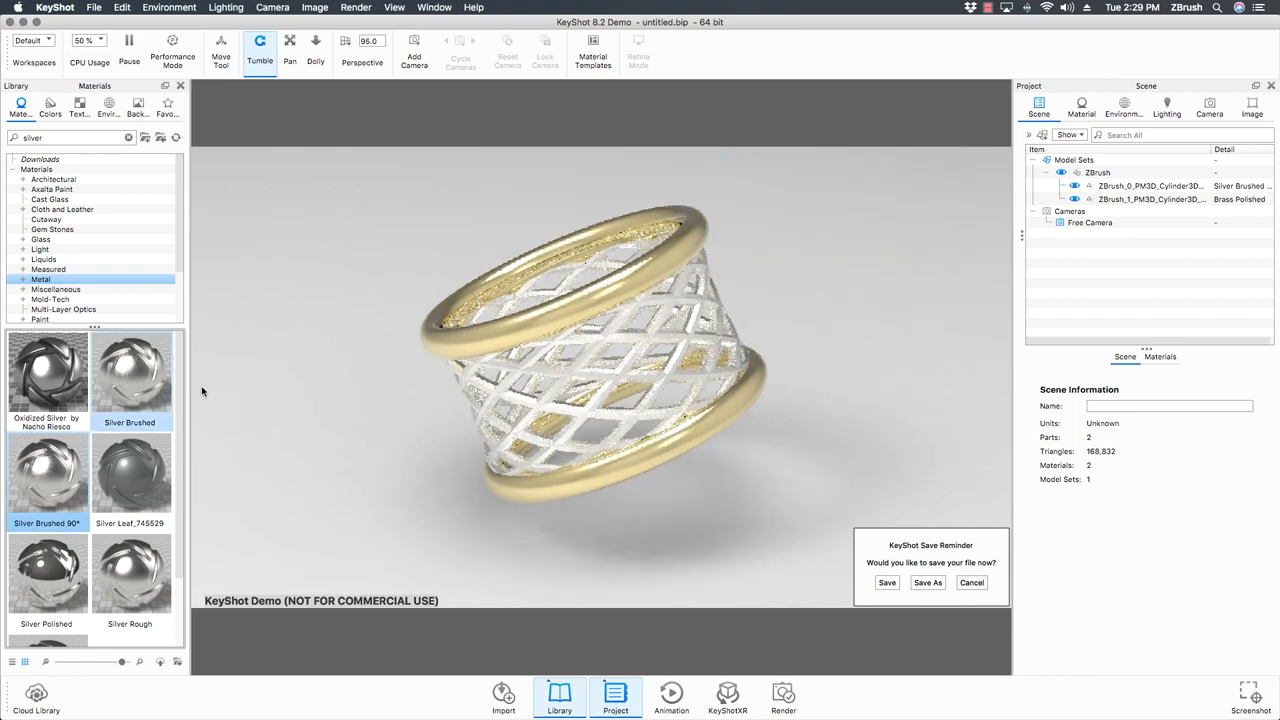
{"action": "left_click_drag", "start_coordinate": [43, 388], "coordinate": [596, 416]}
Step: Search the Metal materials for gold and apply Gold 24k Brushed 90° to the two bands
{"action": "left_click_drag", "start_coordinate": [52, 137], "coordinate": [2, 142]}
{"action": "type", "text": "gold"}
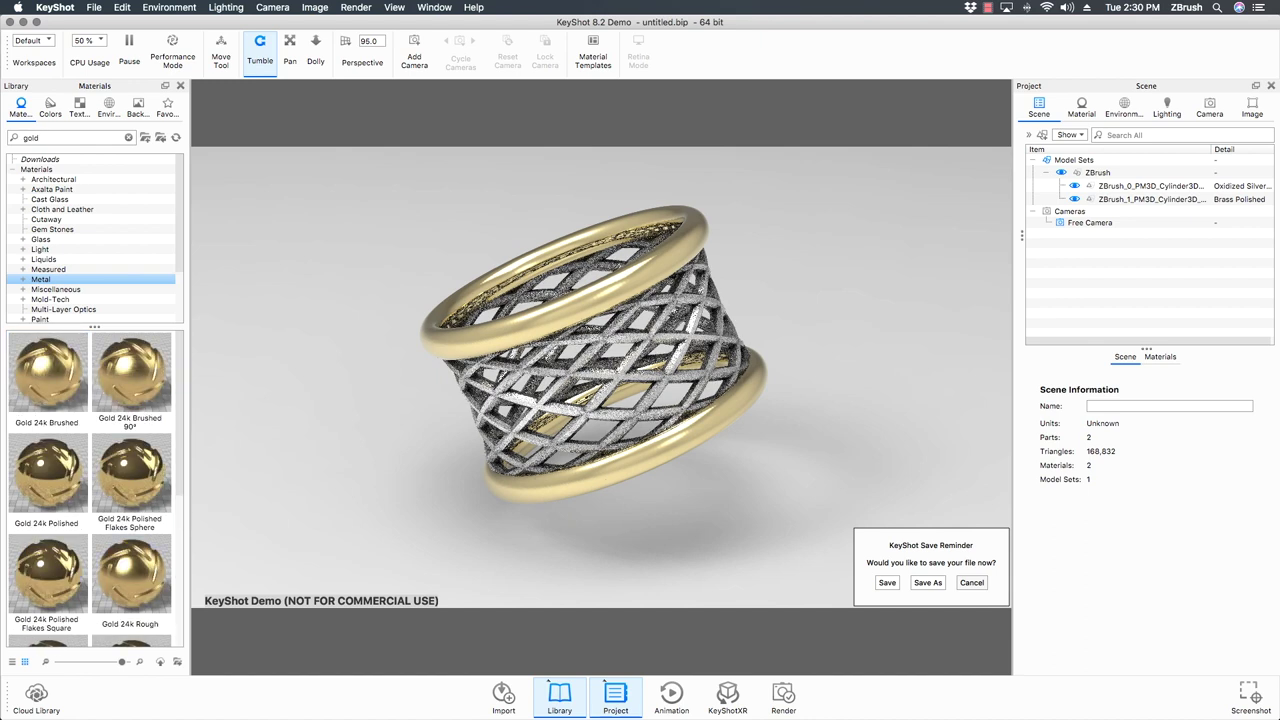
{"action": "left_click", "coordinate": [89, 412]}
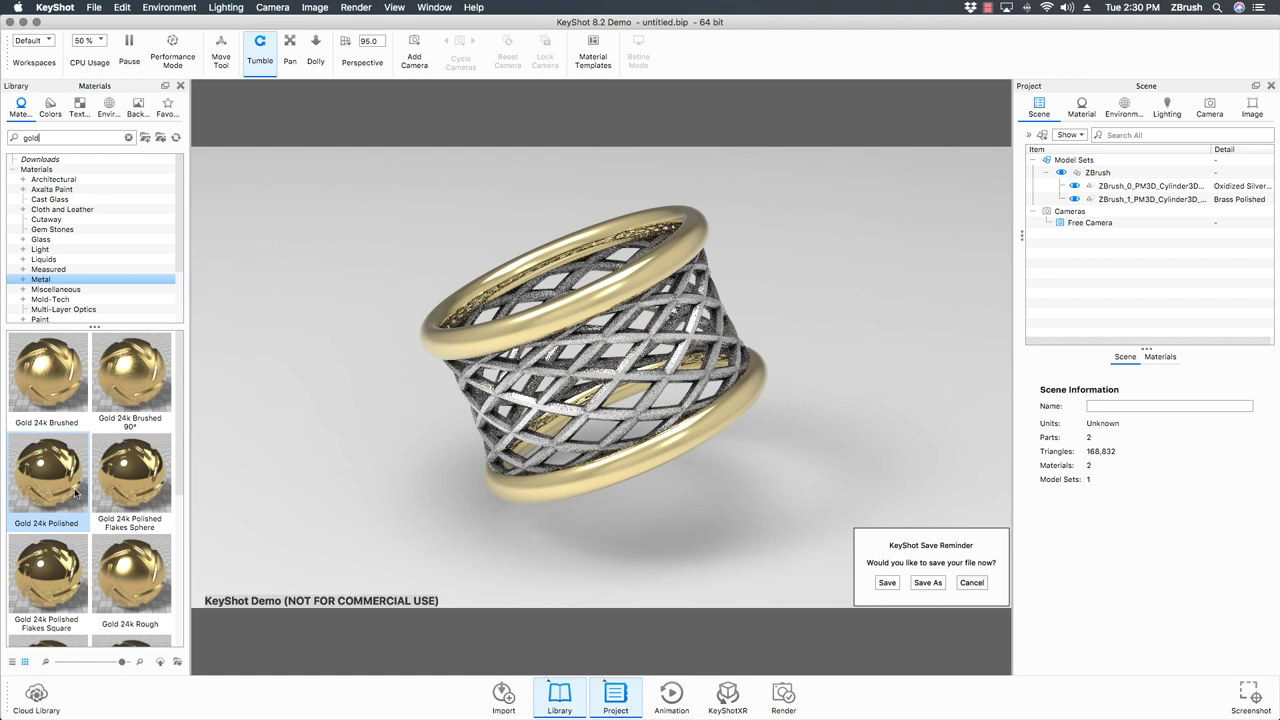
{"action": "left_click_drag", "start_coordinate": [132, 365], "coordinate": [547, 320]}
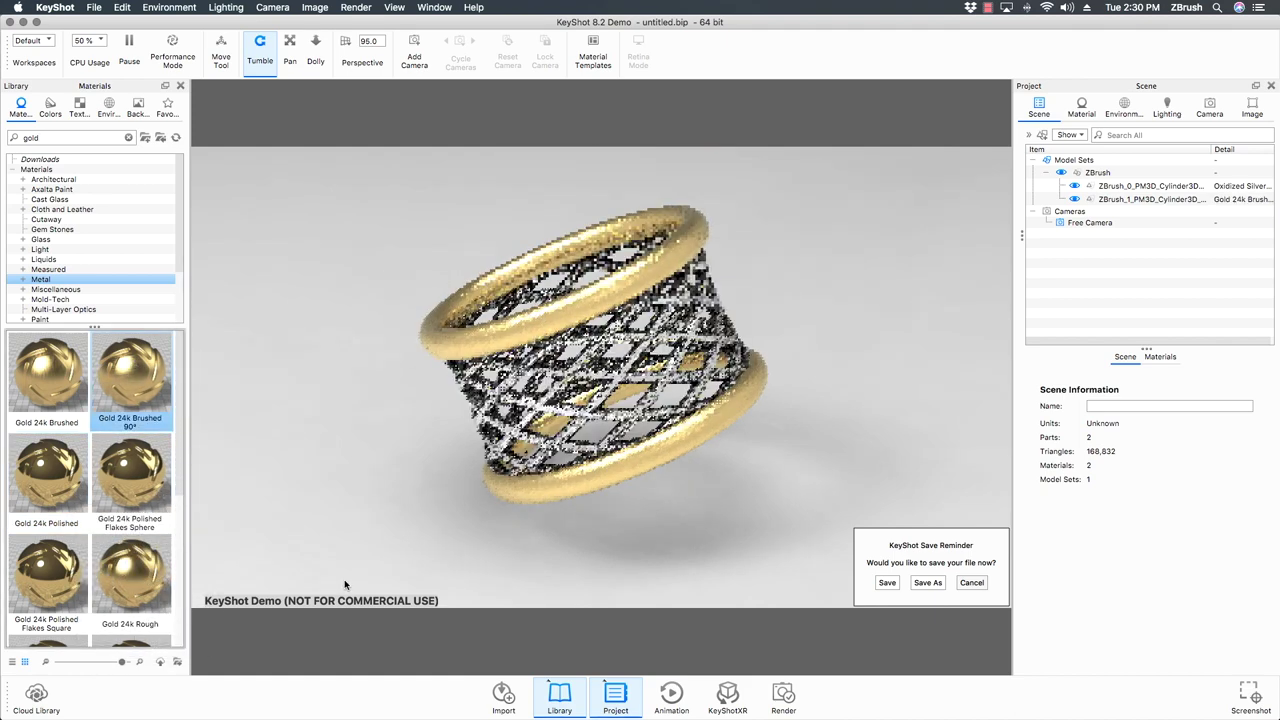
Step: Search the Metal materials for brass and apply Brass Brushed to the two bands
{"action": "double_click", "coordinate": [59, 141]}
{"action": "type", "text": "brass"}
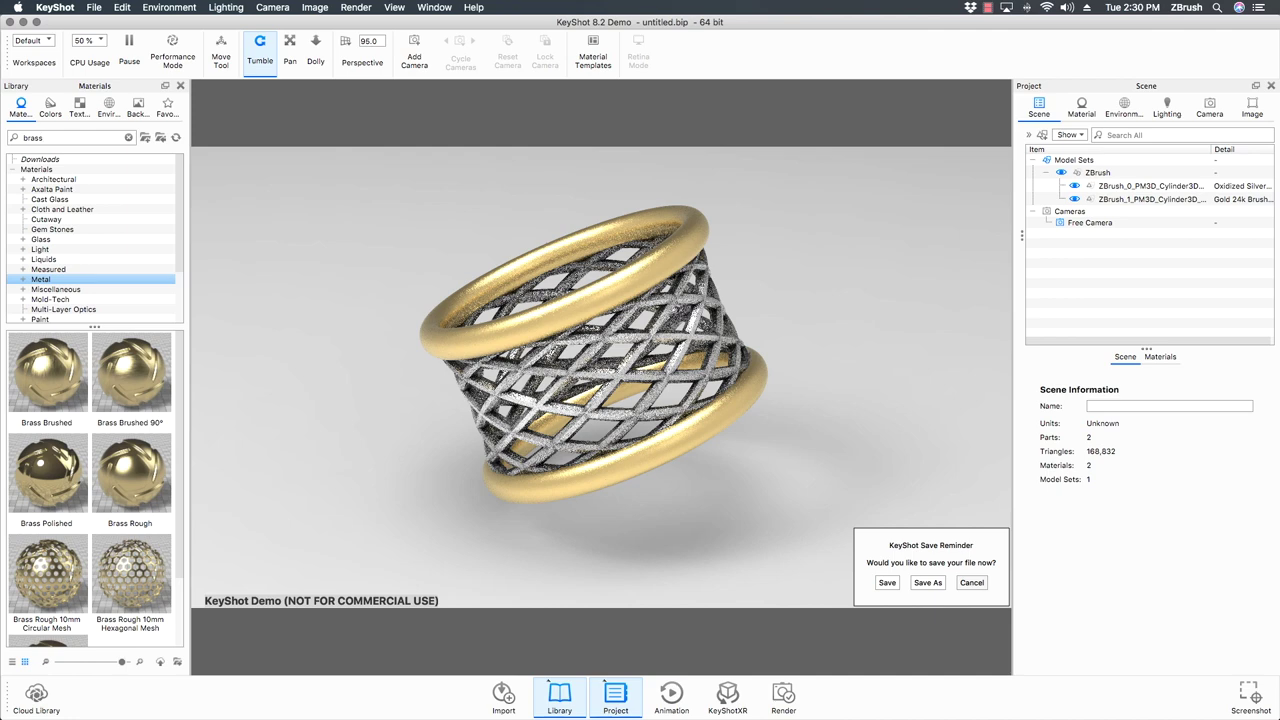
{"action": "left_click_drag", "start_coordinate": [52, 392], "coordinate": [528, 316]}
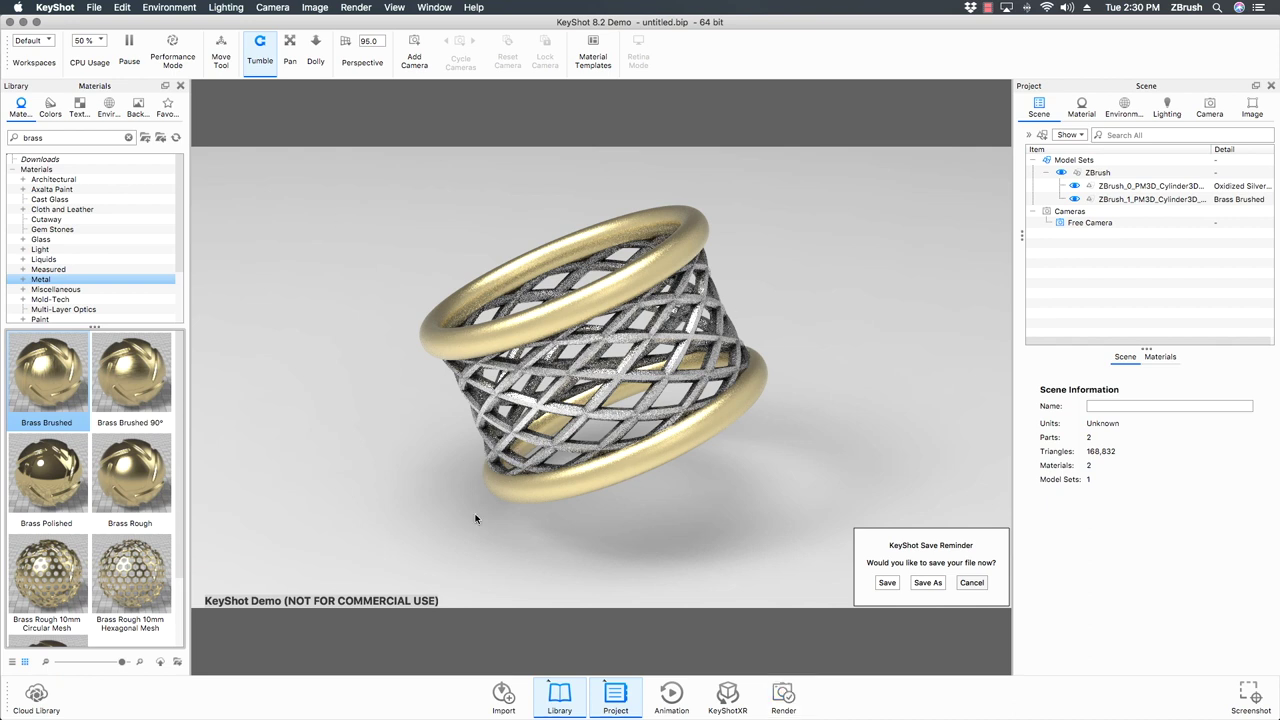
Step: Start the Move Tool on the whole ZBrush model so that the lattice and both bands move together
{"action": "left_click_drag", "start_coordinate": [476, 518], "coordinate": [578, 522]}
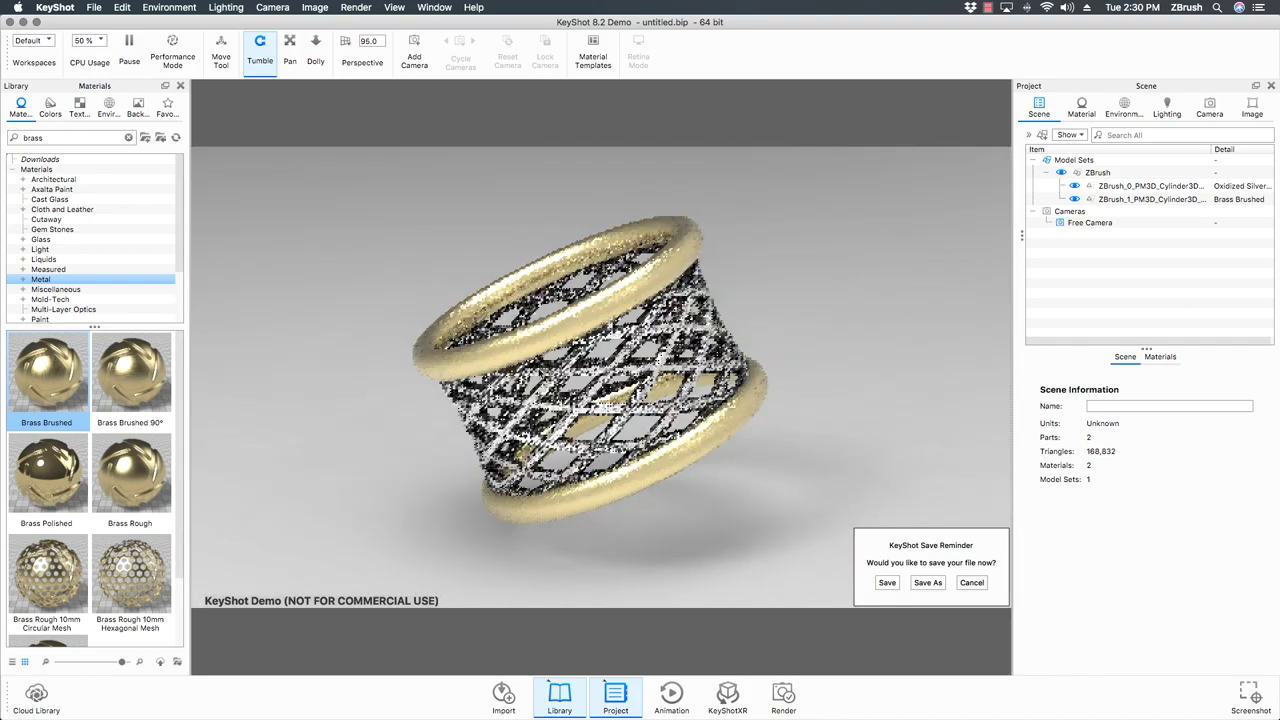
{"action": "left_click", "coordinate": [220, 45]}
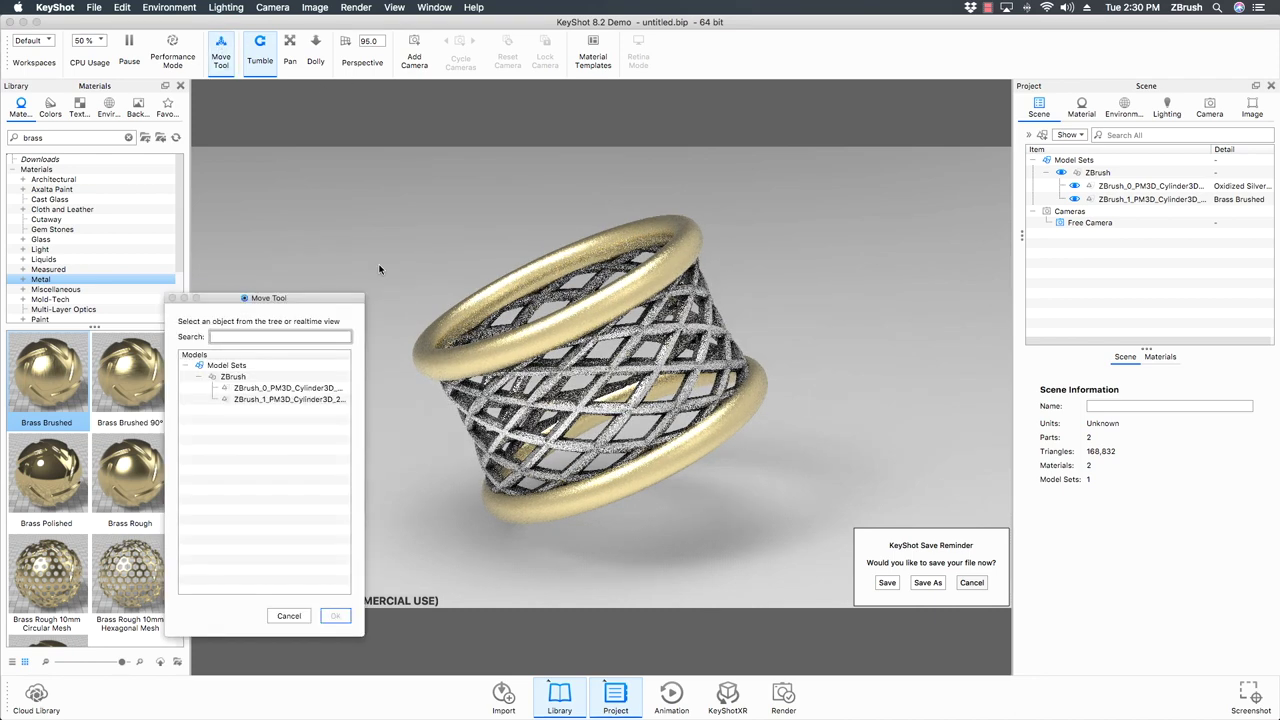
{"action": "left_click", "coordinate": [262, 378]}
{"action": "left_click", "coordinate": [228, 378]}
{"action": "left_click", "coordinate": [336, 616]}
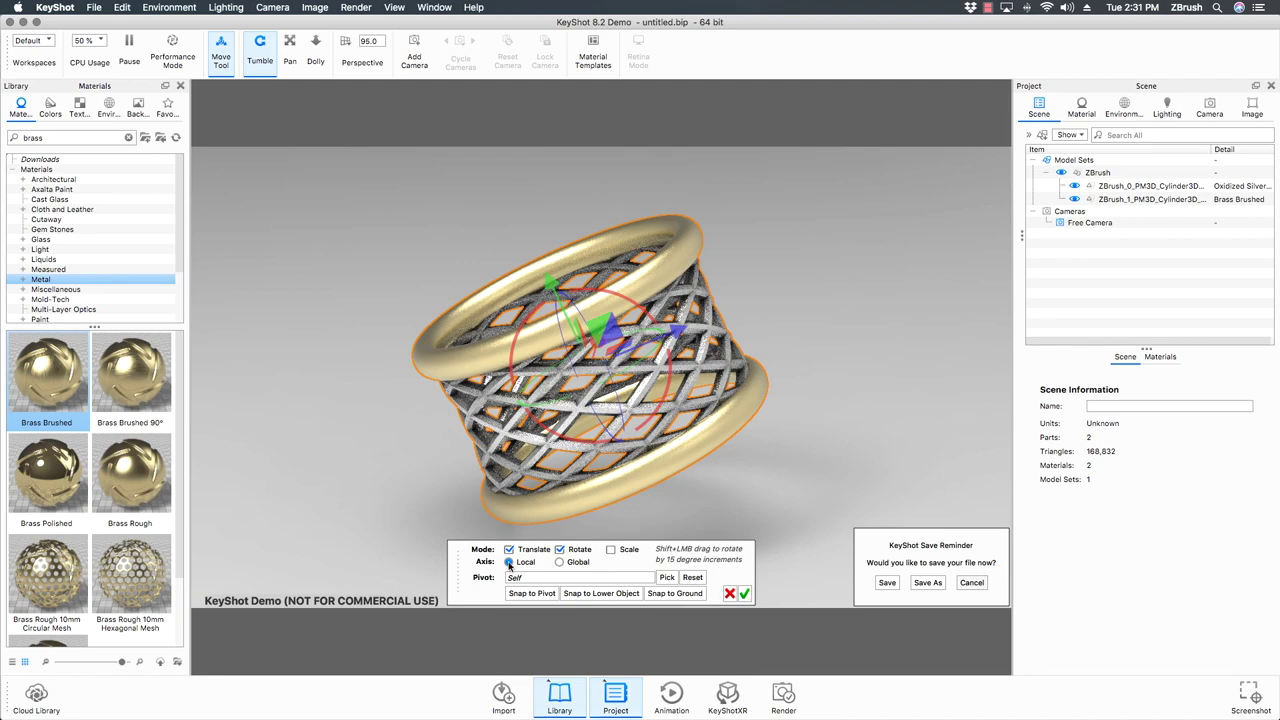
Step: Examine the ring from different camera angles, positions and distances using Tumble, Pan and Dolly
{"action": "left_click_drag", "start_coordinate": [624, 300], "coordinate": [813, 317]}
{"action": "left_click_drag", "start_coordinate": [730, 352], "coordinate": [680, 400]}
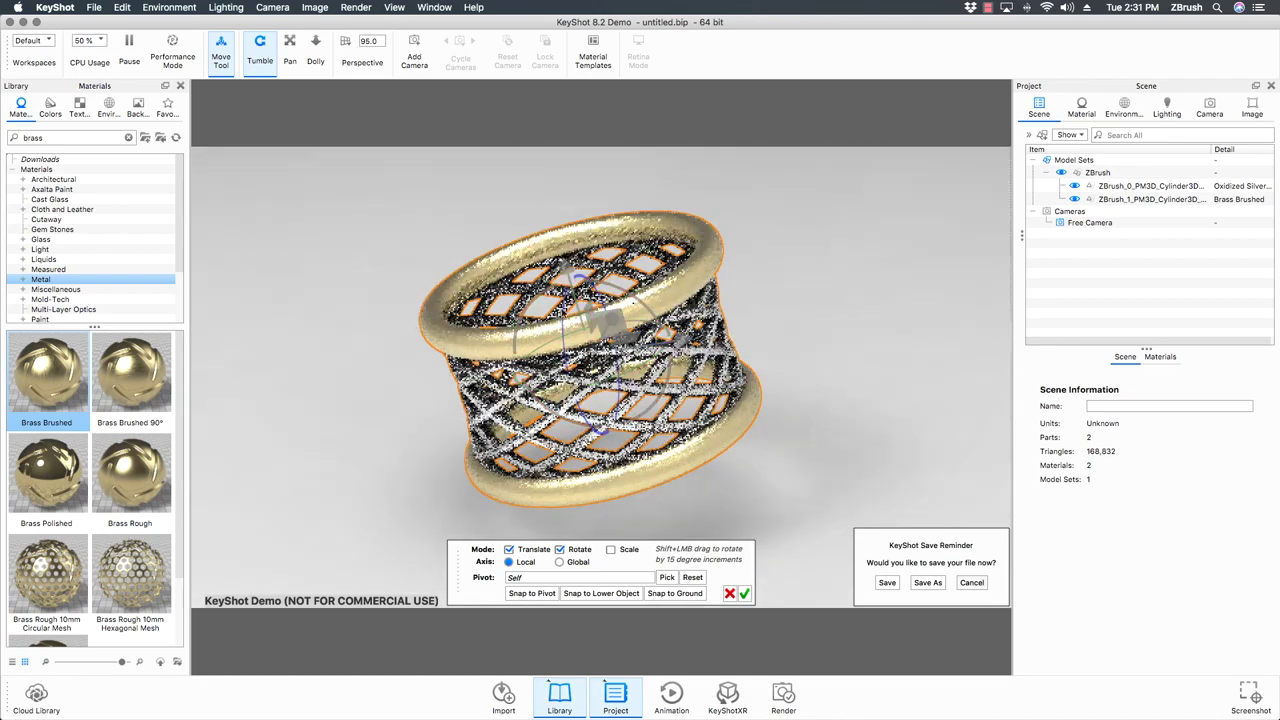
{"action": "left_click_drag", "start_coordinate": [630, 300], "coordinate": [612, 281]}
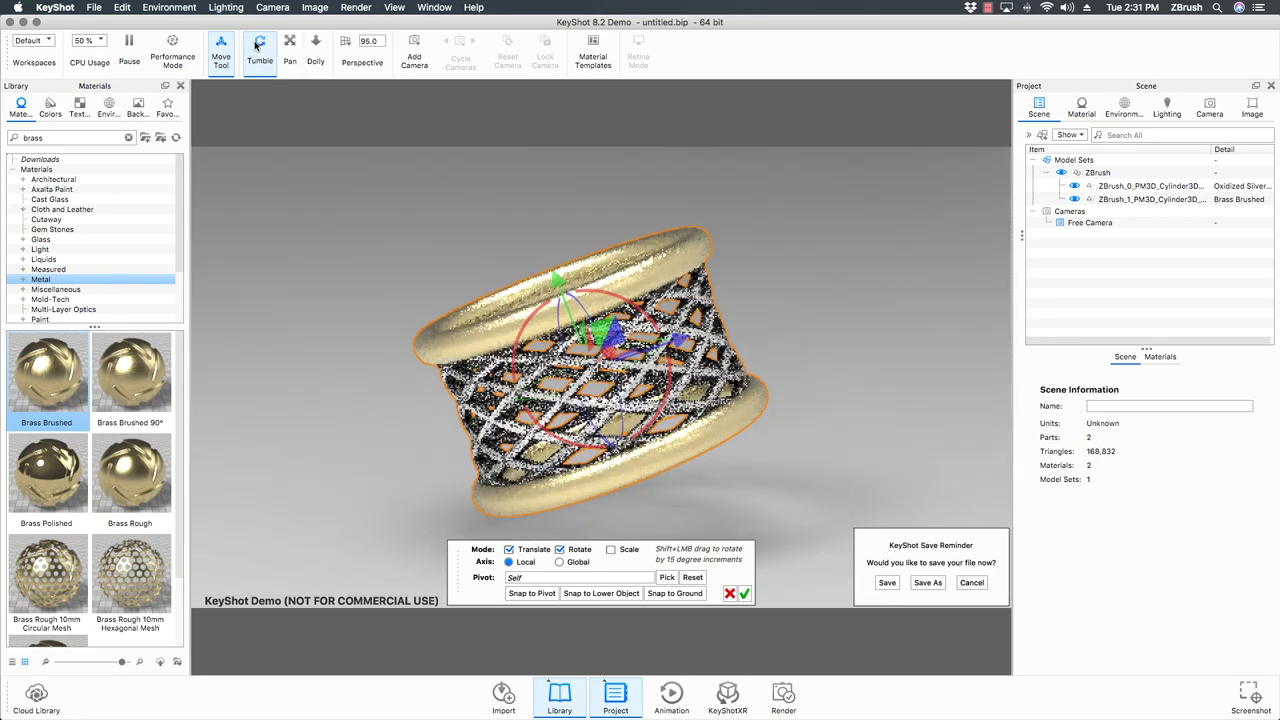
{"action": "left_click", "coordinate": [257, 45]}
{"action": "left_click_drag", "start_coordinate": [776, 311], "coordinate": [735, 343]}
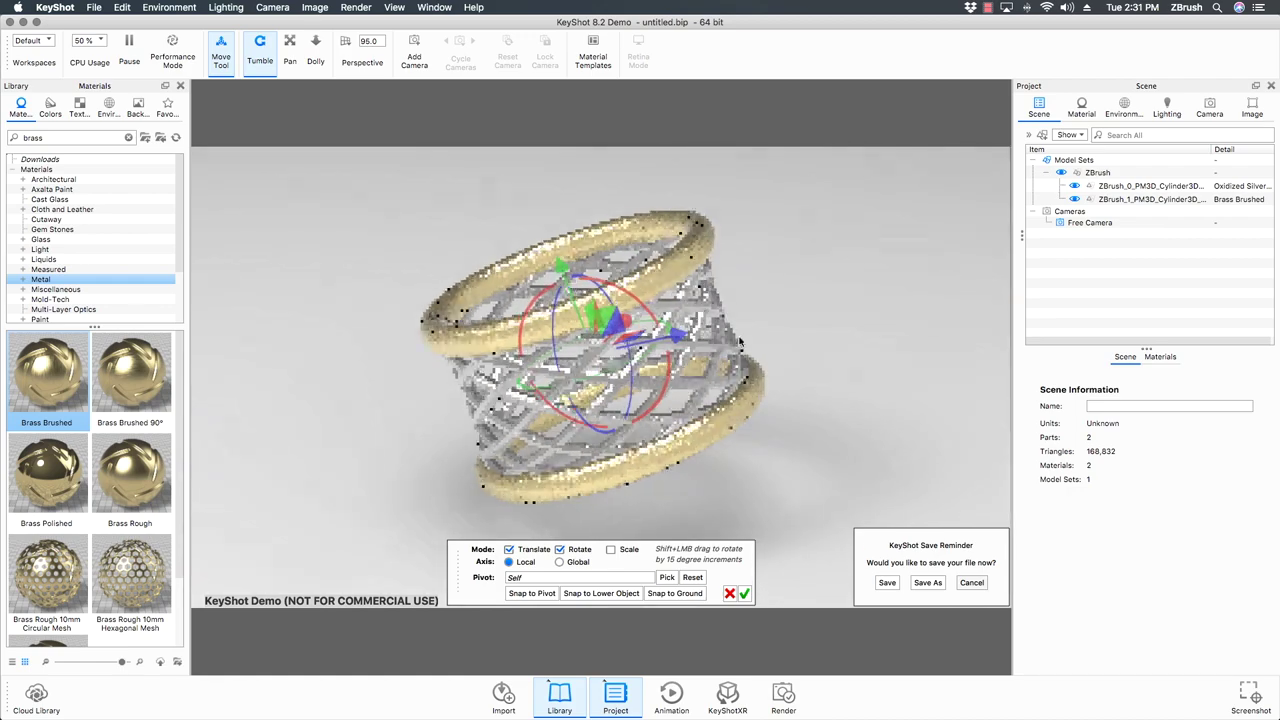
{"action": "left_click", "coordinate": [289, 42]}
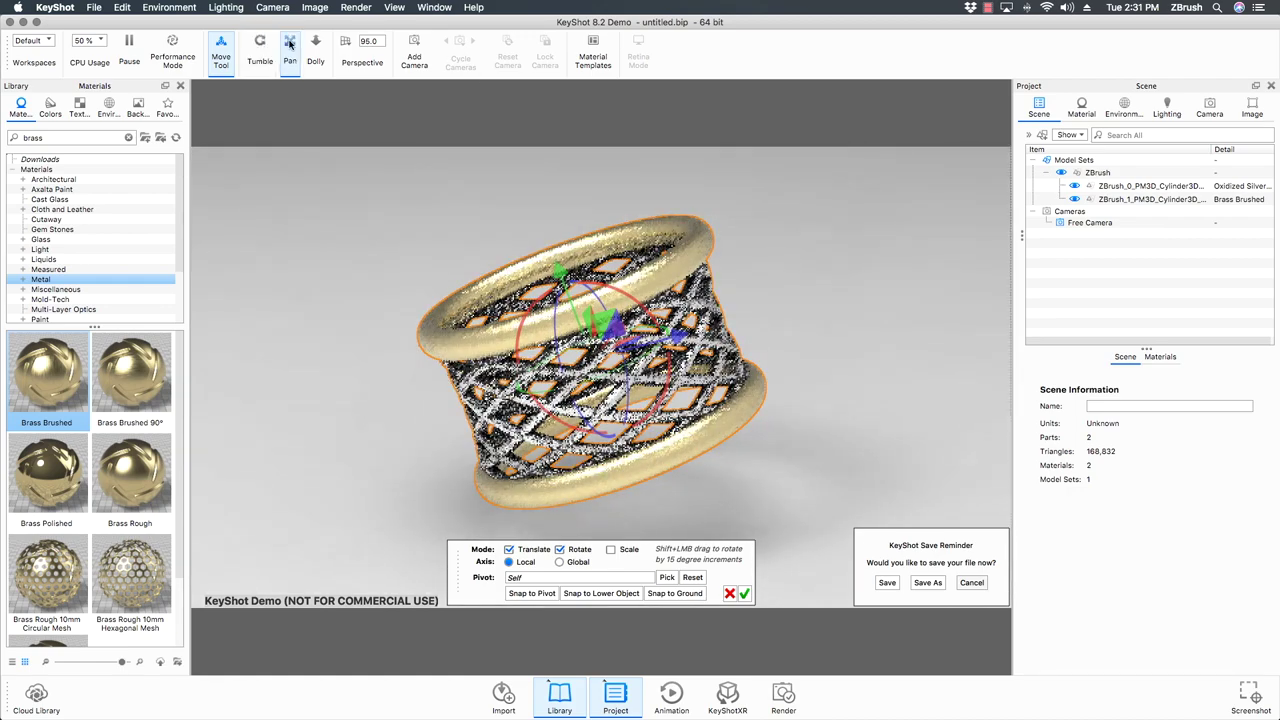
{"action": "left_click_drag", "start_coordinate": [845, 283], "coordinate": [903, 277]}
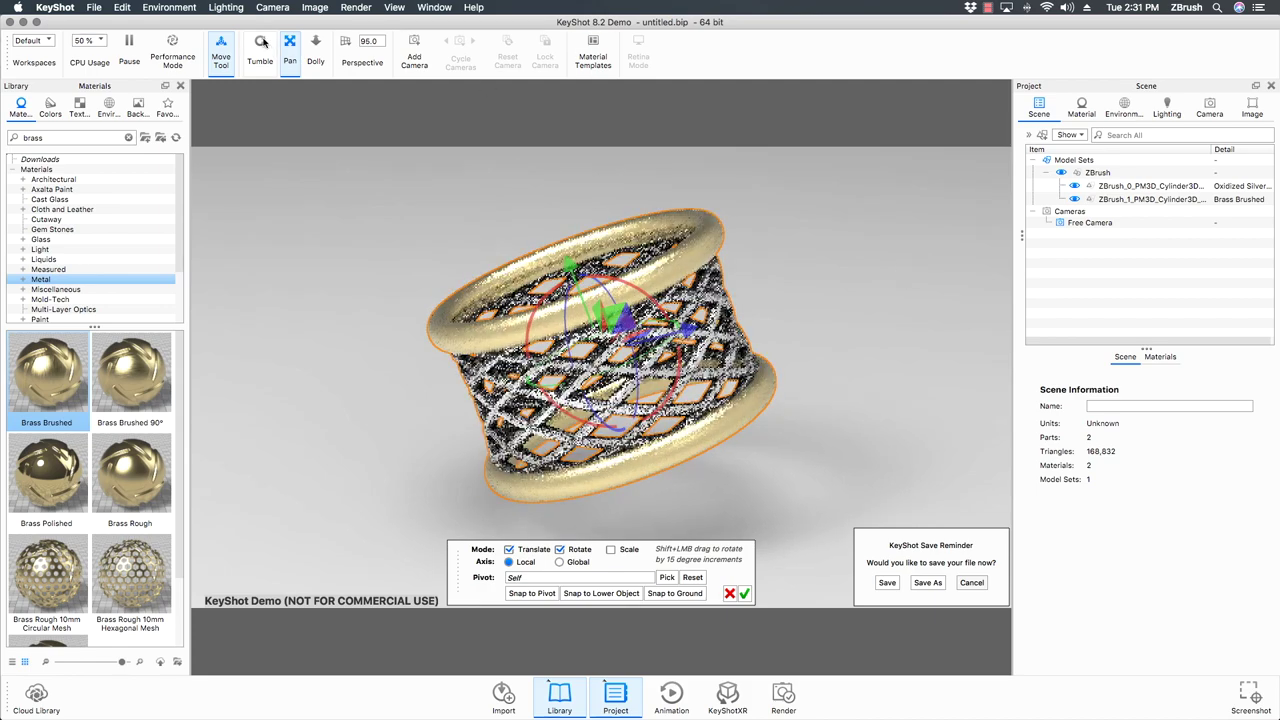
{"action": "left_click", "coordinate": [315, 43]}
{"action": "left_click_drag", "start_coordinate": [849, 363], "coordinate": [820, 333]}
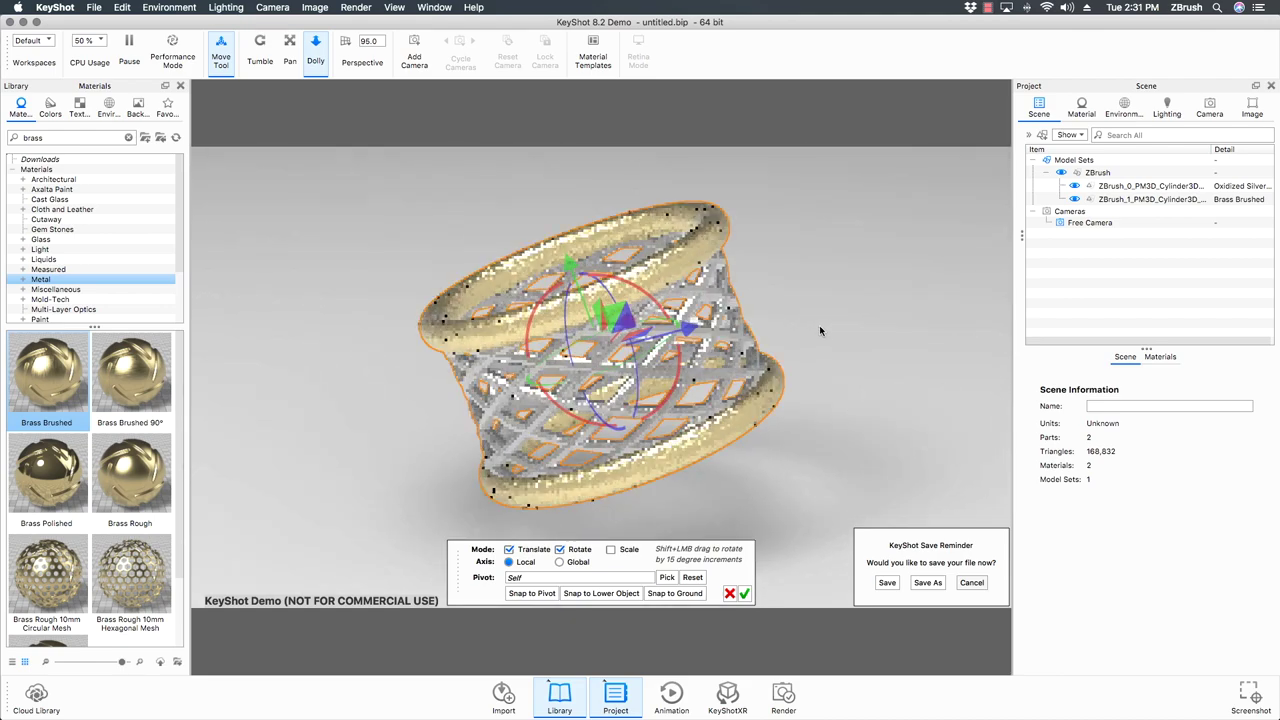
{"action": "double_click", "coordinate": [376, 40]}
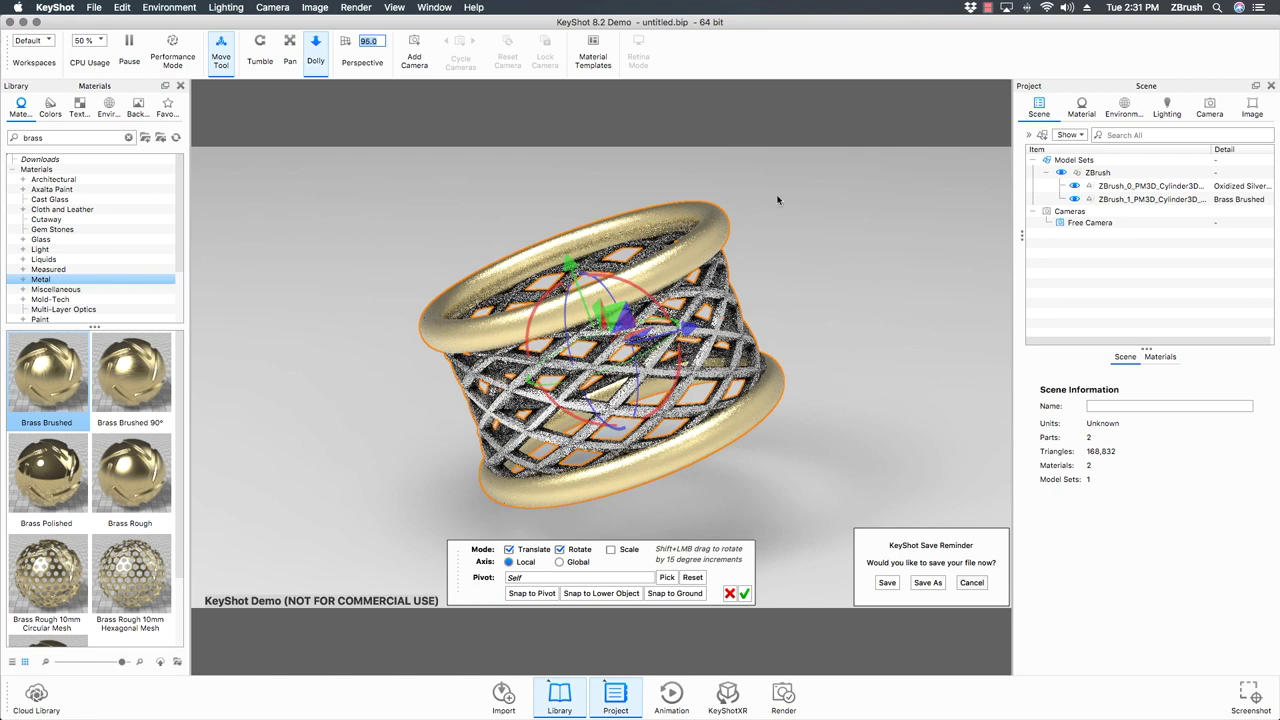
Step: Snap the whole ring model to the ground, accept the move and deselect the model
{"action": "left_click", "coordinate": [674, 593]}
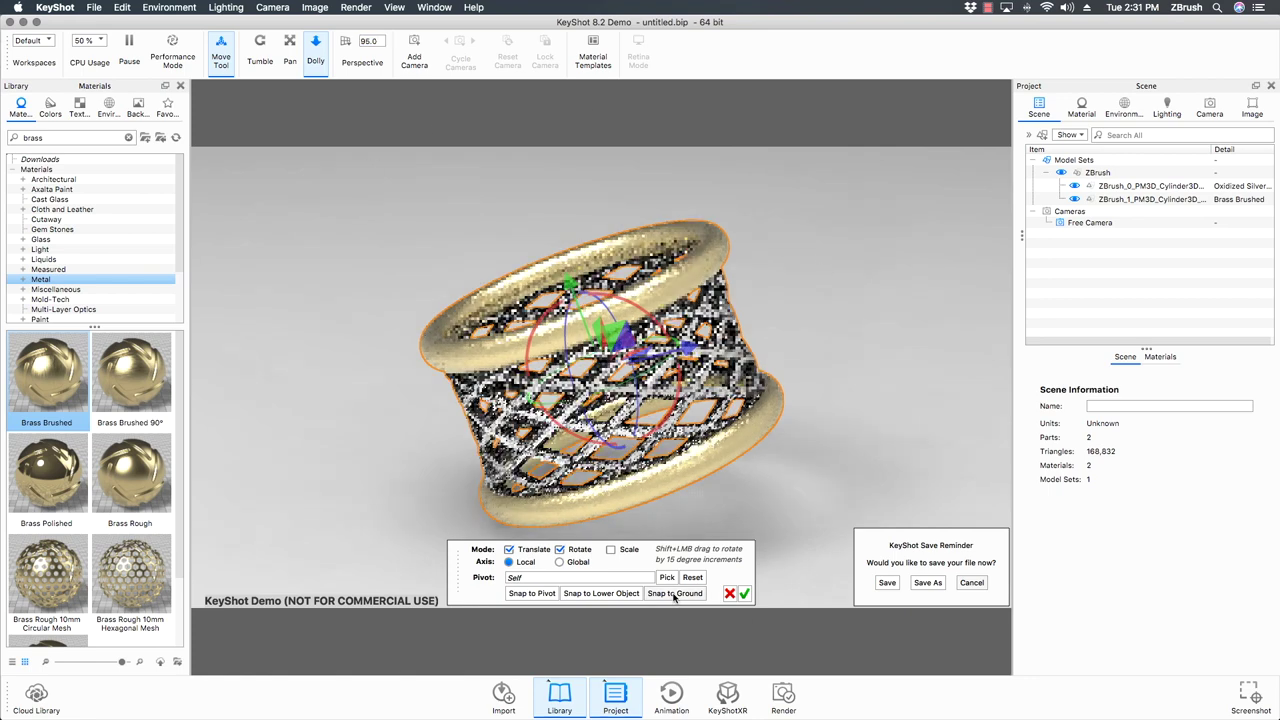
{"action": "left_click", "coordinate": [744, 594]}
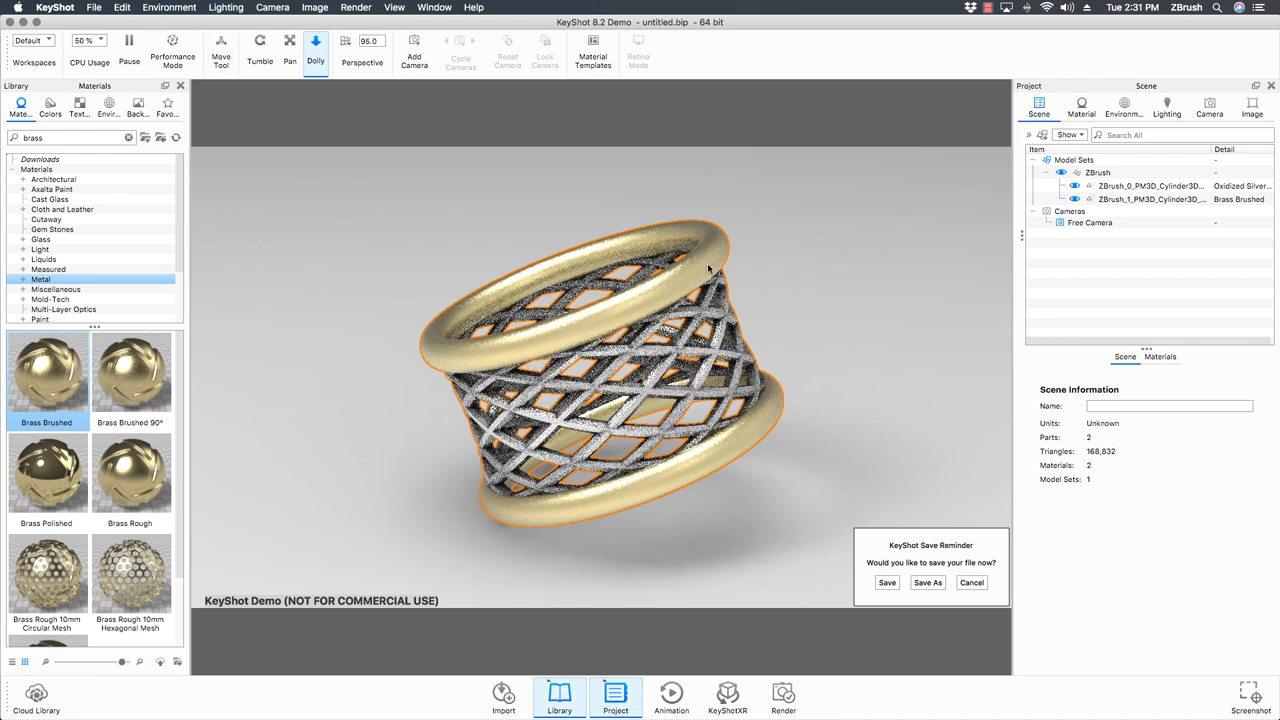
{"action": "left_click", "coordinate": [861, 479]}
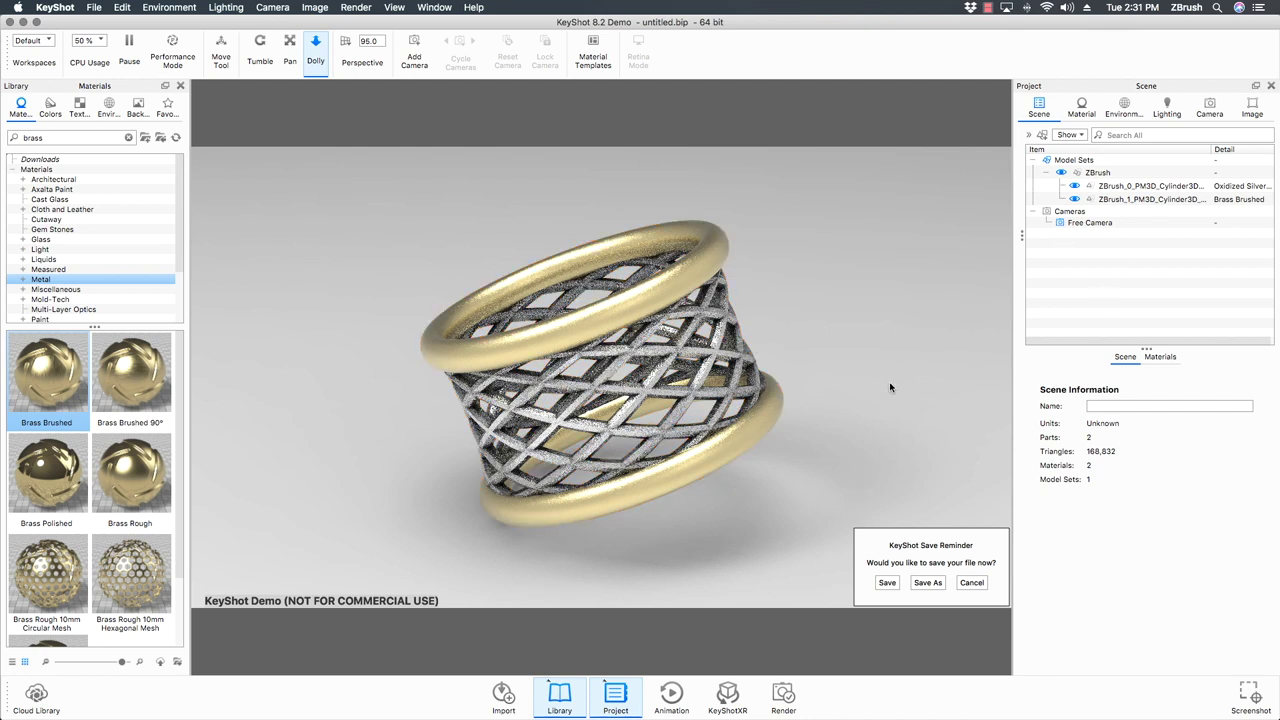